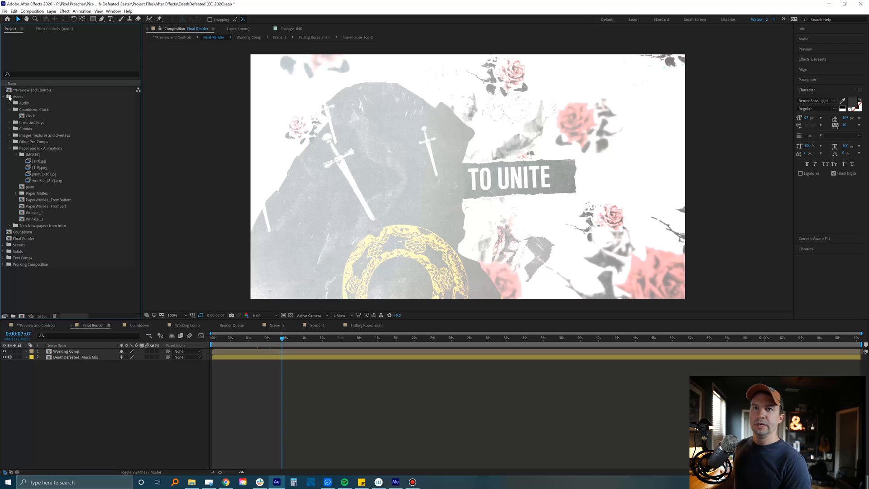
- Collapse the Assets folder in the project and move the Final Render playhead to 0:00:05:09
left_click(4, 97)
left_click(17, 181)
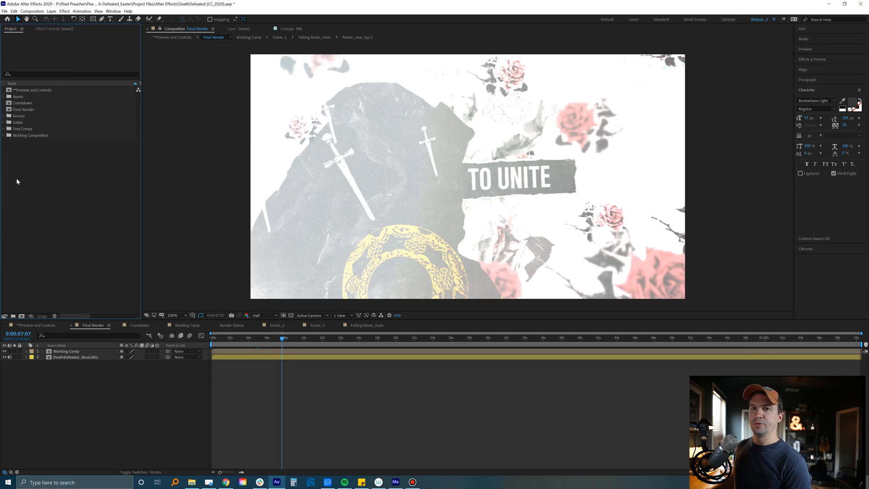
left_click(265, 337)
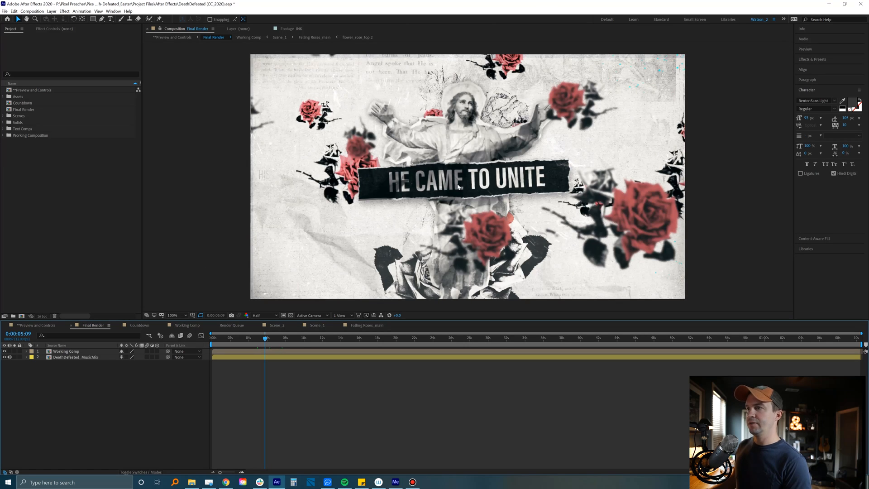
left_click(70, 171)
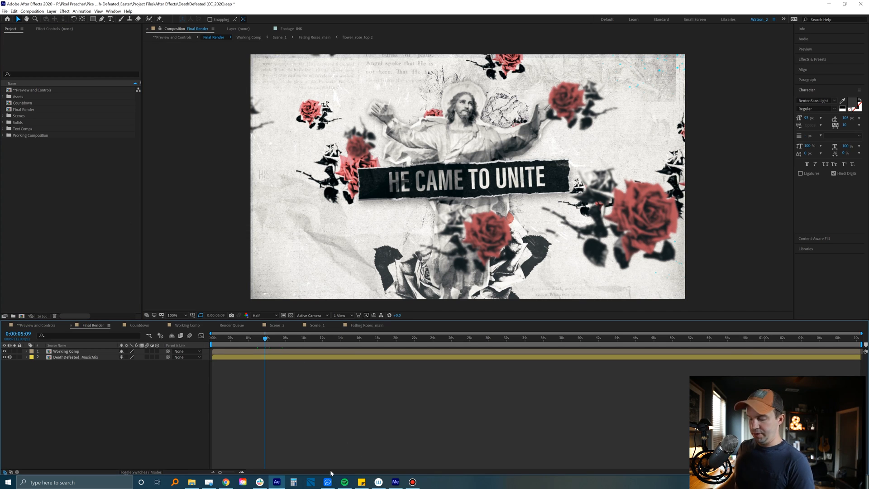
- Launch Adobe Photoshop 2021
key("super")
type("photo")
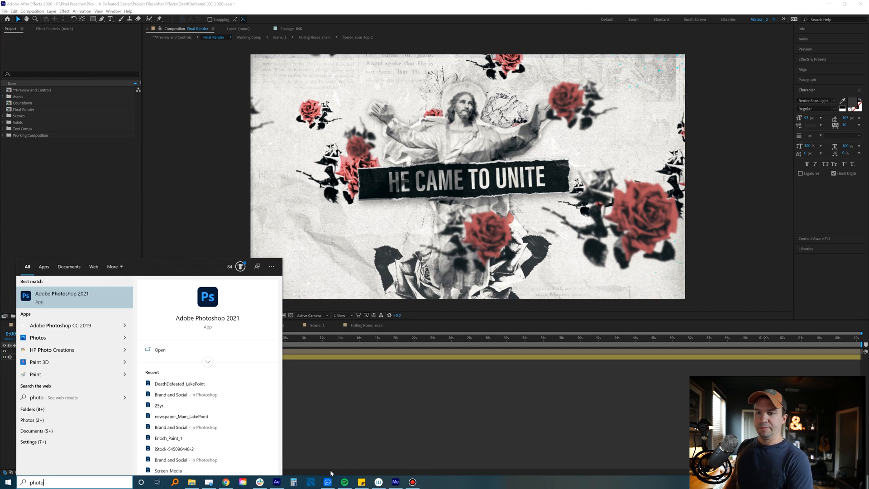
key("Return")
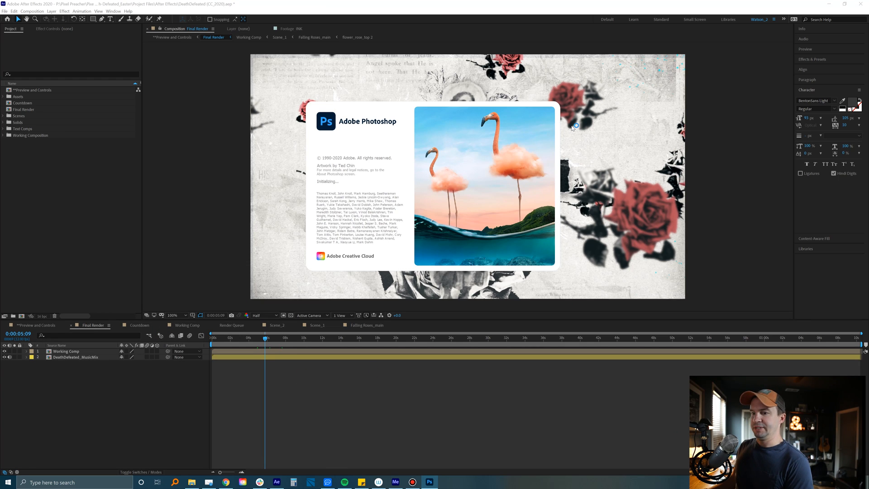
- Switch to File Explorer and open the Wrinkle_2 folder inside the He's Not Here - Easter project's Assets > Paper Animations folder
left_click(192, 482)
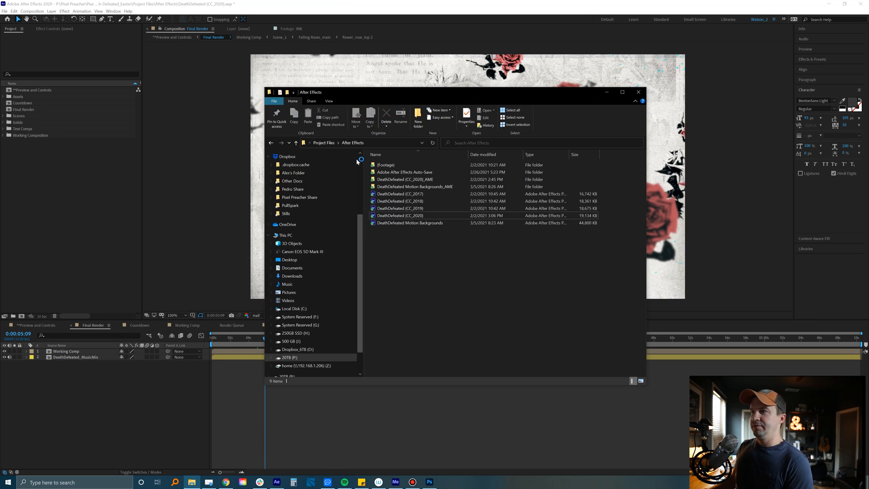
left_click(335, 144)
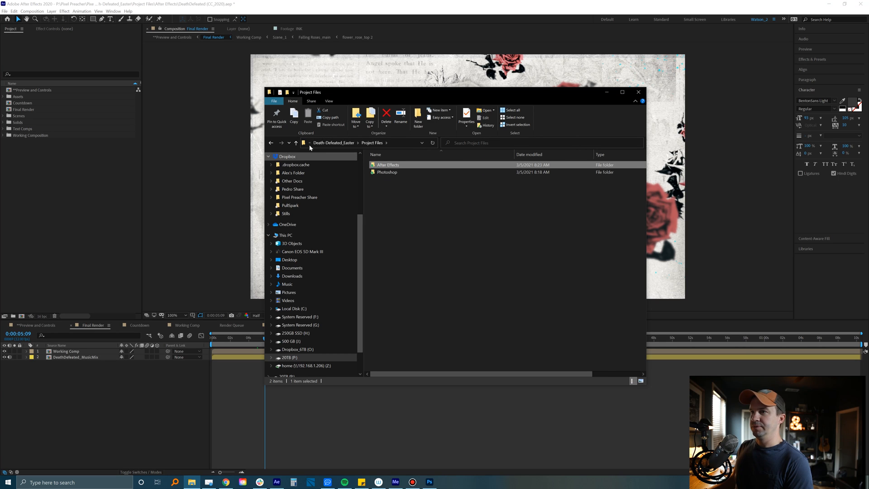
left_click(337, 143)
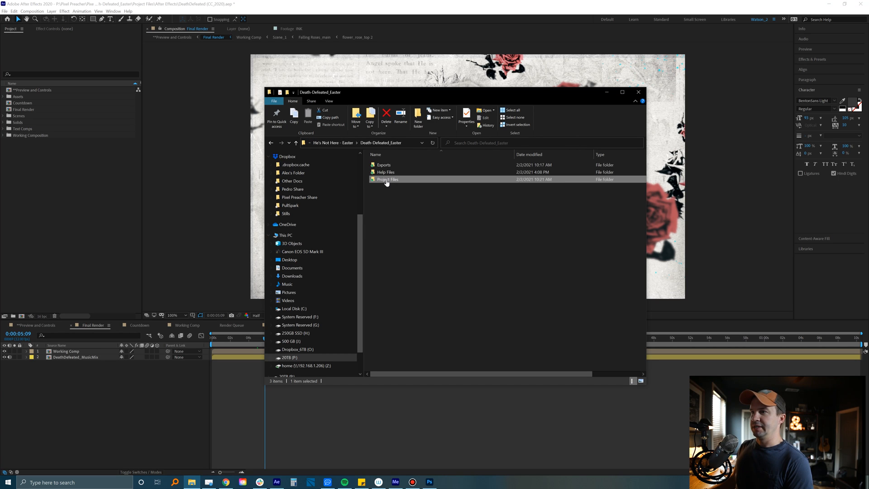
left_click(331, 142)
double_click(404, 172)
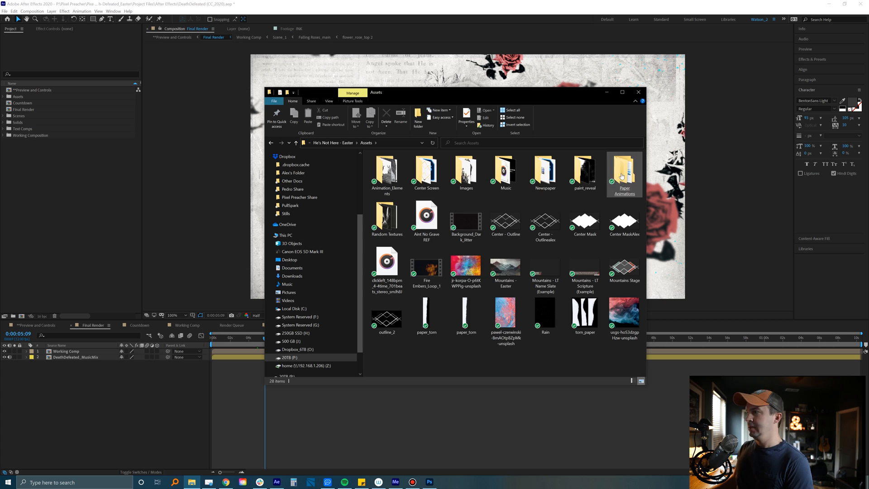
double_click(463, 234)
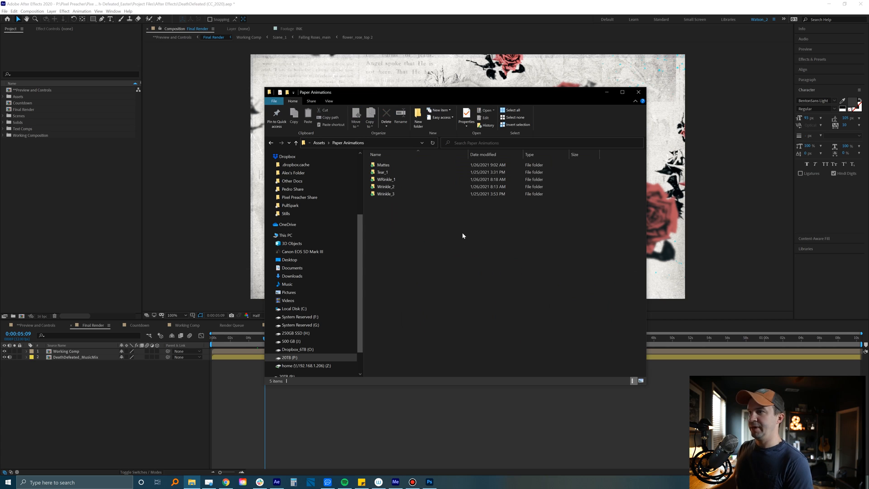
double_click(384, 186)
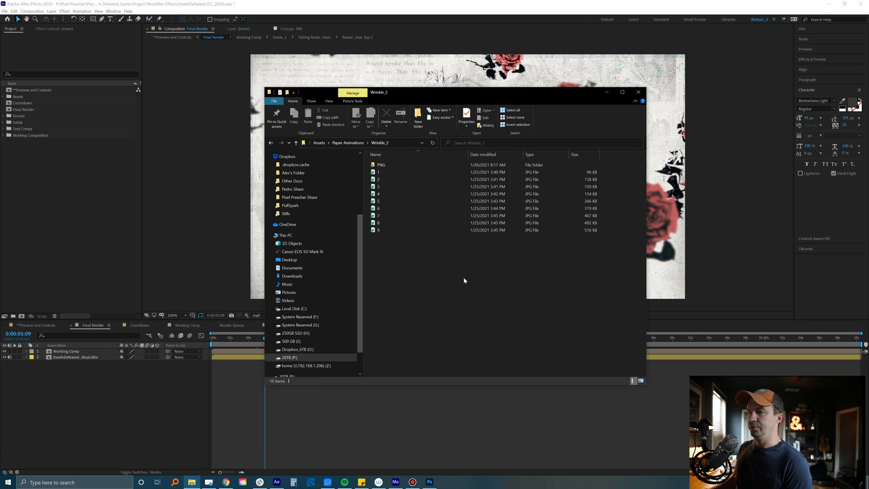
- Preview the numbered JPG frames in Wrinkle_2 forwards and backwards to examine the paper unfolding, and close the preview
double_click(388, 172)
key("Right")
key("Right")
key("Right")
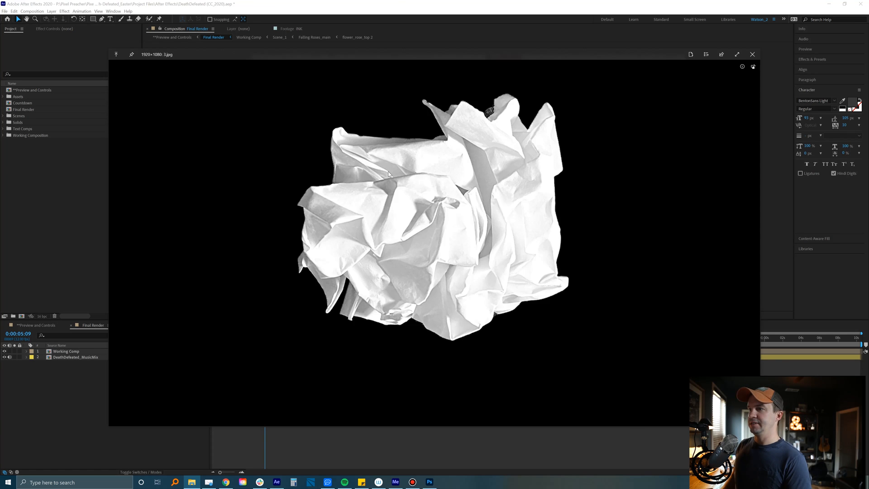
key("Right")
key("Right")
key("Right")
key("Right")
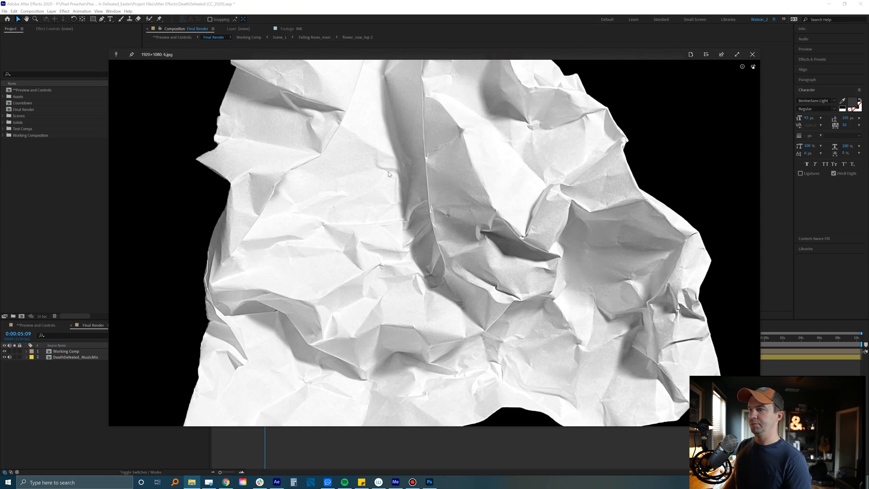
key("Right")
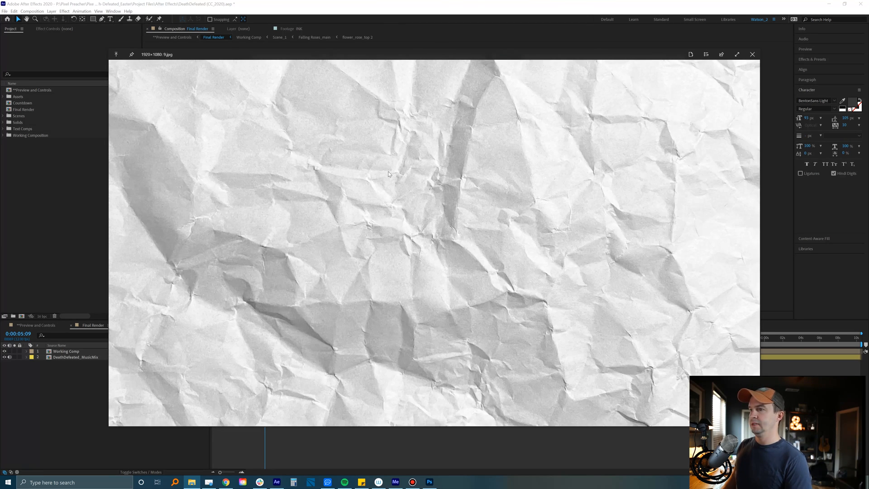
key("Left")
key("Left")
key("Left")
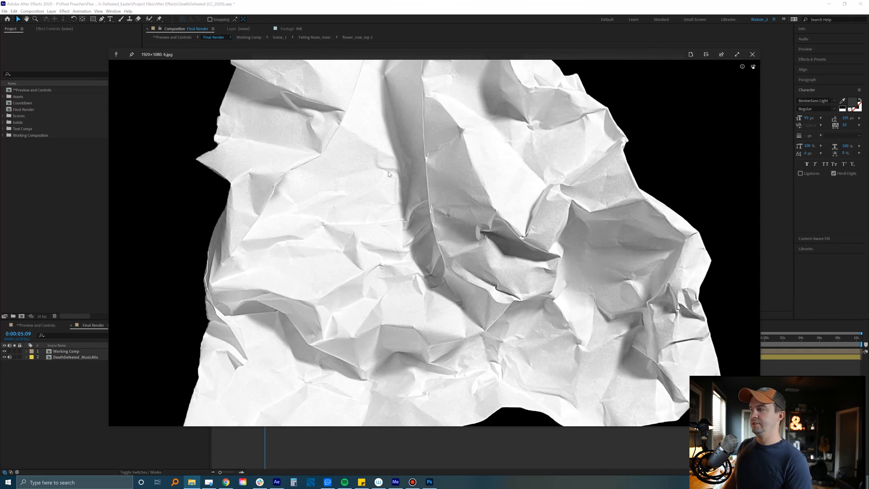
key("Left")
key("Left")
key("Left")
key("Left")
key("Left")
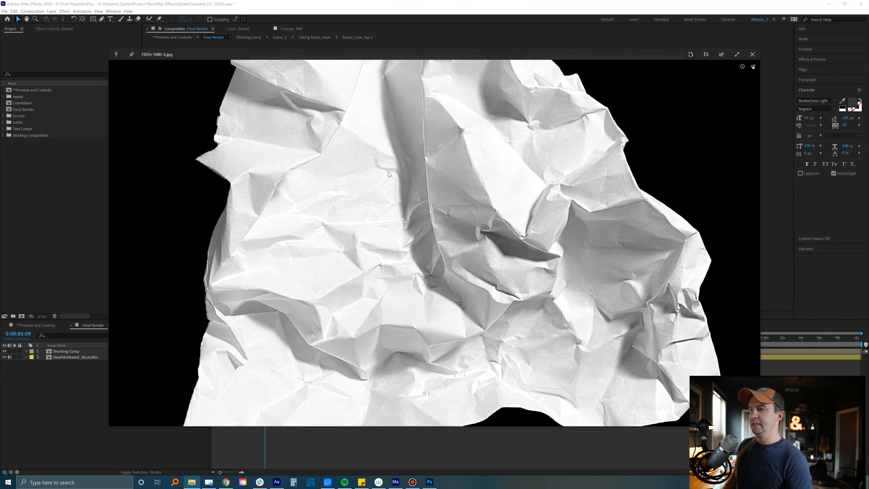
key("Escape")
- Open the PNG subfolder of Wrinkle_2 to view its cut-out paper frames
key("Up")
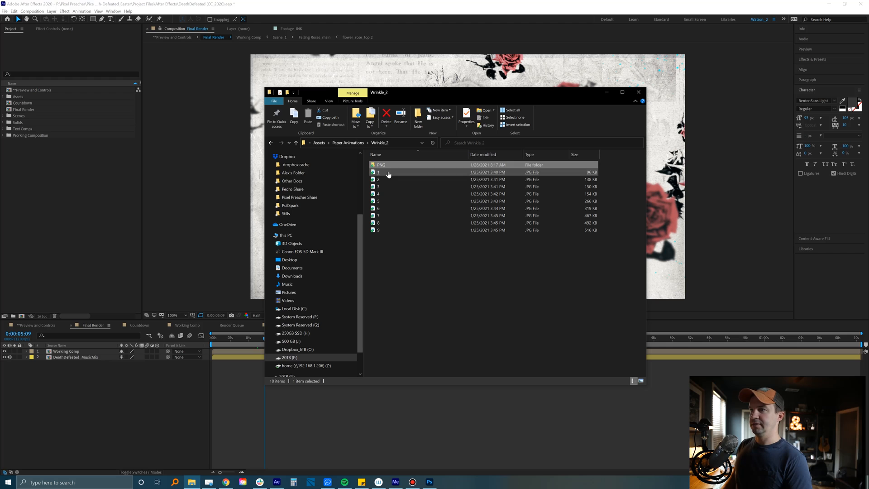
left_click(395, 242)
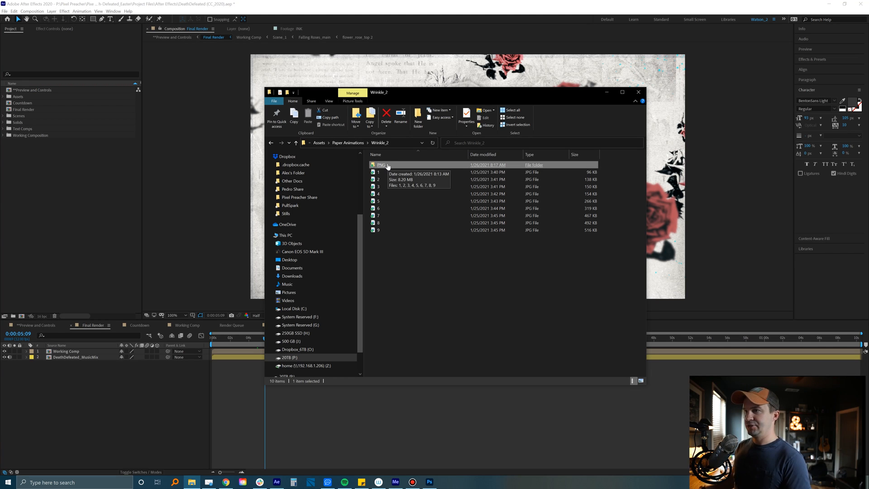
double_click(386, 166)
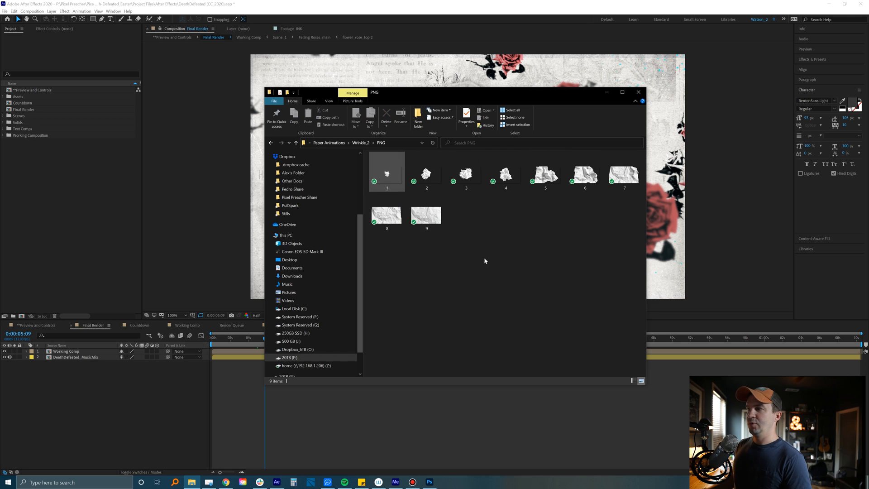
- Return to the Paper Animations folder and open the Wrinkle_3 folder
left_click(271, 143)
left_click(351, 143)
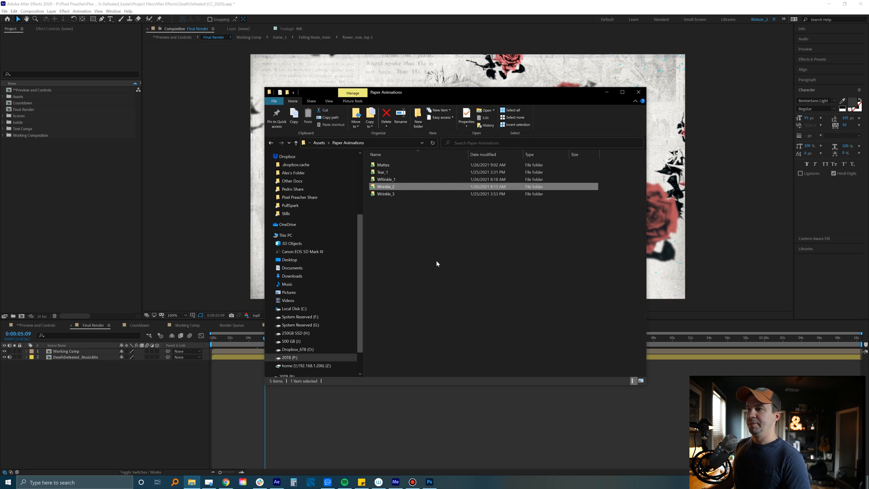
double_click(385, 194)
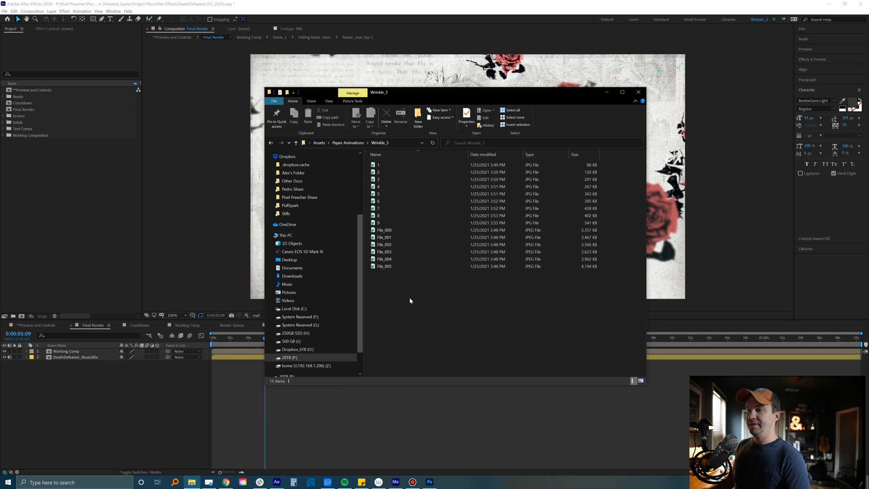
- Preview the original paper photos File_000 through File_005 in Wrinkle_3, going forwards and back to the first
left_click(388, 231)
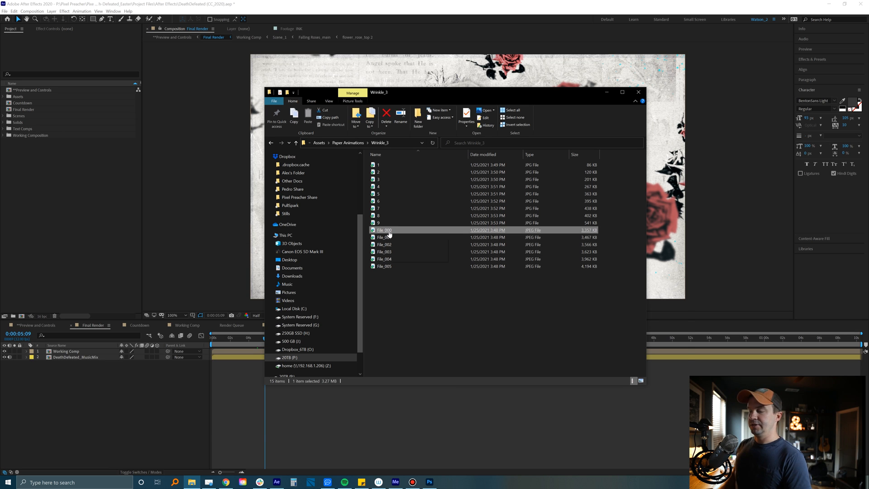
double_click(390, 233)
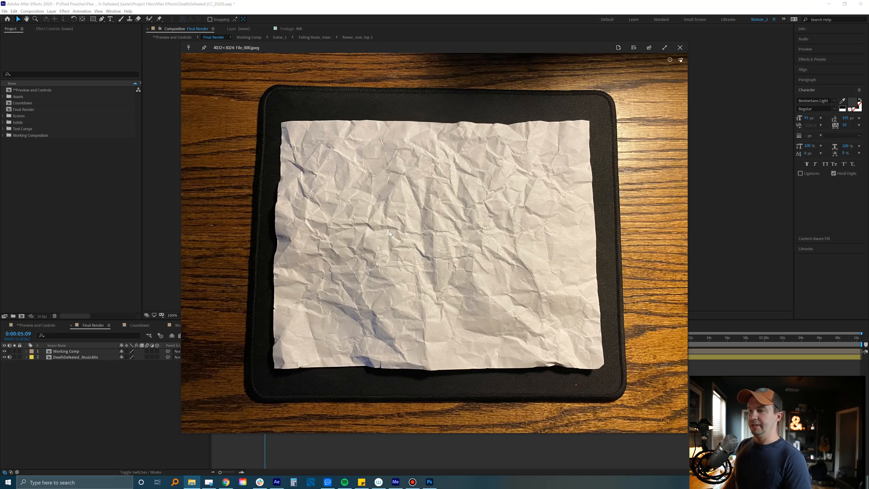
key("Right")
key("Right")
key("Right")
key("Right")
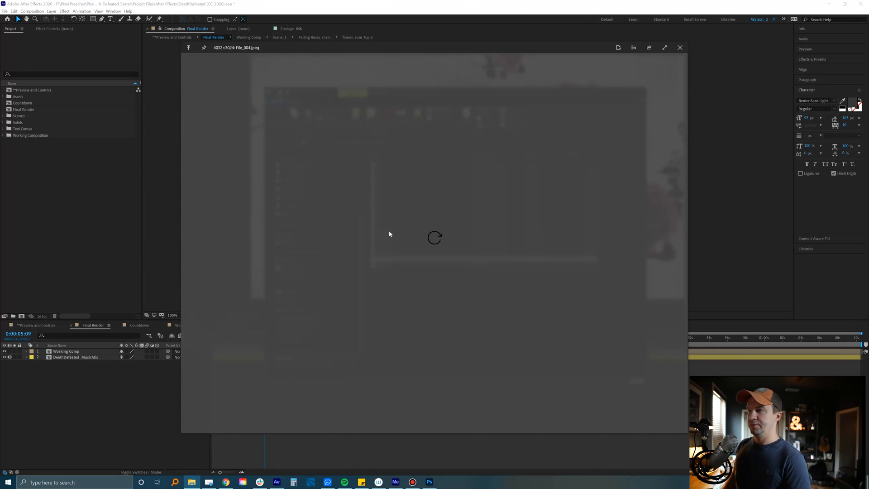
key("Right")
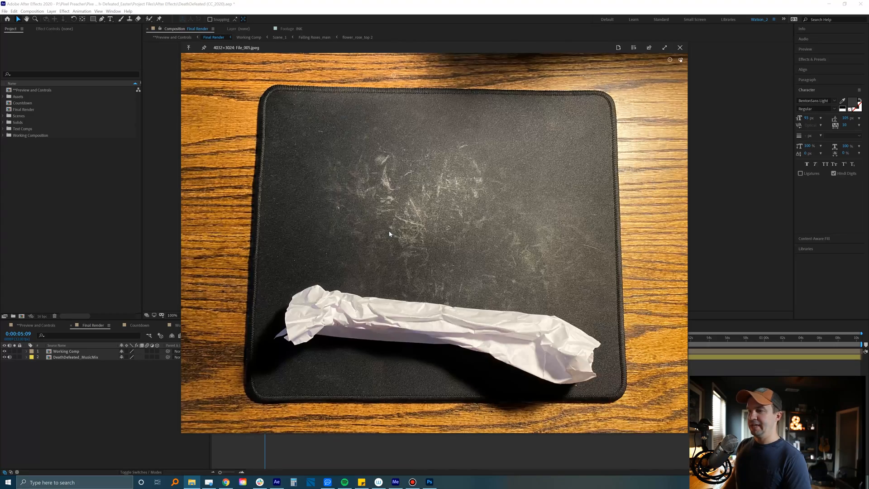
key("Left")
key("Left")
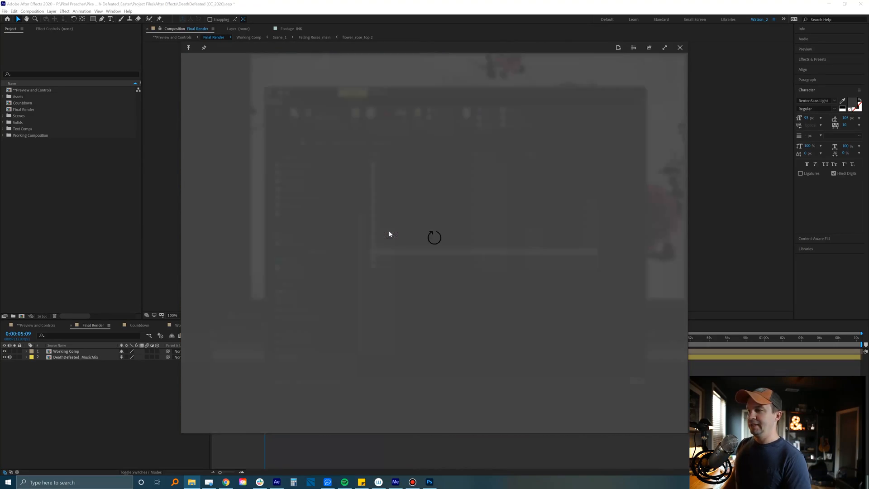
key("Left")
key("Left")
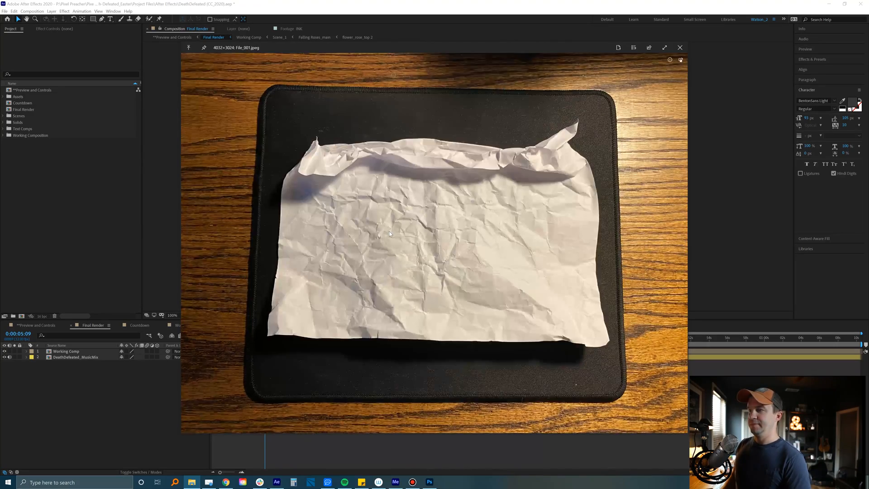
key("Left")
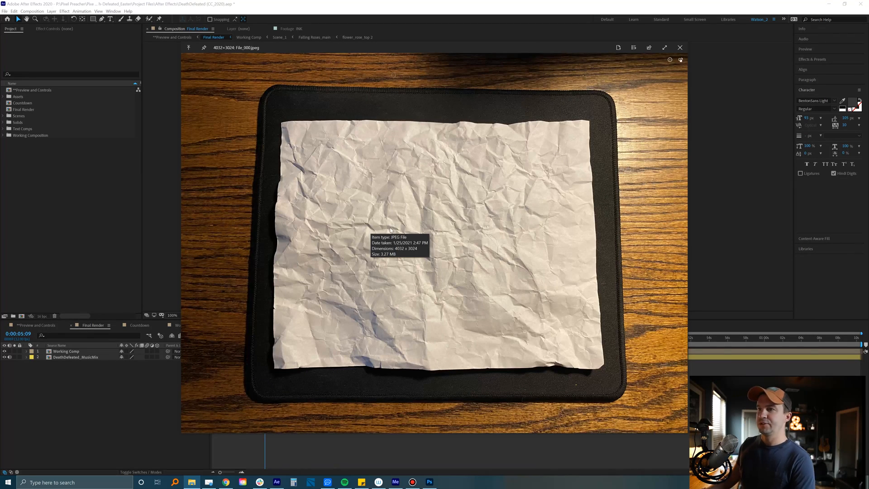
- Switch to Photoshop and create a new 1920 x 1080 px document at 300 ppi with a white background
left_click(430, 481)
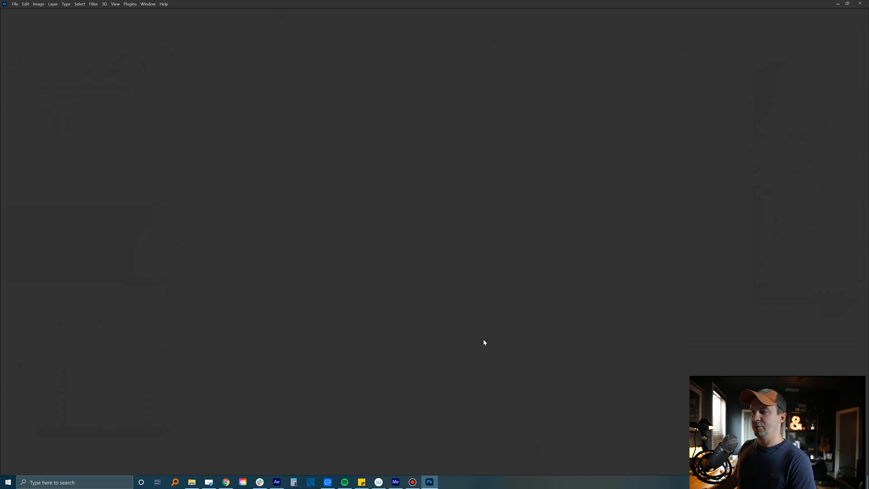
left_click(38, 141)
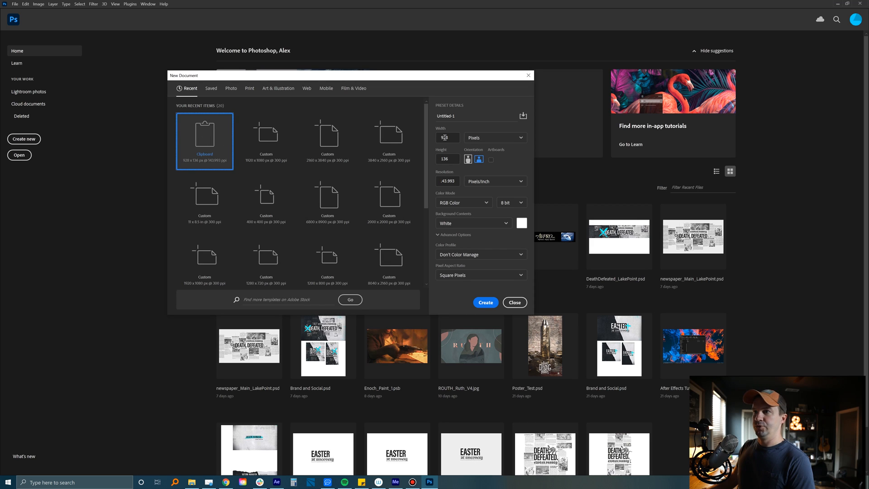
left_click(277, 140)
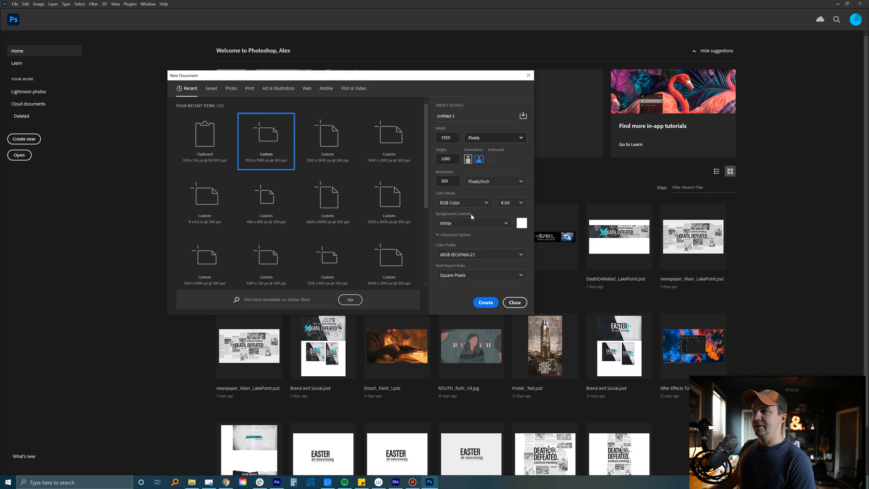
left_click(486, 302)
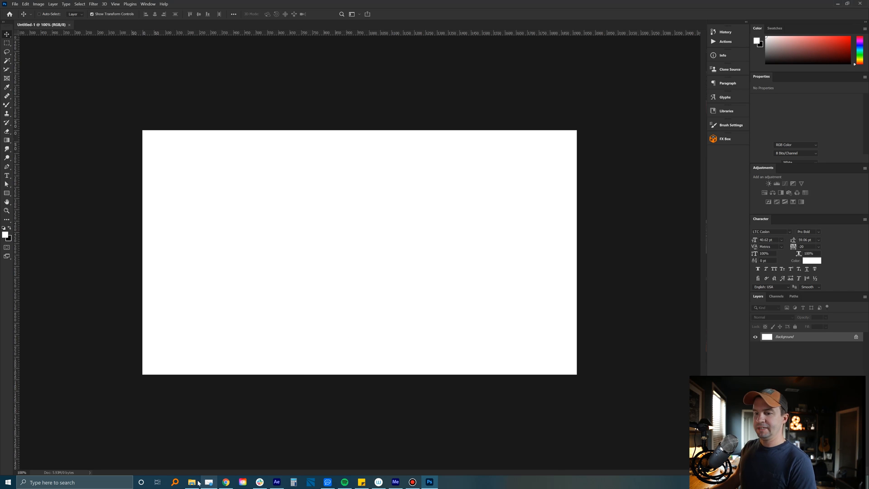
- Place the six paper photos File_000 through File_005 from the Wrinkle_3 folder into the Photoshop document as separate layers
left_click(192, 482)
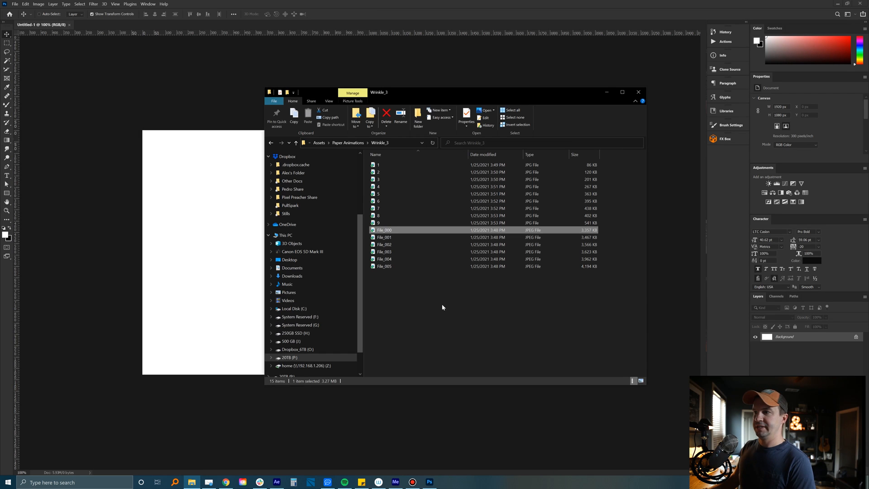
left_click_drag(379, 276, 238, 237)
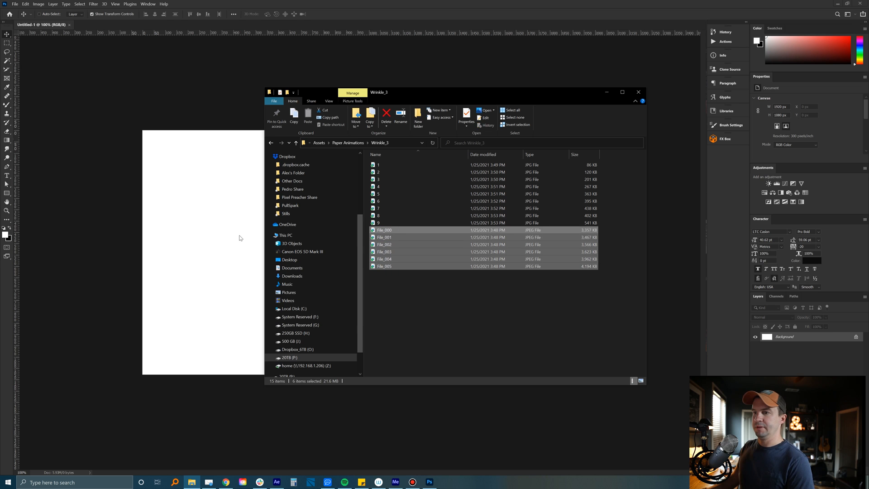
key("Return")
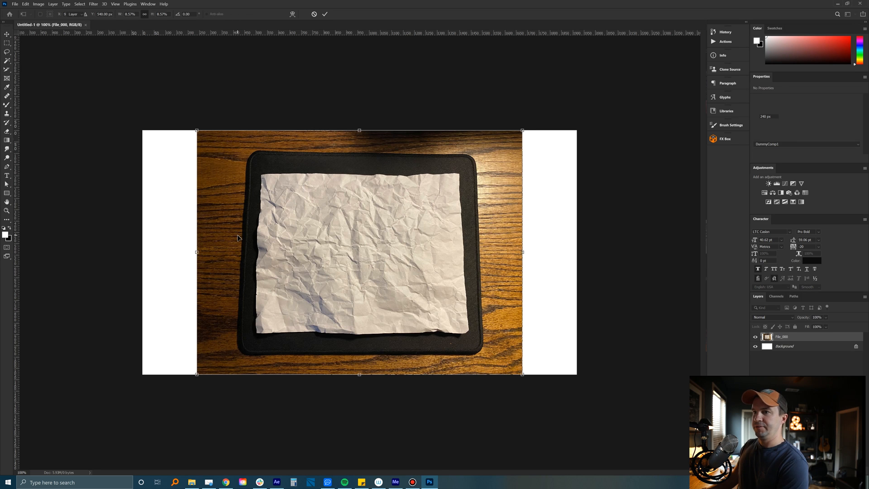
key("Return")
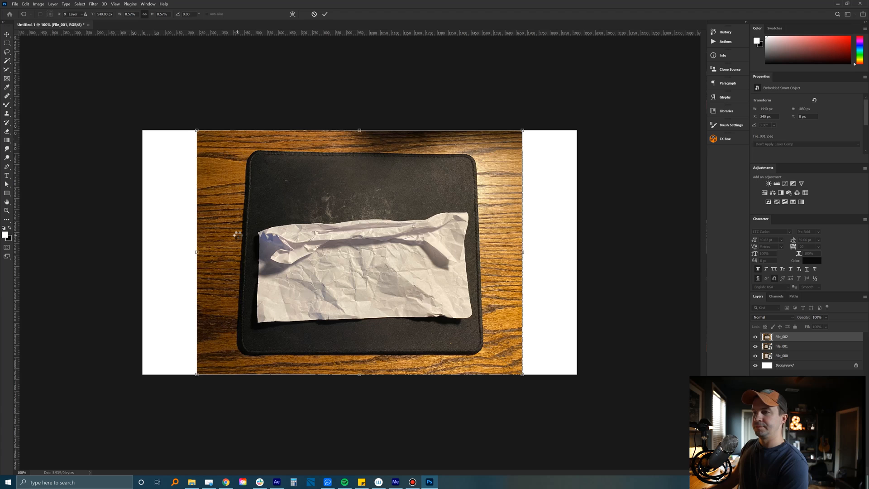
key("Return")
key("Return")
key("Return")
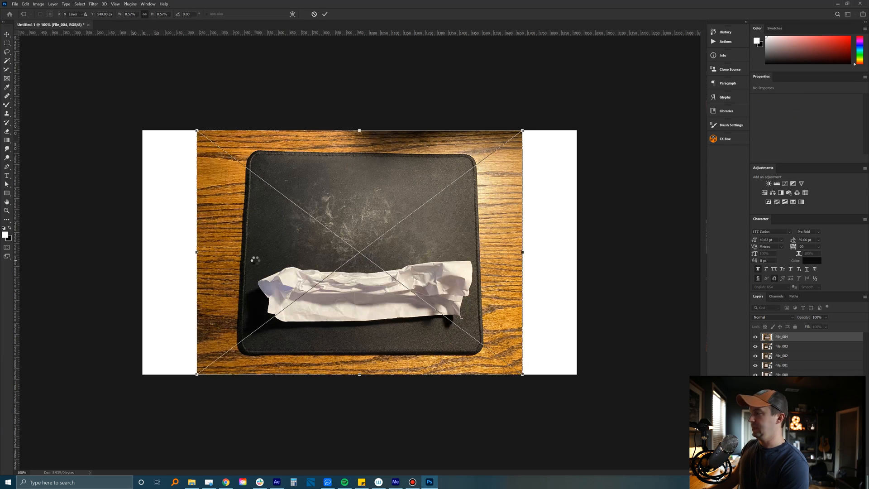
key("Return")
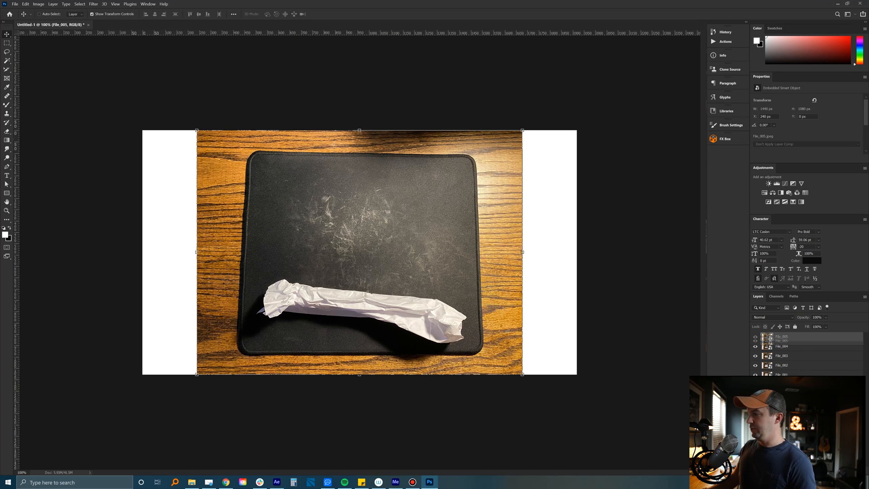
- Reorder the photo layers in ascending sequence, with File_000 on top and File_005 just above the Background
mouse_move(801, 336)
left_mouse_down()
mouse_move(801, 388)
mouse_move(794, 336)
left_mouse_up()
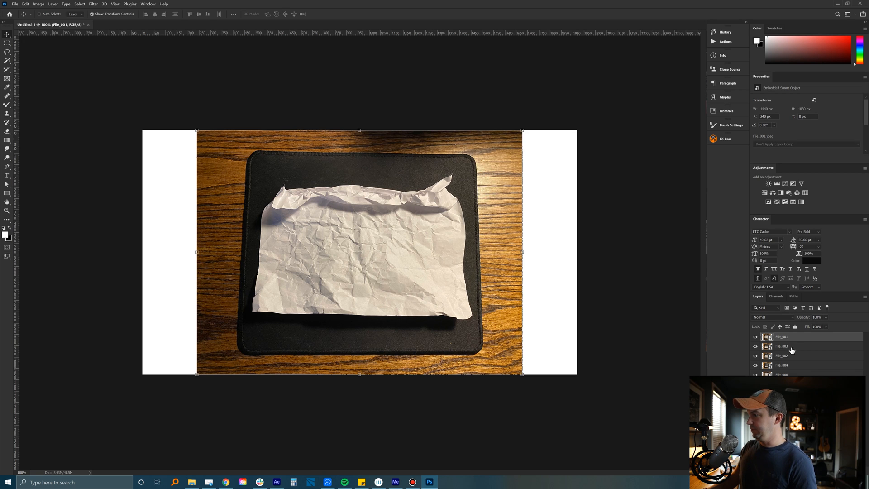
left_click_drag(792, 354, 796, 379)
left_click_drag(800, 345, 802, 337)
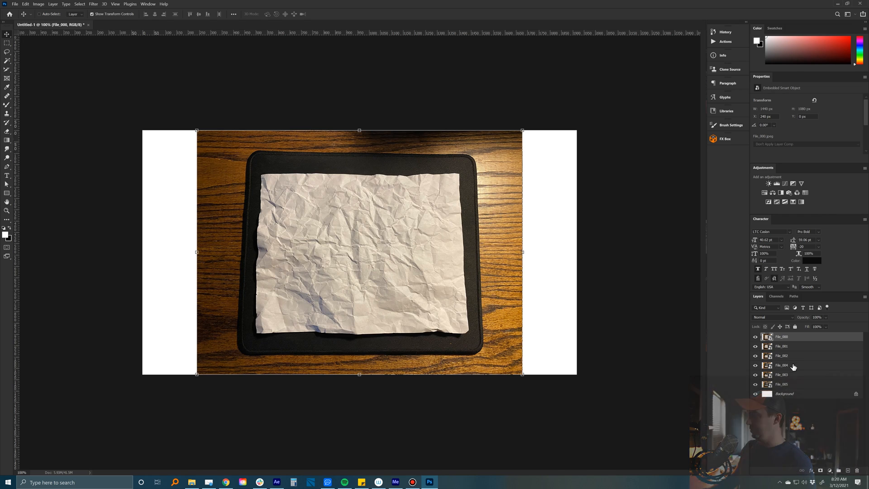
left_click_drag(793, 376, 795, 365)
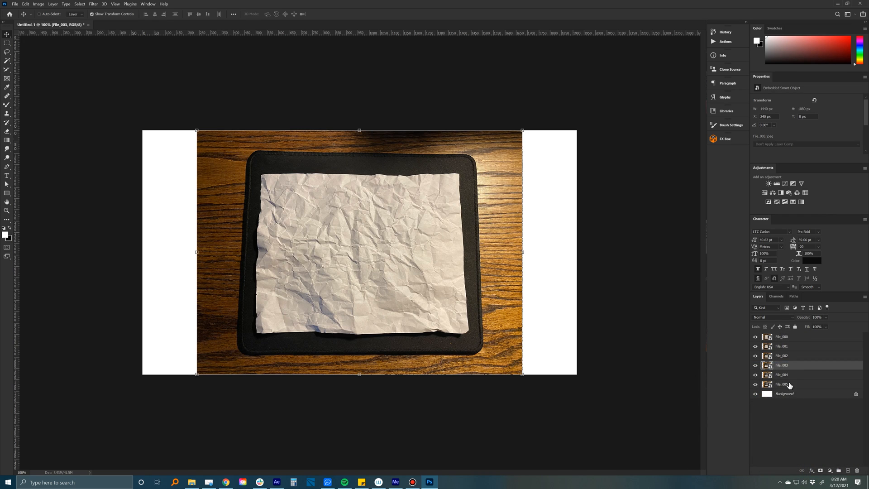
- Scale all six photo layers together to about 217.40% and reposition them so the flat paper of File_000 fills the canvas
left_click(813, 337)
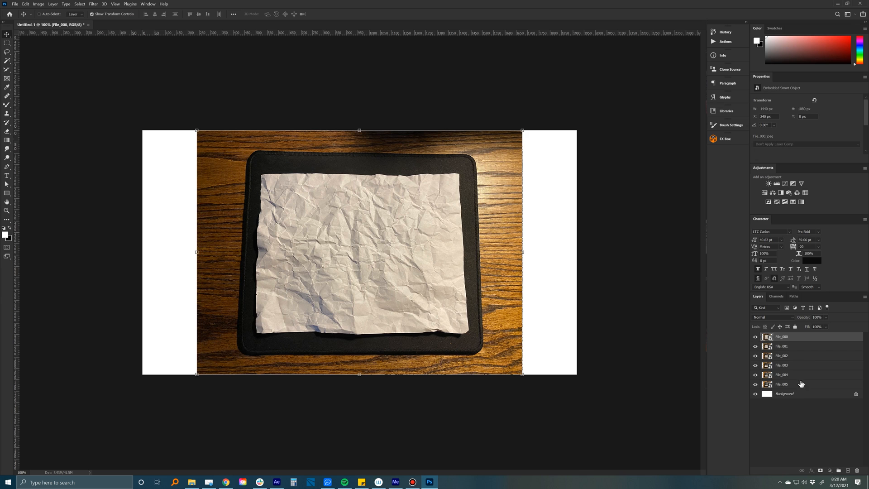
left_click(800, 384, "shift")
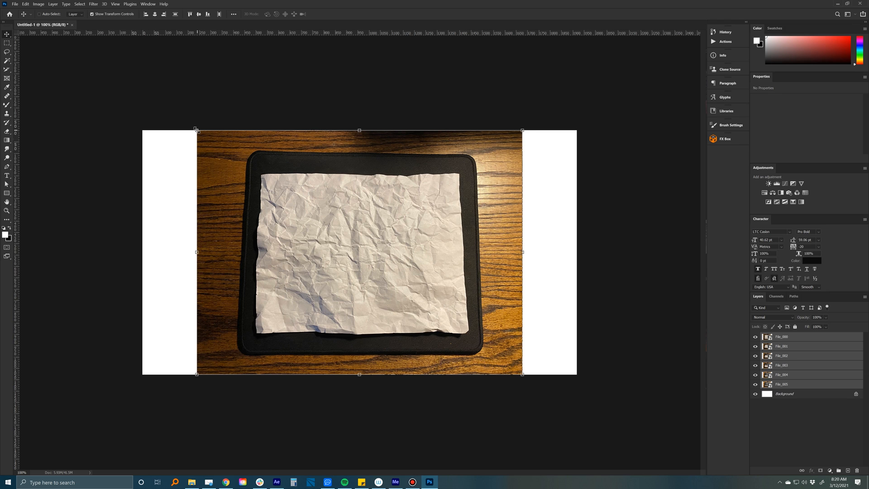
left_click_drag(197, 130, 1, 4)
left_click_drag(346, 90, 349, 163)
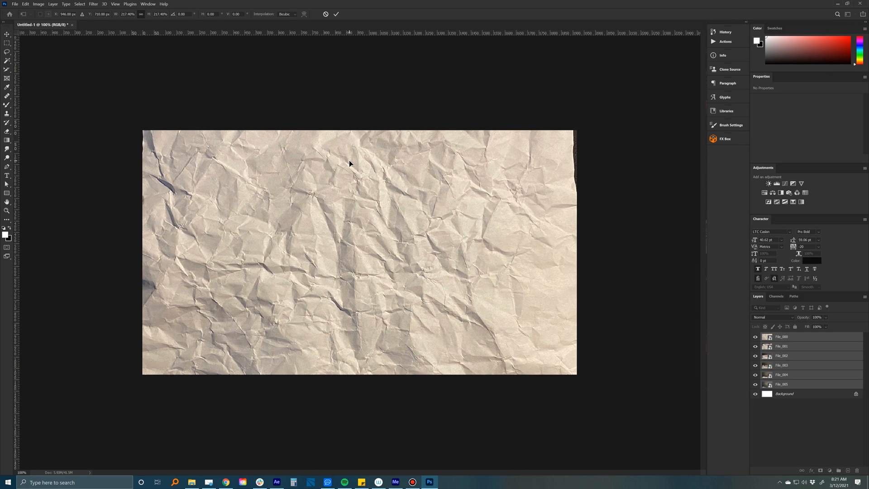
key("Return")
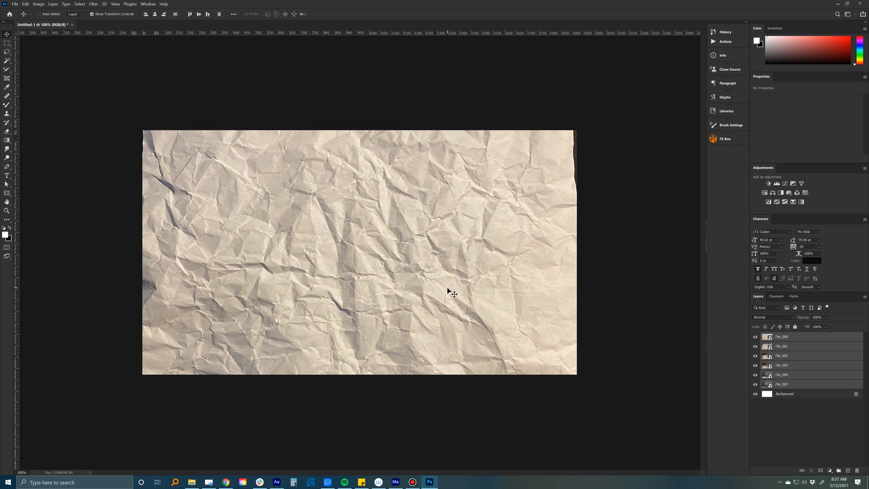
left_click(807, 426)
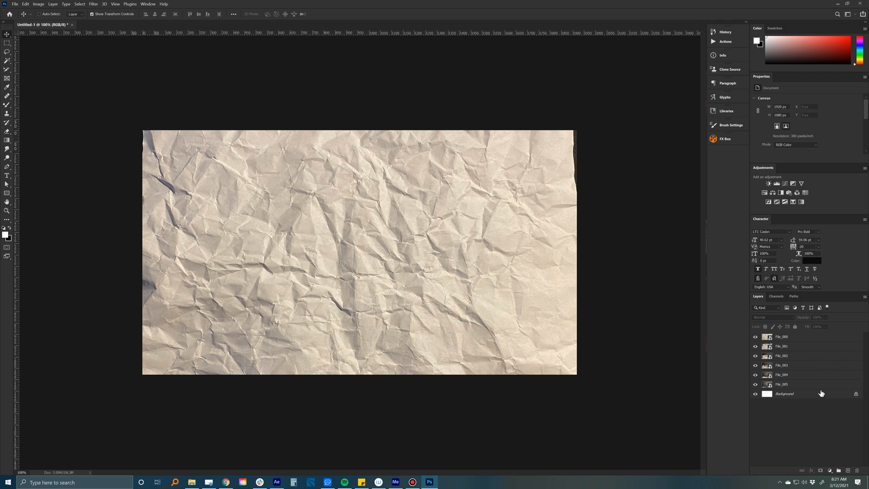
- Add a Hue/Saturation adjustment layer above File_000 with Saturation set to -100
left_click(816, 339)
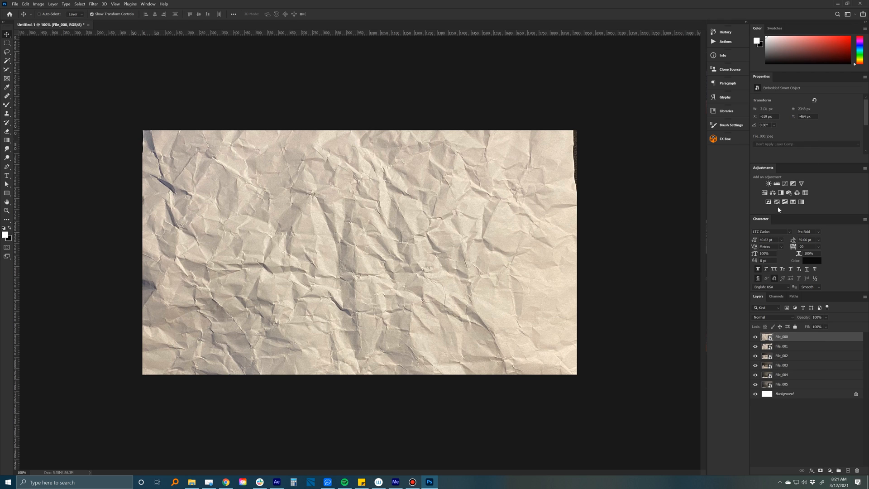
left_click(764, 193)
left_click_drag(764, 141, 753, 141)
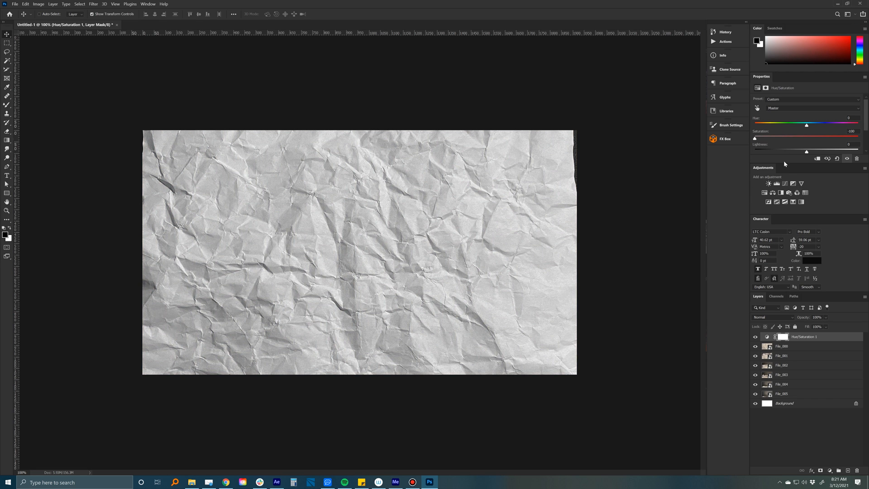
- Add a Levels adjustment layer on top, moving the black and white input points inward to increase the paper's contrast
left_click(778, 184)
left_click_drag(768, 148, 783, 150)
left_click_drag(855, 150, 843, 149)
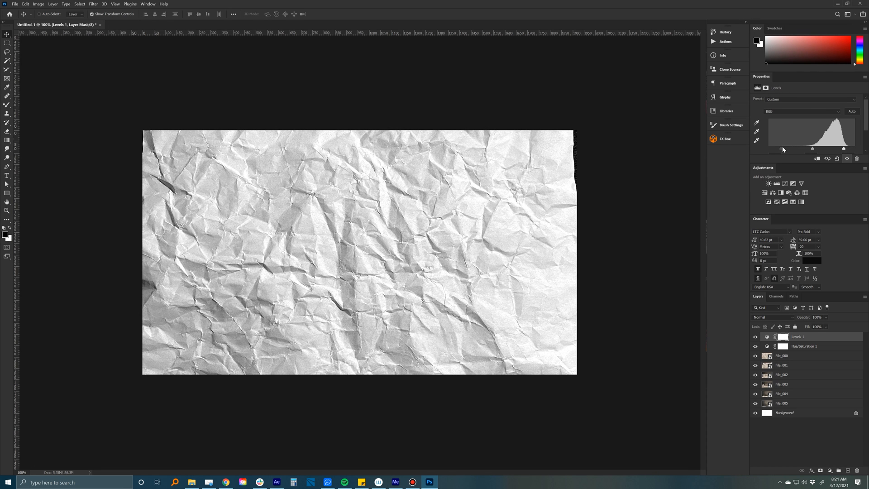
left_click_drag(790, 148, 790, 148)
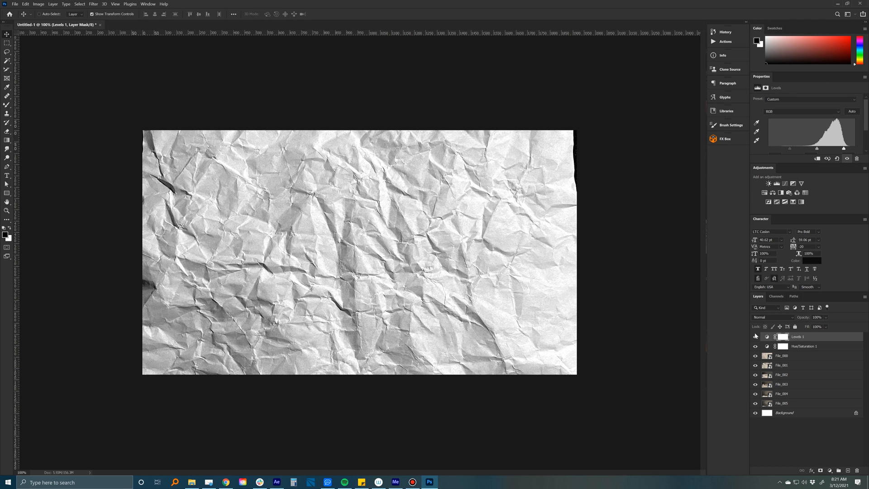
key("x")
left_click(795, 432)
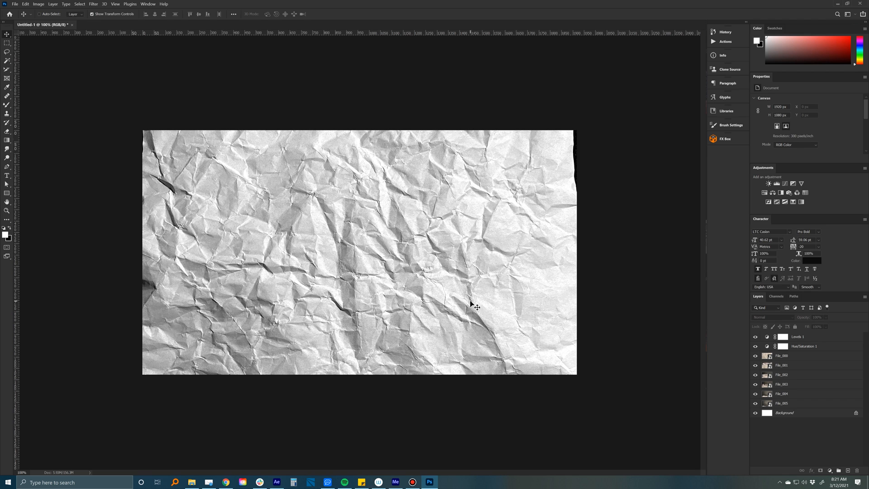
- Save the document as the Photoshop file Untitled-1
key("ctrl+s")
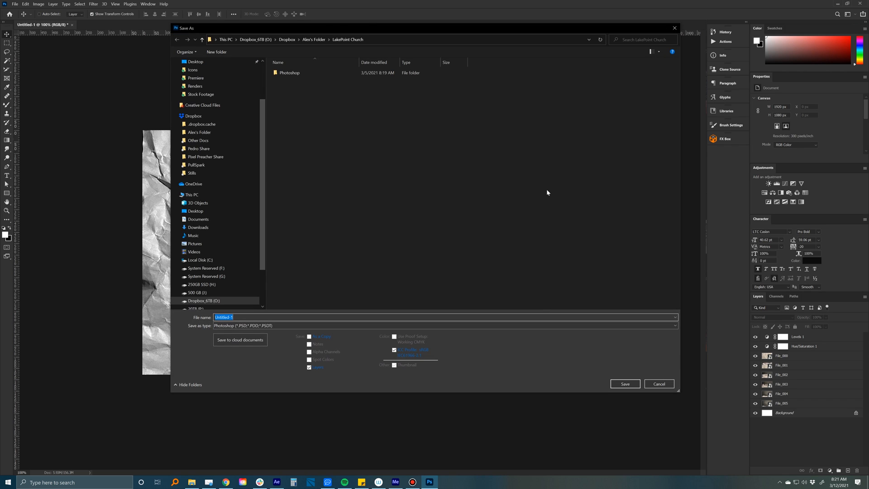
left_click_drag(361, 30, 333, 40)
left_click(318, 102)
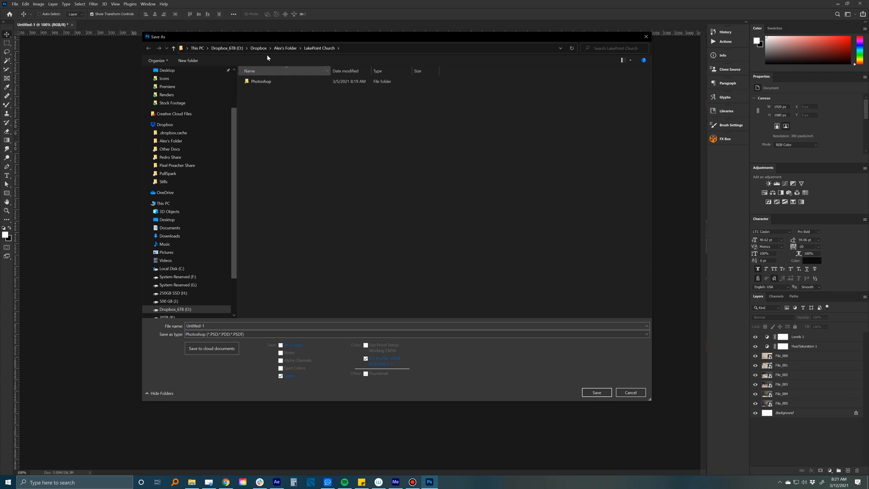
left_click(592, 391)
- Hide the File_000 layer and make File_001 the active layer for the Magic Wand tool
left_click(790, 356)
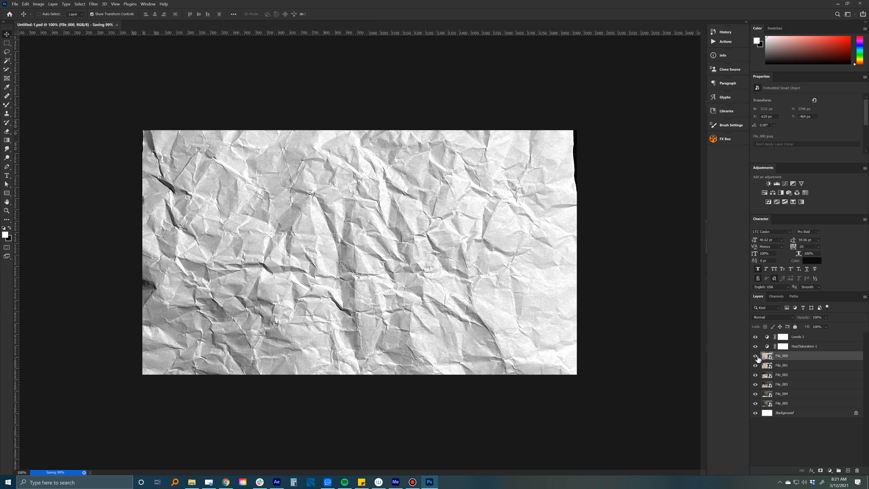
left_click(755, 355)
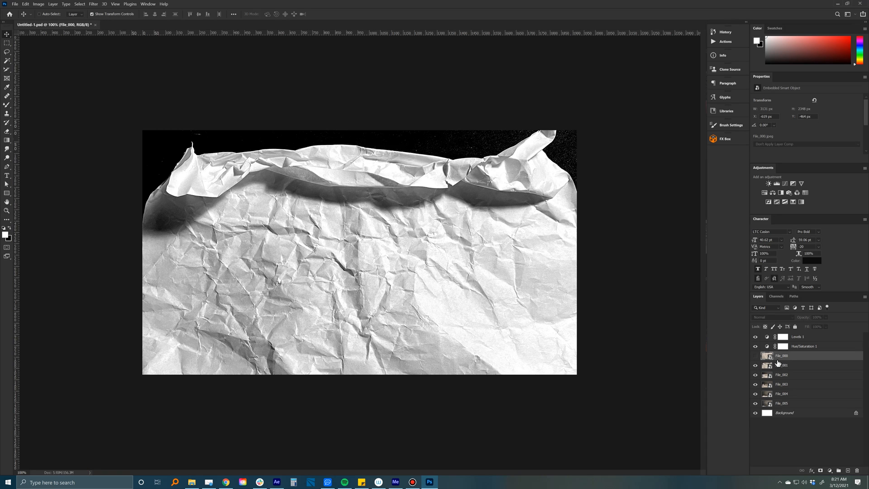
left_click(793, 366)
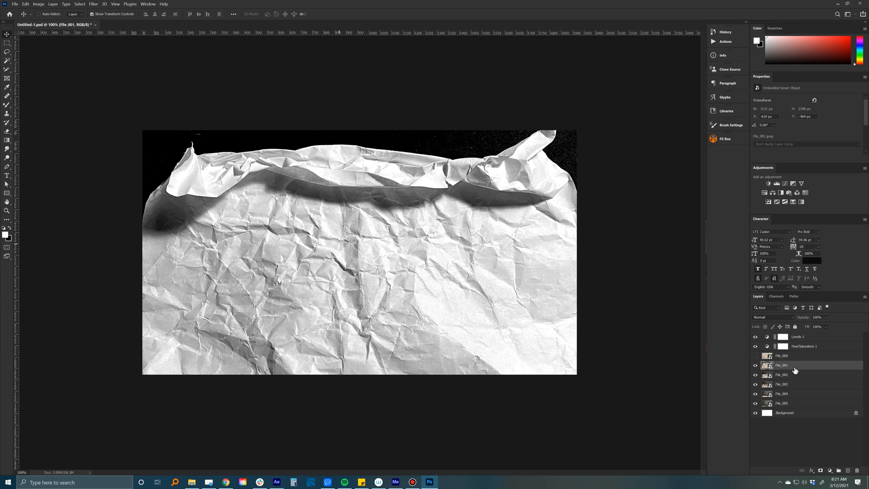
key("w")
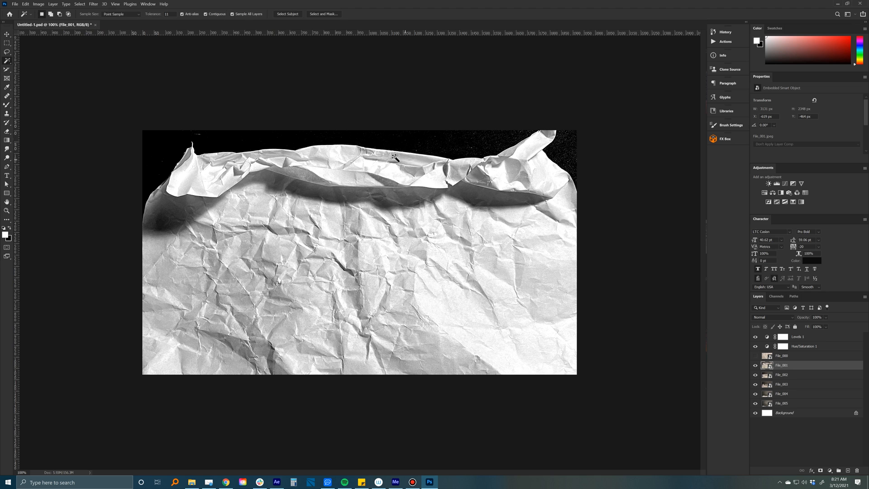
- Try to delete the black background above the paper from the File_001 smart object, and drop the selection
left_click(437, 149)
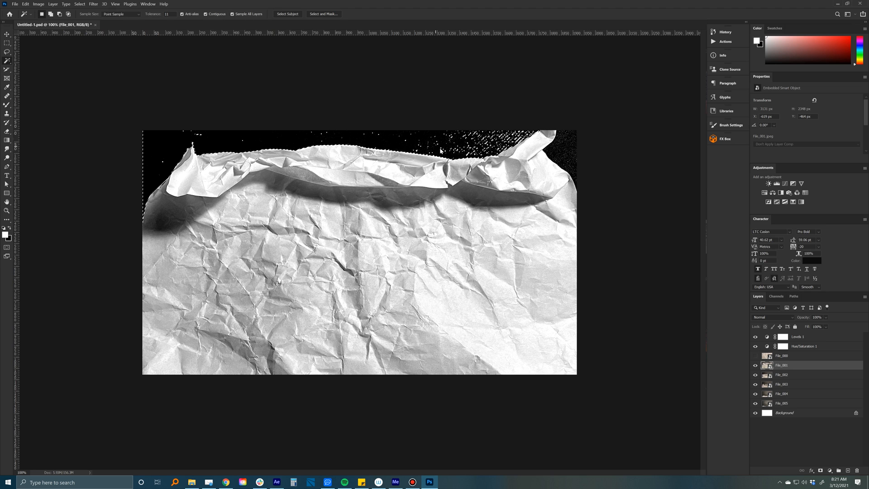
key("Delete")
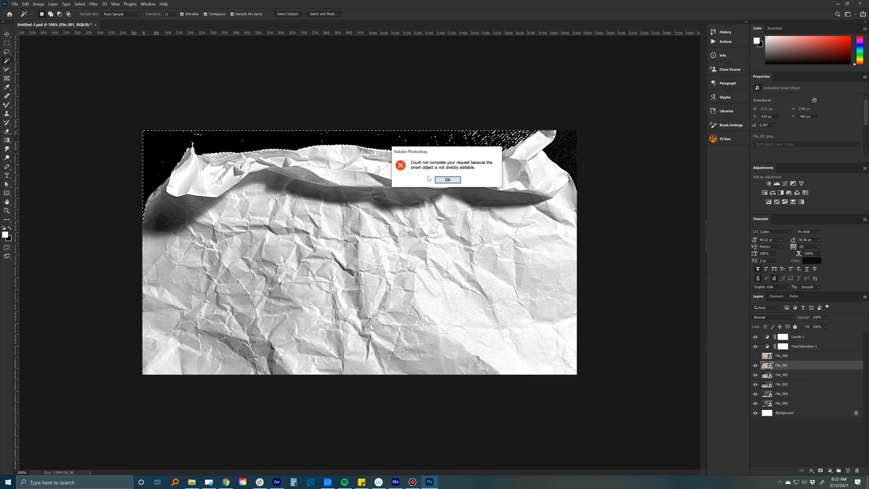
left_click(445, 180)
key("ctrl+d")
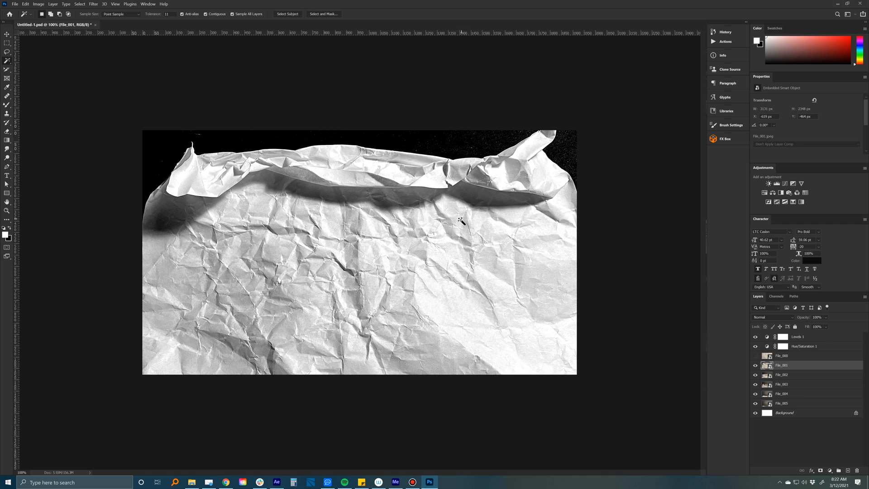
- Rasterize the File_001 smart object layer so its pixels can be deleted
right_click(795, 357)
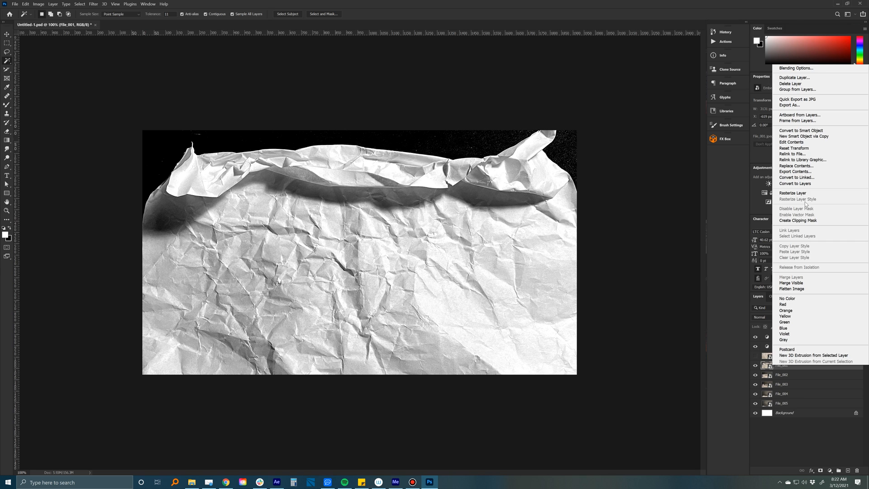
left_click(799, 193)
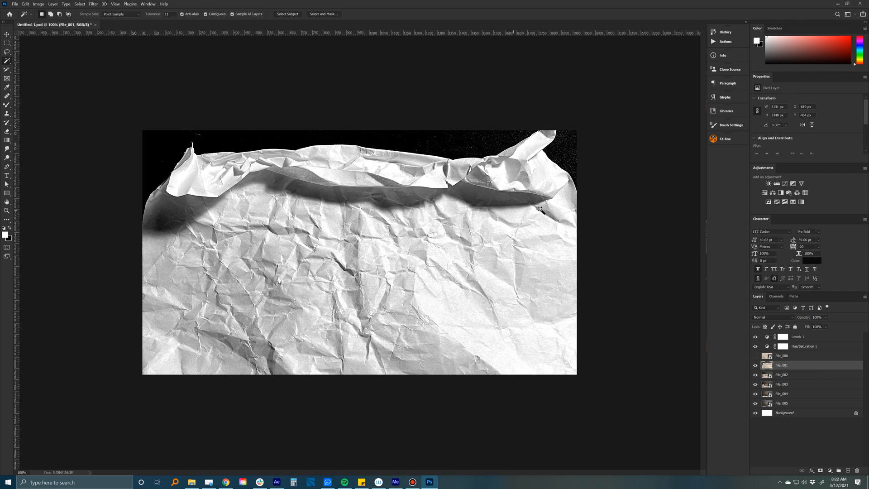
- Try to select the black background of File_001 with the Magic Wand, raising the tolerance to 75, and drop the selection
left_click(198, 141)
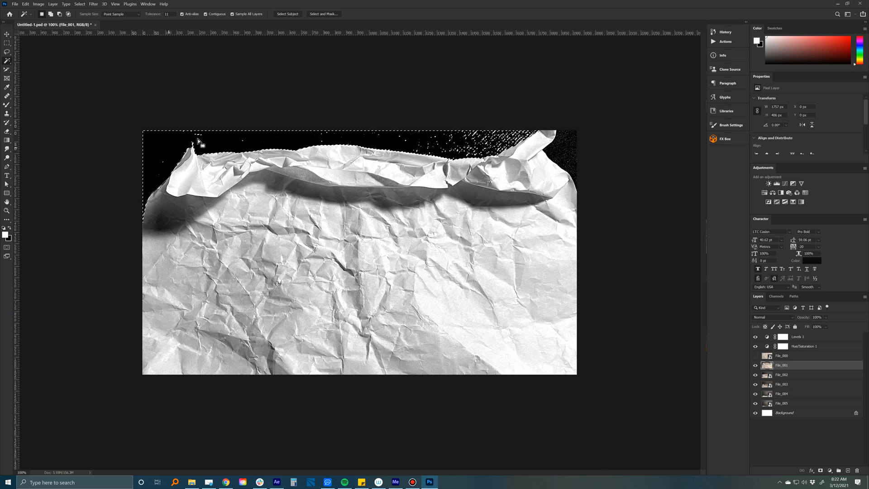
left_click(350, 141, "shift")
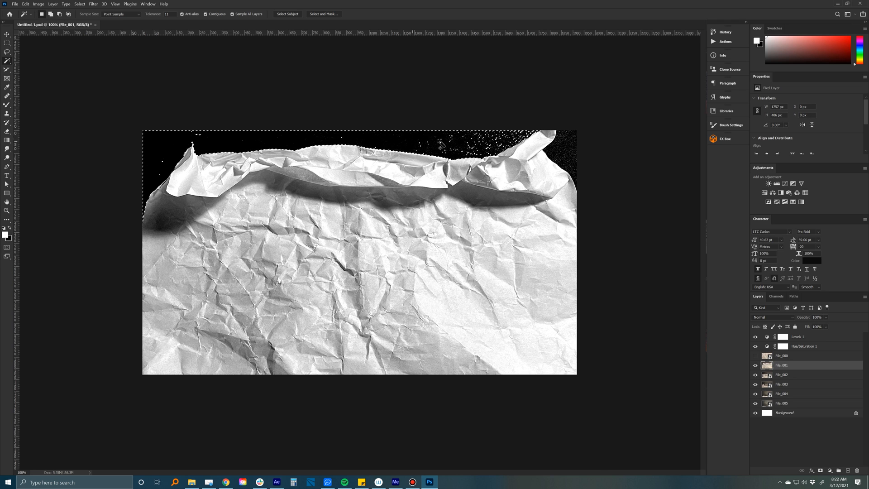
left_click_drag(151, 14, 162, 15)
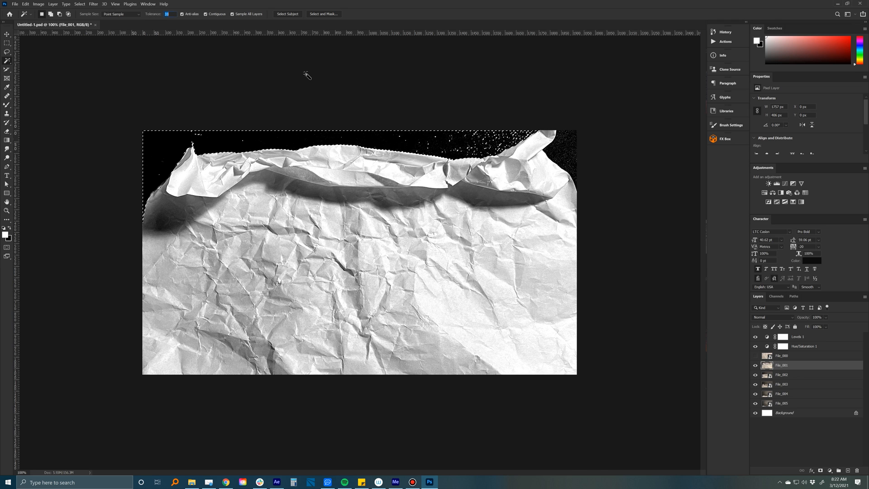
left_click(497, 146)
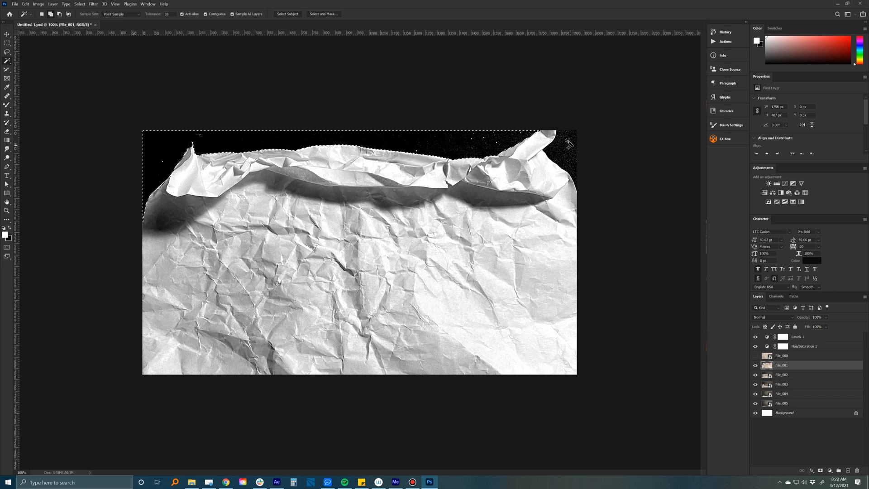
left_click(569, 144, "shift")
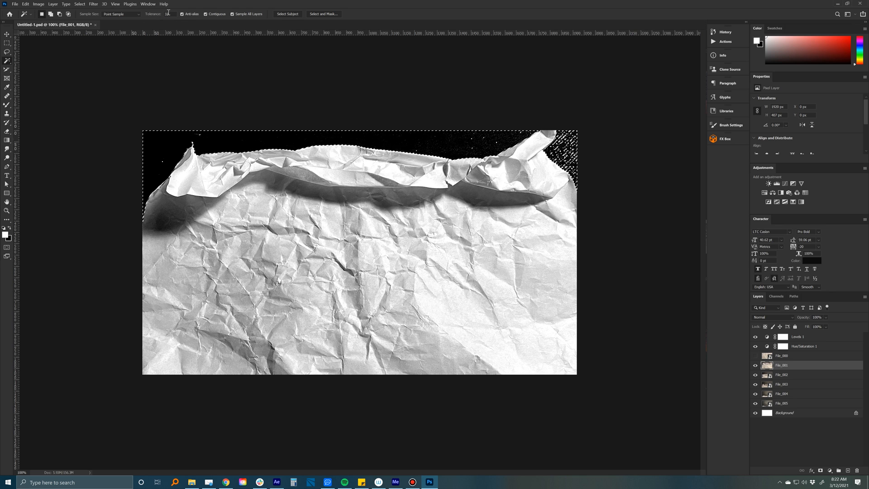
double_click(169, 12)
type("75")
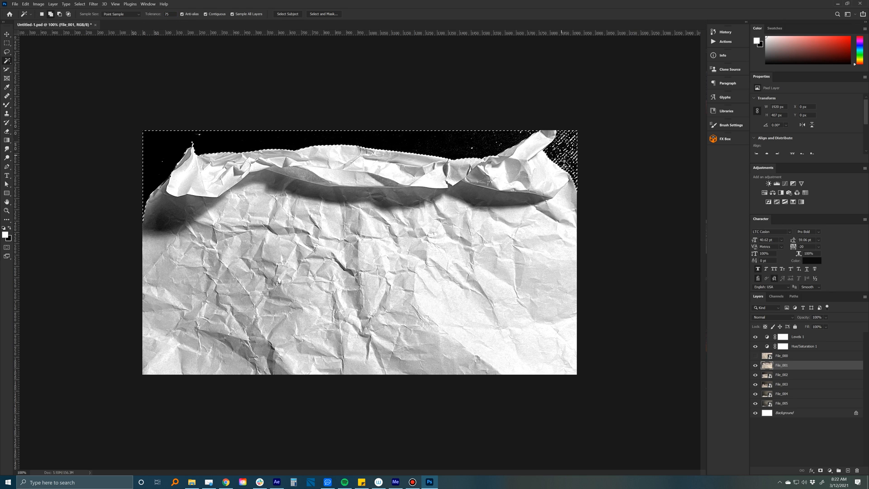
left_click(565, 158, "shift")
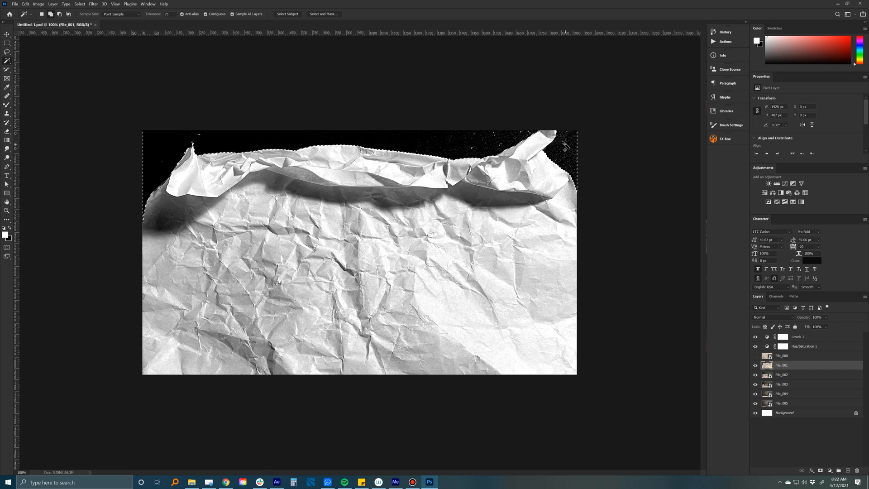
left_click(160, 203, "shift")
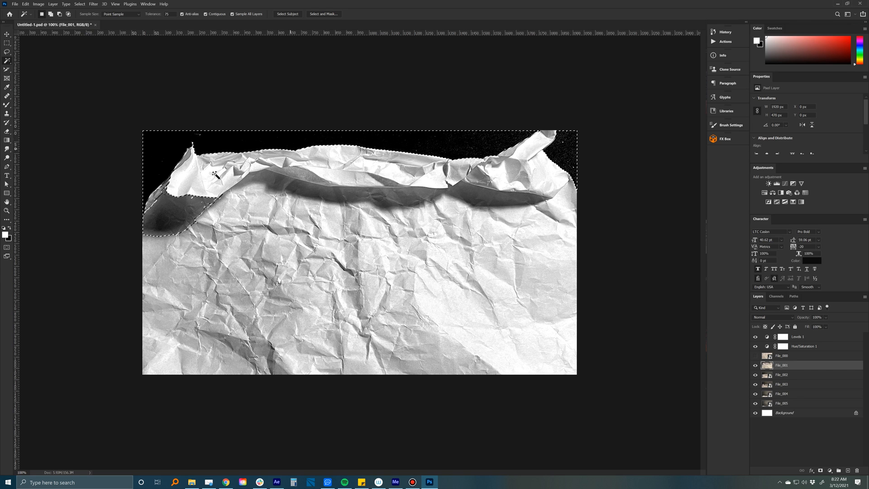
key("ctrl+d")
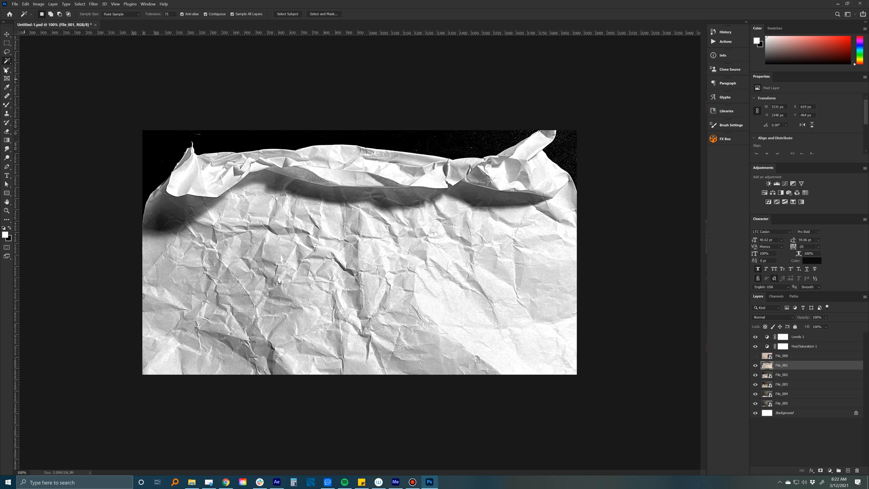
- Select the black background above the paper on File_001 with the Quick Selection tool, delete it and deselect
right_click(6, 62)
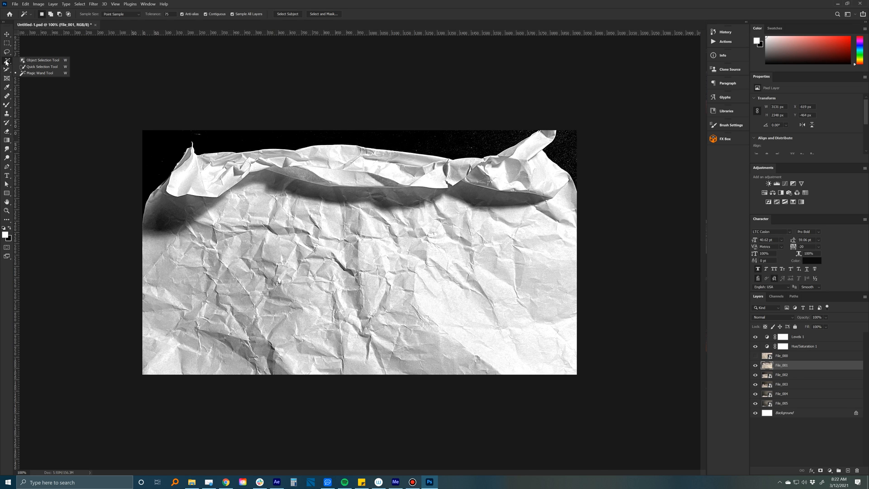
left_click(42, 67)
left_click(165, 159)
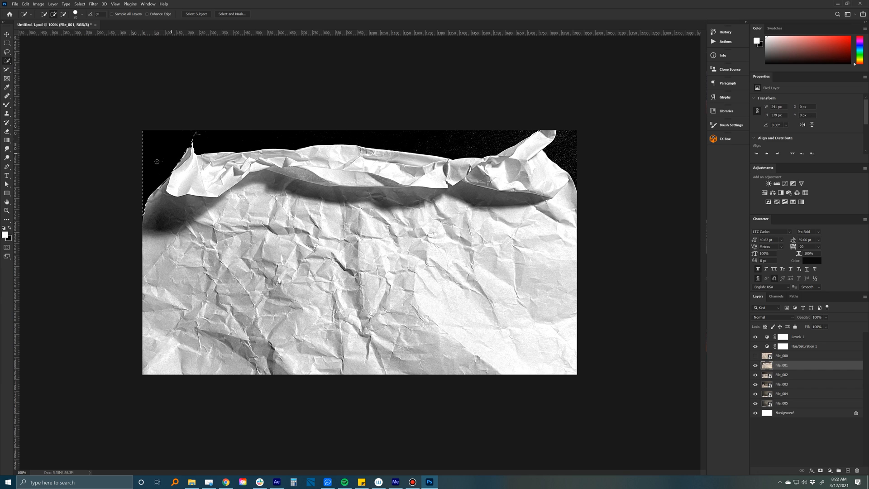
mouse_move(204, 143)
left_mouse_down()
mouse_move(380, 148)
mouse_move(363, 143)
mouse_move(476, 144)
left_mouse_up()
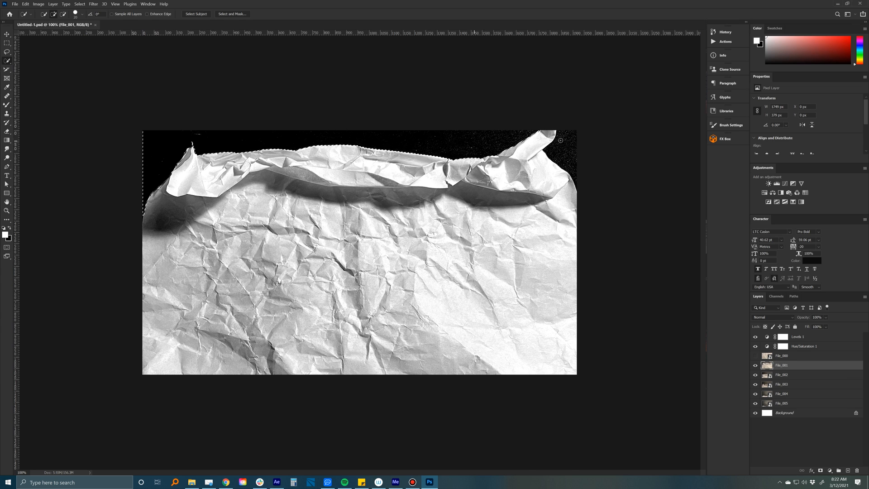
mouse_move(566, 136)
left_mouse_down()
mouse_move(585, 163)
mouse_move(575, 153)
left_mouse_up()
key("ctrl+d")
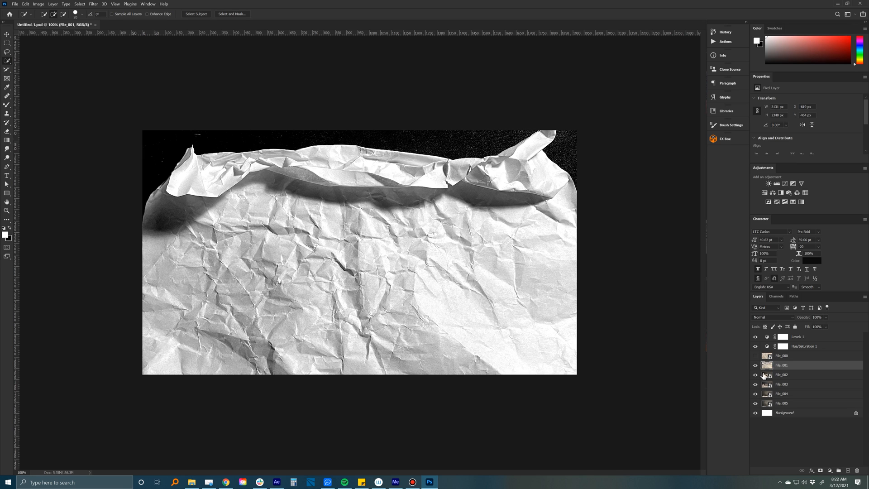
- Hide the File_001, File_003, File_004, File_005 and Background layers, leaving File_002 as the only visible photo
left_click_drag(755, 374, 755, 403)
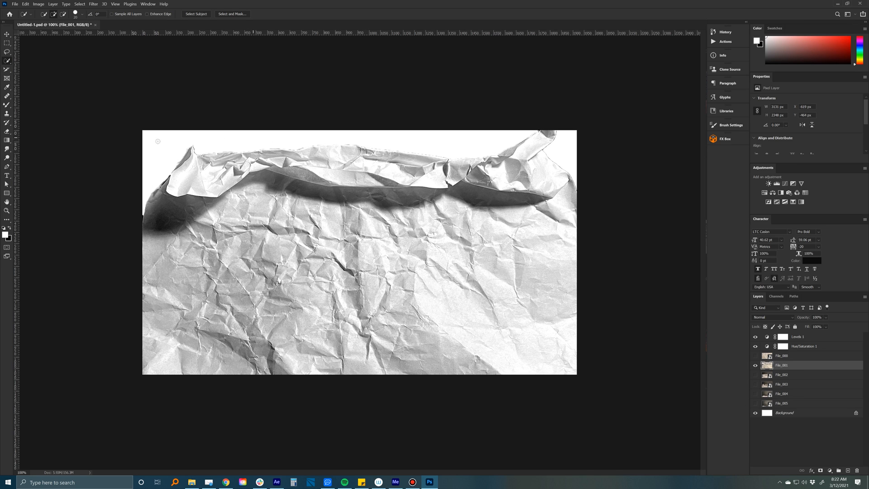
left_click(755, 412)
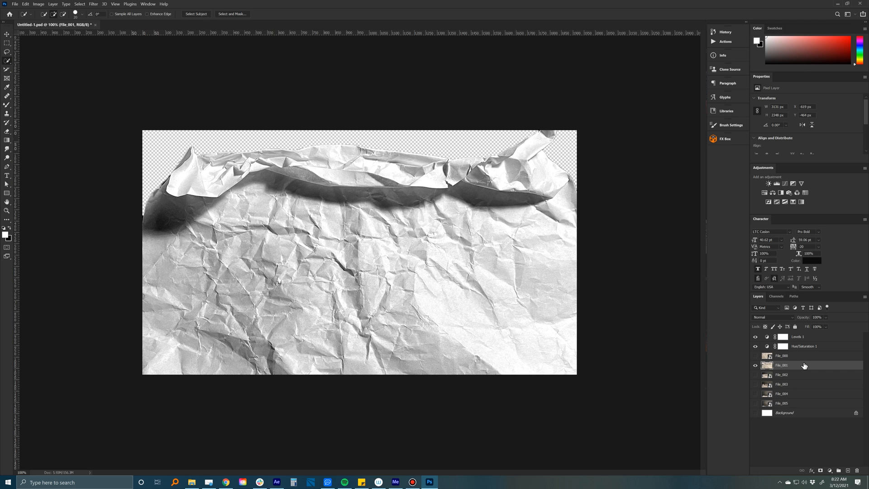
left_click(755, 375)
left_click(755, 365)
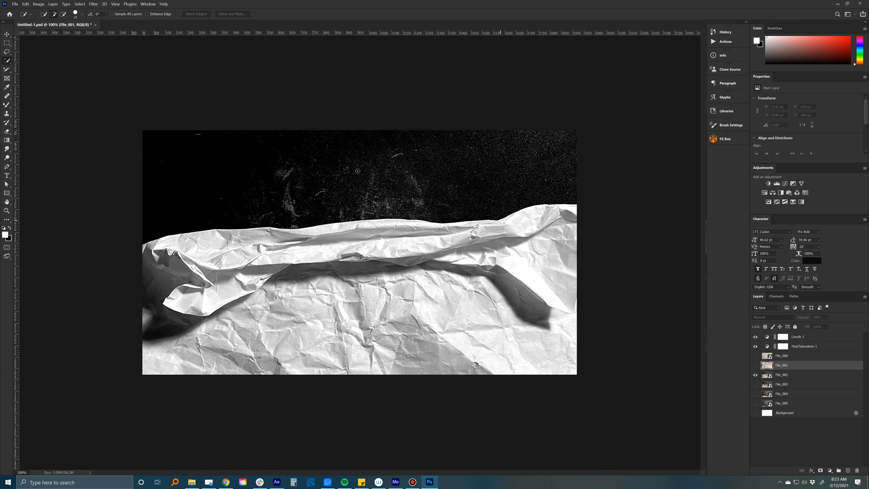
- Try to select the black background above the File_002 paper with an enlarged Quick Selection brush, and drop the selection
left_click_drag(187, 181, 213, 174)
key("bracketright")
key("bracketright")
key("bracketright")
key("bracketright")
key("bracketright")
key("bracketright")
key("bracketright")
key("bracketright")
key("bracketright")
key("bracketright")
key("bracketright")
key("bracketright")
key("bracketright")
key("bracketright")
mouse_move(167, 162)
left_mouse_down()
mouse_move(351, 201)
mouse_move(372, 200)
left_mouse_up()
key("ctrl+d")
- Outline the black background above the File_002 paper with the Magnetic Lasso, following the paper's upper edge and closing the loop
left_click_drag(7, 53, 31, 65)
left_click(142, 243)
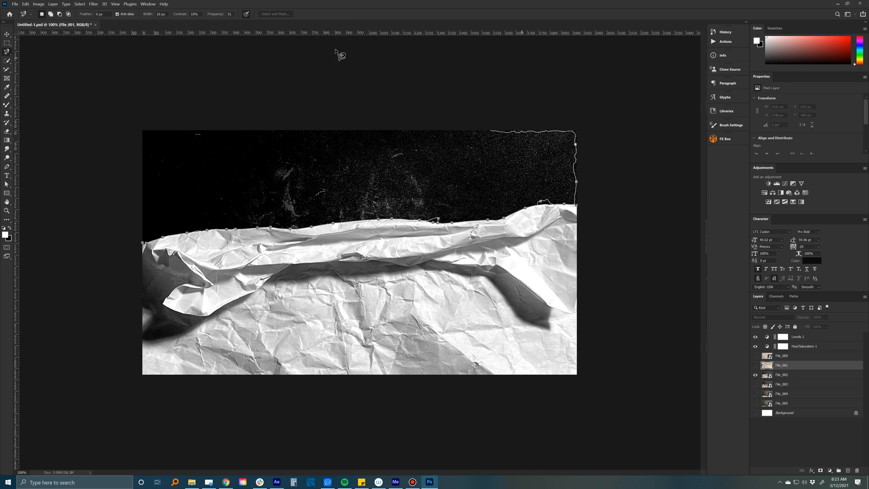
left_click(148, 247)
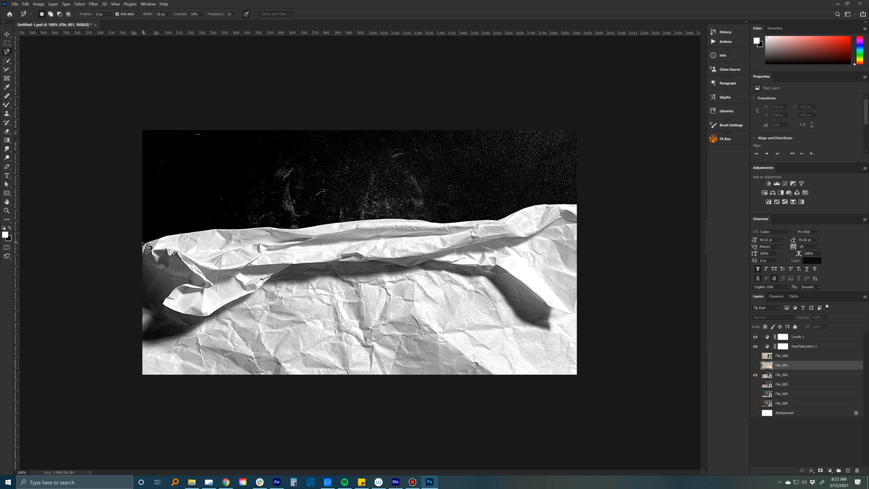
- Rasterize the File_002 layer, delete the selected black background from it and deselect
key("e")
right_click(774, 374)
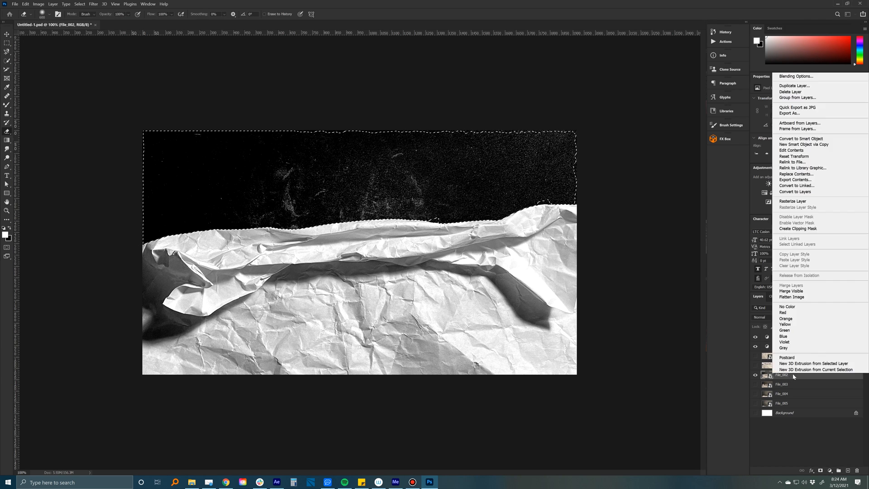
left_click(791, 201)
key("Delete")
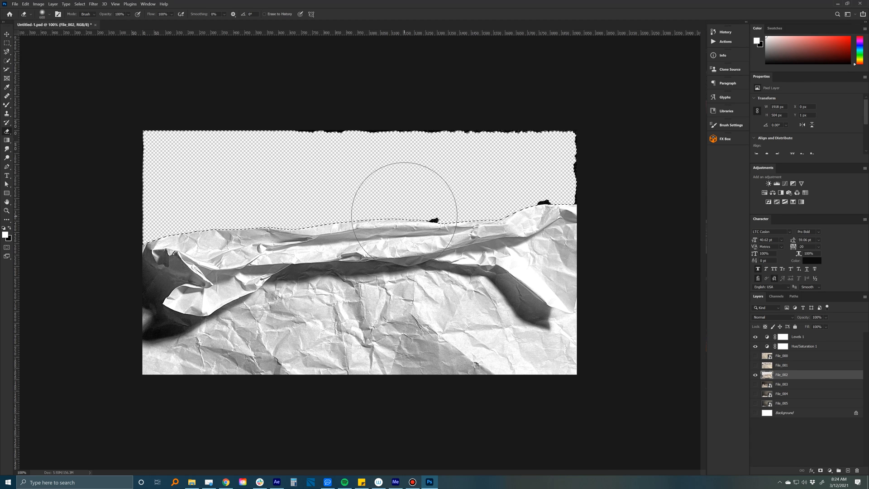
key("ctrl+d")
- Erase the leftover black fringe along the canvas's top and right edges on File_002, reducing the Eraser size for finer cleanup
key("bracketleft")
key("bracketleft")
key("bracketleft")
key("bracketleft")
key("bracketleft")
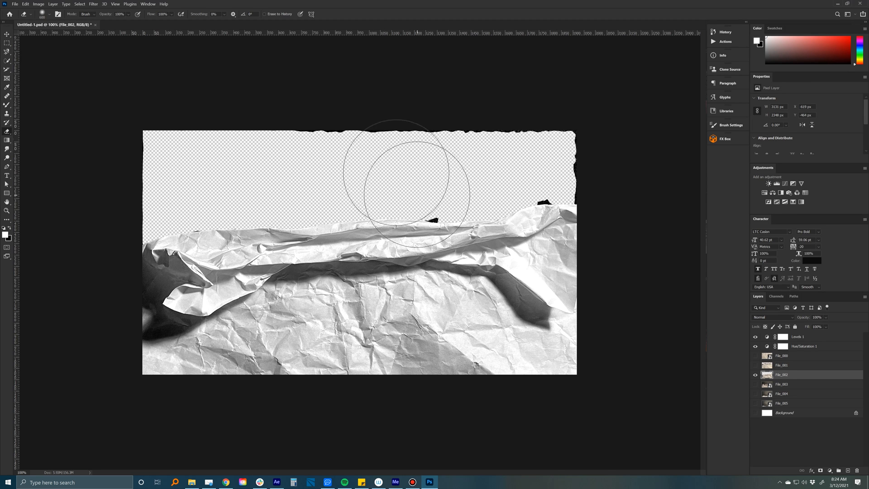
key("bracketleft")
key("bracketleft")
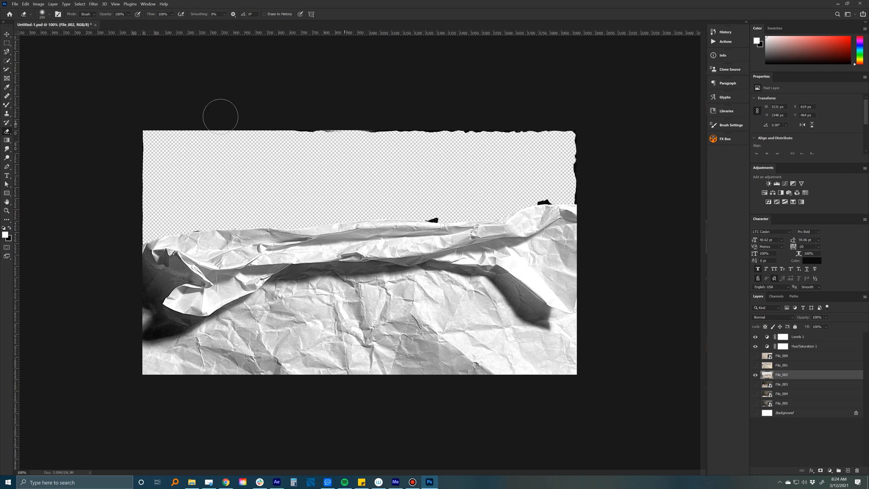
mouse_move(219, 117)
left_mouse_down()
mouse_move(582, 132)
mouse_move(576, 197)
left_mouse_up()
key("bracketleft")
key("bracketleft")
key("bracketleft")
key("bracketleft")
key("bracketleft")
key("bracketleft")
key("bracketleft")
key("bracketleft")
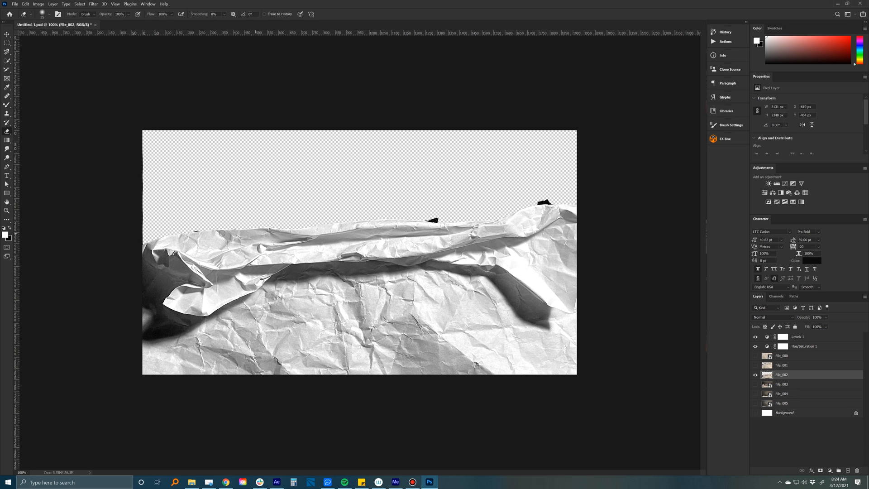
- Switch to After Effects and create a project folder named Paper
left_click(278, 482)
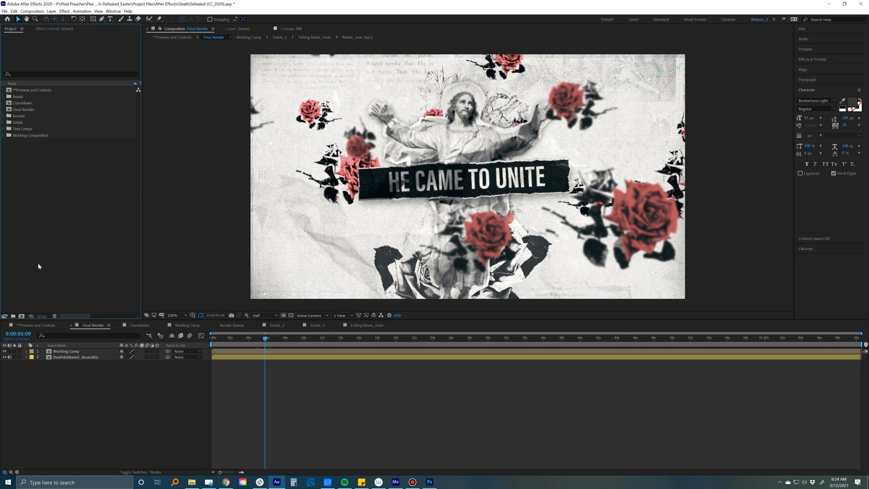
left_click(13, 315)
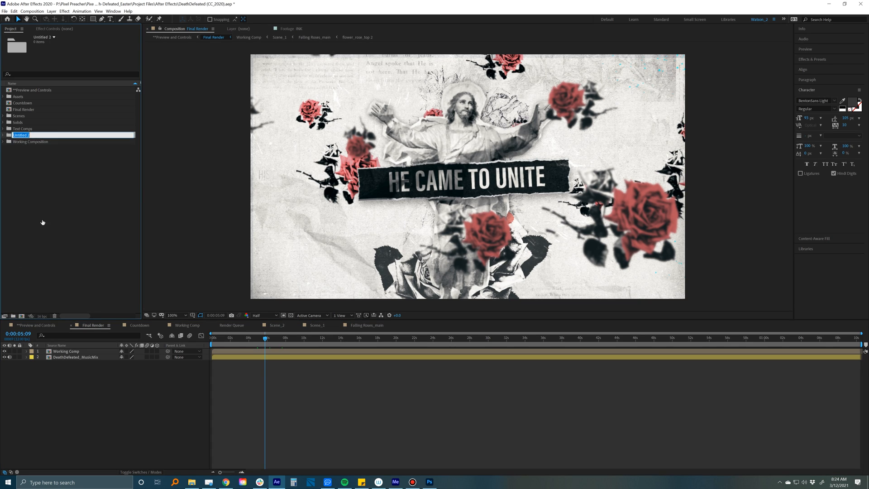
type("Paper")
key("Return")
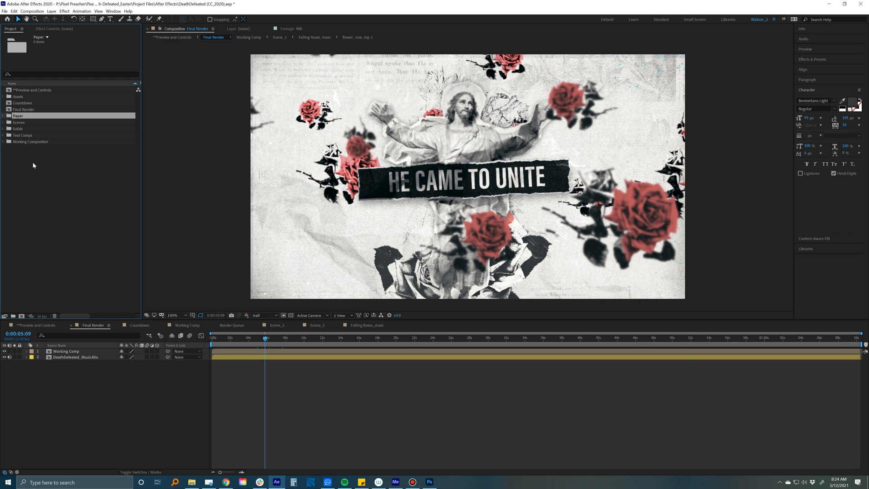
- Start a file import into the project and browse the Paper Animations folders to Wrinkle_3
double_click(34, 165)
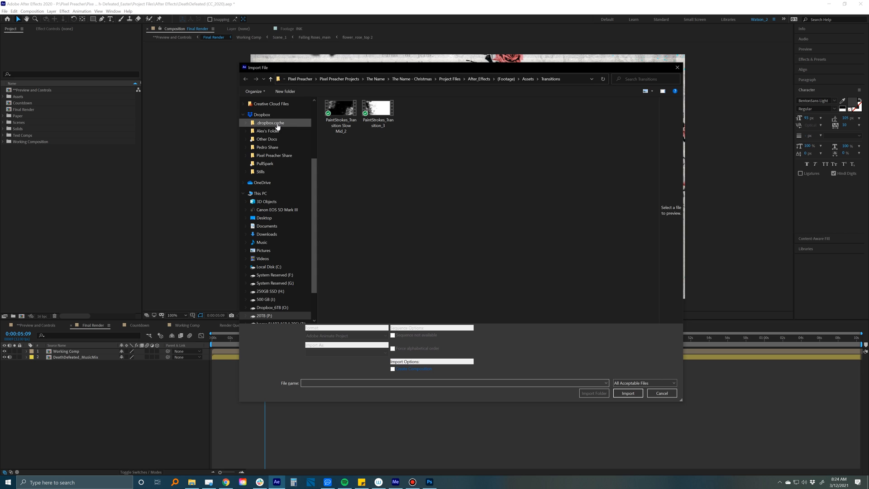
scroll(273, 130, "up", 3)
left_click(271, 131)
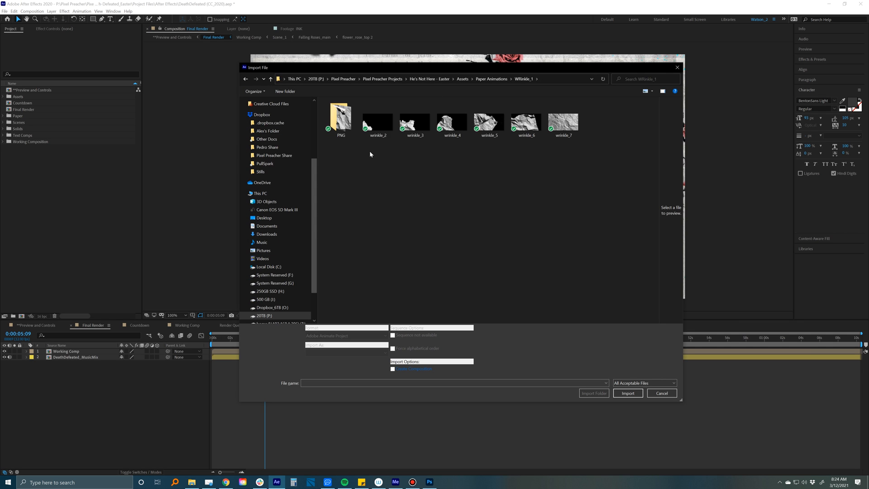
left_click(245, 79)
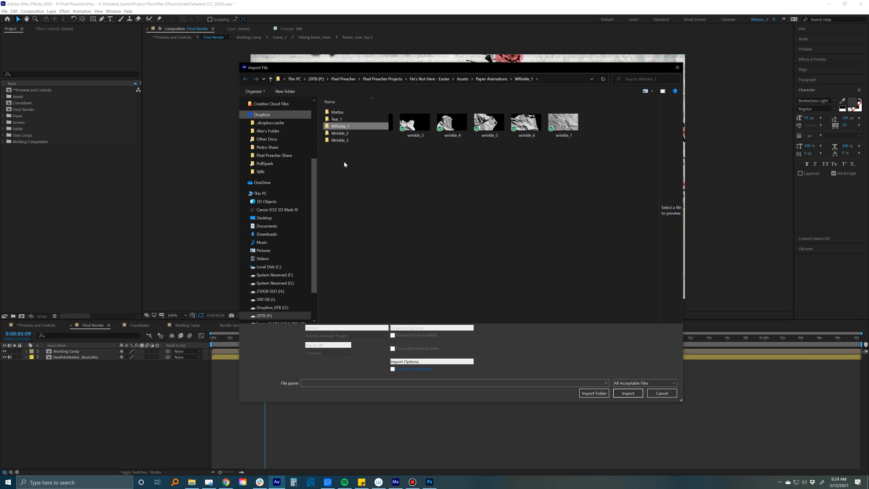
double_click(347, 130)
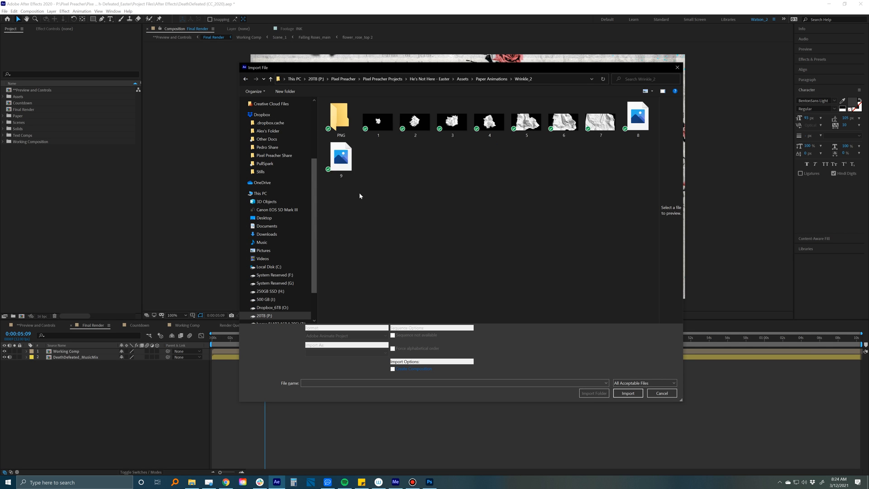
left_click(245, 79)
double_click(339, 140)
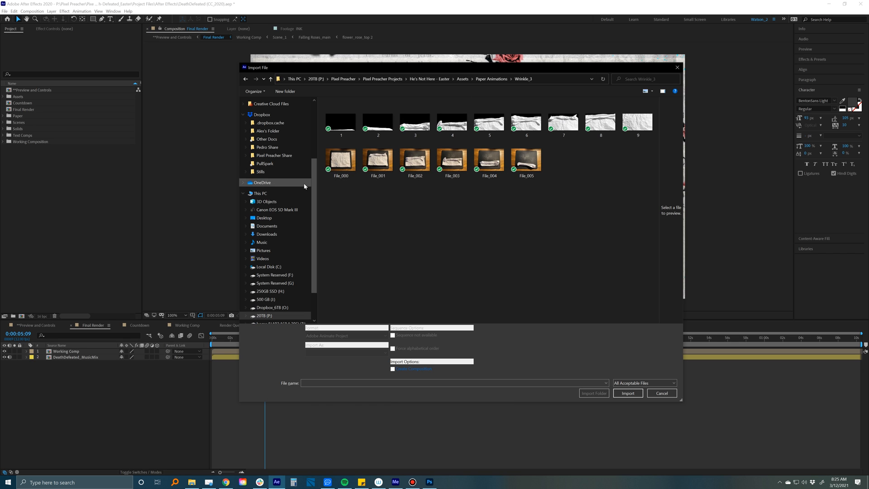
- Import the numbered paper frames from Wrinkle_3, starting with frame 1, as a JPEG sequence into the Paper folder
left_click(456, 163)
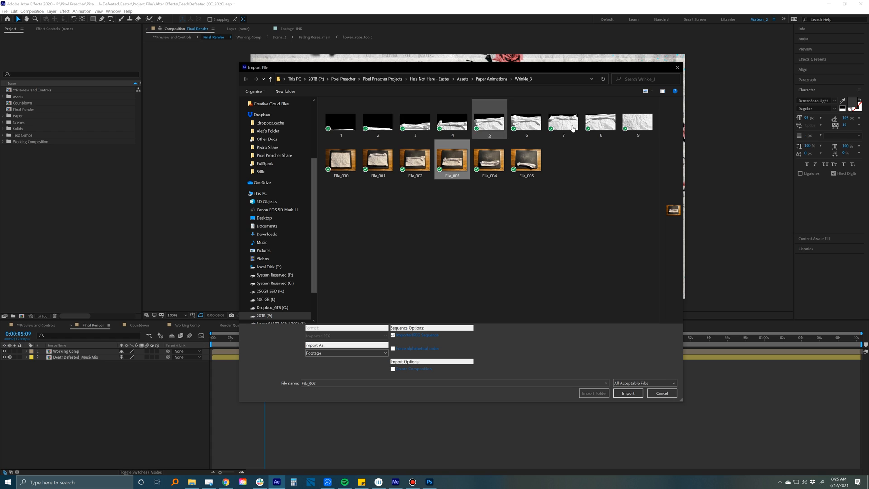
left_click(572, 128)
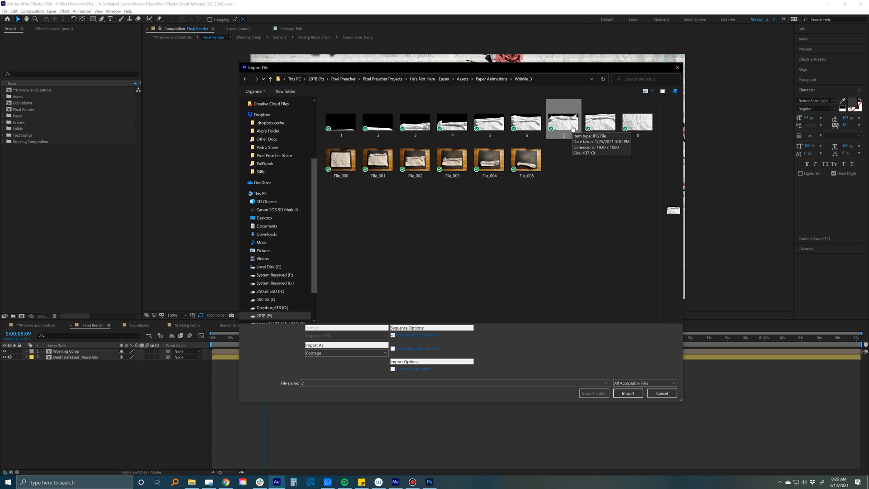
left_click(443, 132)
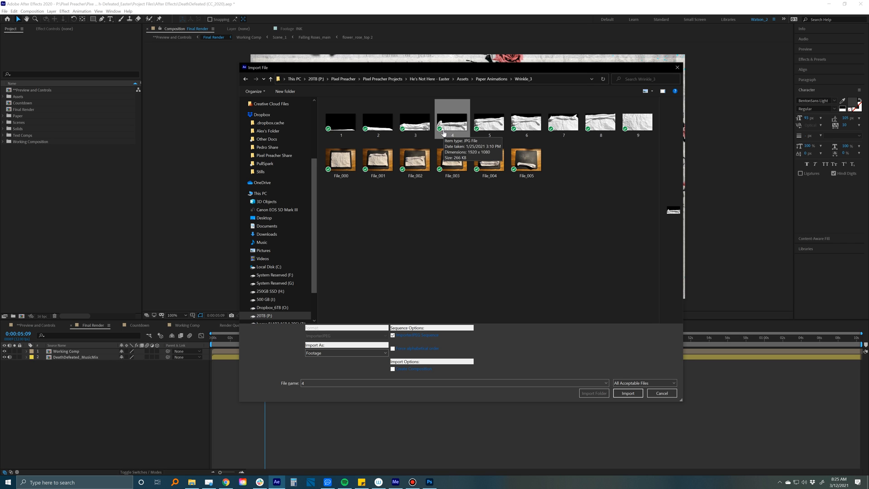
left_click(469, 214)
left_click(326, 137)
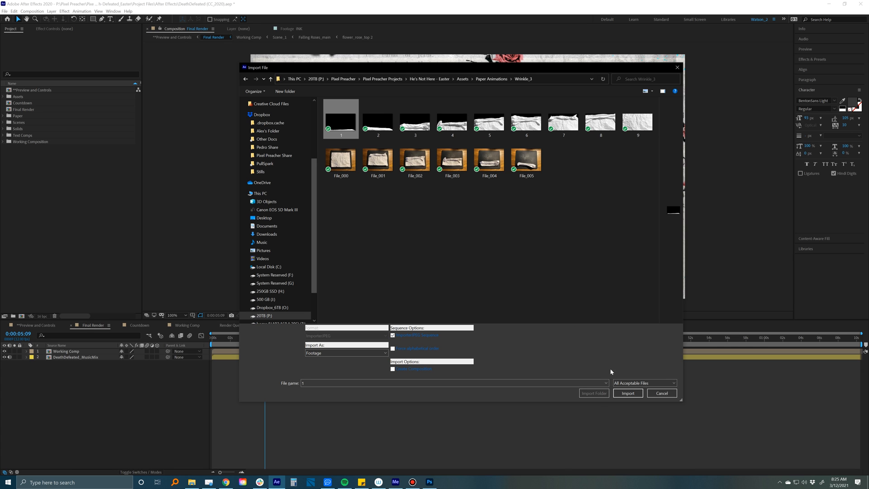
left_click(628, 394)
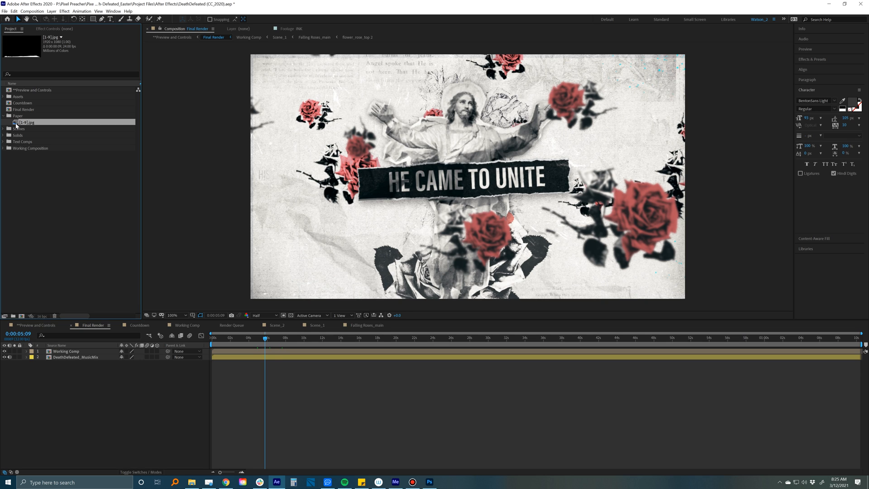
- Create a composition from the [1-9].jpg sequence and preview its playback
left_click_drag(28, 124, 21, 318)
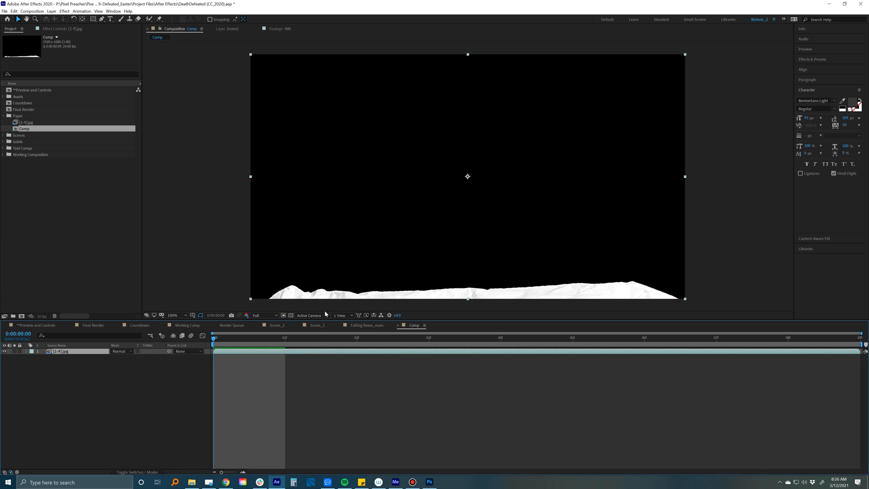
key("space")
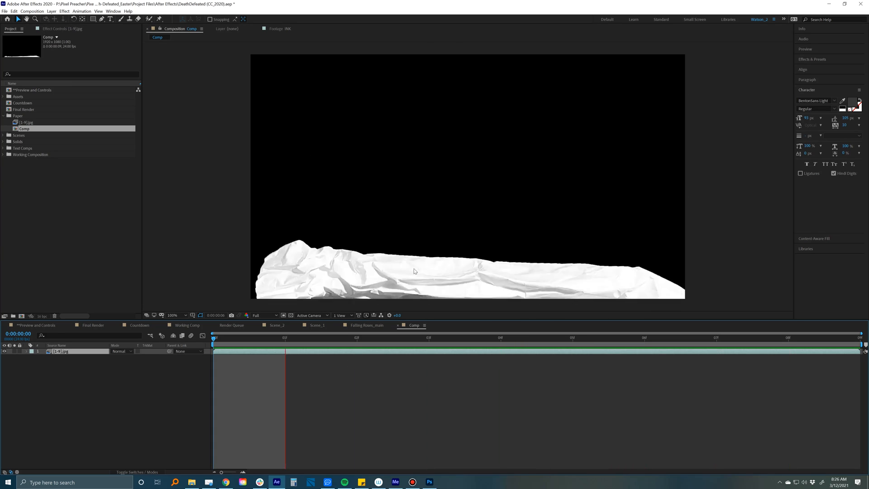
key("space")
- Set the composition's frame rate to 12 frames per second and the seconds value of its duration to 5
left_click(322, 364)
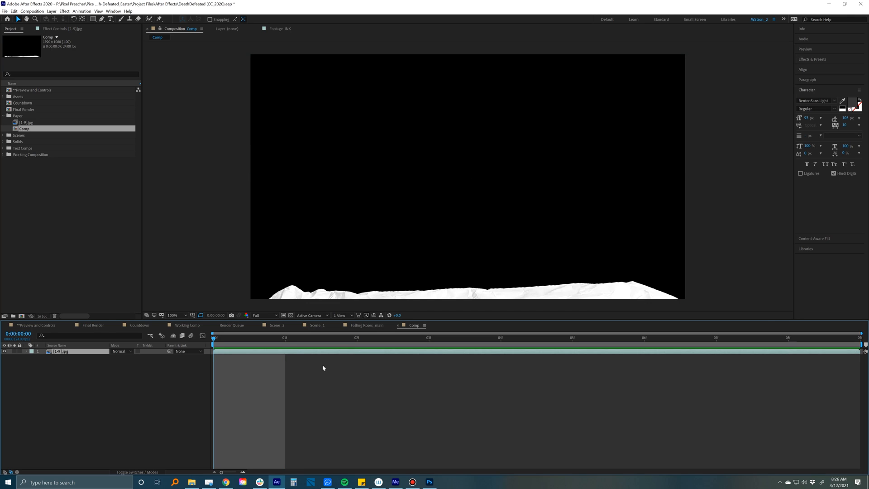
right_click(323, 364)
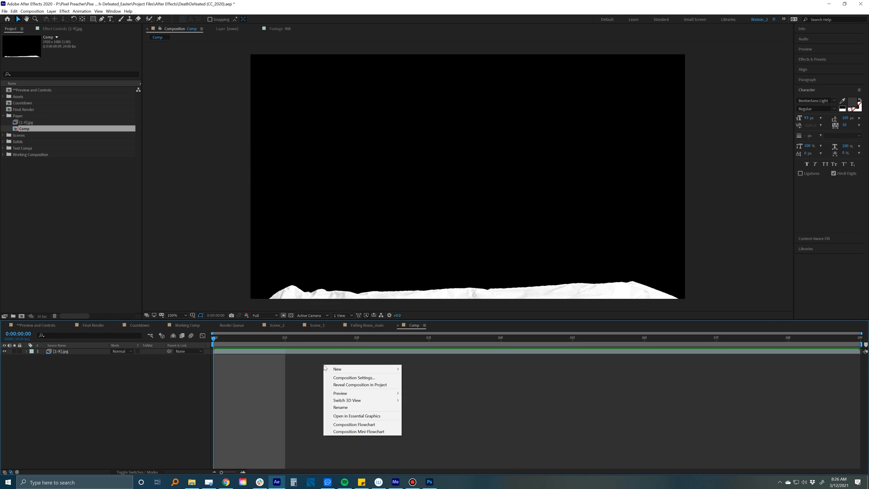
left_click(291, 364)
right_click(263, 365)
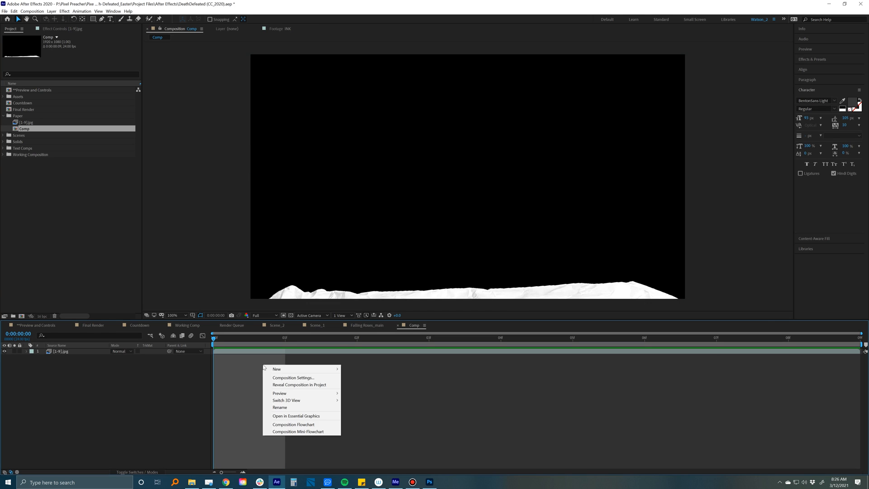
left_click(294, 378)
left_click_drag(589, 141, 444, 125)
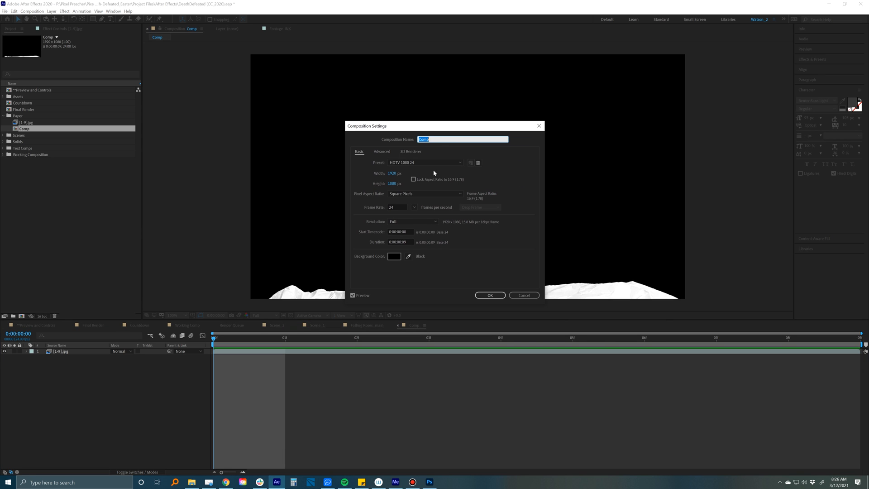
double_click(389, 207)
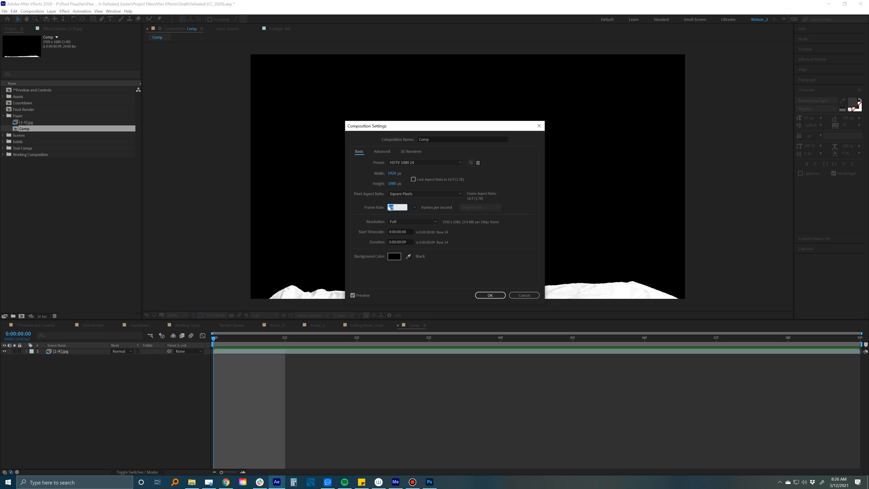
type("12")
left_click(400, 241)
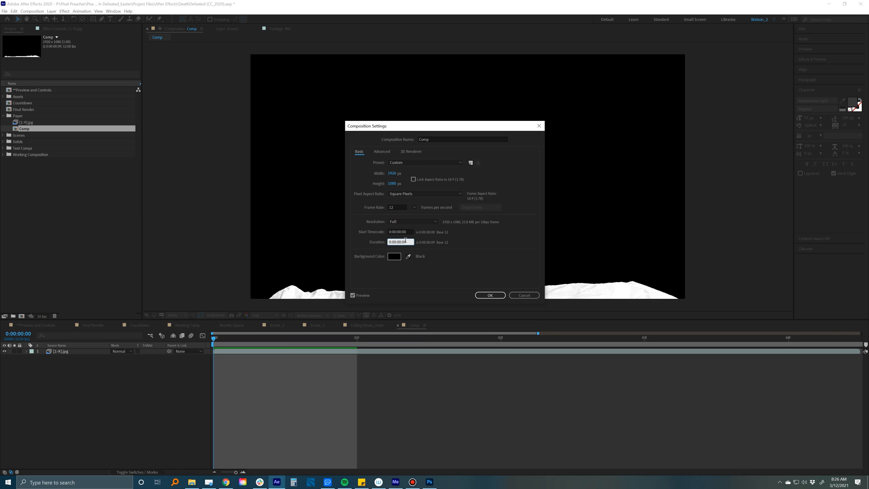
type("5")
key("Return")
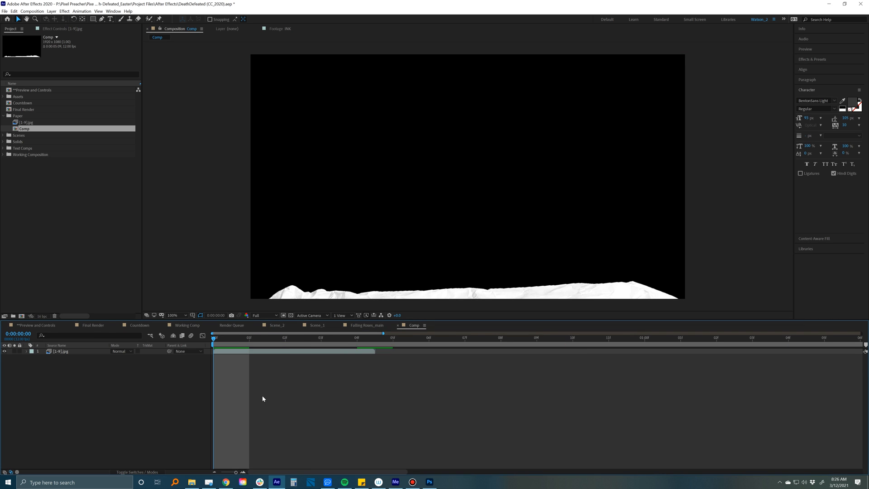
- Enable time remapping on the [1-9].jpg layer
left_click(228, 353)
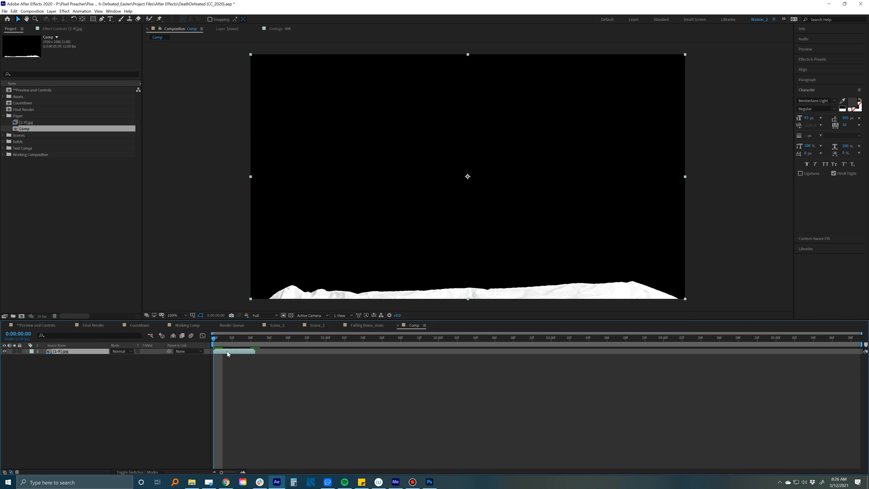
right_click(229, 353)
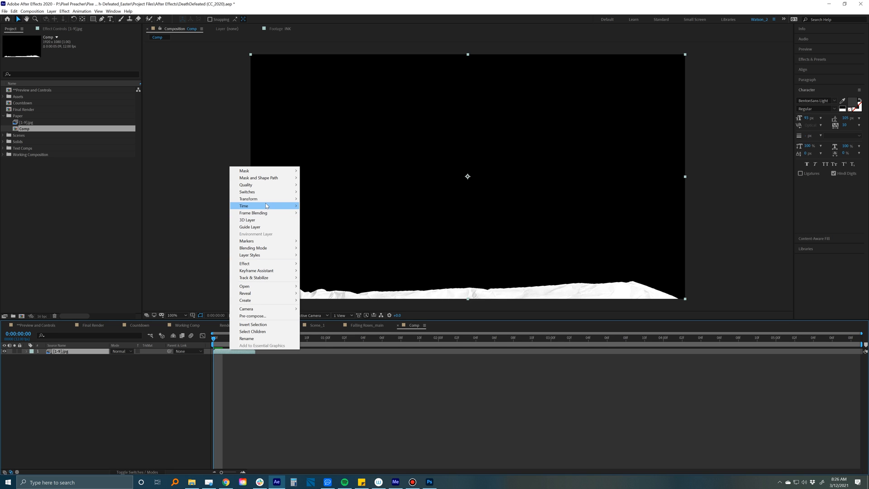
mouse_move(254, 206)
left_click(319, 204)
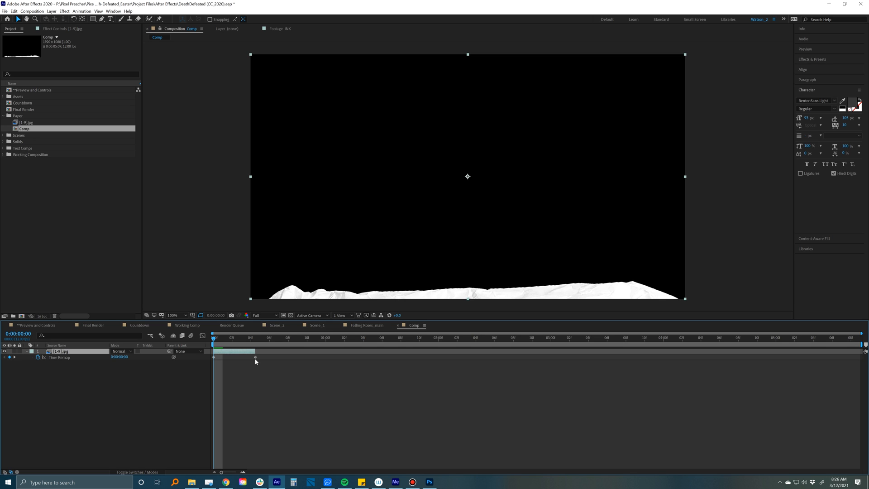
- Extend the [1-9].jpg layer to 0:00:02:00 and move its ending Time Remap keyframe to the same time
mouse_move(256, 358)
left_click_drag(255, 352, 438, 350)
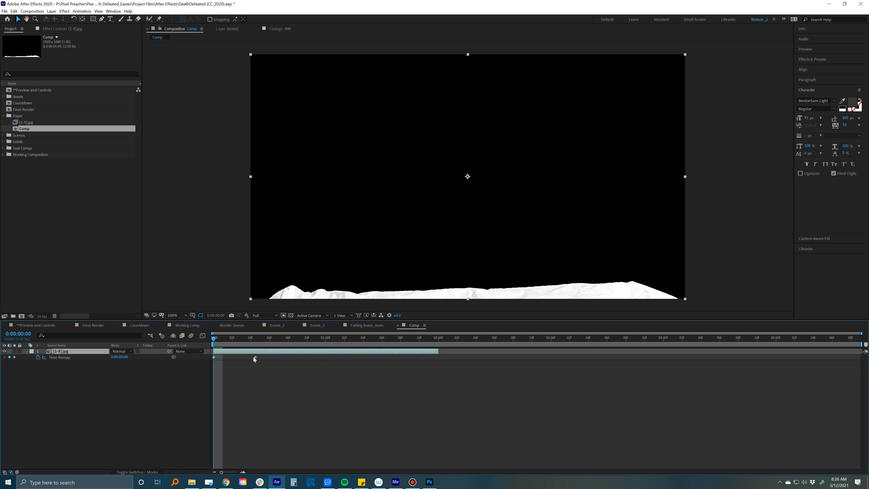
left_click_drag(255, 357, 438, 357)
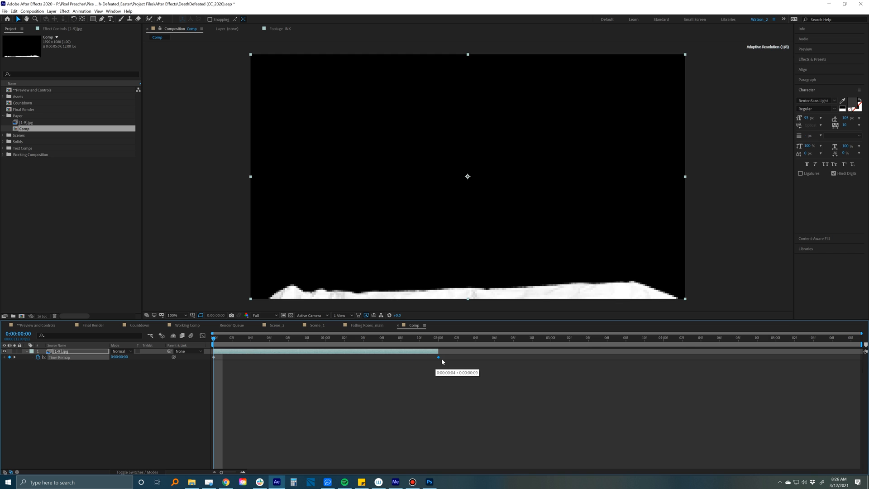
- End the work area at 0:00:02:00 and preview the retimed paper animation
key("space")
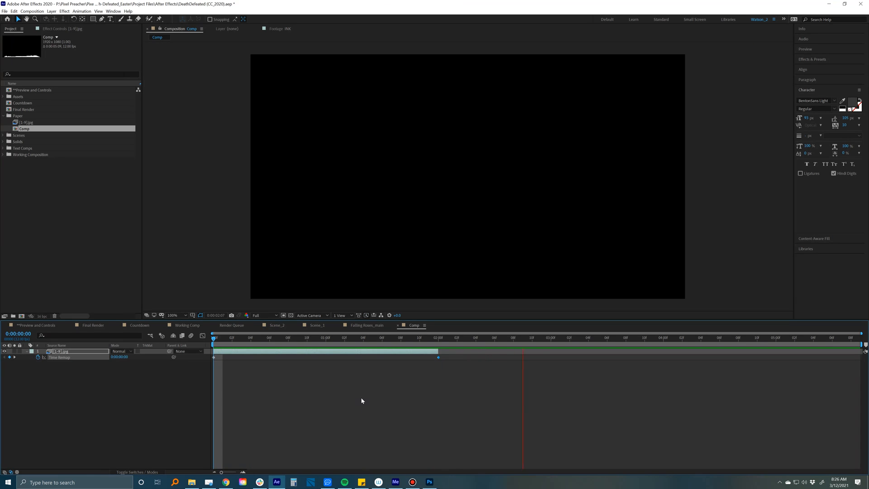
left_click(447, 342)
key("n")
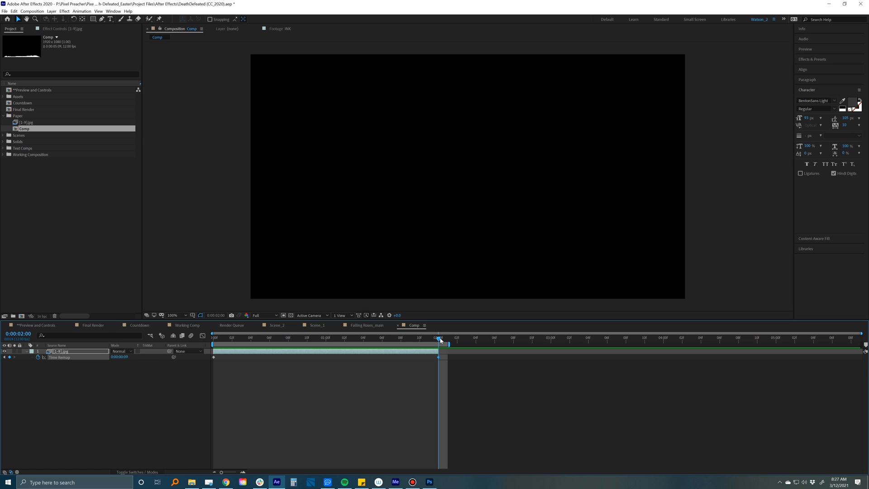
key("space")
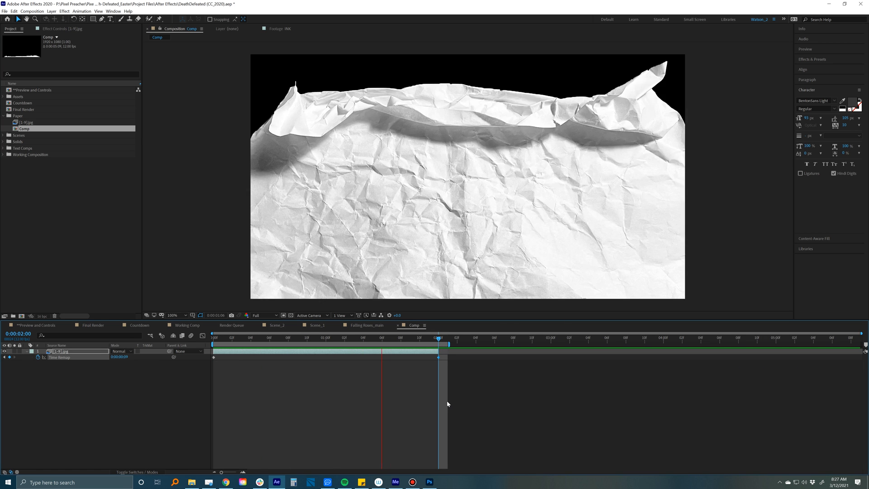
key("space")
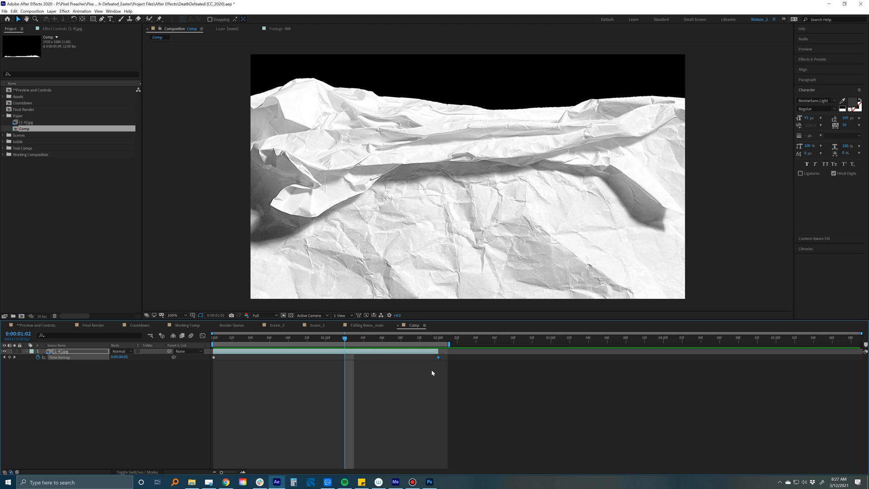
- Speed up the paper animation by moving the ending Time Remap keyframe earlier to 0:00:01:02, previewing the timing
left_click_drag(438, 358, 373, 357)
key("space")
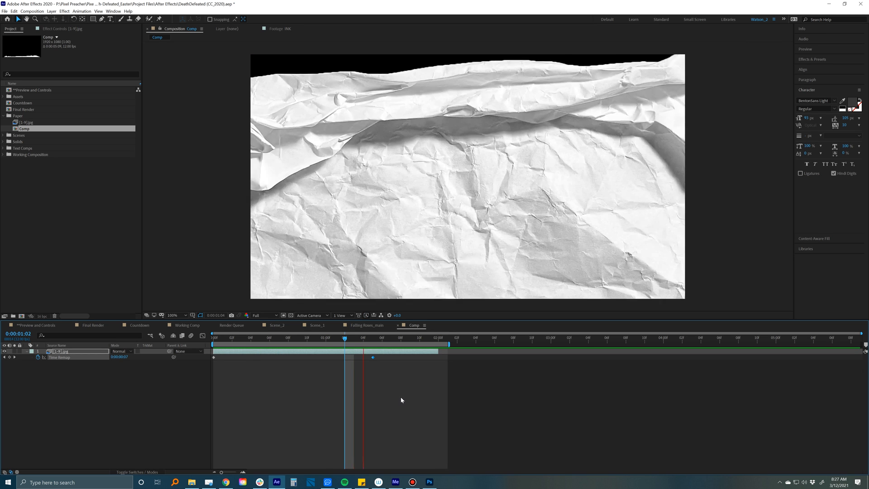
key("space")
left_click_drag(373, 357, 364, 357)
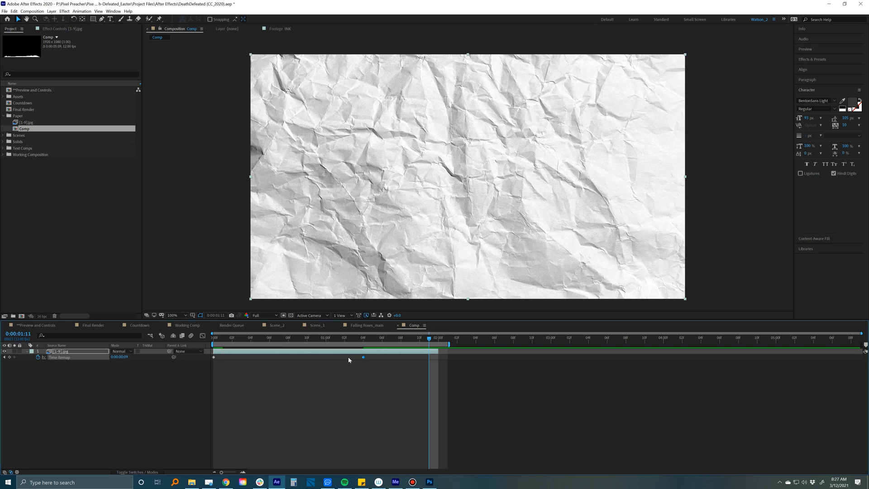
key("space")
key("space")
- Shift the [1-9].jpg layer one frame later so that the composition starts with an empty frame
key("Home")
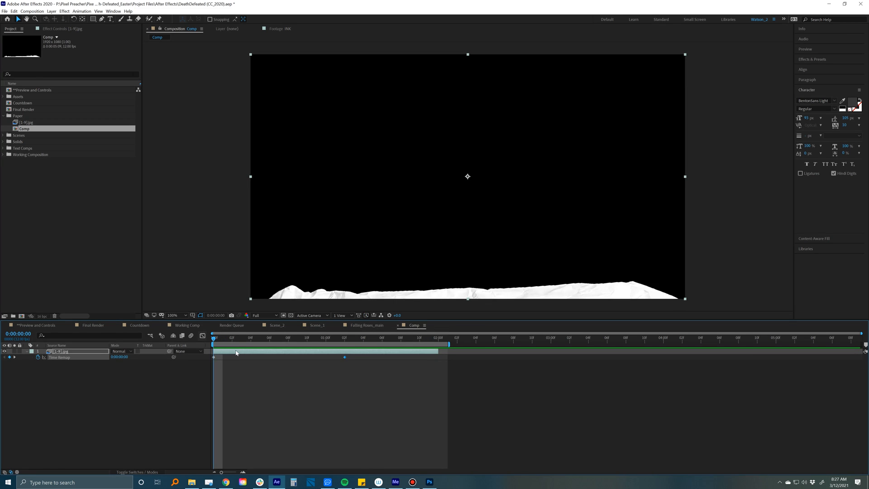
left_click_drag(235, 354, 245, 354)
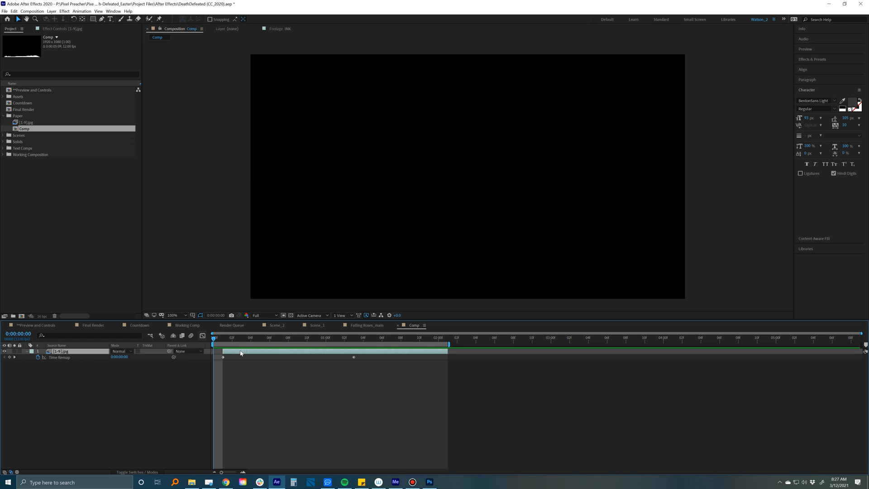
left_click(261, 387)
- Create a 1920 x 1080 black solid layer in the paper composition
right_click(260, 385)
left_click(243, 383)
key("ctrl+y")
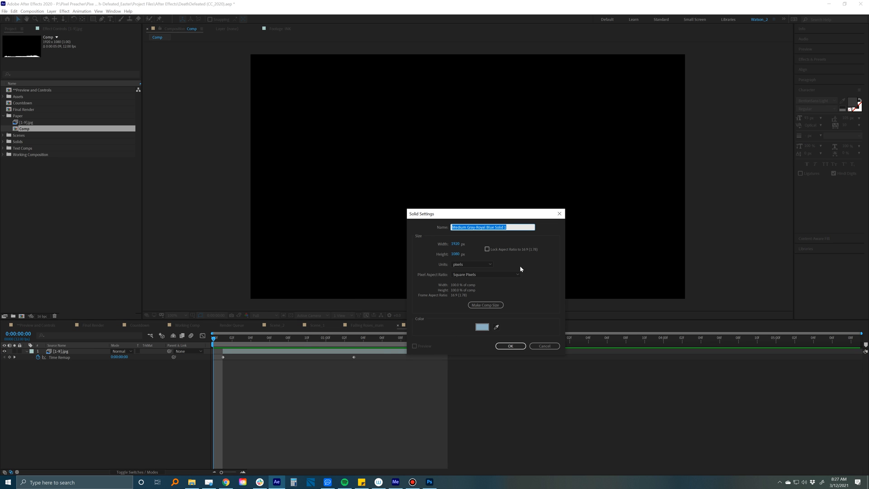
left_click(482, 327)
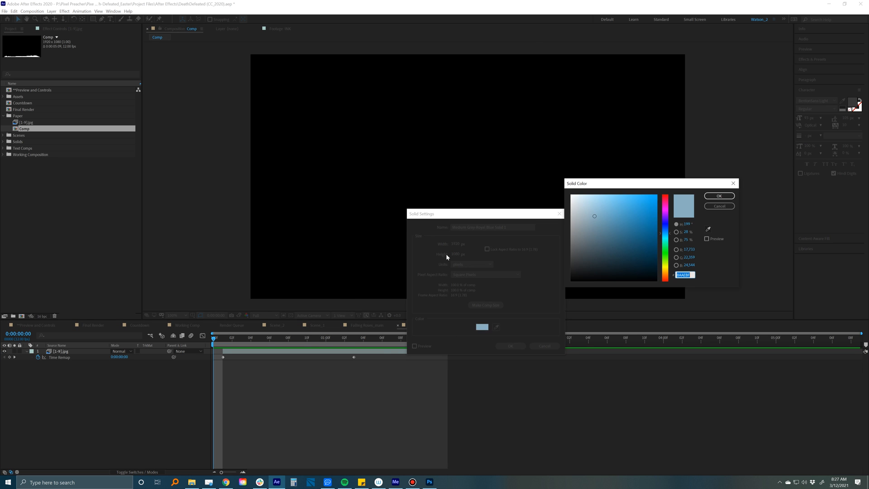
key("Return")
key("Return")
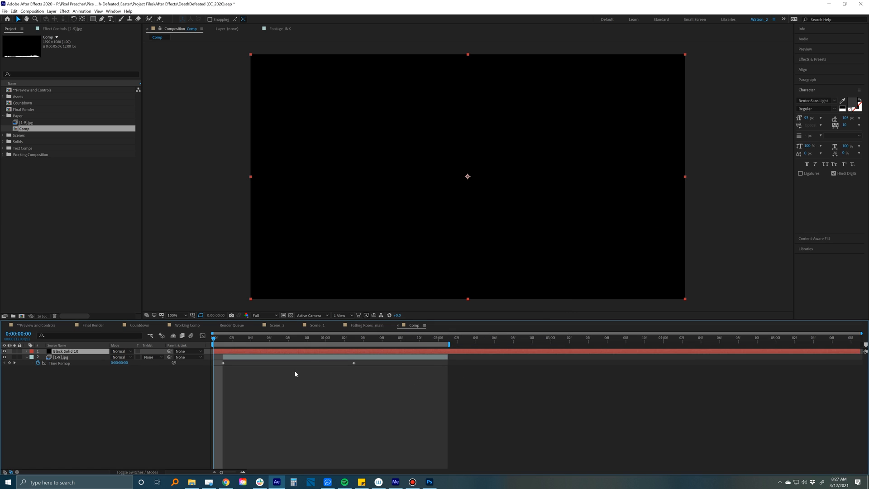
- Show the transparency grid, move the black solid beneath the [1-9].jpg layer, and preview the paper animation over it
left_click(5, 352)
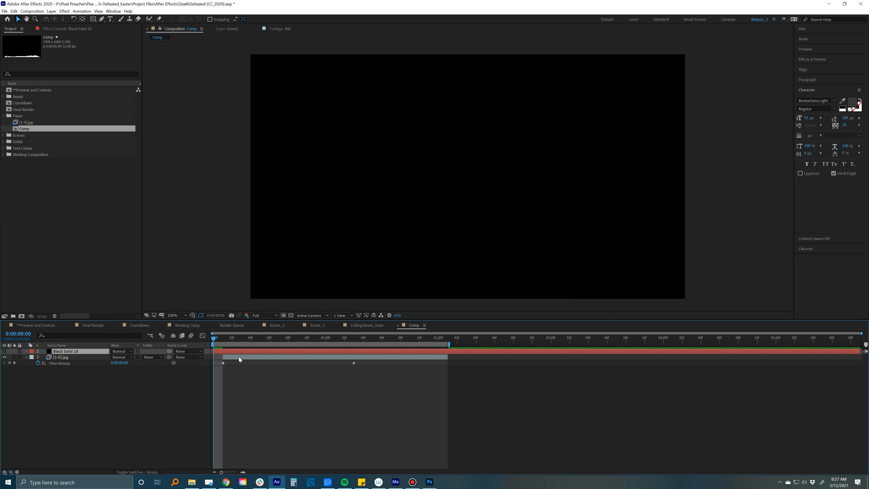
left_click(290, 315)
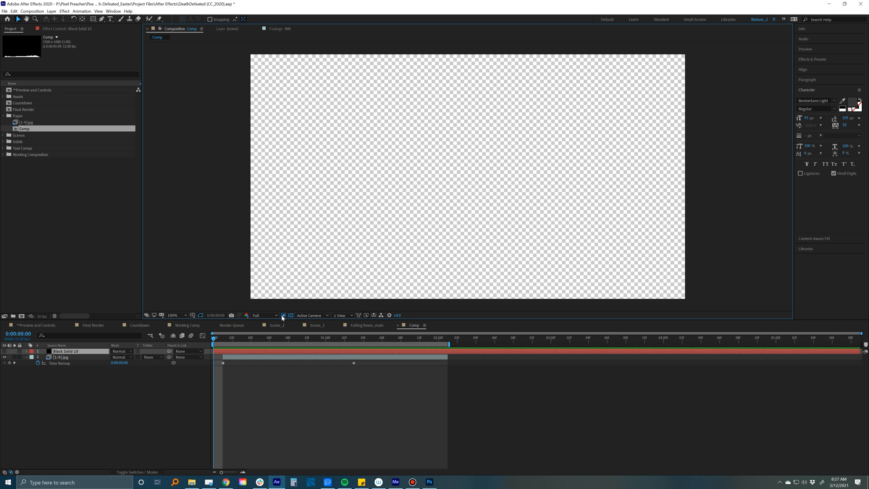
left_click(5, 351)
left_click_drag(79, 352, 316, 365)
key("space")
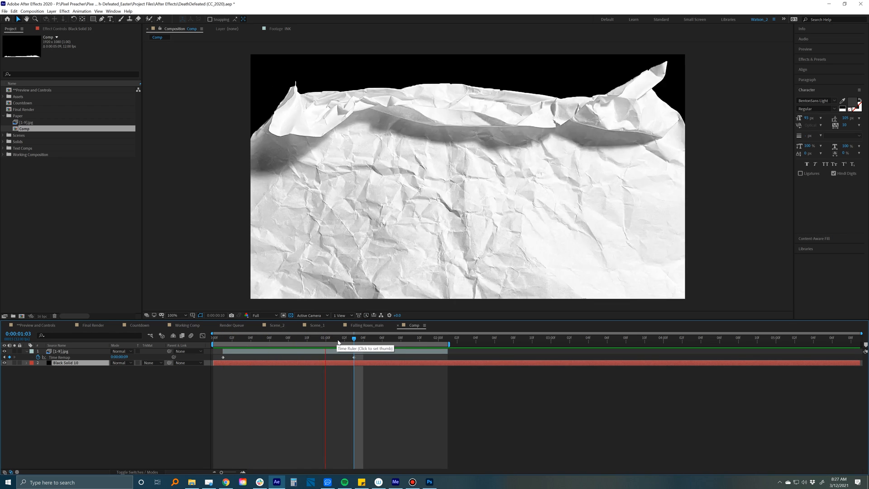
left_click_drag(344, 339, 317, 335)
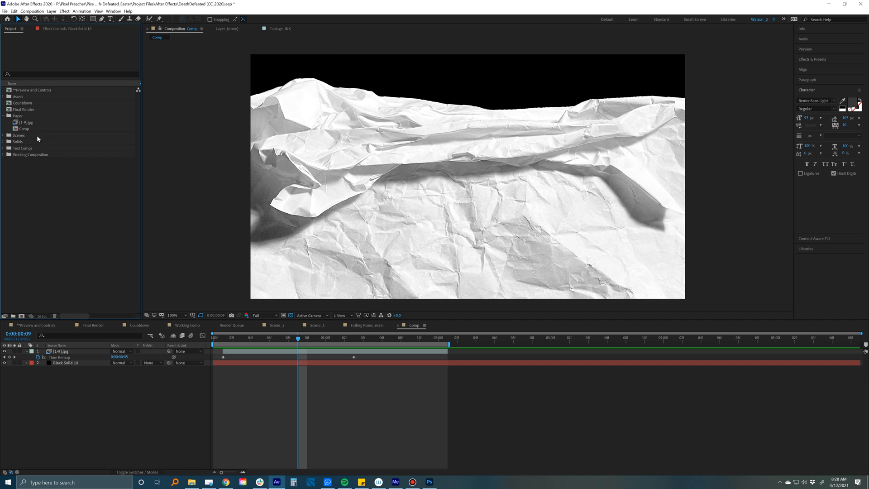
- Import the Main Graphic (4K) image from the Brand folder into the project
left_click(25, 116)
left_click(3, 116)
left_click(31, 175)
double_click(32, 170)
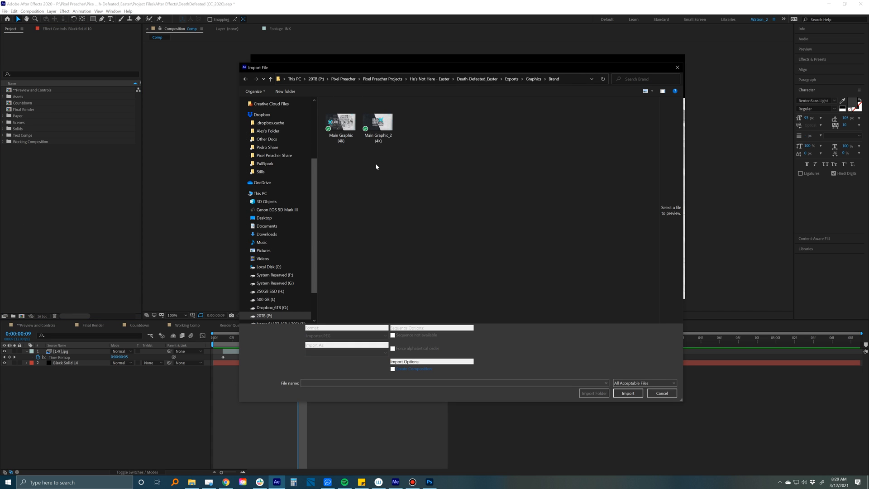
double_click(341, 123)
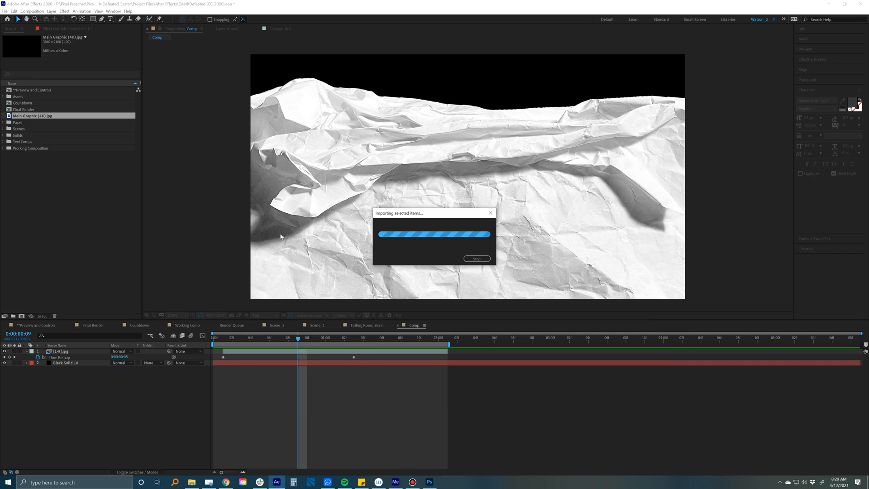
left_click(30, 162)
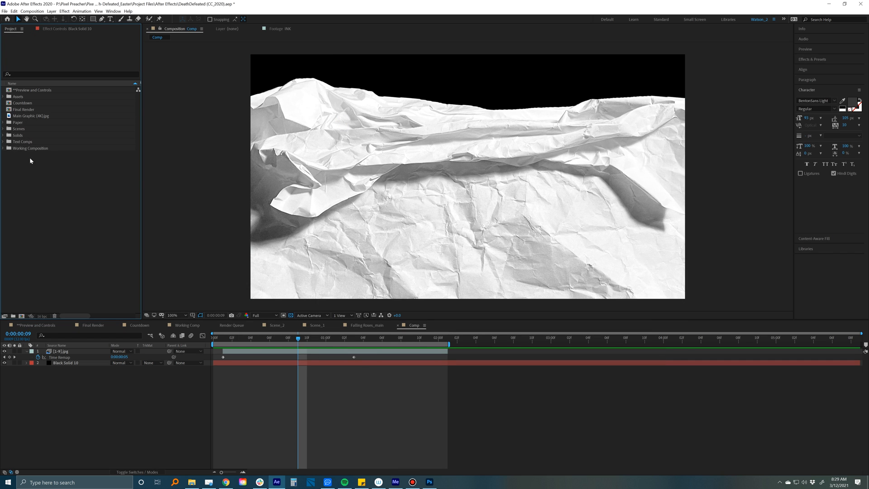
- Create a composition named Logo Reveal at 24 frames per second with a duration of 0:00:15:09
left_click(21, 316)
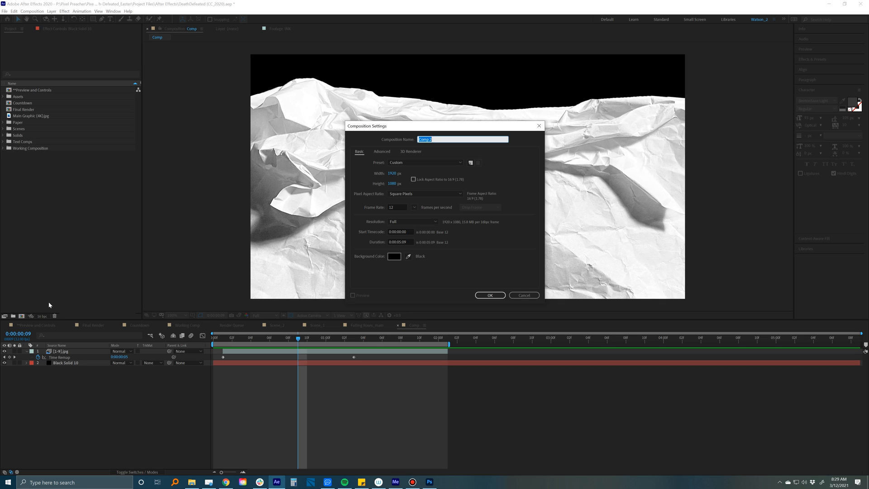
type("Logo Reveal")
left_click(391, 207)
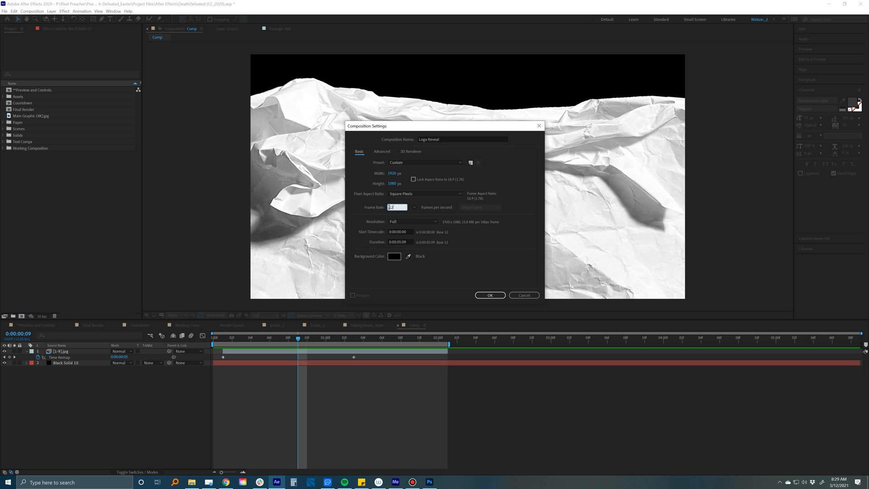
type("24")
left_click(400, 241)
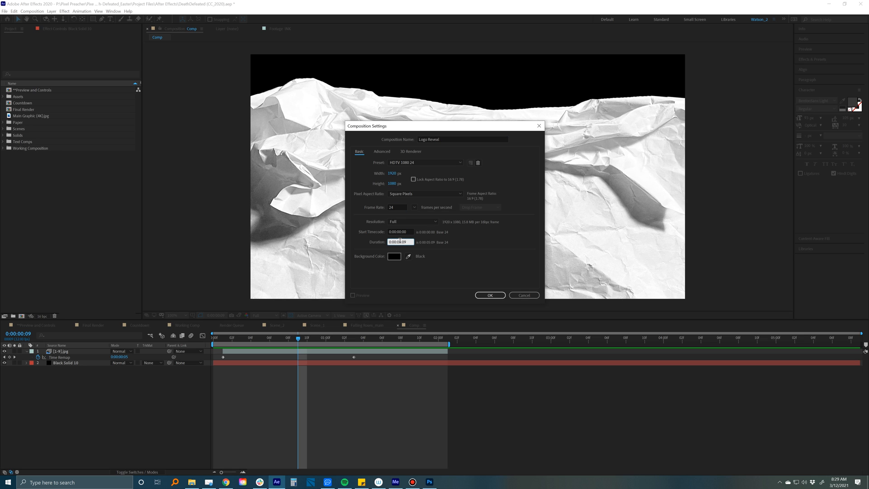
type("1")
left_click(488, 295)
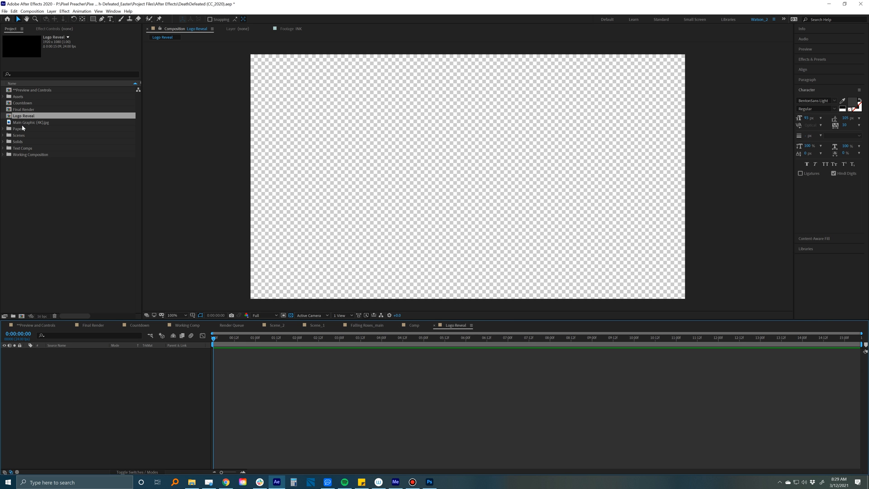
- Rename the composition in the Paper folder as Paper Reveal, place it in Logo Reveal and preview it
left_click(3, 129)
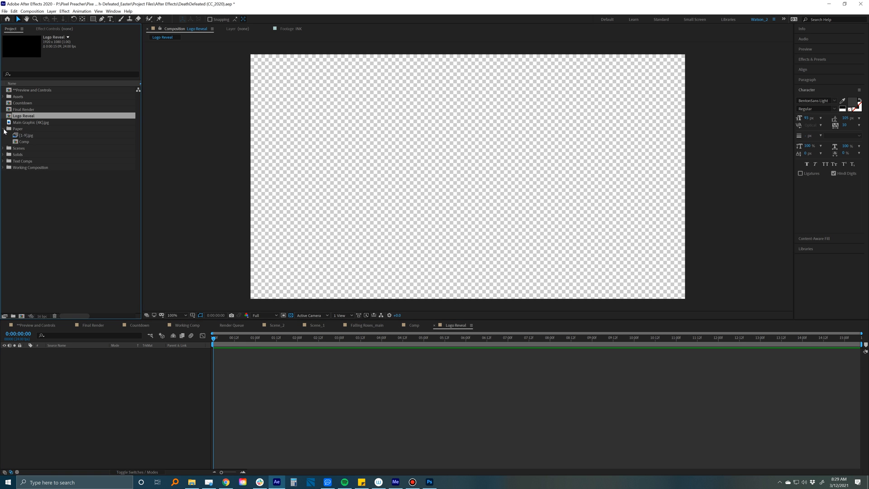
left_click(24, 142)
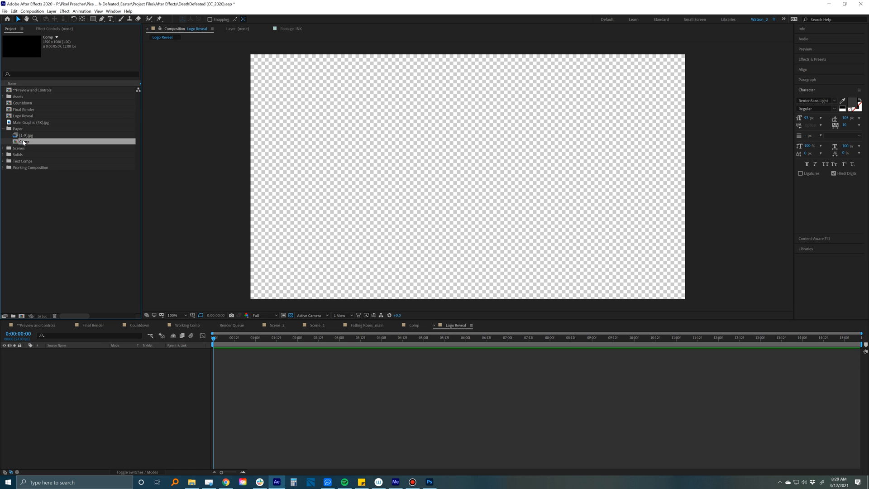
key("Return")
type("Paper Reveal")
key("Return")
left_click_drag(35, 144, 90, 380)
key("space")
left_click_drag(263, 341, 302, 357)
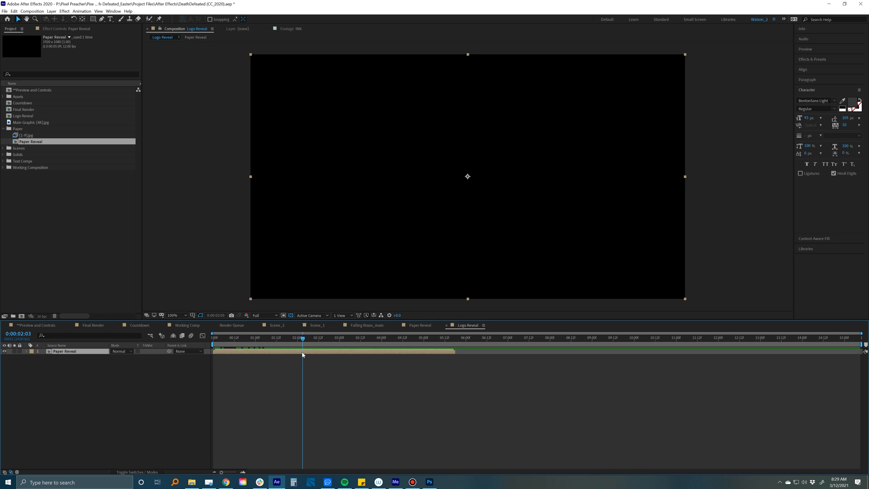
- Extend the end of the [1-9].jpg layer inside Paper Reveal, check the held paper frame, and return to Logo Reveal
double_click(303, 352)
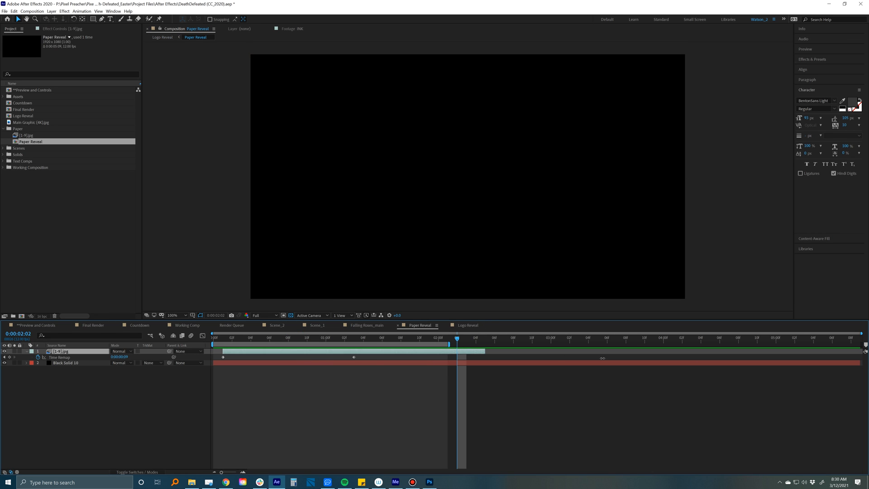
left_click_drag(406, 342, 654, 343)
left_click_drag(382, 338, 429, 338)
left_click_drag(321, 338, 344, 339)
left_click(468, 325)
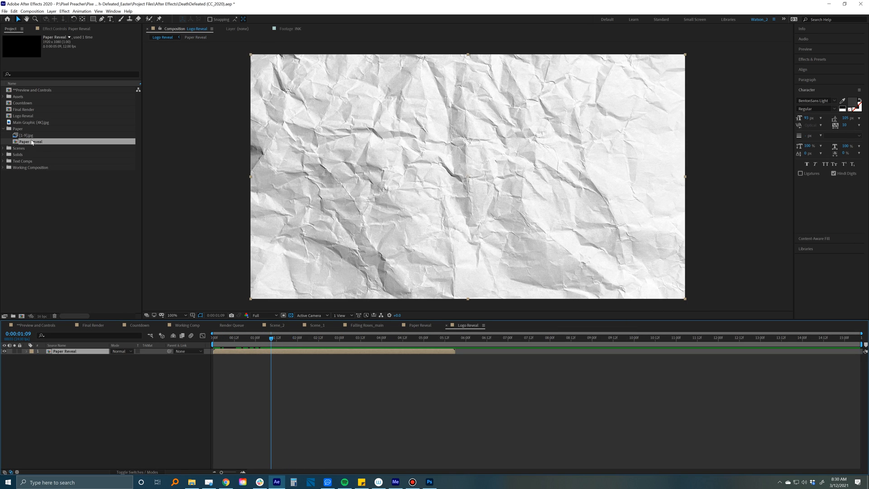
- Create a composition named Image with the HDTV 1080 24 settings
left_click(24, 122)
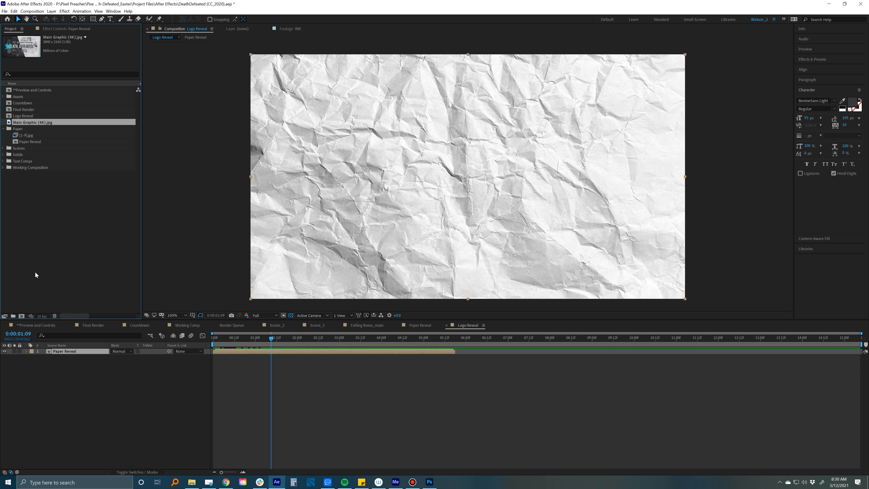
left_click(21, 316)
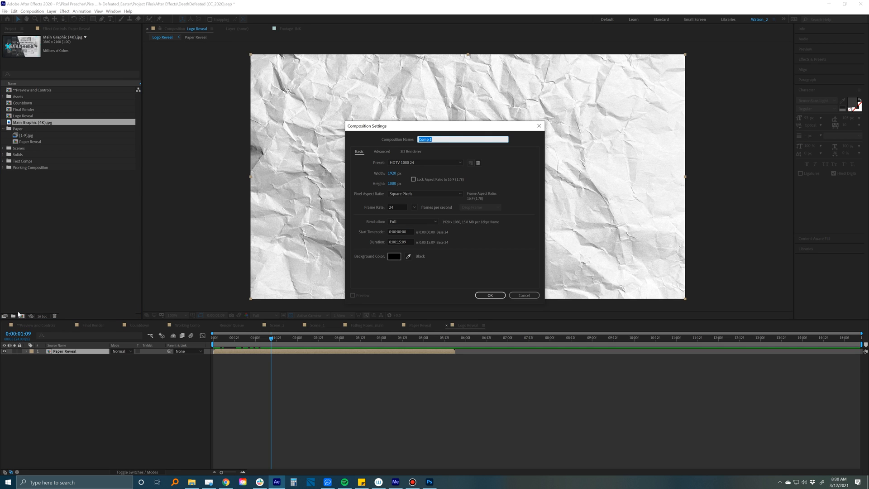
type("Image")
key("Return")
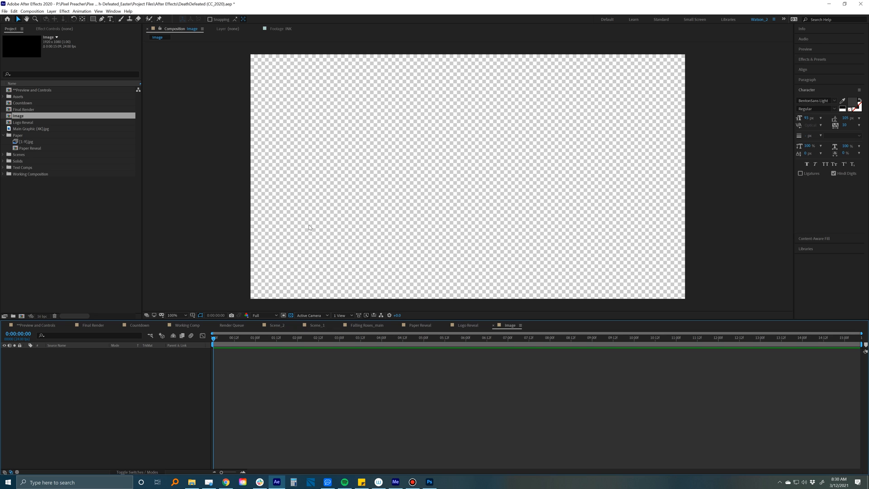
- Place Main Graphic (4K).jpg in the Image composition and scale it to 50%
left_click_drag(28, 129, 100, 359)
key("s")
left_click(132, 357)
type("50")
key("Return")
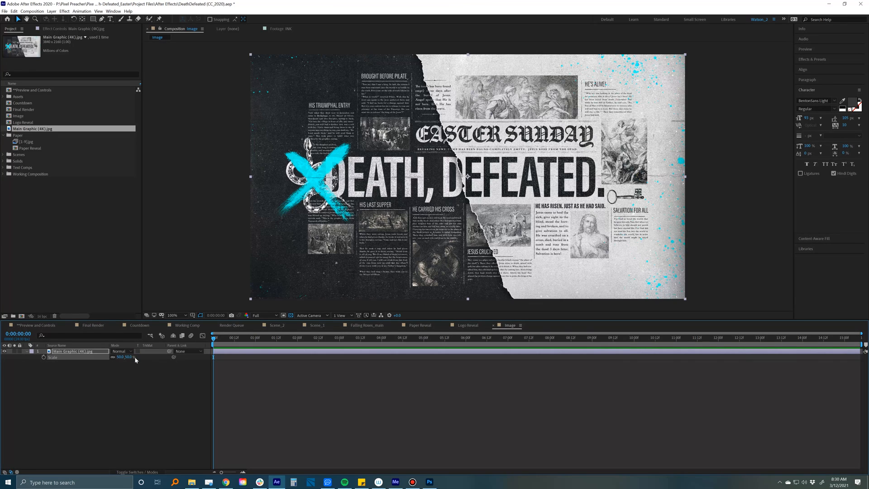
- Enlarge the Main Graphic layer to 64% and reposition it slightly within the frame
left_click(83, 352)
left_click_drag(115, 356, 123, 356)
left_click_drag(423, 233, 428, 236)
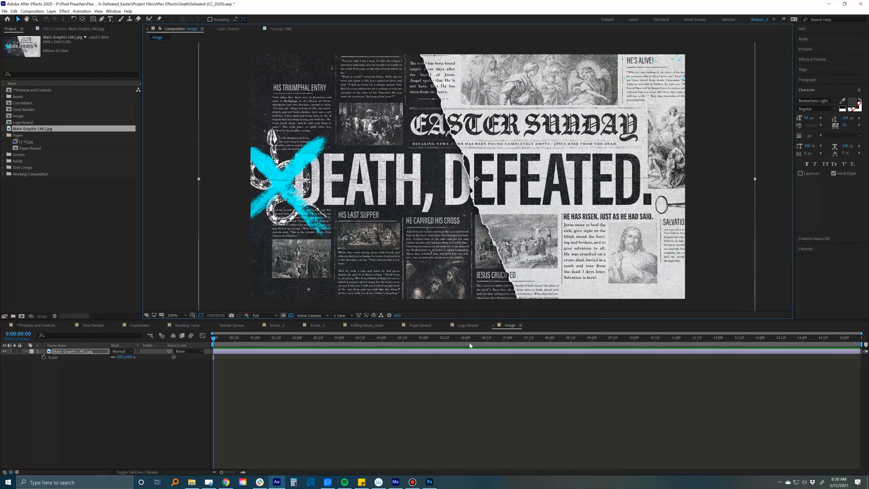
- Add the Image composition beneath the Paper Reveal layer in Logo Reveal and move the current time to 0:00:00:16
left_click(470, 326)
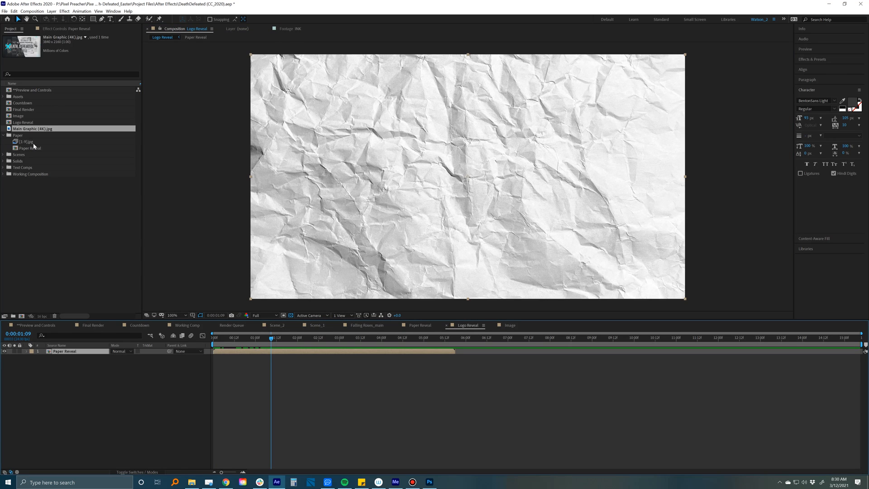
left_click(19, 116)
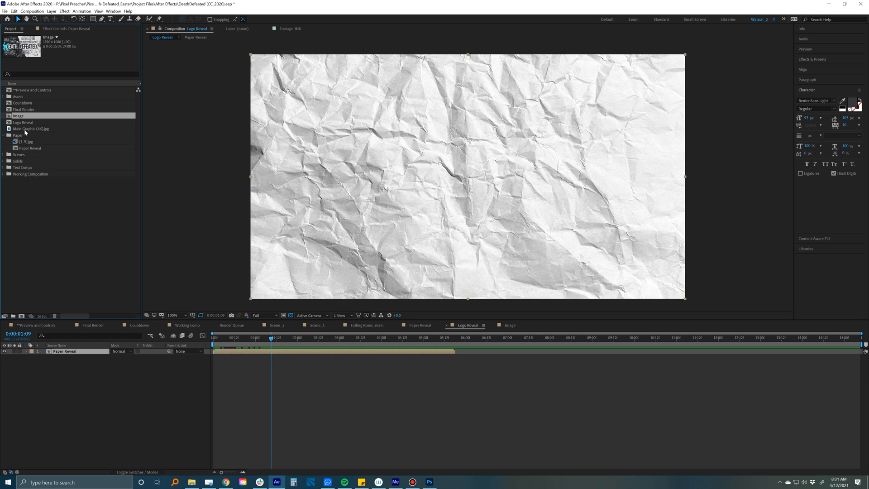
left_click_drag(17, 117, 72, 357)
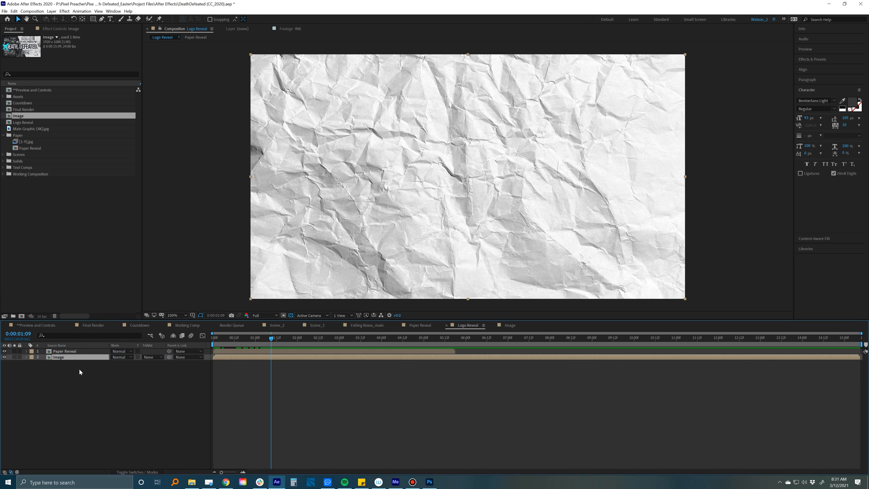
left_click(64, 351)
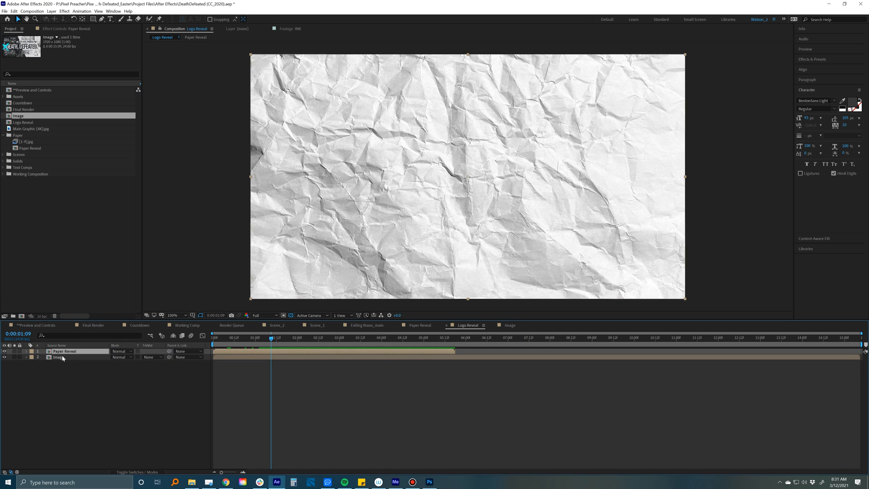
left_click(256, 338)
mouse_move(242, 339)
left_mouse_down()
mouse_move(229, 339)
mouse_move(246, 339)
left_mouse_up()
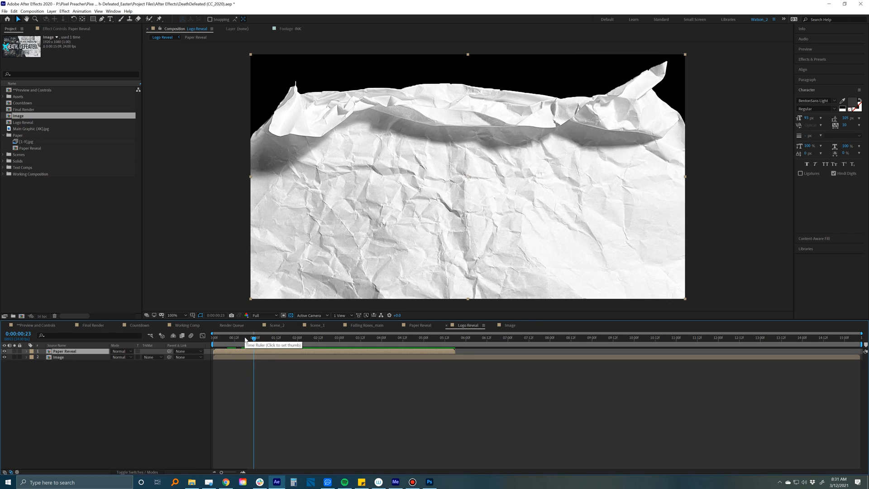
left_click(250, 339)
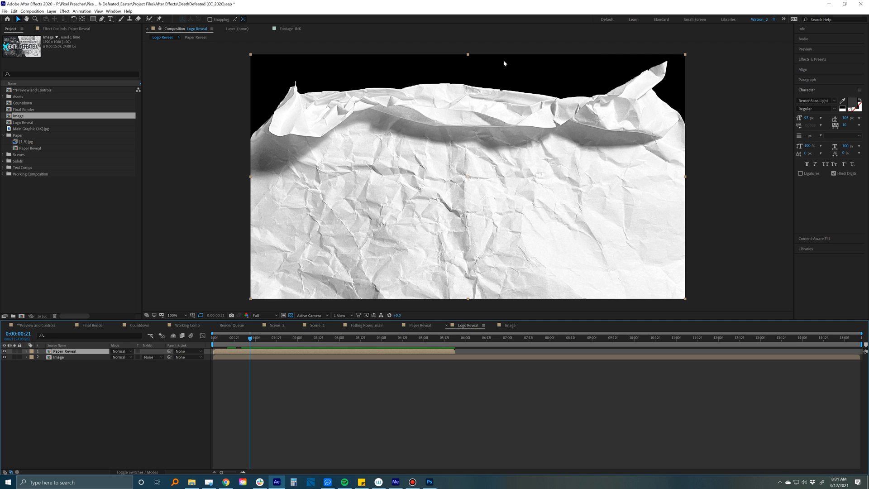
left_click_drag(250, 342, 241, 339)
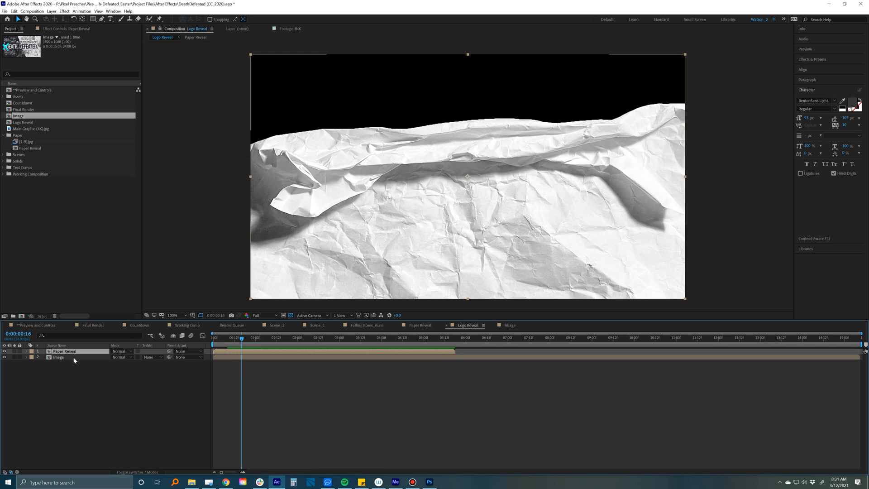
- Set the Image layer's track matte to Luma Matte "Paper Reveal"
left_click(100, 357)
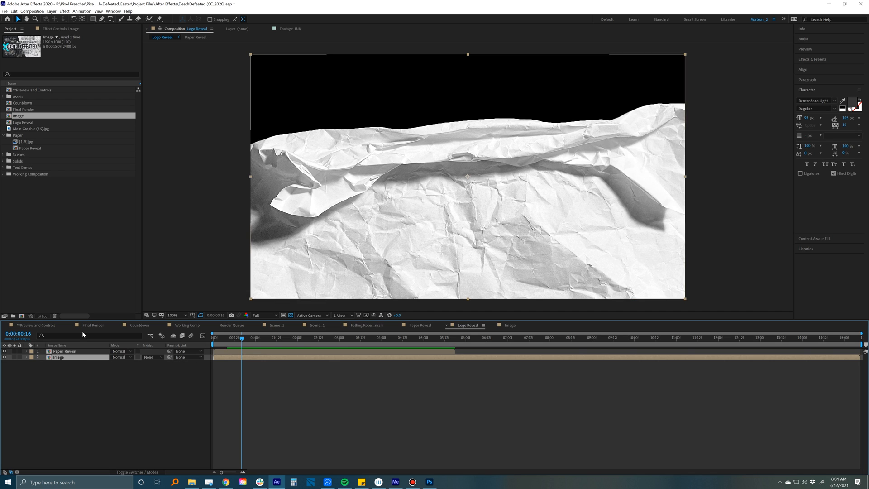
left_click(406, 170)
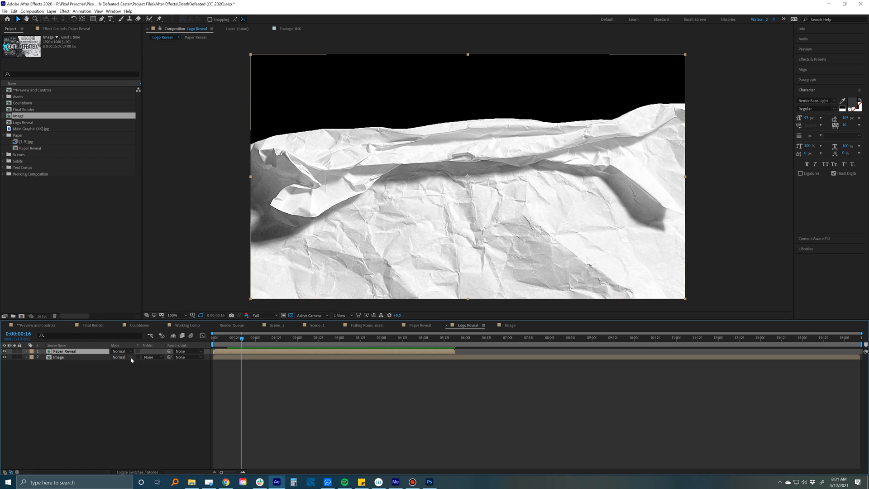
left_click(147, 358)
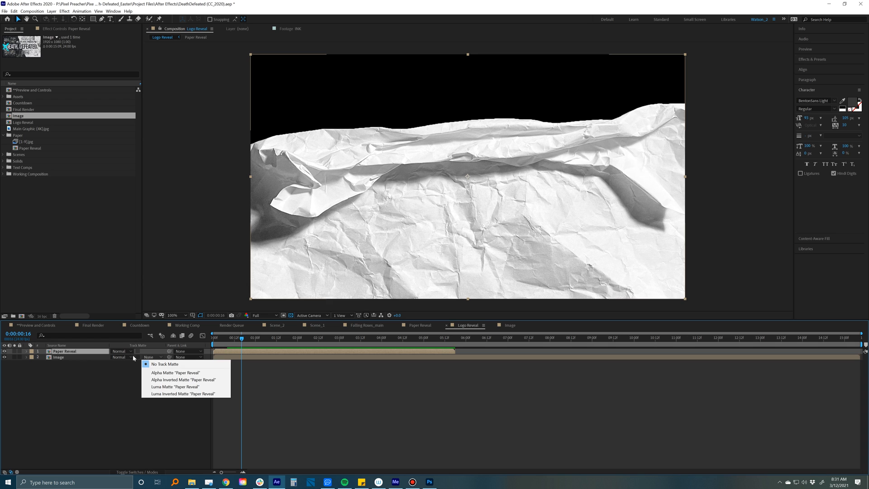
left_click(152, 352)
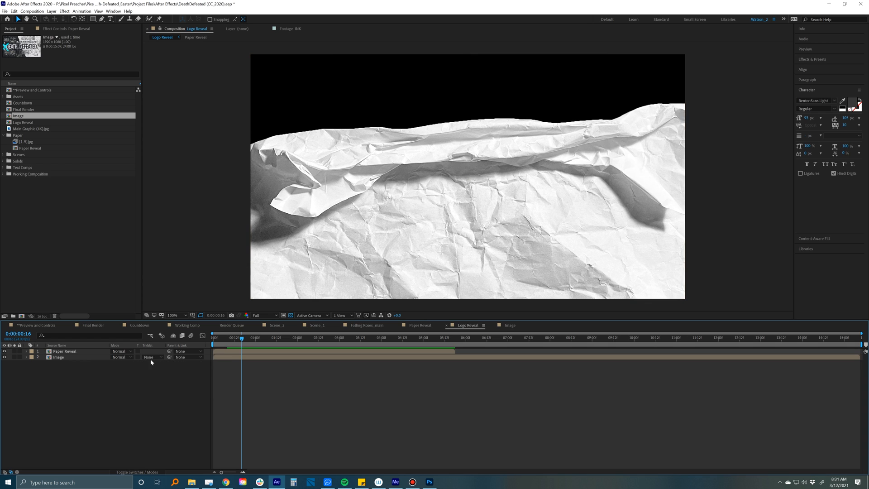
left_click(140, 471)
left_click(141, 472)
left_click(150, 359)
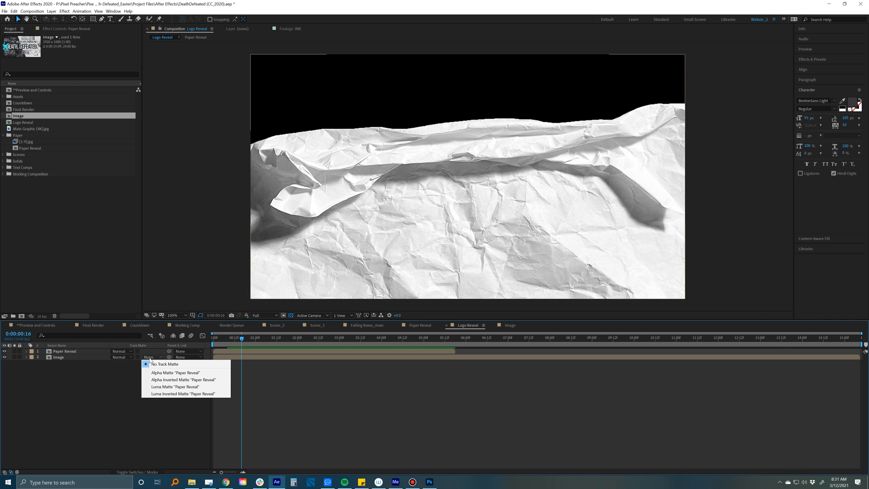
left_click(157, 387)
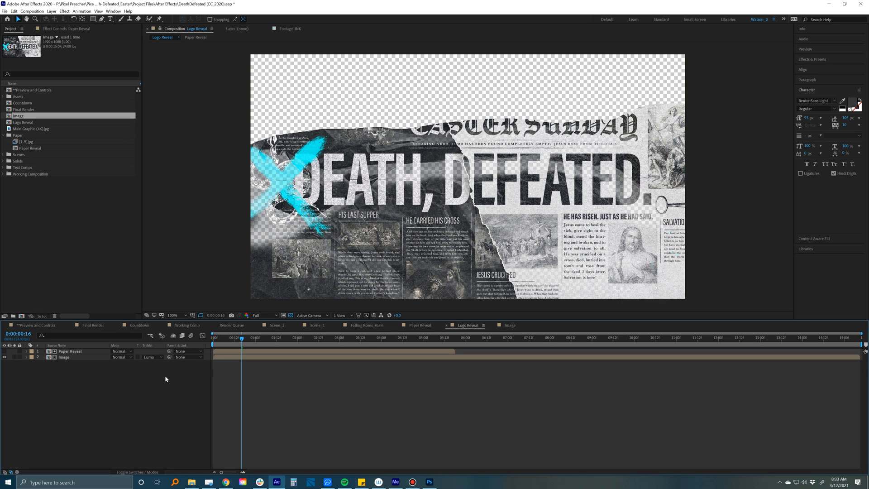
left_click(252, 289)
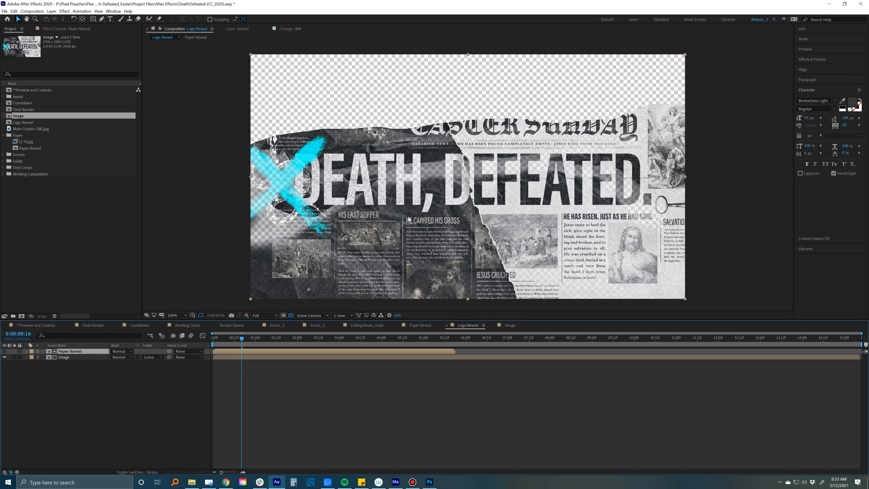
- In the Paper Reveal composition, apply the Extract effect to the [1-9].jpg layer and raise its Black Point to 33
double_click(70, 352)
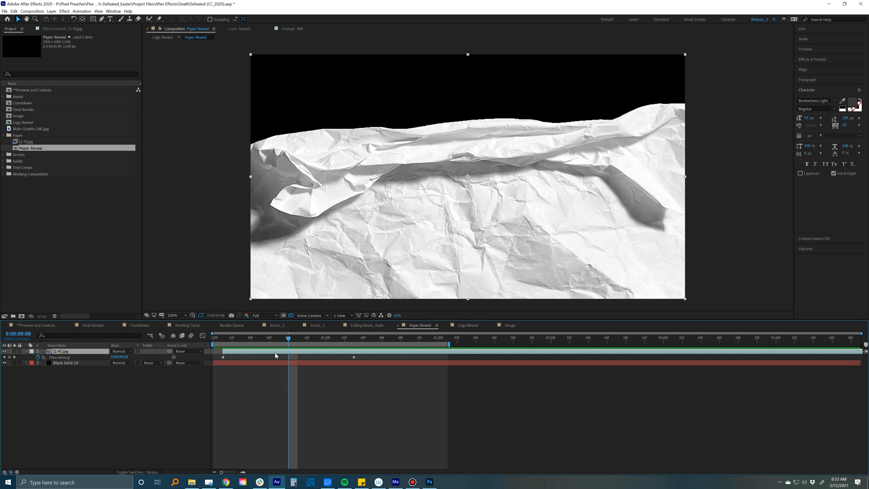
key("Page_Up")
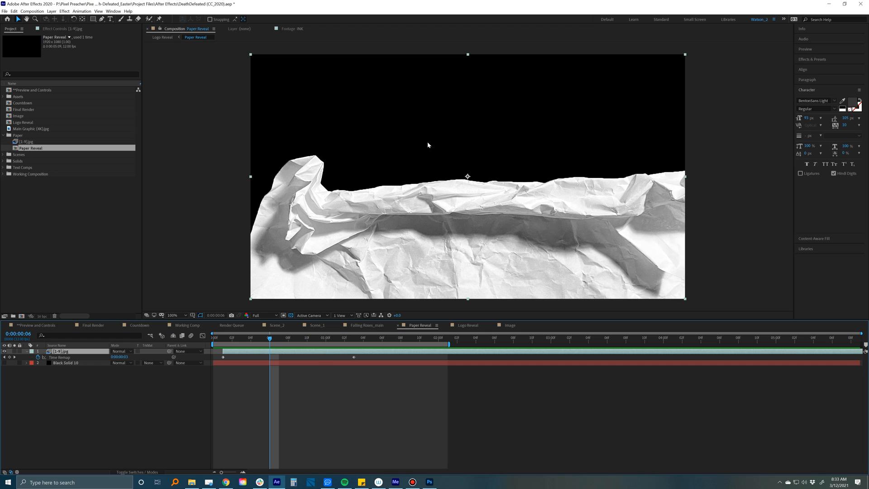
left_click(64, 11)
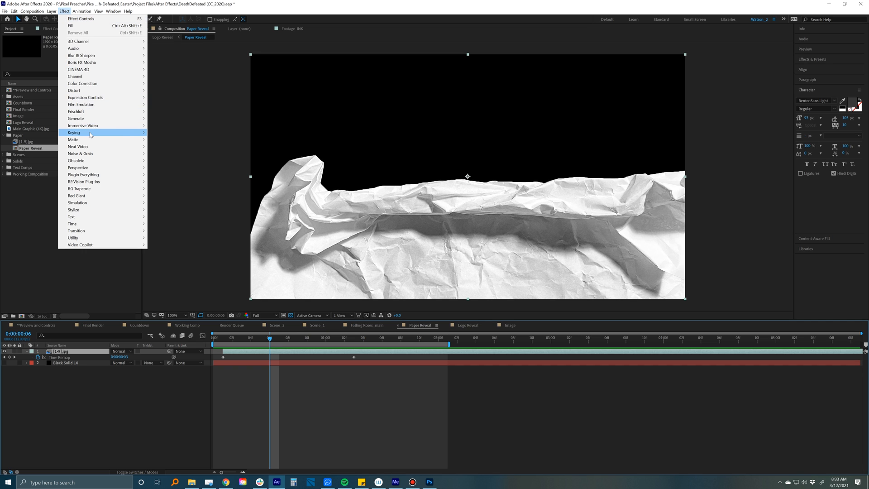
mouse_move(92, 134)
left_click(162, 168)
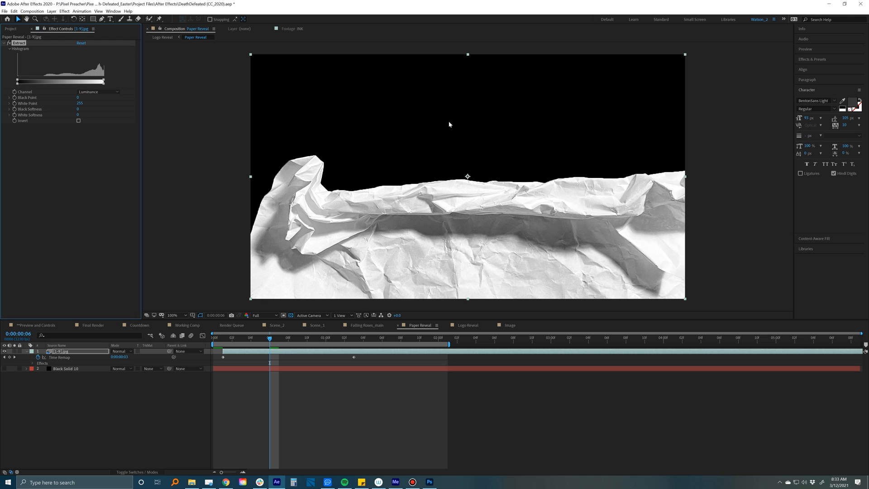
left_click_drag(77, 98, 79, 96)
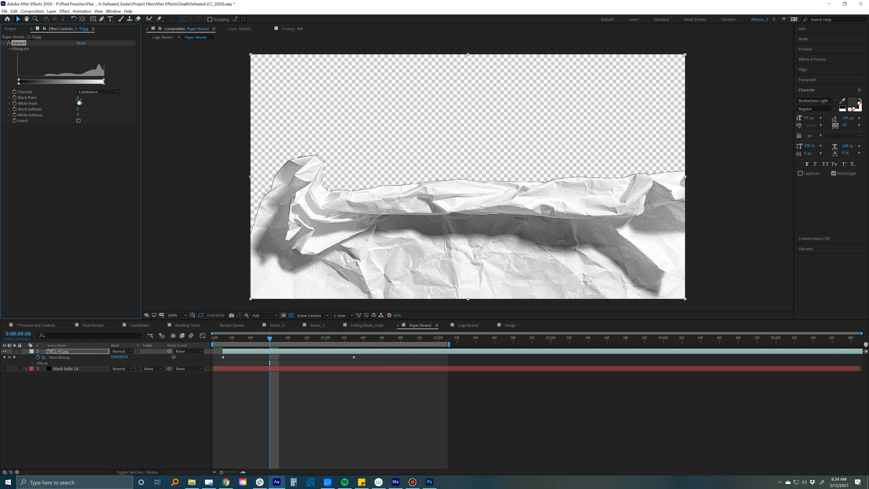
left_click_drag(78, 97, 88, 99)
mouse_move(78, 109)
left_mouse_down()
mouse_move(95, 109)
mouse_move(57, 112)
mouse_move(96, 115)
mouse_move(85, 113)
left_mouse_up()
- Add Simple Choker to the [1-9].jpg layer, increase Choke Matte to about 4, and check the paper edges on other frames
left_click(66, 12)
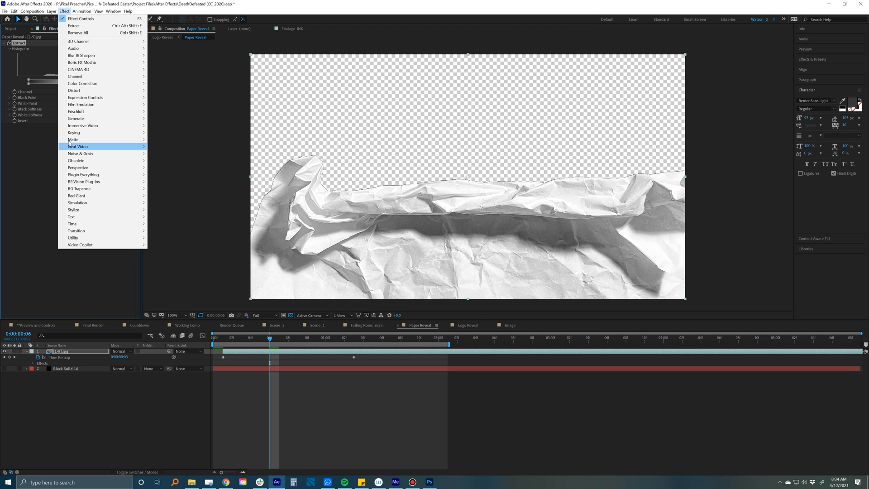
mouse_move(75, 139)
left_click(174, 167)
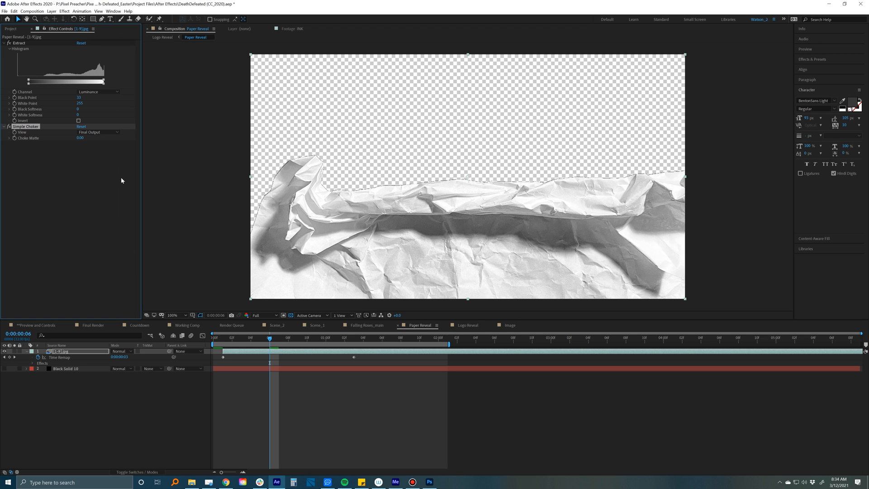
left_click_drag(80, 138, 93, 137)
scroll(437, 183, "up", 2)
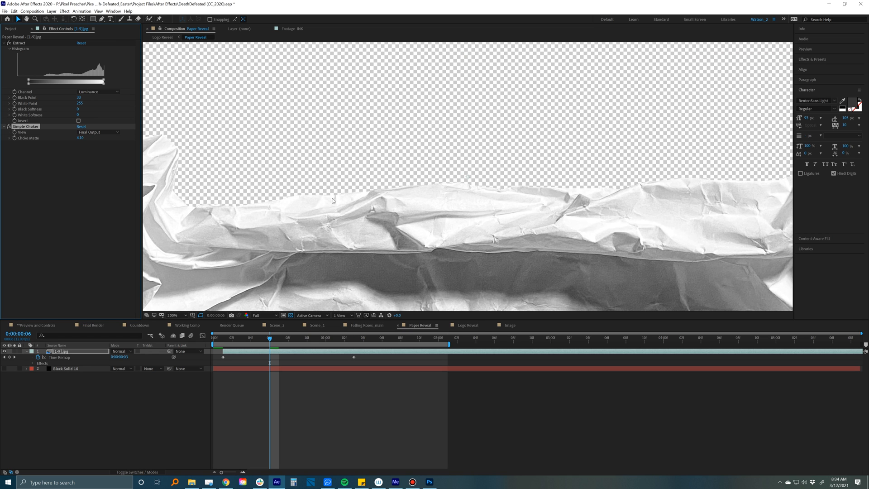
left_click(9, 127)
left_click(9, 126)
scroll(428, 167, "down", 2)
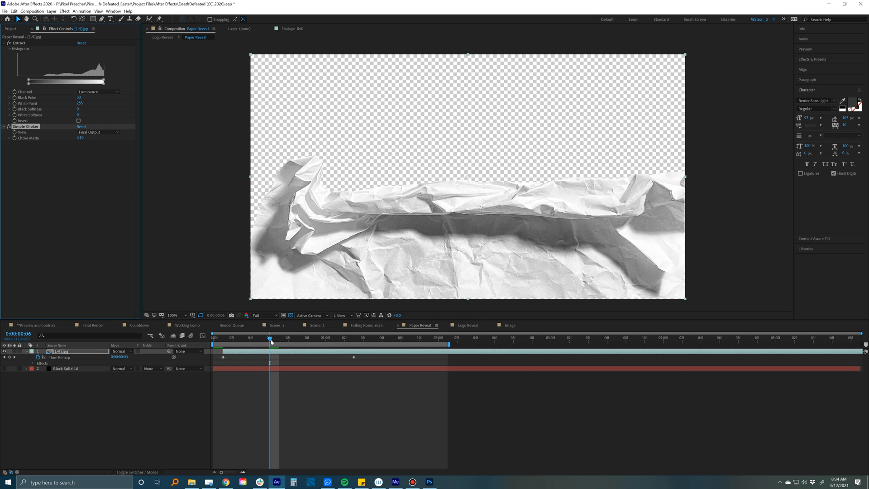
left_click(289, 338)
mouse_move(319, 346)
left_mouse_down()
mouse_move(388, 353)
mouse_move(302, 349)
left_mouse_up()
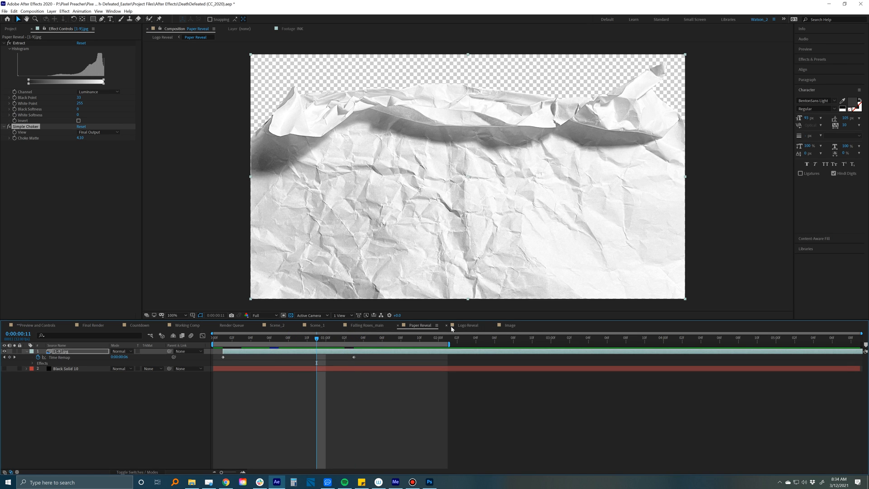
- In Logo Reveal, change the Image layer's track matte to Alpha Matte "Paper Reveal" and preview the reveal
left_click(473, 326)
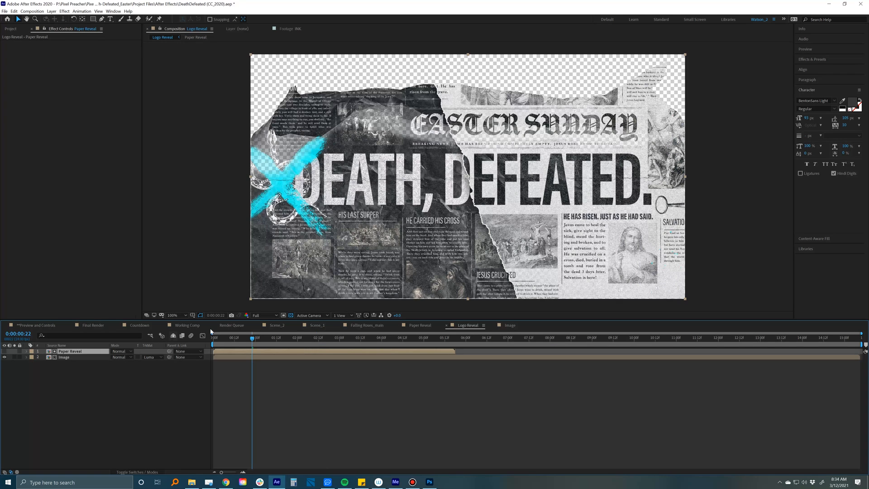
left_click(150, 358)
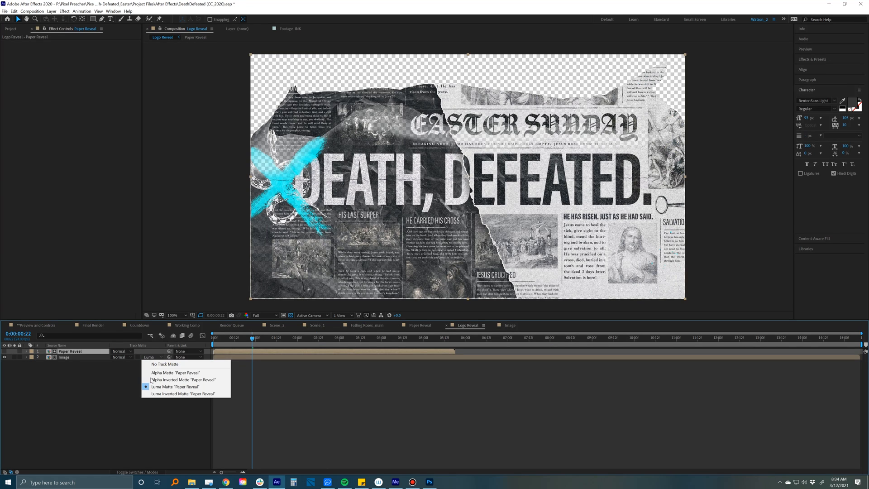
left_click(268, 389)
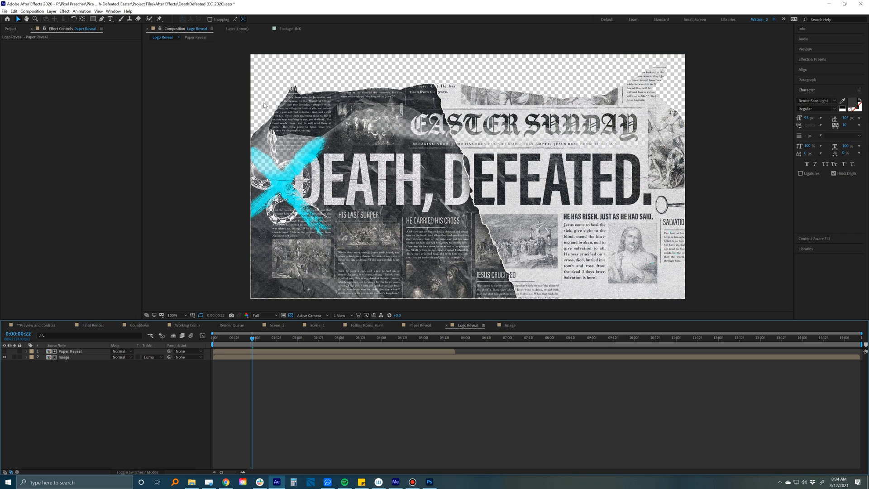
left_click(152, 358)
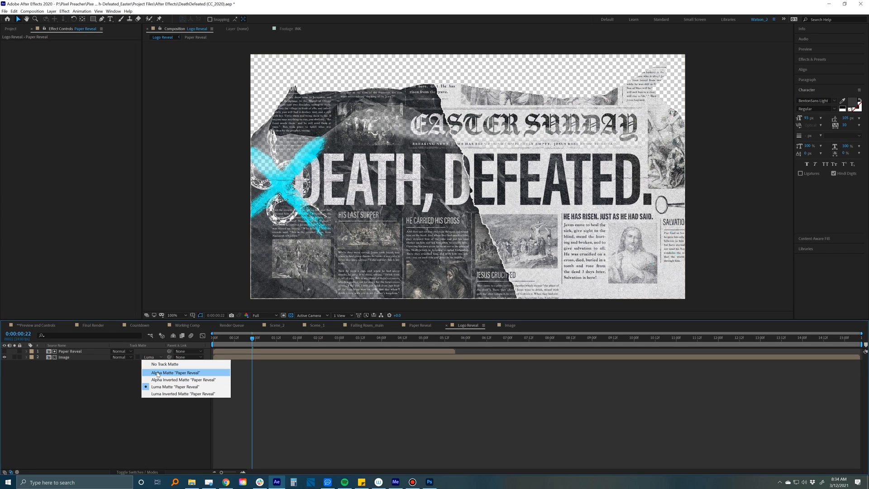
left_click(158, 374)
left_click_drag(231, 340, 301, 343)
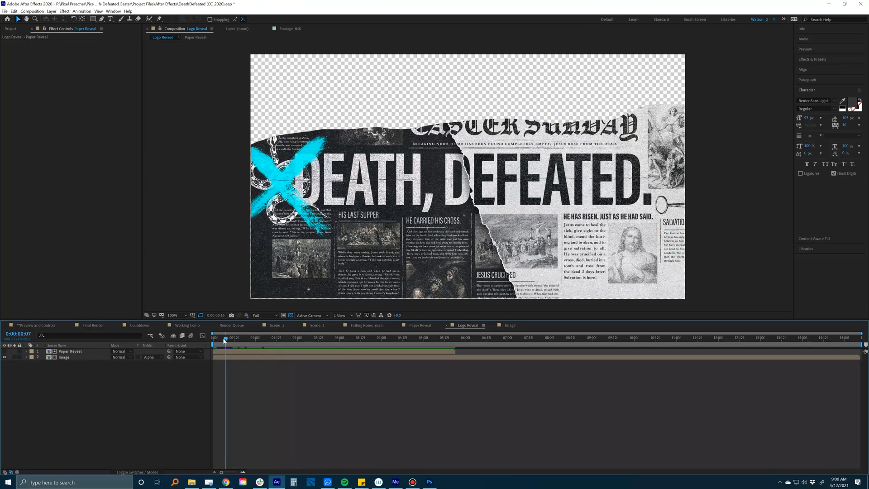
left_click_drag(242, 339, 244, 341)
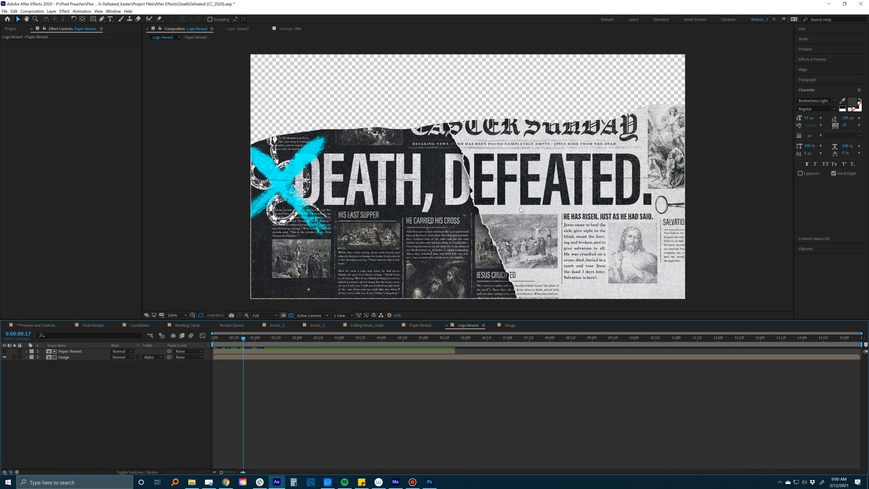
key("space")
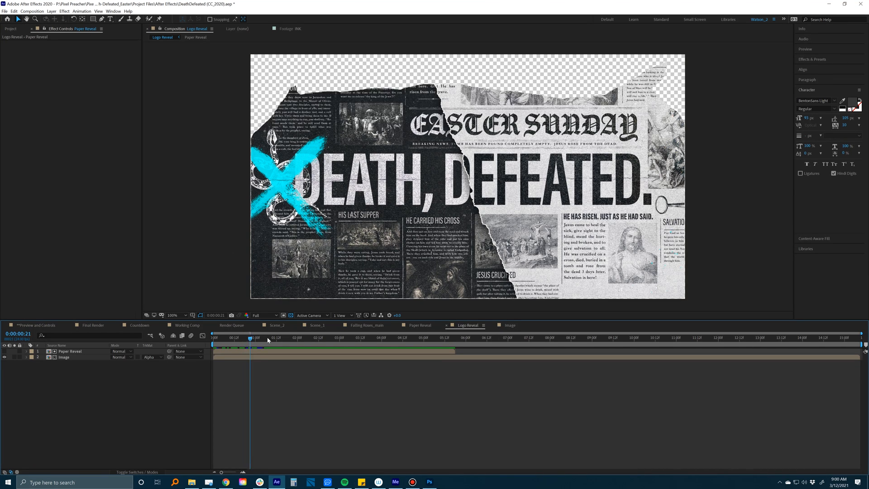
key("space")
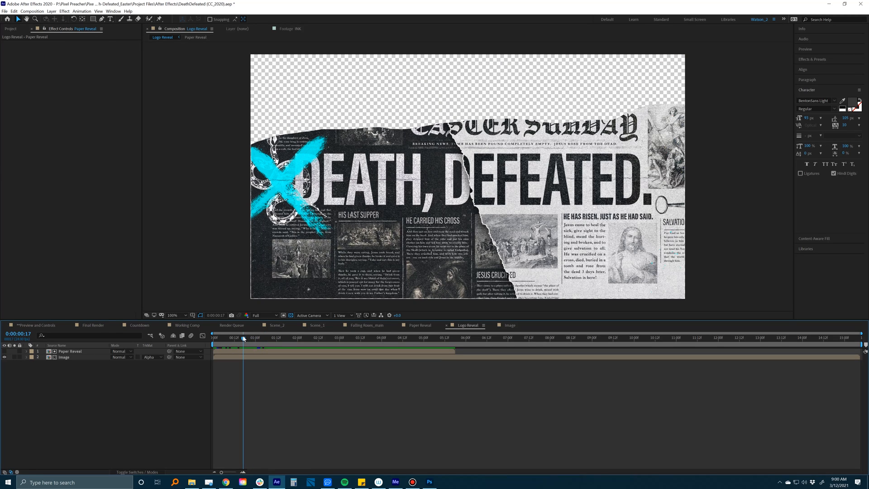
- At 0:00:00:13, duplicate the Paper Reveal layer and turn on the visibility of the top copy
left_click_drag(243, 338, 237, 340)
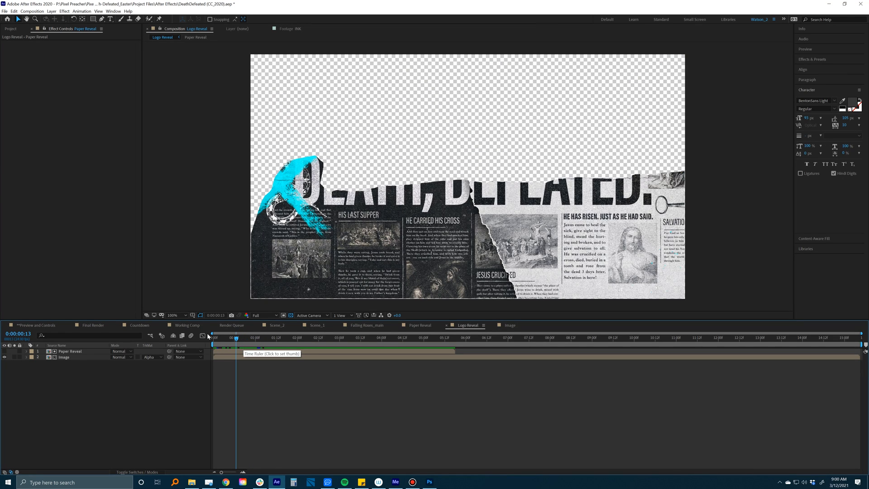
left_click(100, 351)
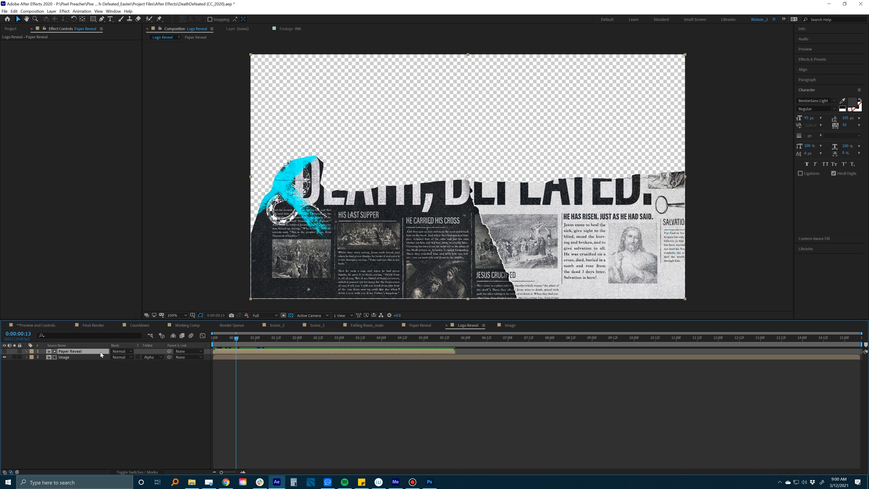
key("ctrl+d")
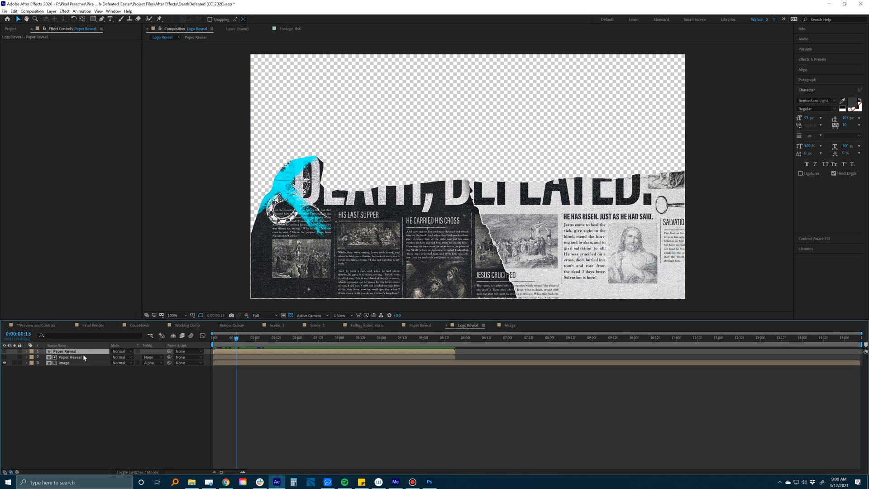
left_click(4, 352)
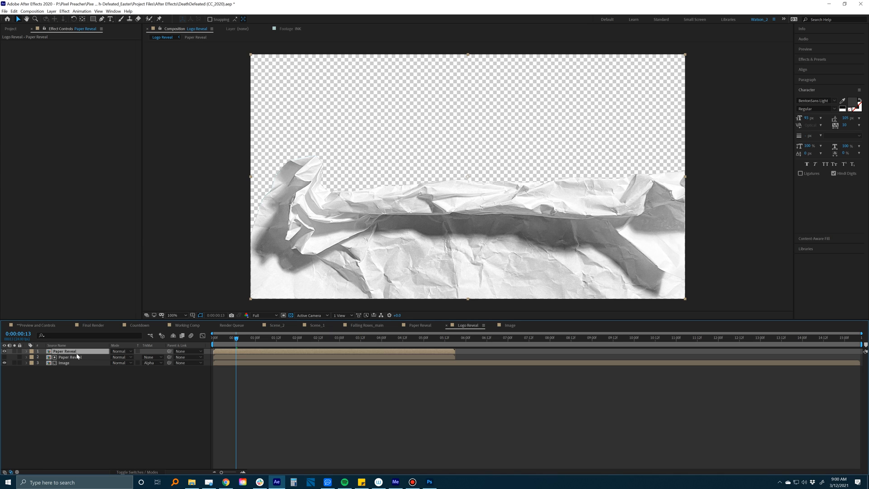
- Cycle through the blending modes of the top Paper Reveal layer and set it to Multiply
left_click(122, 351)
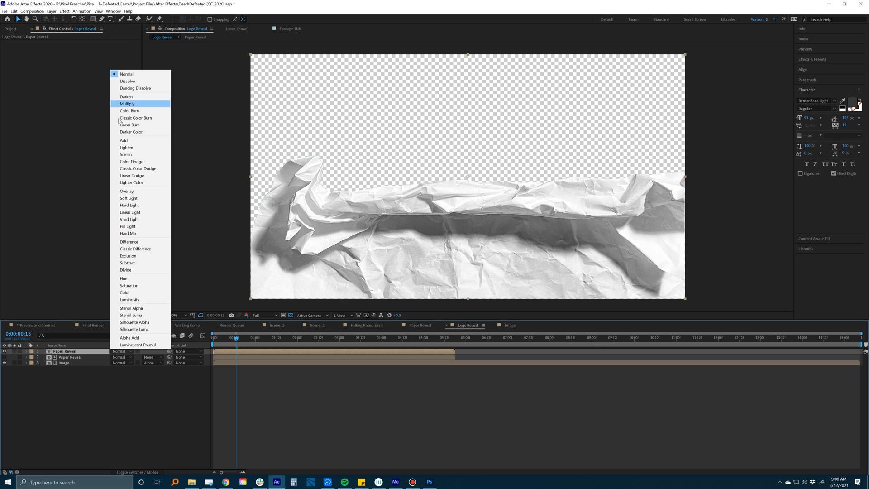
left_click(132, 389)
left_click(97, 351)
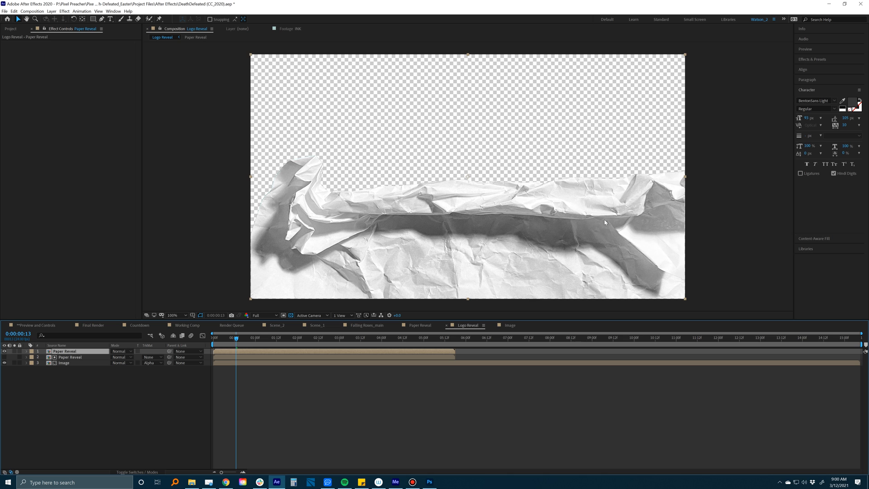
key("shift+equal")
key("shift+equal")
key("shift+equal")
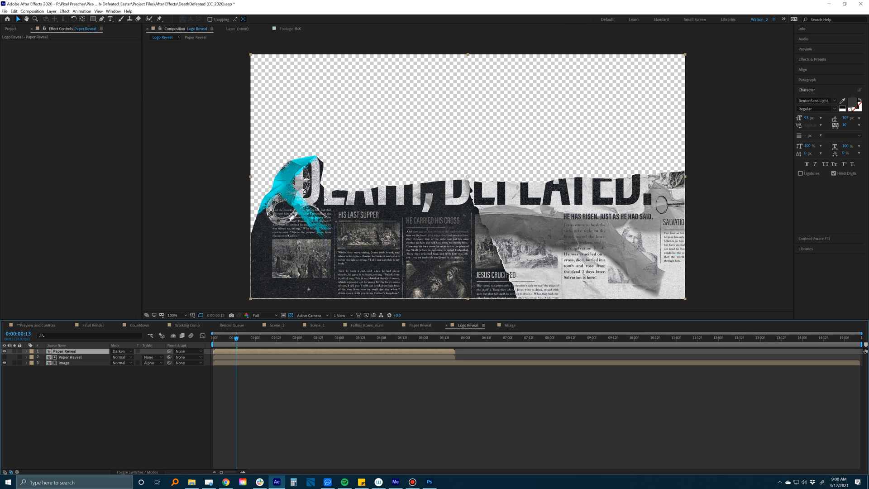
key("shift+equal")
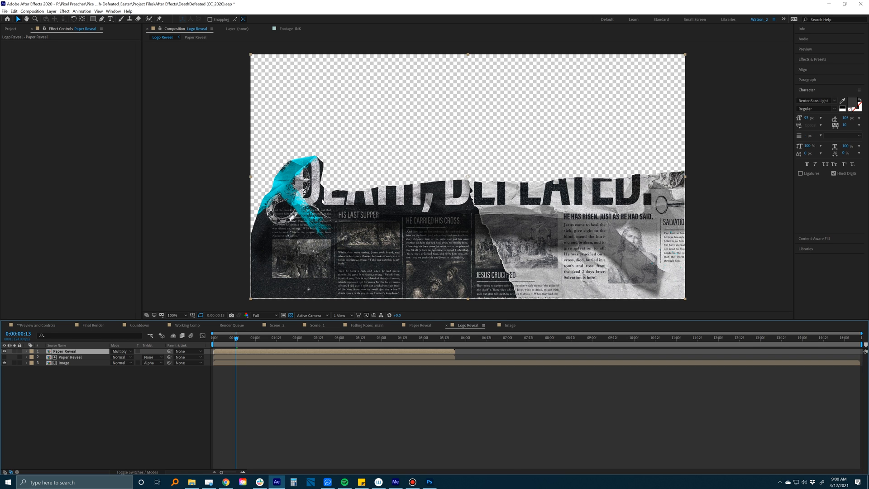
key("shift+equal")
key("shift+equal")
key("shift+equal")
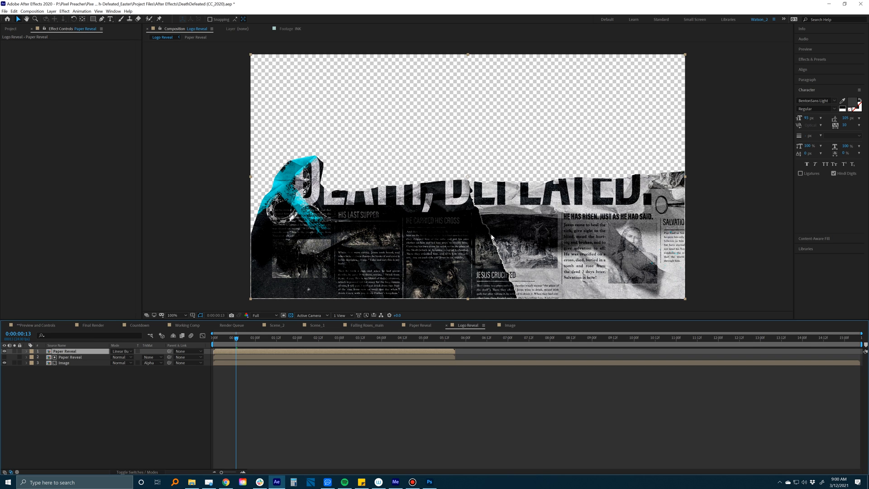
key("shift+equal")
key("shift+equal")
key("shift+equal")
key("shift+equal")
key("shift+equal")
key("shift+equal")
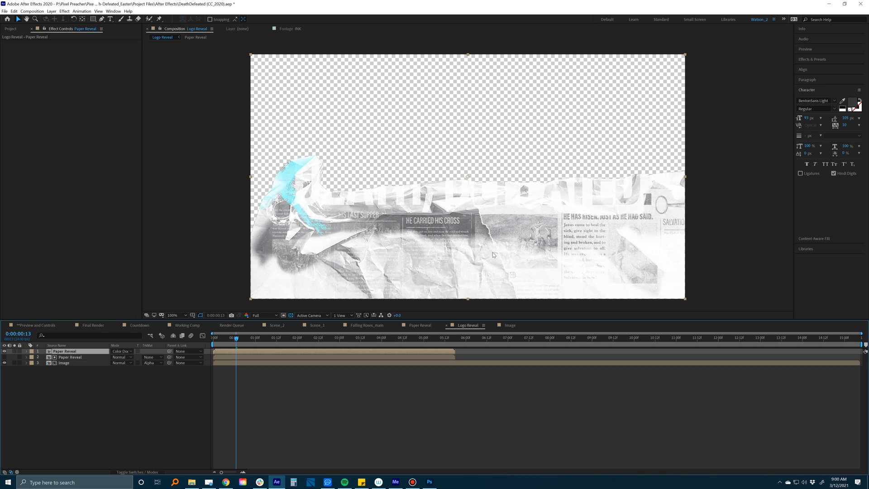
key("shift+equal")
key("shift+equal")
key("shift+equal")
key("shift+equal")
key("shift+equal")
key("shift+equal")
key("shift+equal")
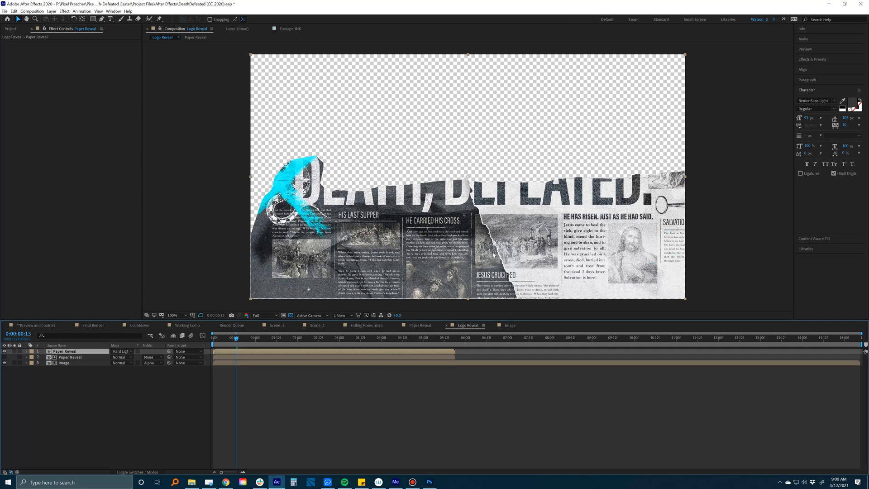
key("shift+equal")
key("shift+equal")
key("shift+equal")
key("shift+equal")
key("shift+equal")
key("shift+equal")
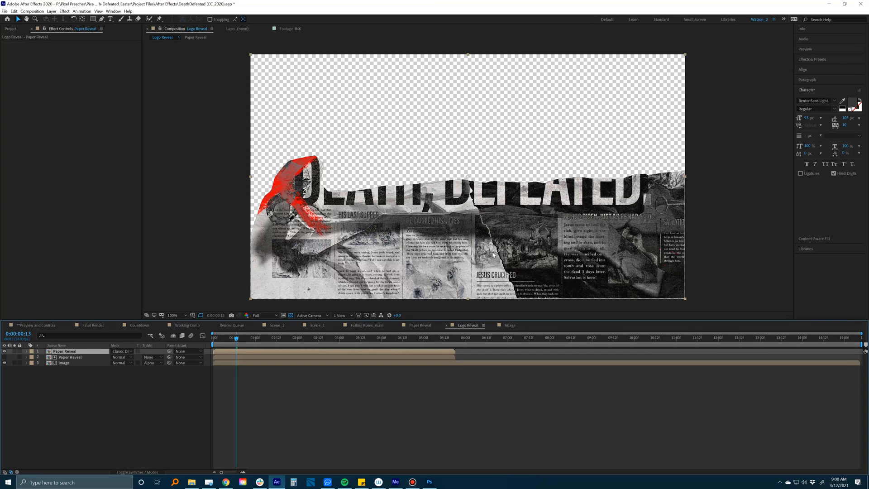
key("shift+equal")
key("shift+equal")
key("shift+equal")
key("shift+equal")
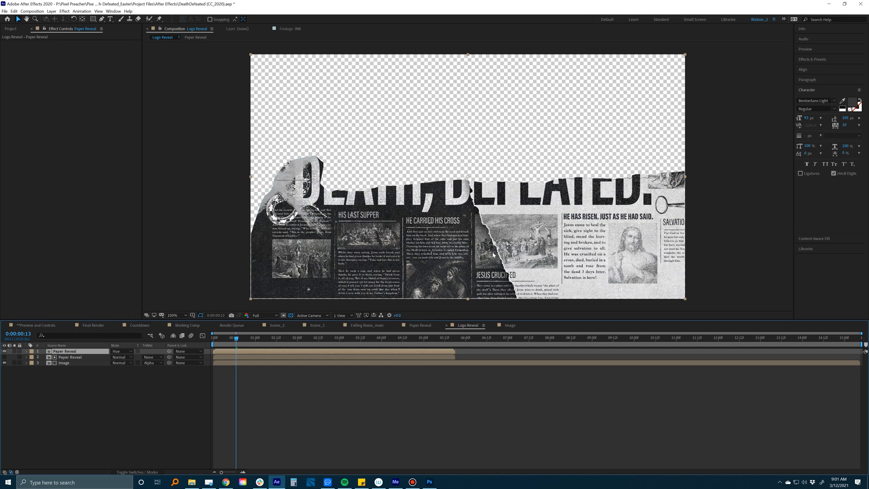
key("shift+equal")
key("shift+equal")
key("shift+equal")
key("shift+equal")
key("shift+equal")
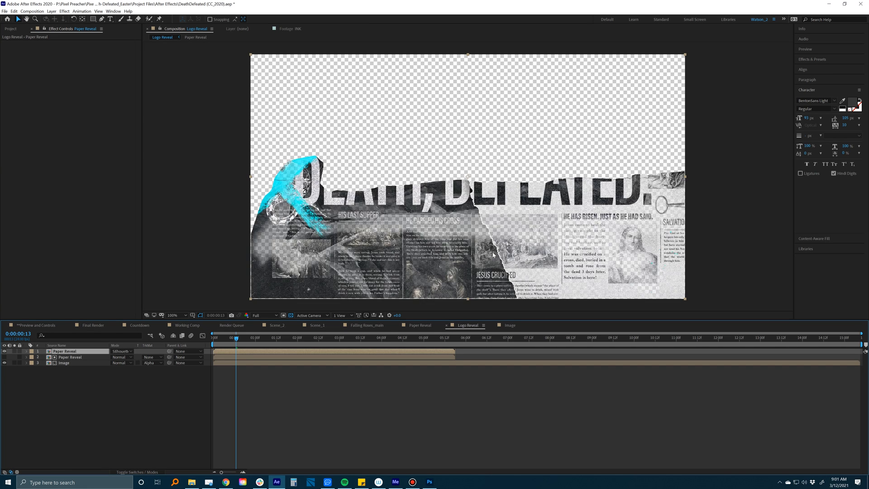
key("shift+equal")
key("shift+equal")
key("shift+equal")
key("shift+equal")
key("shift+equal")
key("shift+equal")
key("shift+equal")
key("shift+equal")
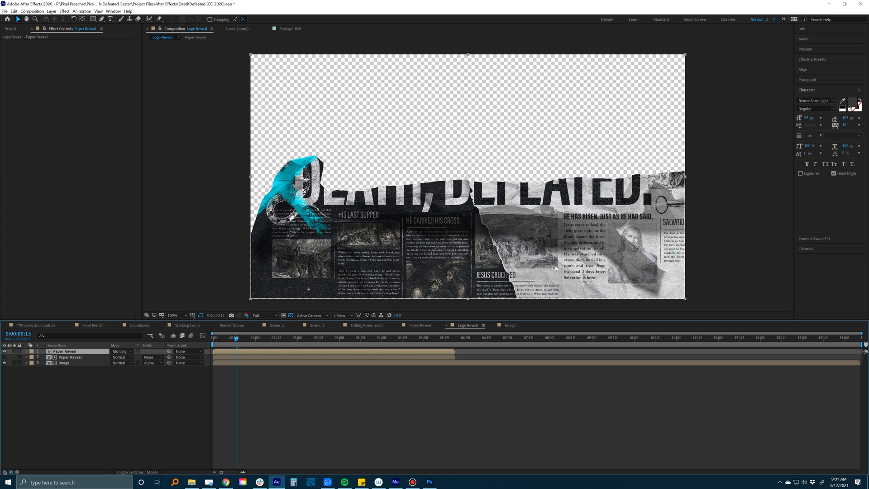
- Scrub through the start of Logo Reveal up to 0:00:01:02 to examine the paper shading over the graphic
mouse_move(237, 338)
left_mouse_down()
mouse_move(272, 339)
mouse_move(235, 339)
mouse_move(270, 338)
mouse_move(253, 339)
left_mouse_up()
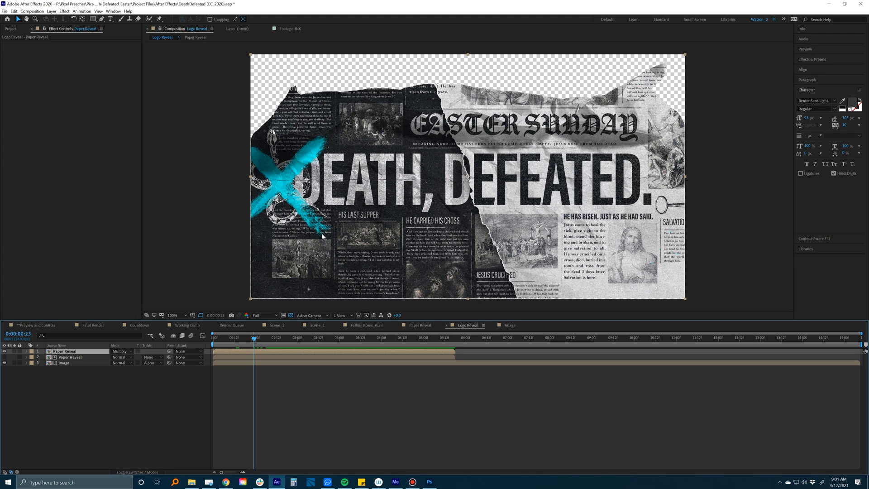
left_click_drag(240, 339, 250, 338)
left_click_drag(239, 339, 250, 338)
left_click_drag(251, 340, 261, 338)
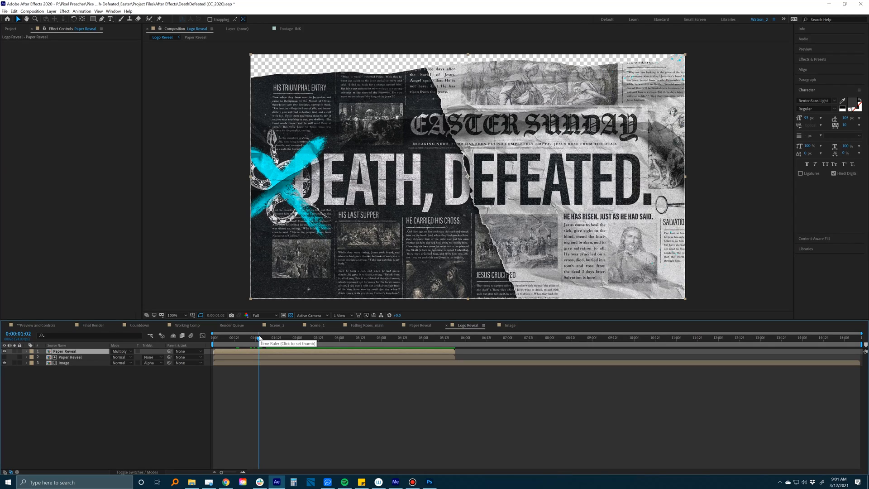
- Apply a Displacement Map effect to the Image layer, using the top Paper Reveal as map, with Wrap Pixels Around on and Expand Output off
left_click(70, 357)
left_click(68, 363)
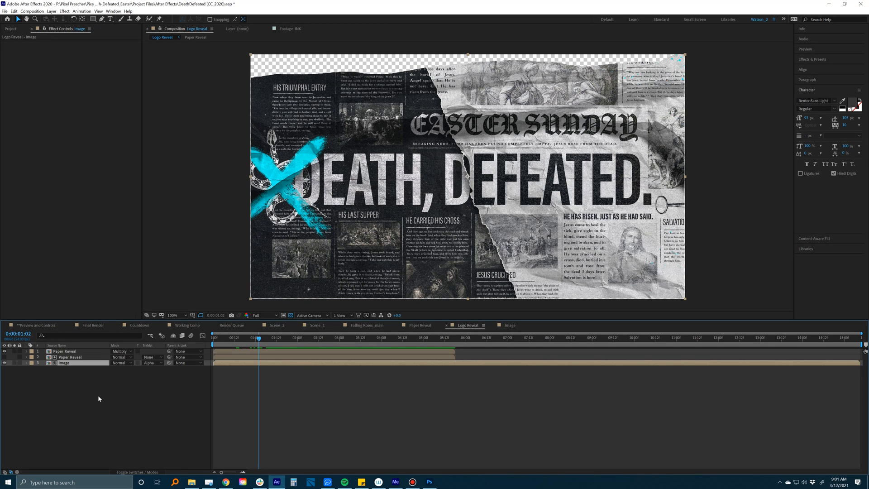
left_click(52, 11)
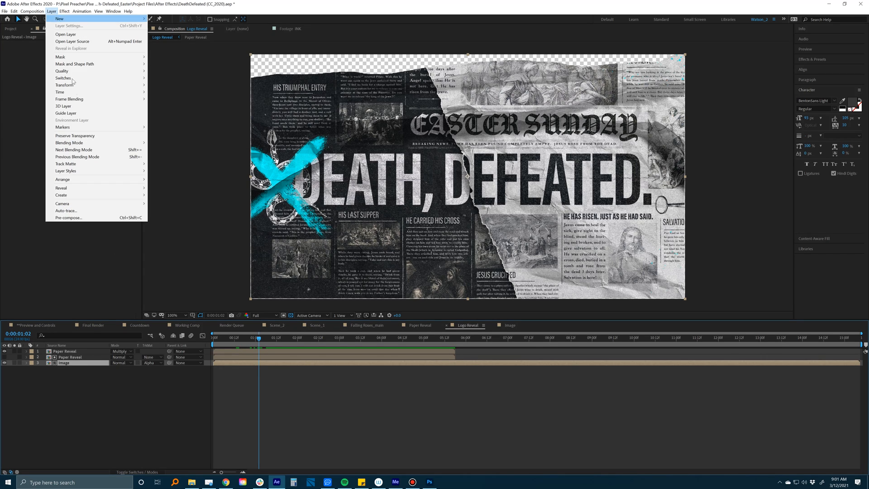
left_click(64, 10)
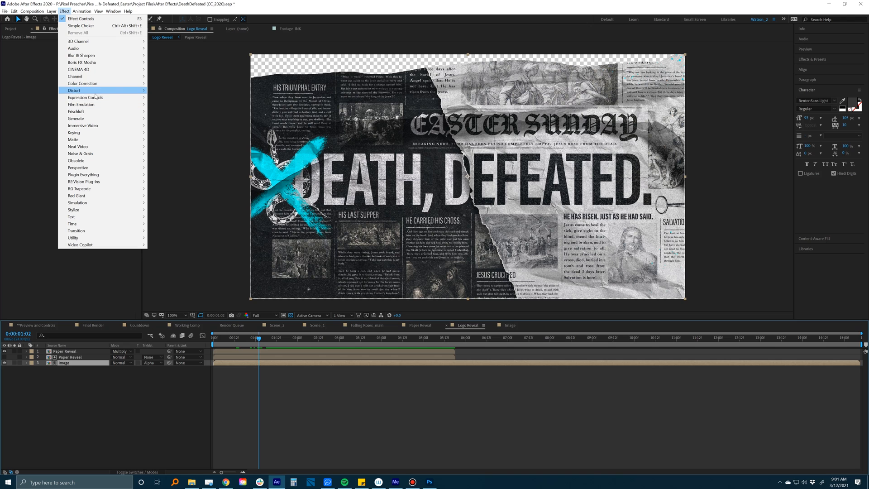
mouse_move(93, 96)
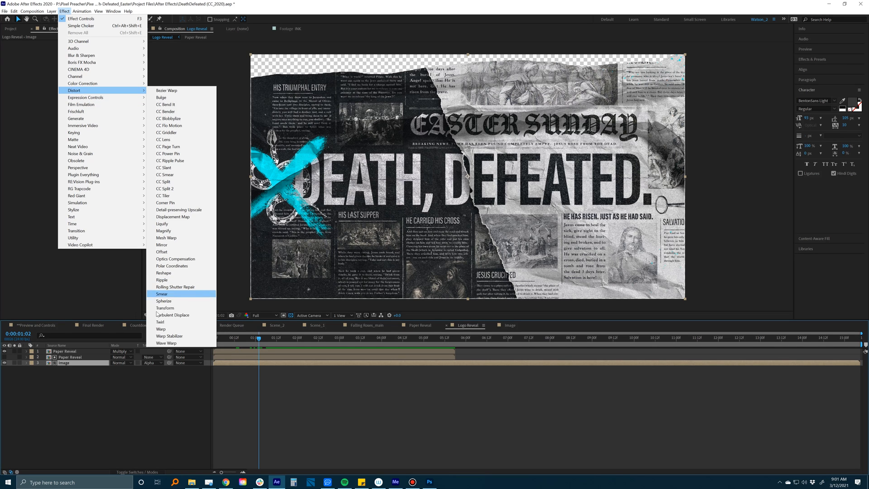
left_click(167, 217)
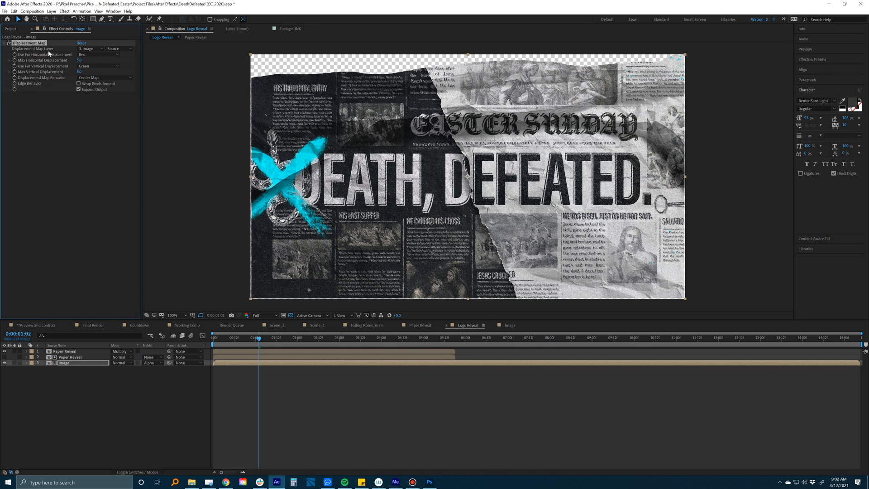
left_click(86, 49)
left_click(95, 64)
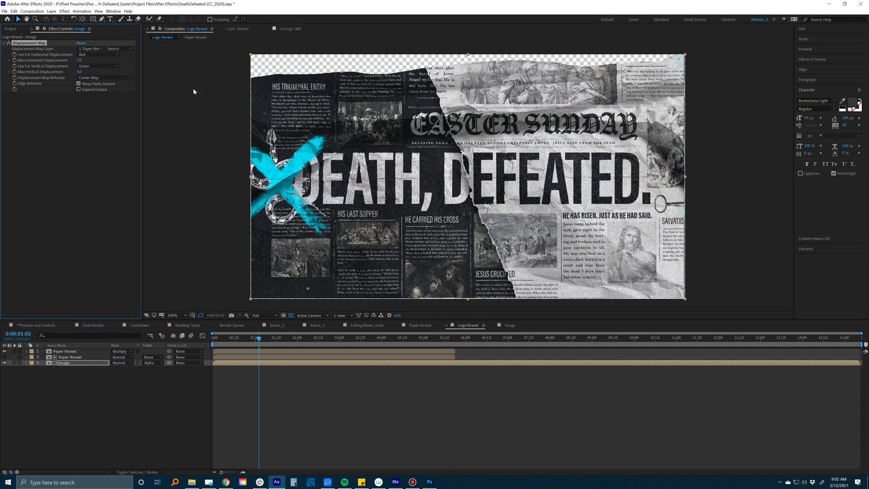
- Set Max Horizontal Displacement to 20 and use Luminance for both horizontal and vertical displacement
left_click(79, 60)
type("20")
key("Return")
left_click(86, 55)
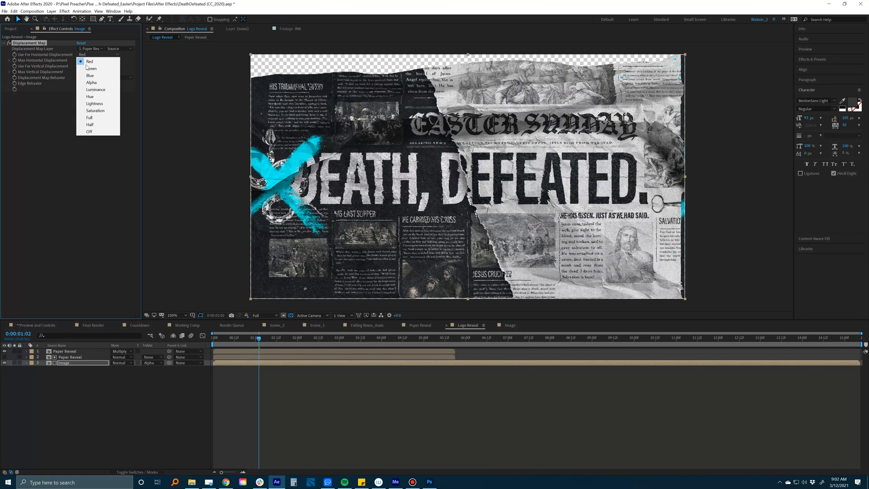
left_click(99, 89)
left_click(98, 66)
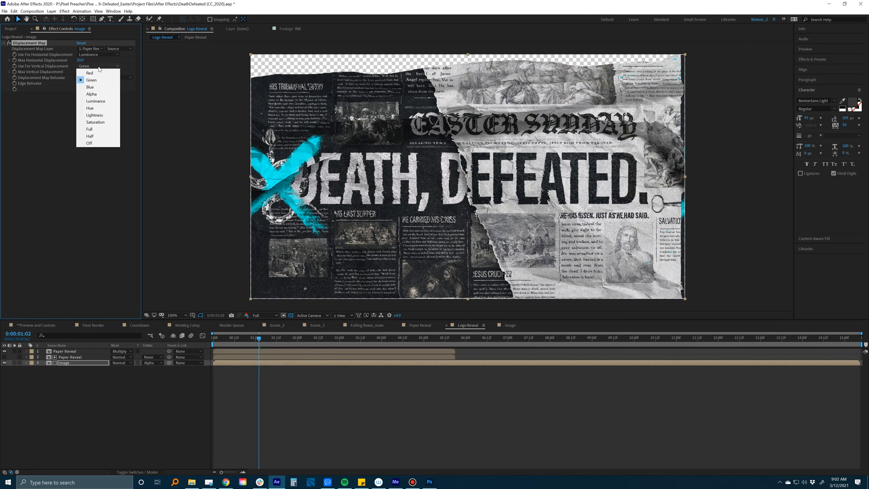
left_click(103, 104)
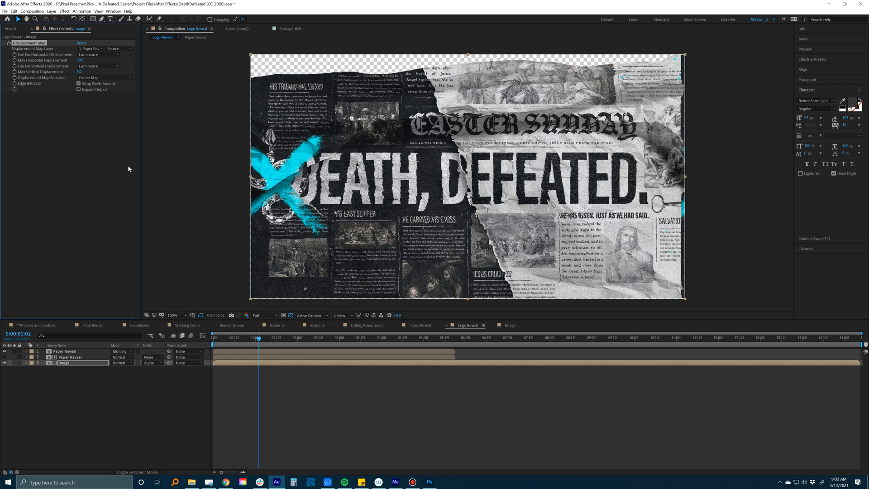
- Try different displacement amounts on the Image layer, ending with Max Horizontal Displacement at 9 and Max Vertical Displacement at 8
left_click(80, 60)
type("13")
key("Return")
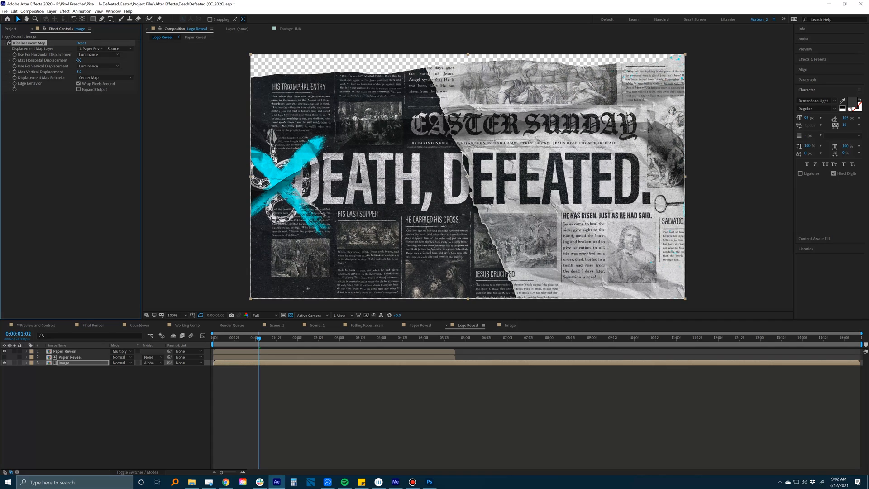
left_click_drag(79, 61, 79, 61)
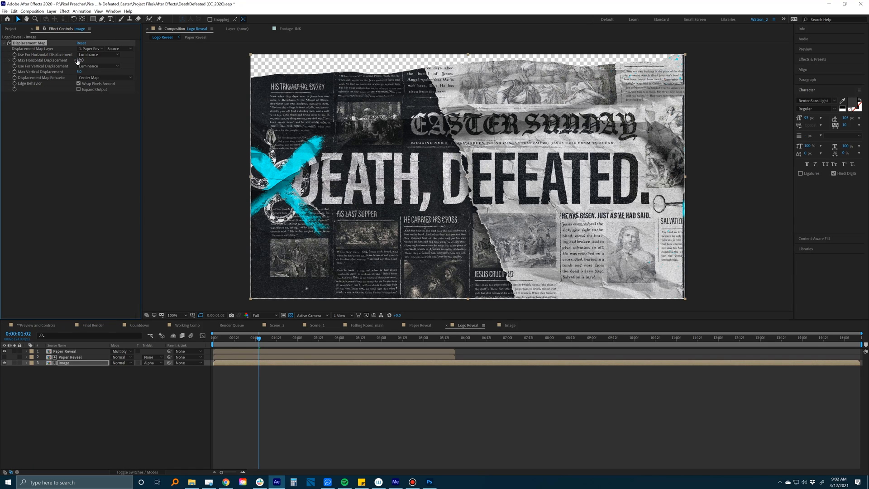
left_click(79, 61)
type("5")
key("Return")
type("9")
left_click(79, 71)
type("7")
key("Return")
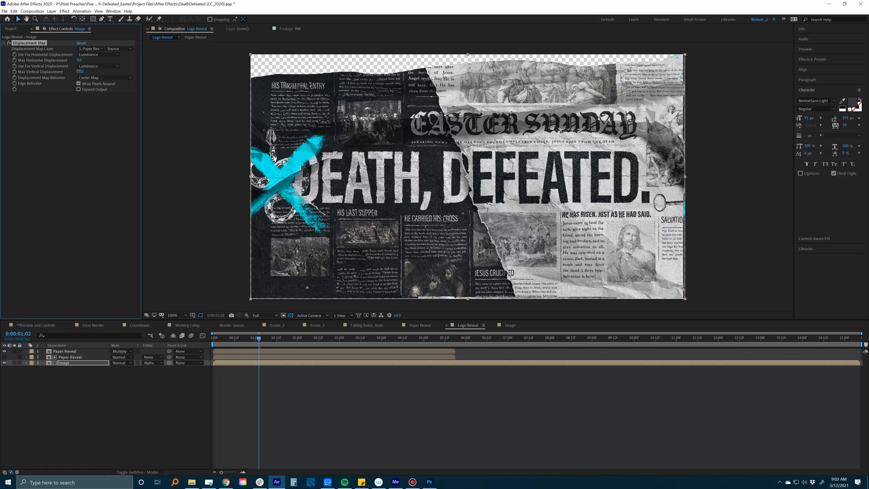
left_click_drag(79, 71, 82, 72)
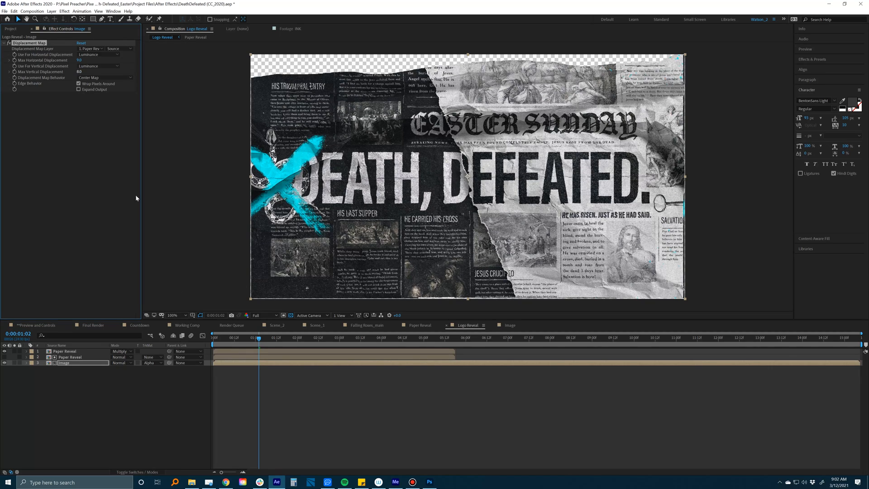
- Check the reveal up to 0:00:01:04 and set both Max Horizontal and Max Vertical Displacement to 7
left_click_drag(232, 339, 263, 339)
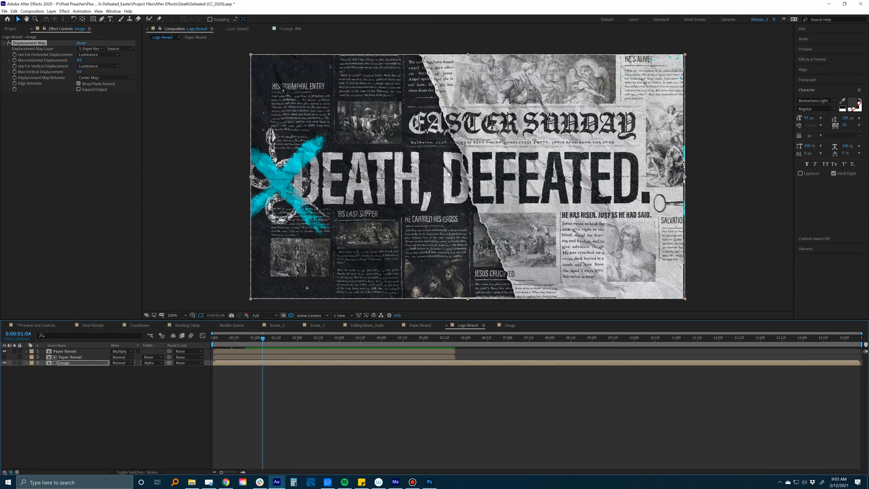
left_click(79, 61)
type("7")
key("Tab")
type("7")
key("Return")
left_click(87, 103)
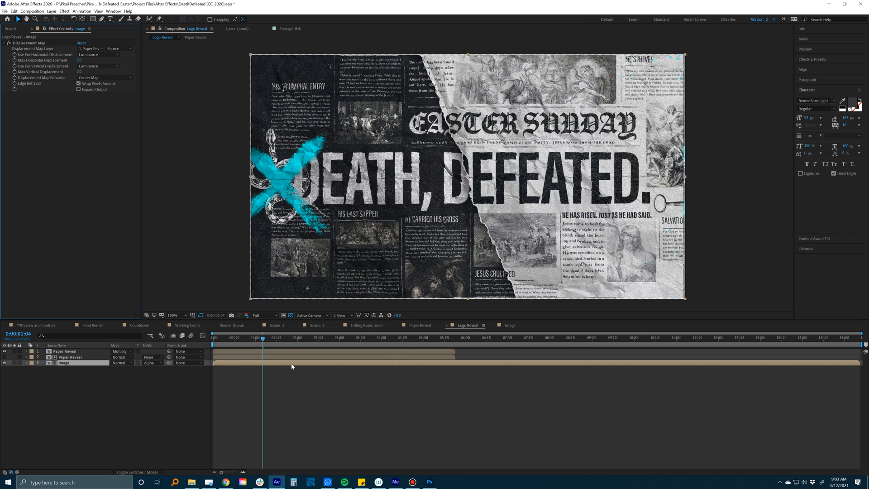
- At 0:00:01:03, keyframe Max Horizontal and Max Vertical Displacement and show the Image layer's keyframes in the timeline
mouse_move(264, 340)
left_mouse_down()
mouse_move(277, 344)
mouse_move(261, 349)
left_mouse_up()
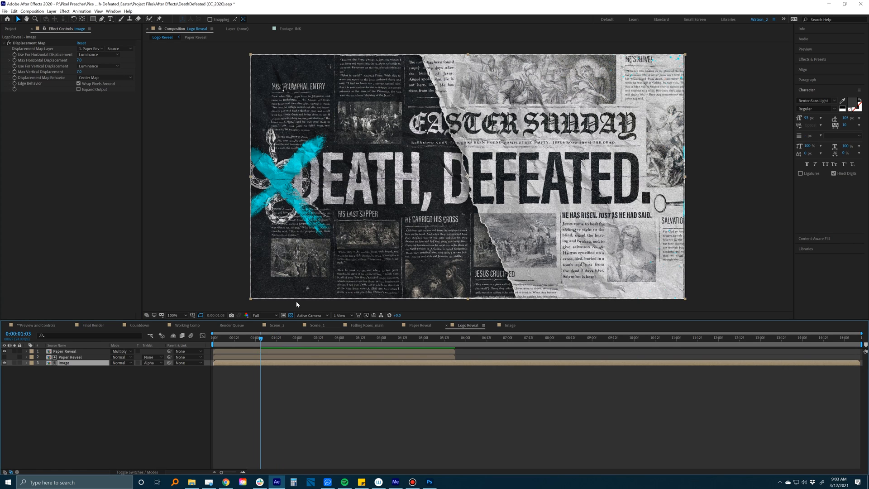
left_click(61, 60)
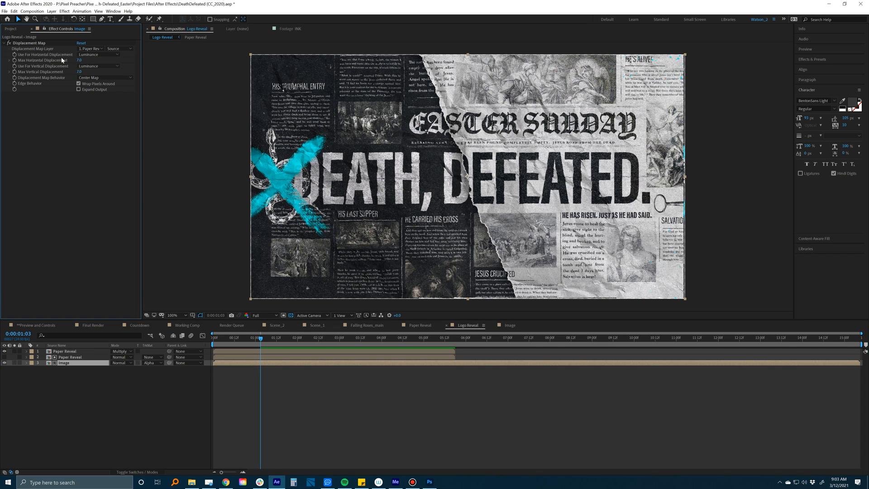
left_click(15, 61)
left_click(15, 72)
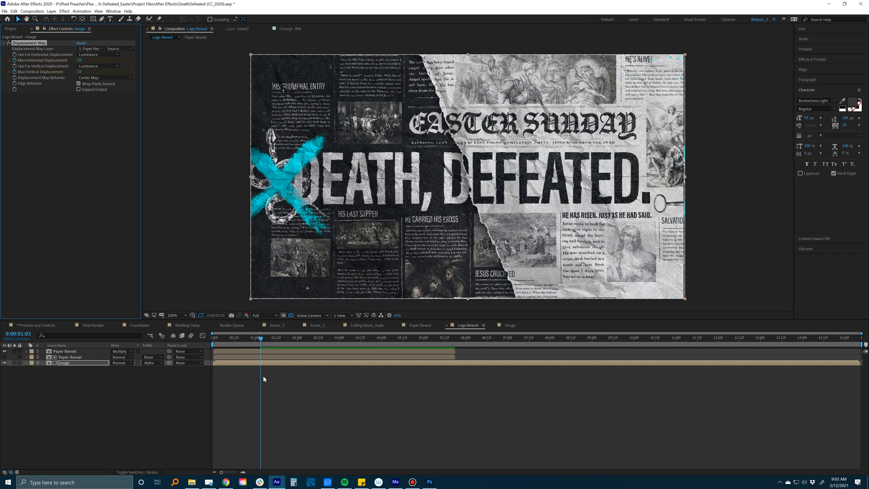
left_click(285, 363)
key("u")
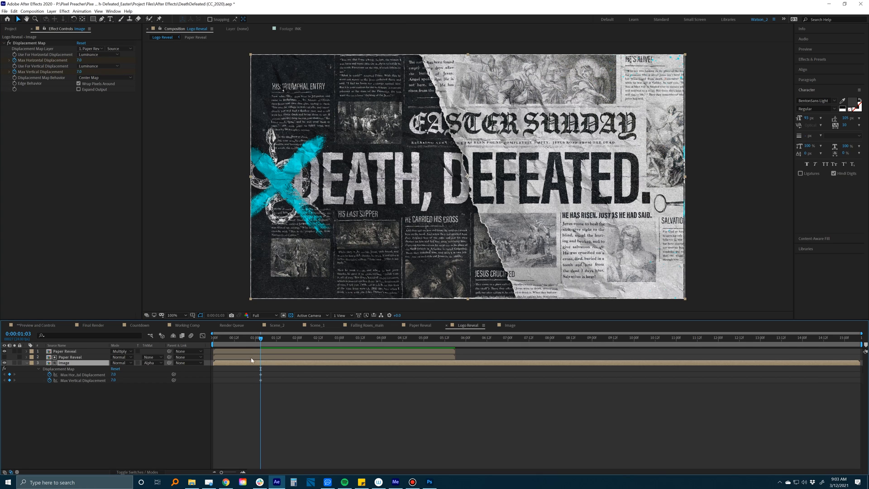
- Move both displacement keyframes earlier, to about 0:00:00:21
mouse_move(252, 367)
left_mouse_down()
mouse_move(267, 386)
mouse_move(244, 380)
left_mouse_up()
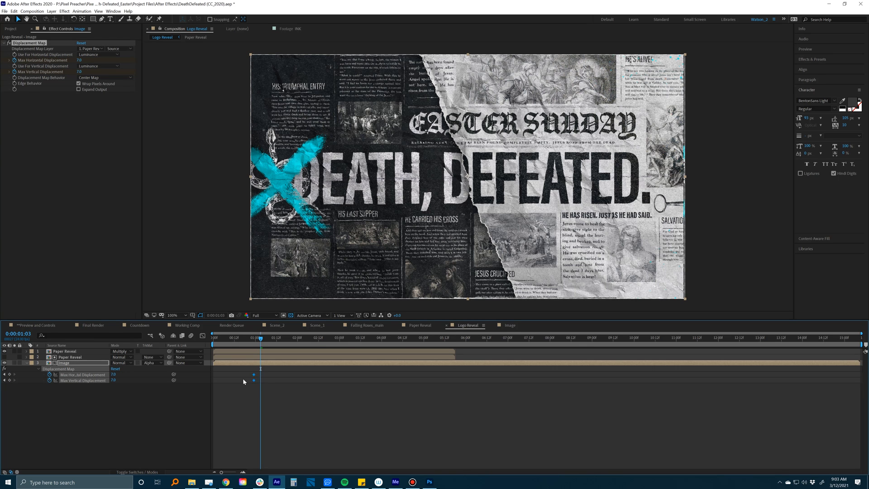
left_click(248, 340)
mouse_move(248, 340)
left_mouse_down()
mouse_move(269, 341)
mouse_move(259, 341)
left_mouse_up()
left_click_drag(243, 376, 250, 376)
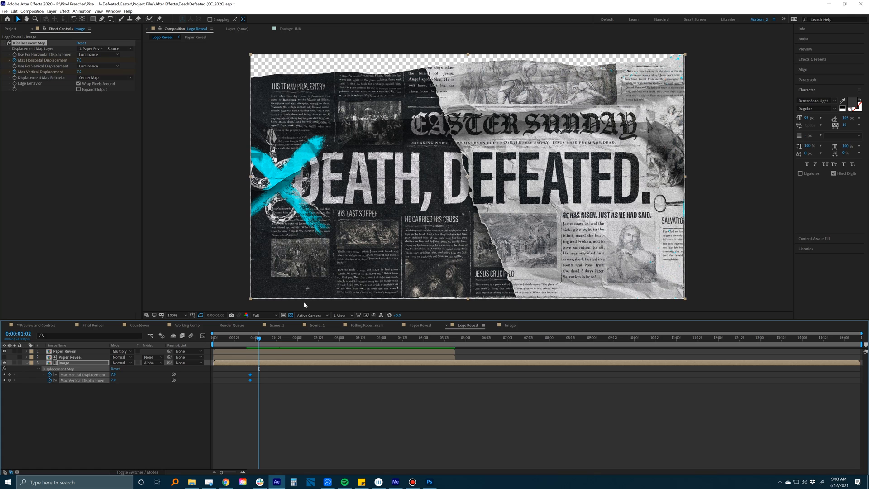
- At 0:00:01:02, set Max Horizontal and Max Vertical Displacement to 1
left_click(79, 60)
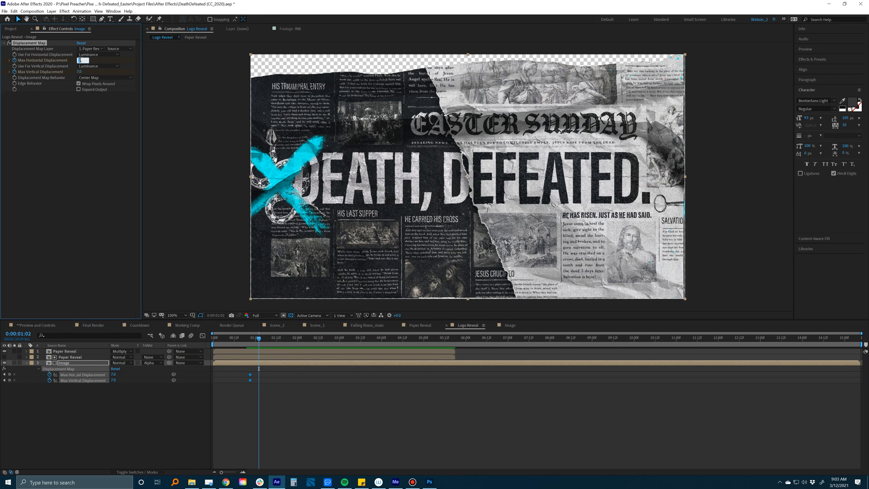
type("1")
key("Tab")
type("1")
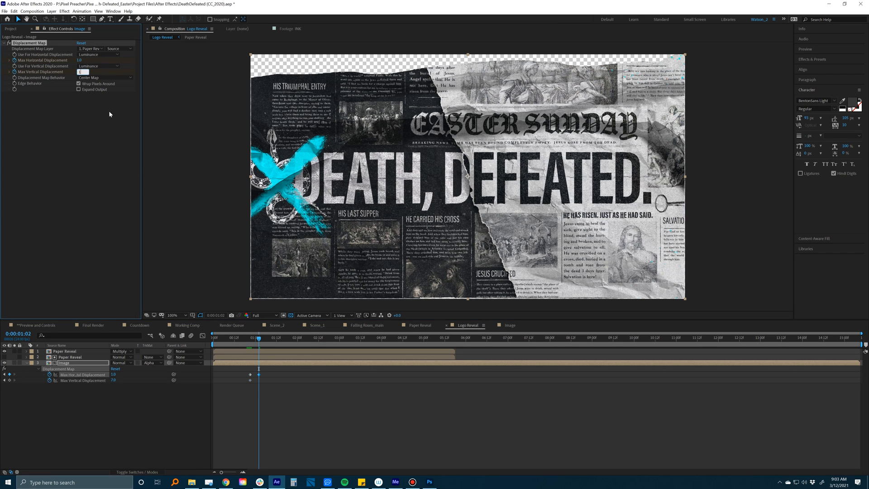
left_click(286, 420)
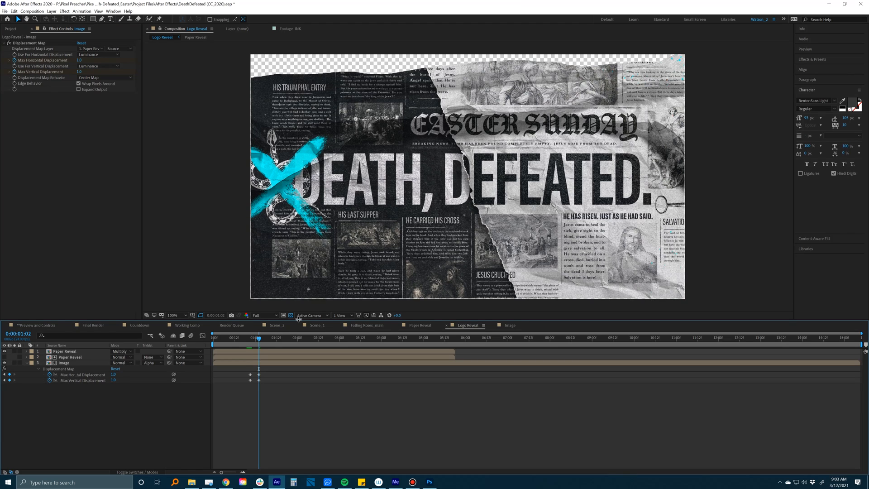
- Convert all four displacement keyframes on the Image layer to hold keyframes
mouse_move(257, 340)
left_mouse_down()
mouse_move(268, 340)
mouse_move(253, 340)
left_mouse_up()
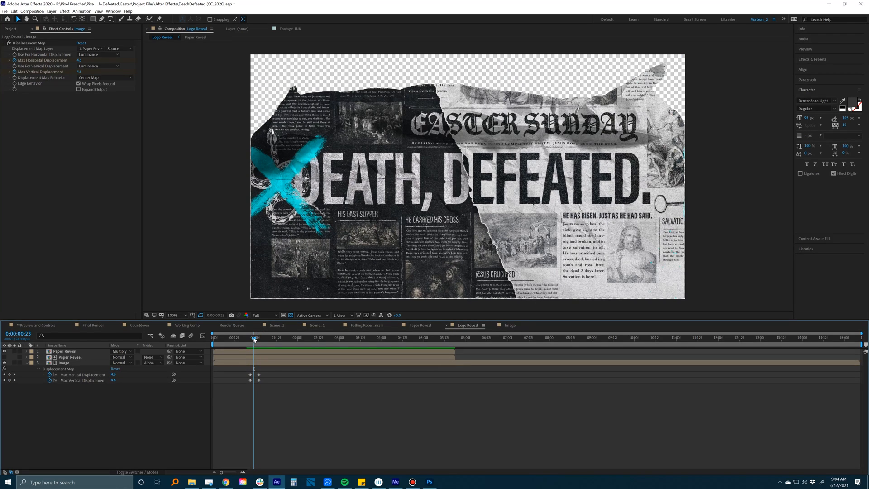
left_click_drag(243, 370, 273, 393)
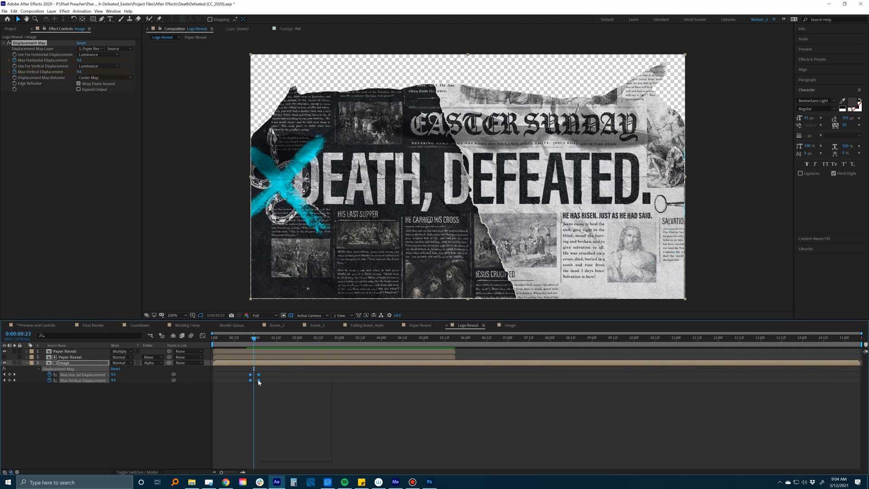
right_click(261, 384)
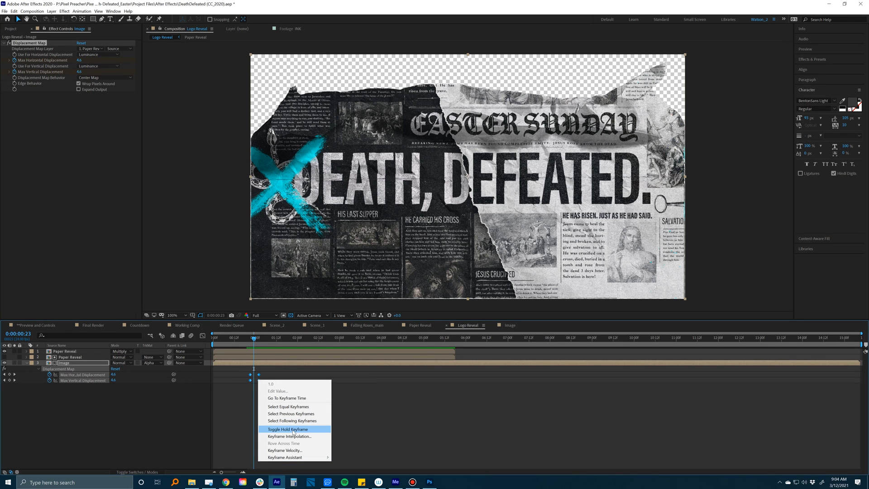
left_click(287, 429)
- Scrub and play back the start of Logo Reveal to examine the stepped displacement change
left_click(252, 338)
mouse_move(252, 340)
left_mouse_down()
mouse_move(267, 340)
mouse_move(256, 338)
left_mouse_up()
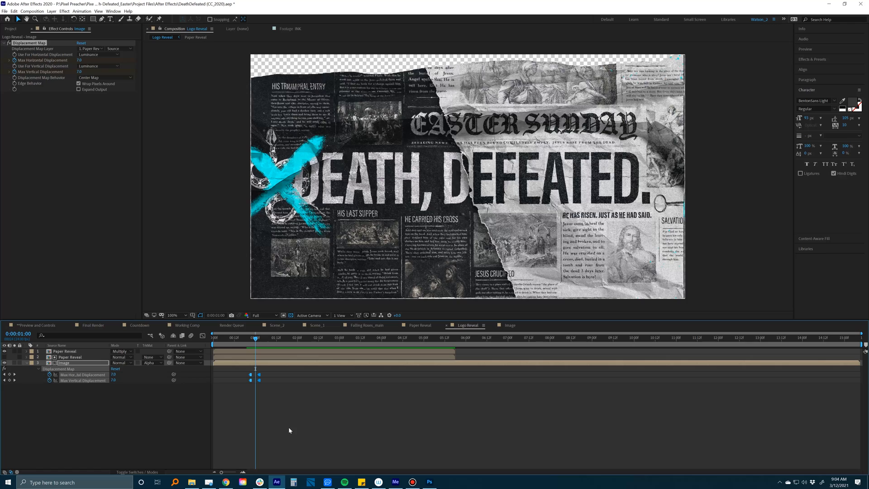
key("space")
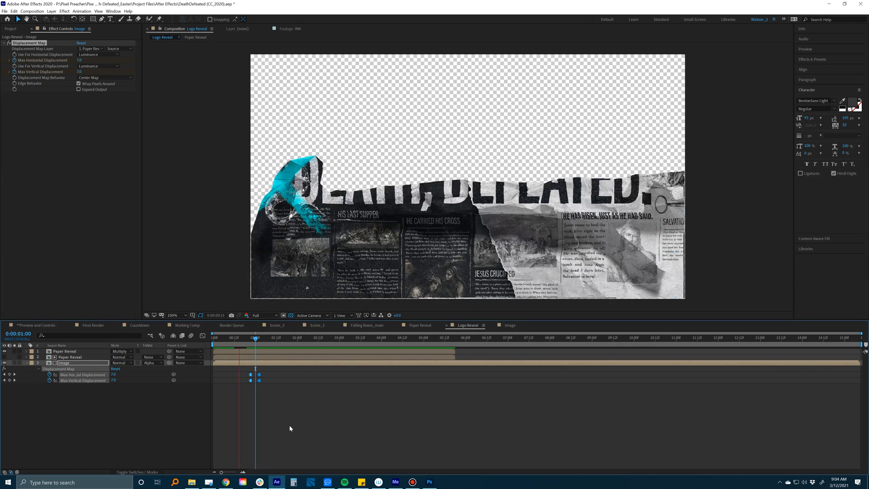
key("space")
key("space")
key("space")
key("space")
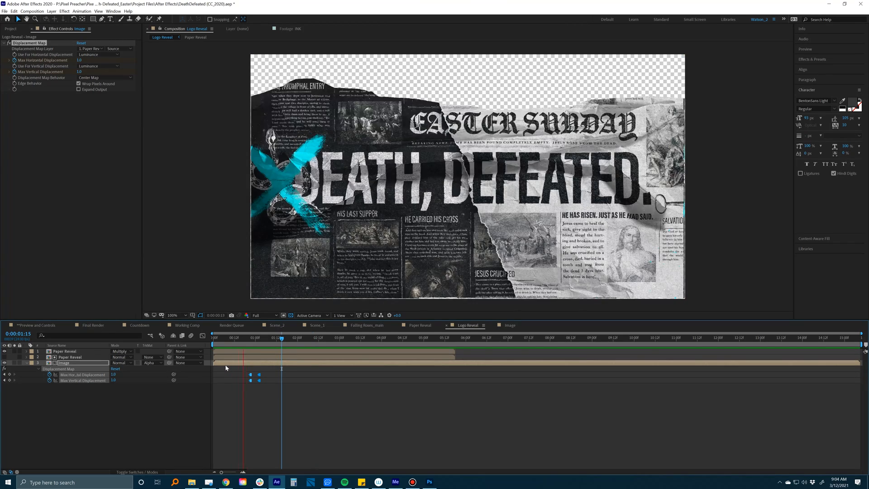
key("space")
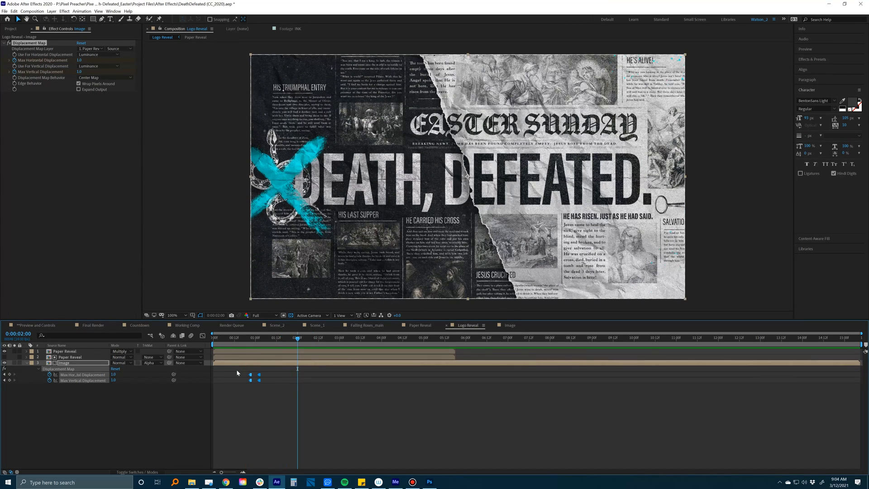
- Shift the two Max Horizontal Displacement keyframes earlier, starting at about 0:00:00:17, and preview the reveal
left_click(236, 369)
left_click(260, 374)
left_click_drag(260, 375, 254, 374)
key("space")
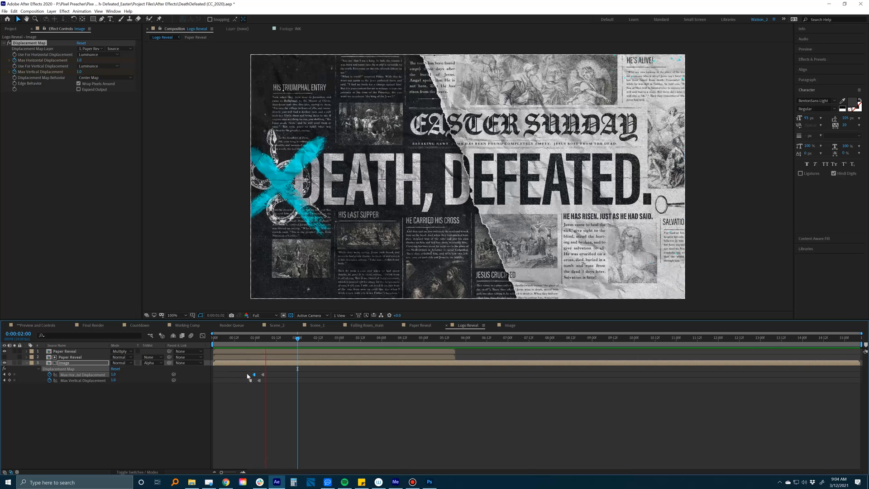
key("space")
left_click_drag(266, 371, 239, 375)
key("space")
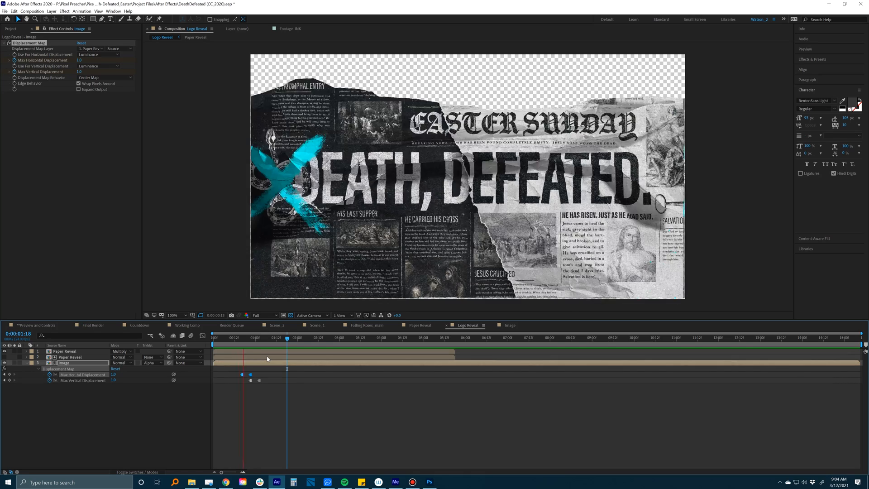
key("space")
- At 0:00:01:00, solo the top Paper Reveal layer
left_click_drag(249, 339, 255, 338)
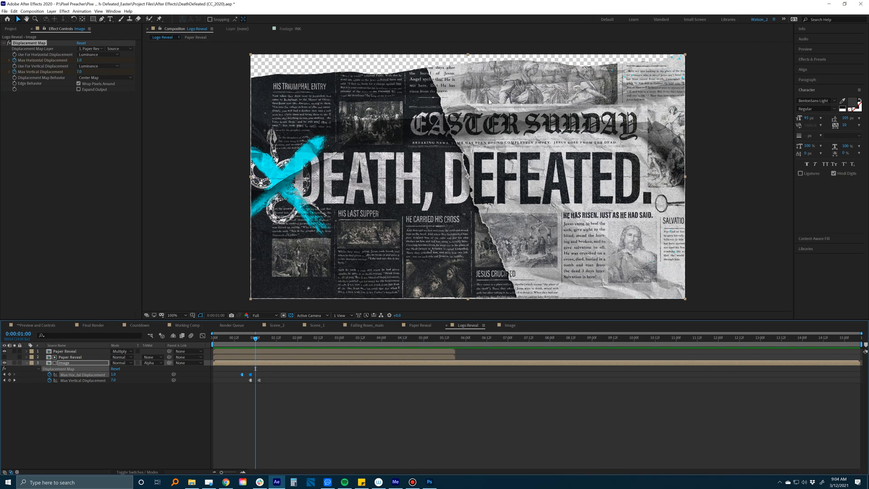
left_click(15, 352)
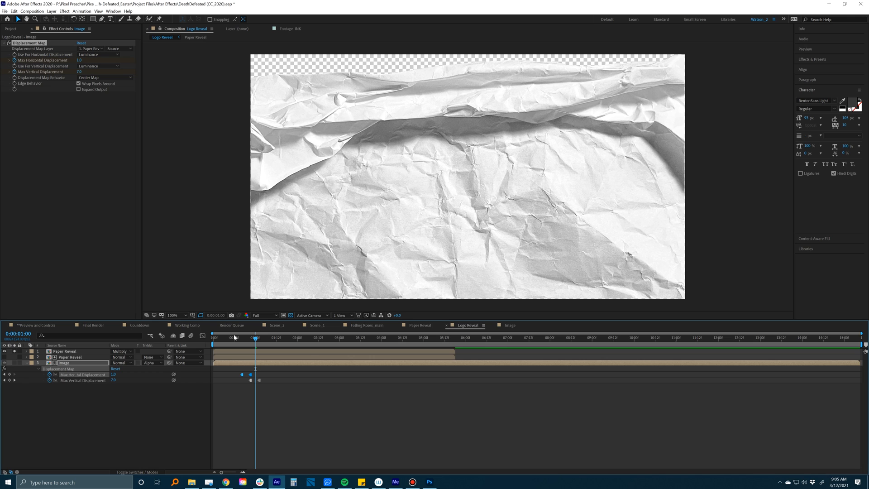
- At 0:00:00:12, duplicate the top Paper Reveal layer and turn off solo on the lower Multiply copy
left_click(234, 338)
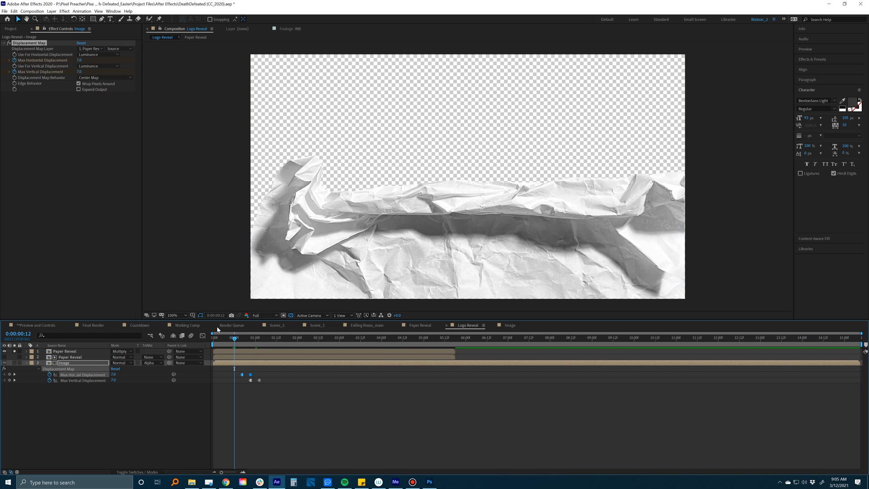
left_click(53, 352)
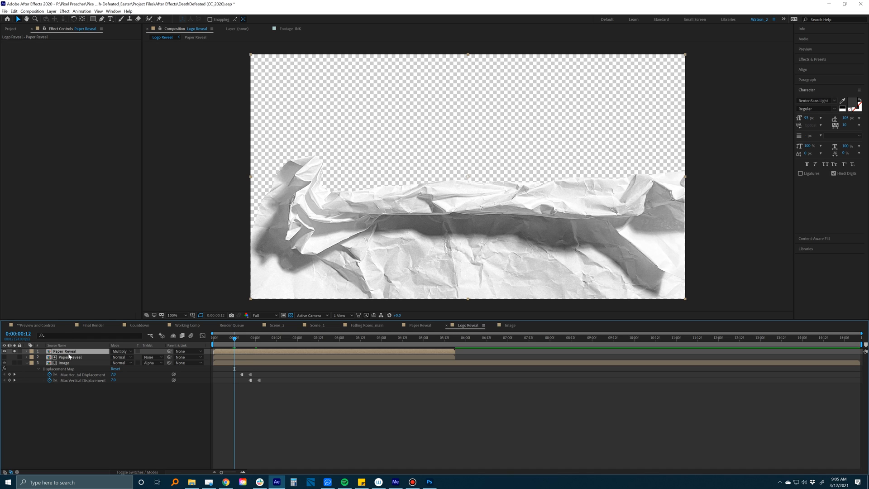
key("ctrl+d")
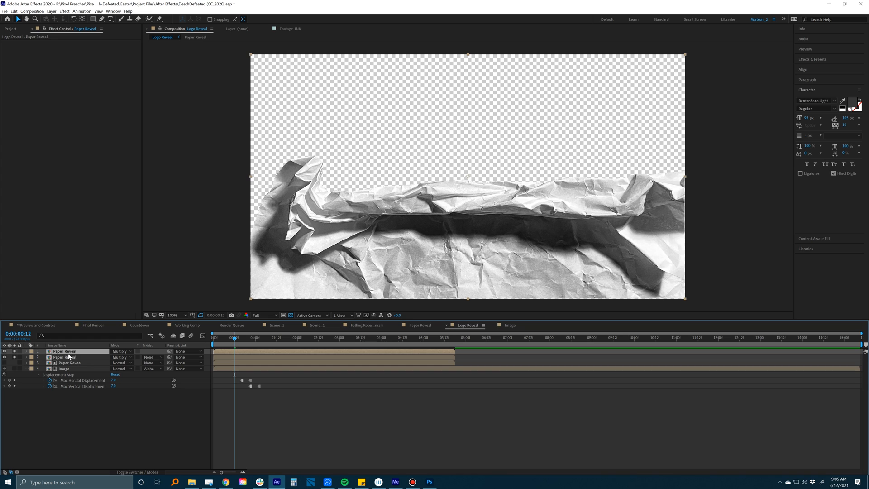
left_click(14, 357)
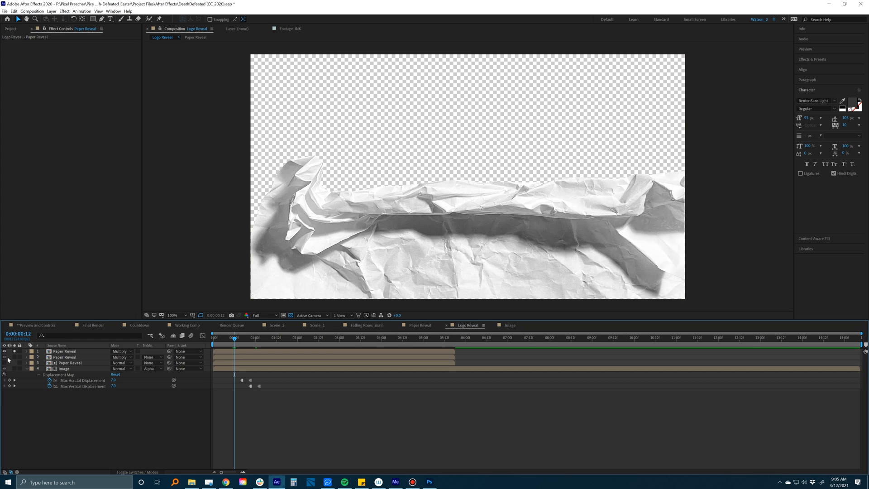
- Select the top Paper Reveal layer, scrub through the soloed paper's opening frames and stop at 0:00:00:04
left_click(53, 352)
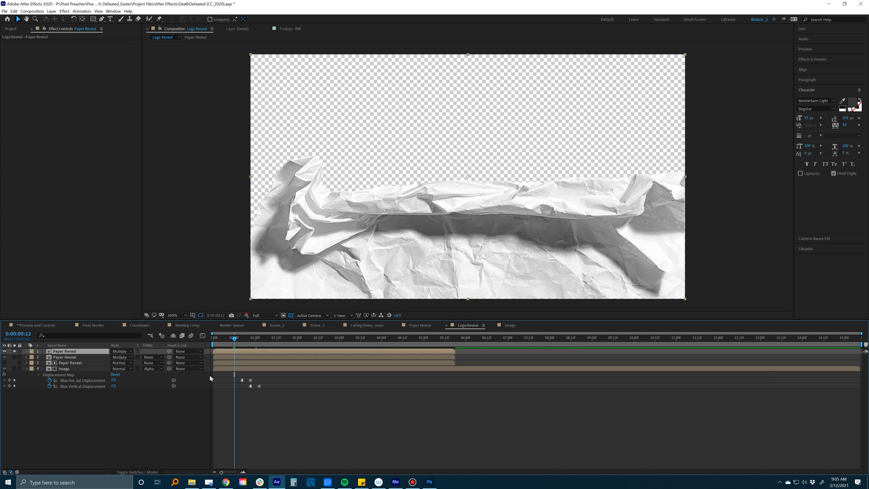
left_click_drag(234, 340, 263, 339)
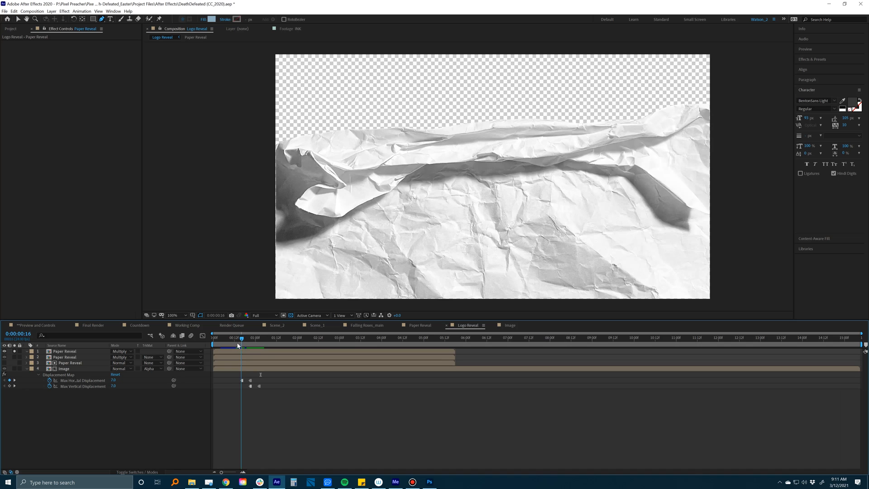
left_click_drag(244, 346, 220, 347)
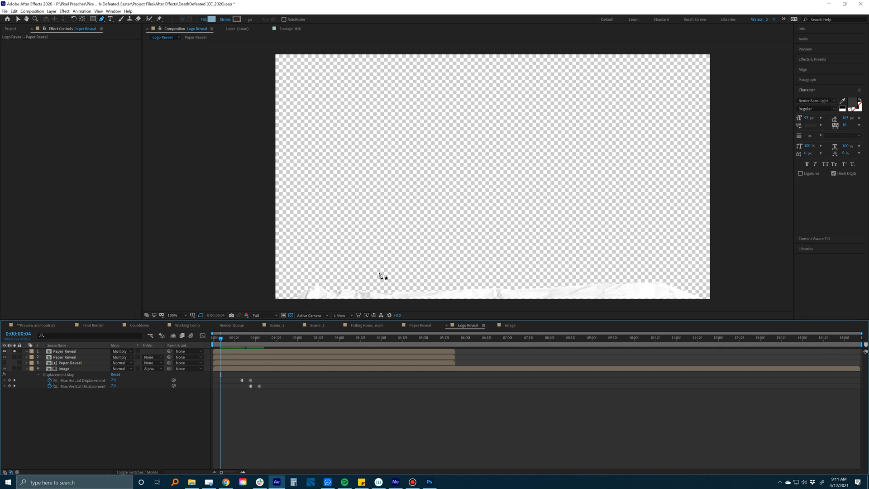
- At frame 10, draw a closed Pen mask on the top Paper Reveal layer, tracing the lower fold and enclosing the area beneath it
left_click_drag(422, 242, 424, 214)
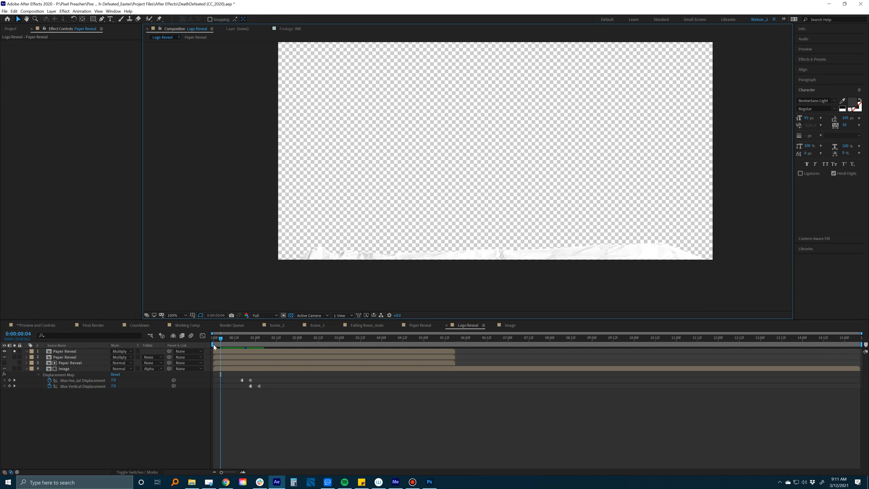
left_click_drag(225, 340, 232, 341)
key("Page_Up")
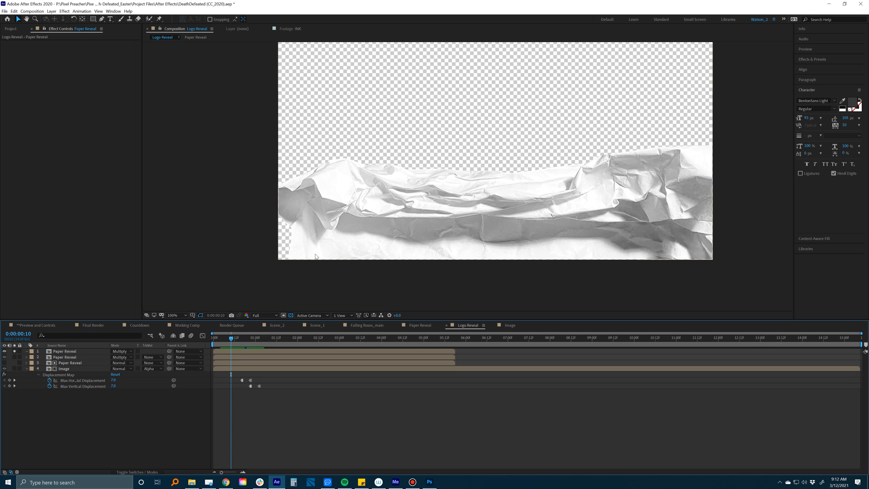
left_click(246, 351)
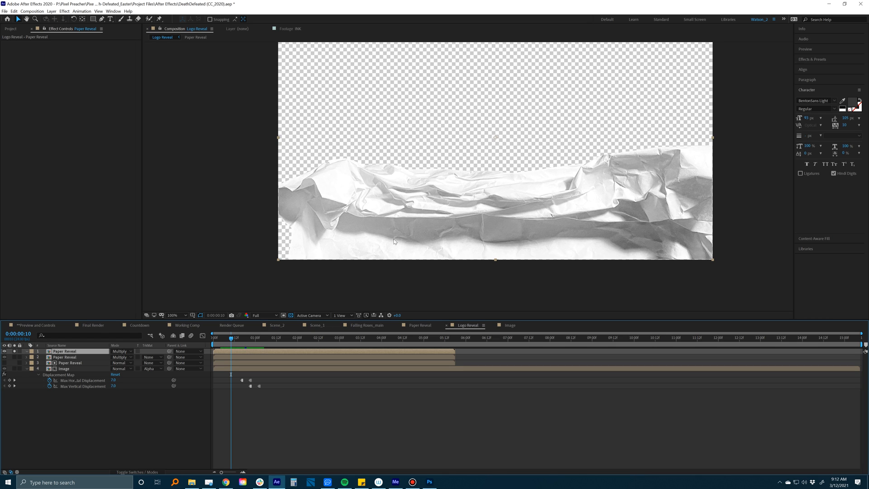
key("g")
left_click(265, 200)
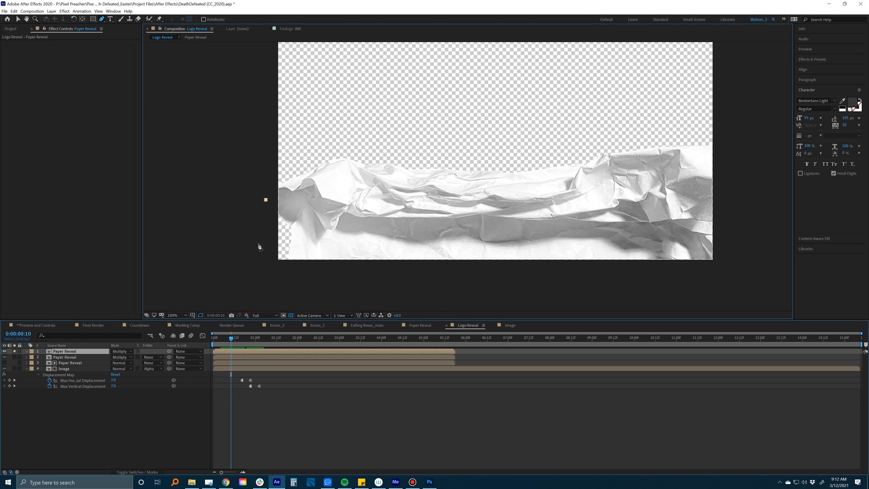
left_click(266, 269)
left_click(730, 269)
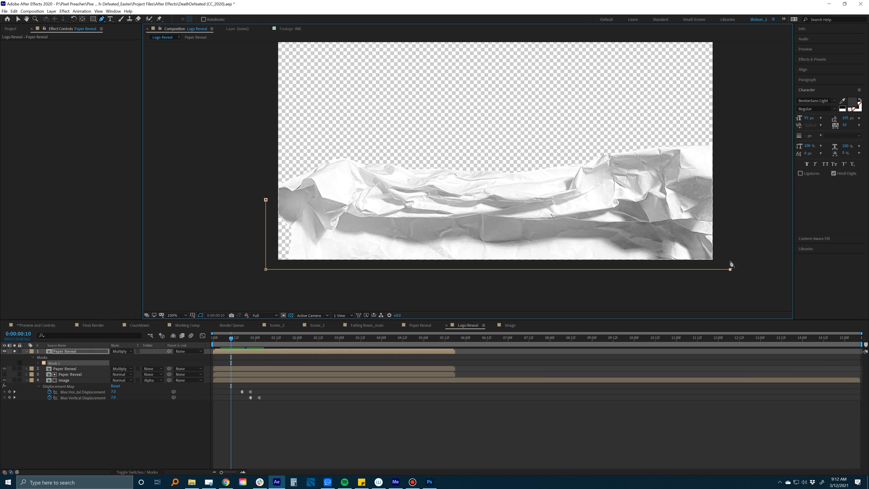
left_click(730, 231)
left_click(712, 235)
left_click(691, 232)
left_click(669, 221)
left_click(627, 222)
left_click(569, 218)
left_click(539, 221)
left_click(504, 218)
left_click(483, 214)
left_click(454, 219)
left_click(395, 218)
left_click(355, 217)
left_click(339, 223)
left_click(332, 228)
left_click(319, 219)
left_click(316, 214)
left_click(307, 204)
left_click(306, 189)
left_click(292, 192)
left_click(284, 188)
left_click(277, 191)
left_click(266, 200)
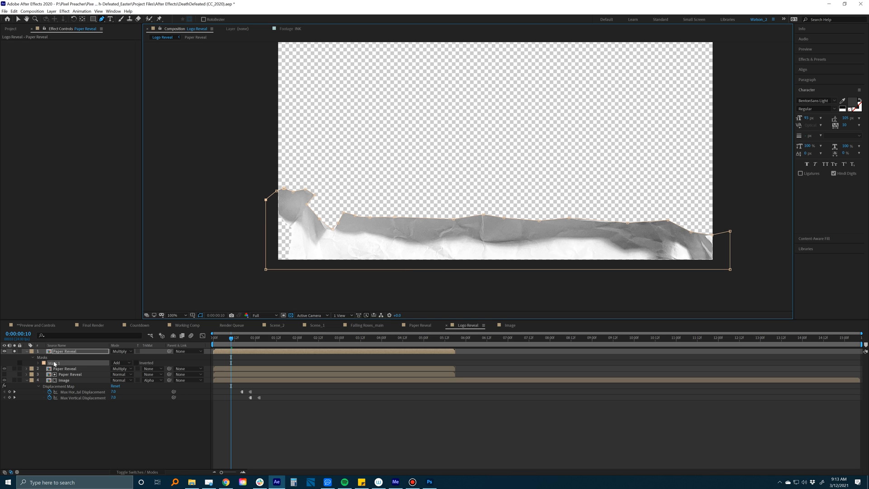
- Set the new mask's mode to Subtract and start Mask Path keyframing at frame 10
left_click(118, 366)
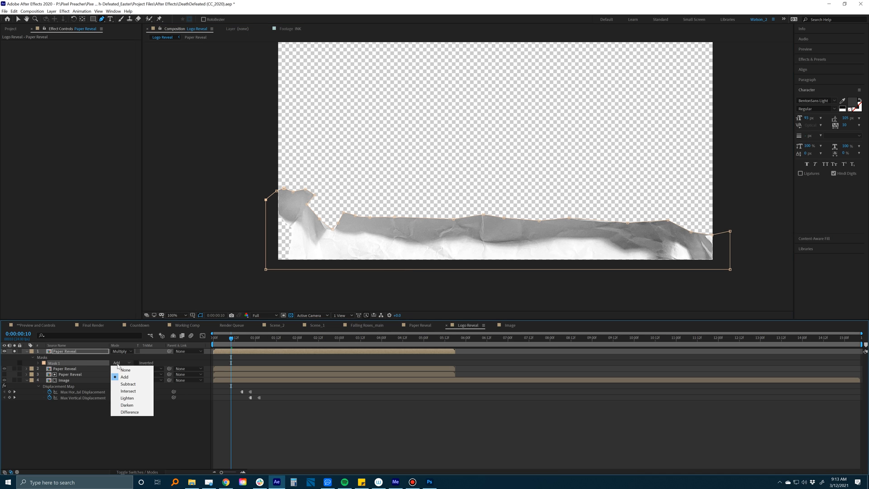
left_click(122, 383)
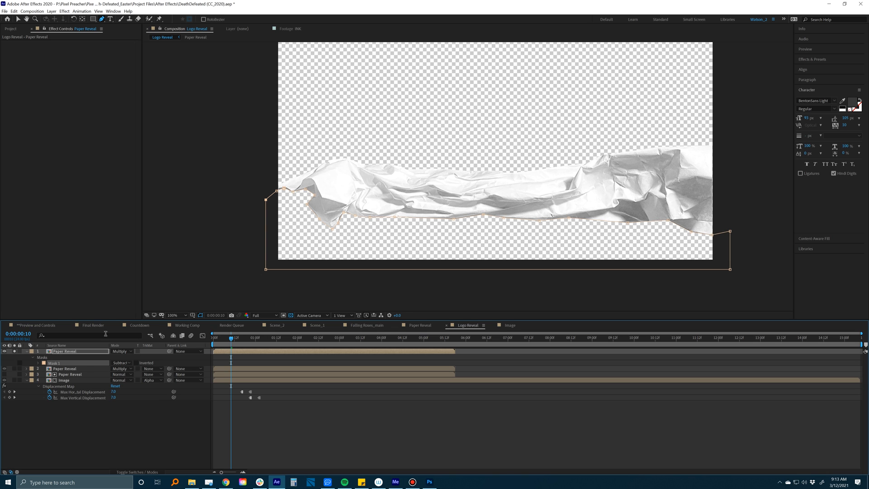
left_click(84, 352)
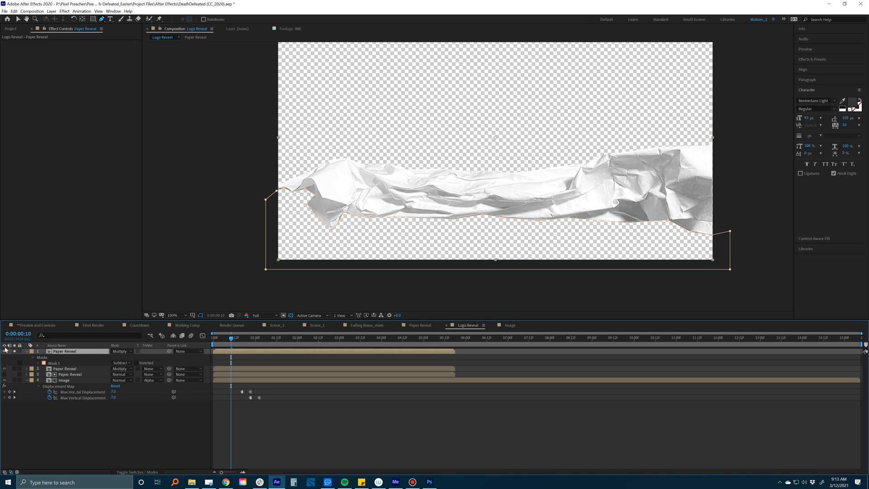
left_click(39, 363)
left_click(56, 369)
left_click(49, 368)
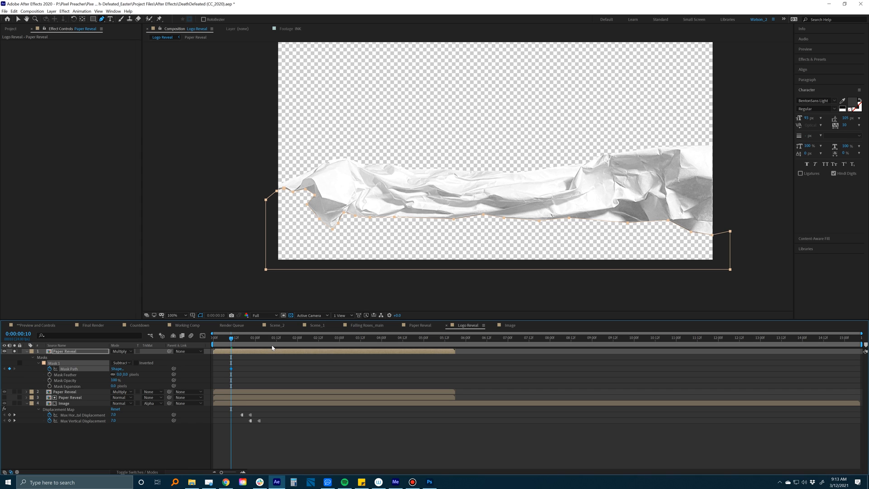
- At frame 8, move the whole mask down until it sits entirely below the composition's lower edge
key("Page_Up")
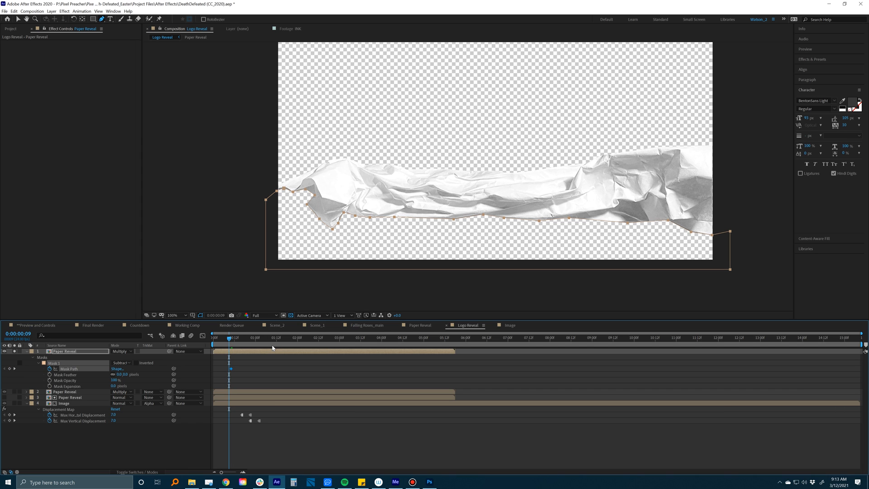
key("Page_Up")
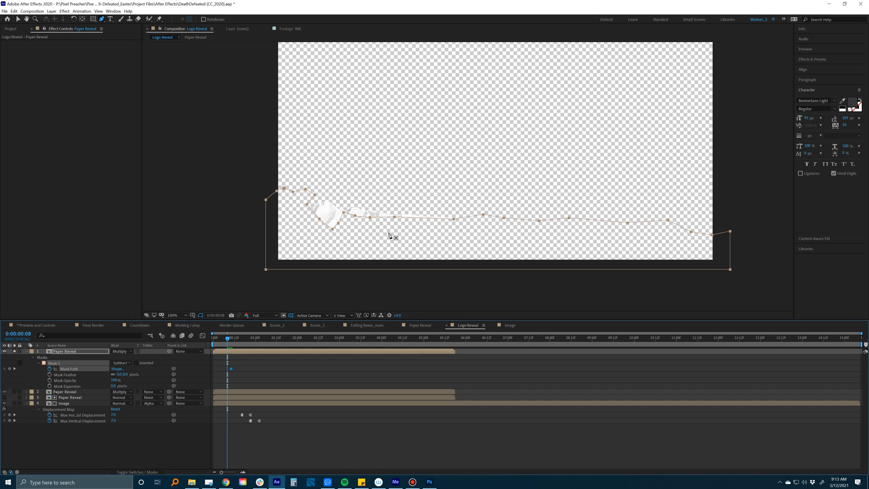
key("v")
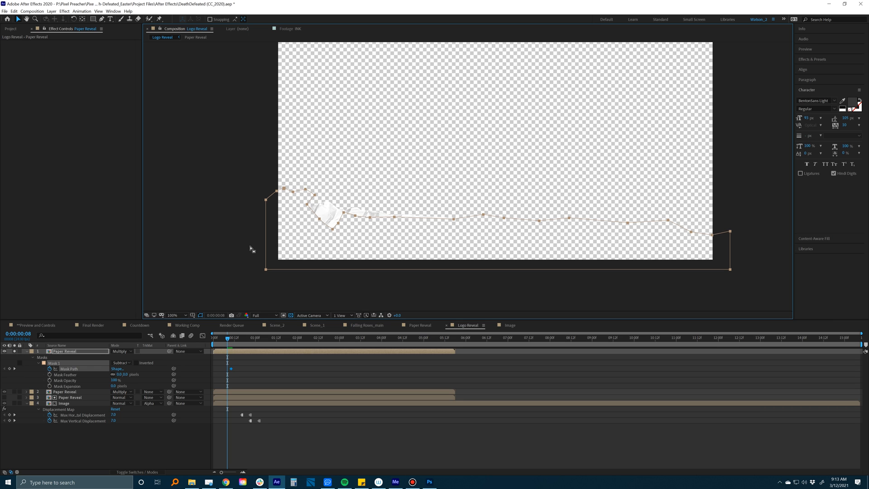
double_click(332, 230)
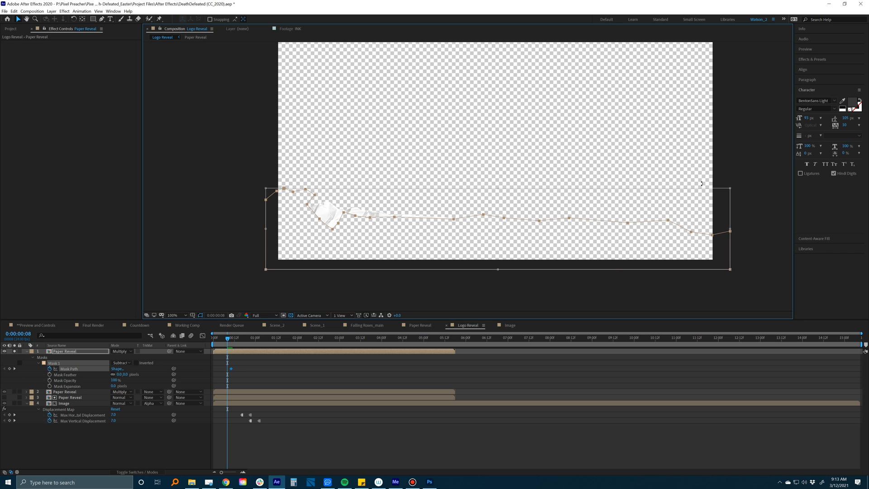
left_click_drag(331, 216, 328, 294)
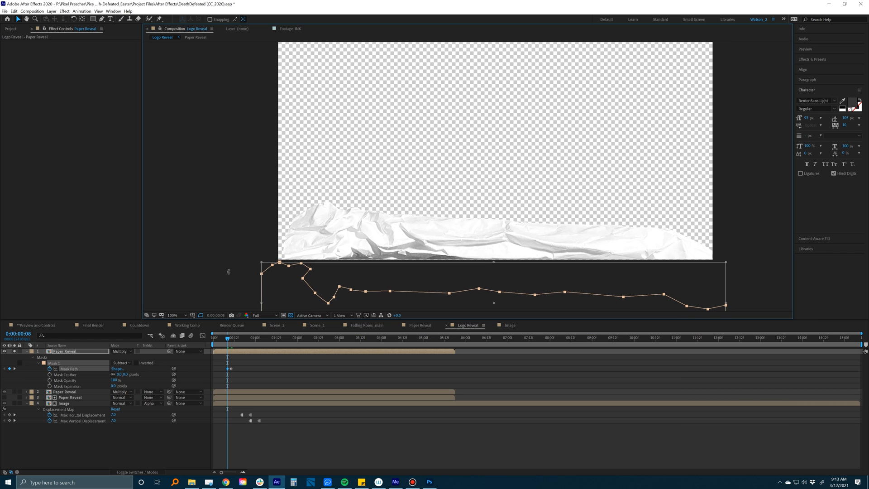
- At frame 8, raise the mask points beneath the dark fold in the paper's left half to the composition's lower edge
left_click(267, 371)
left_click(259, 351)
left_click_drag(338, 286, 363, 258)
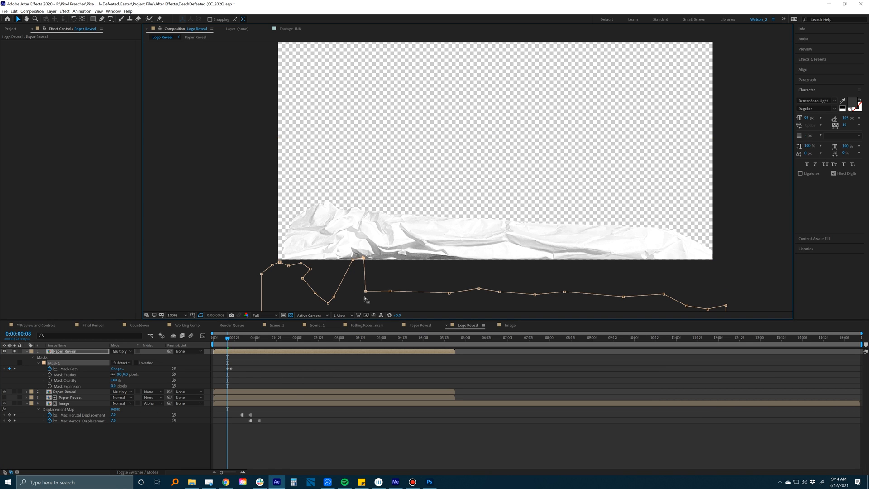
left_click_drag(366, 290, 382, 260)
- At frame 9, move the whole mask up so that it meets the underside of the front paper fold
key("Page_Down")
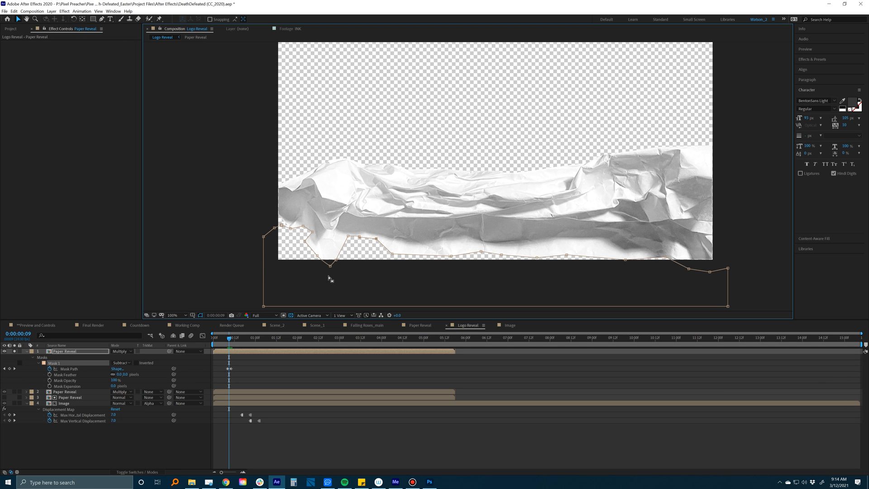
double_click(330, 266)
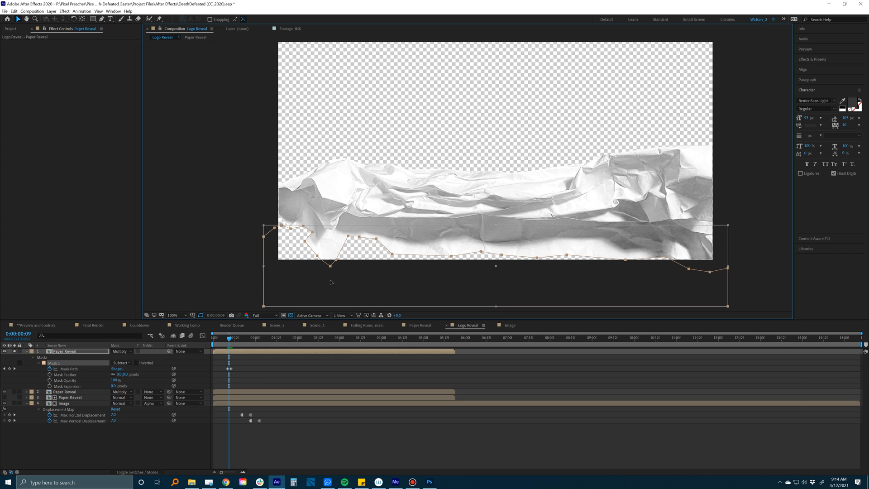
left_click_drag(332, 251, 335, 220)
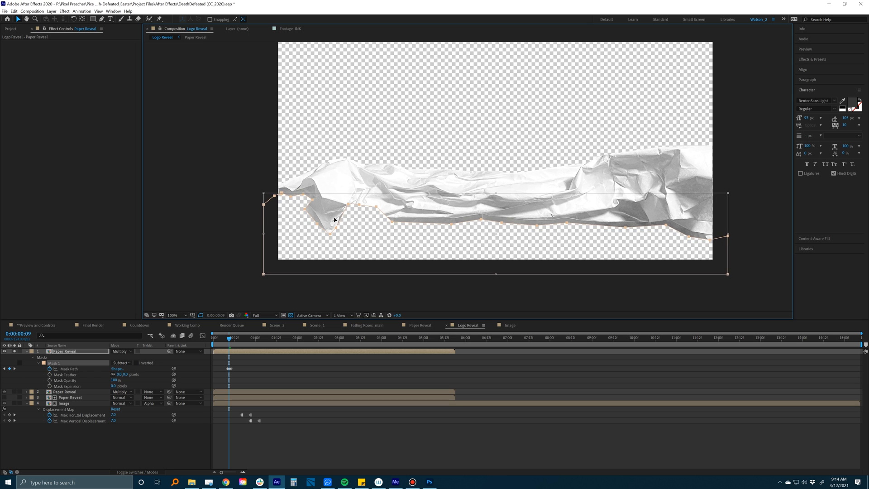
- At frame 9, reposition individual mask points along the fold's lower contour, from the left corner across to the right edge
left_click(235, 356)
left_click(235, 352)
left_click(283, 194)
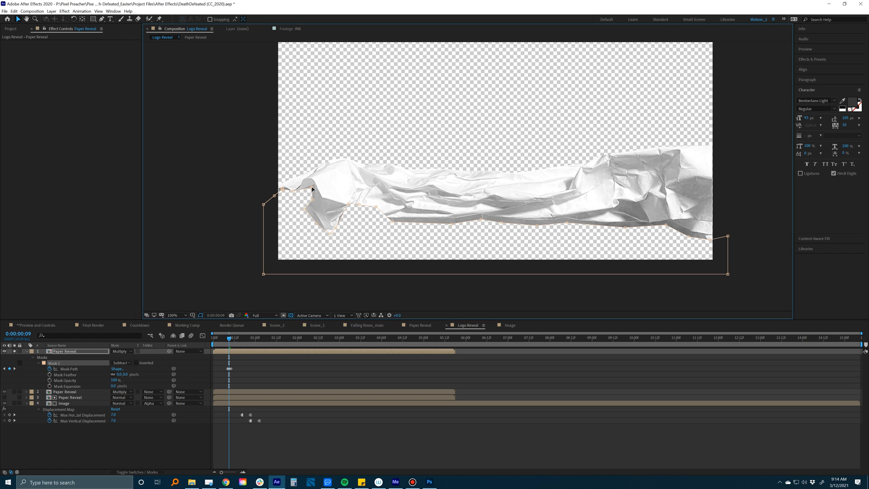
left_click_drag(305, 208, 322, 222)
mouse_move(348, 206)
left_mouse_down()
mouse_move(342, 219)
mouse_move(367, 222)
mouse_move(346, 216)
left_mouse_up()
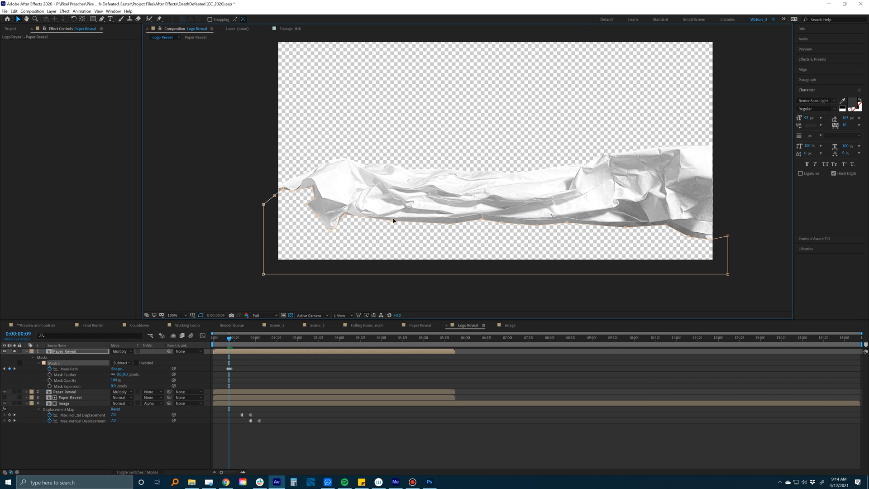
left_click_drag(451, 225, 538, 221)
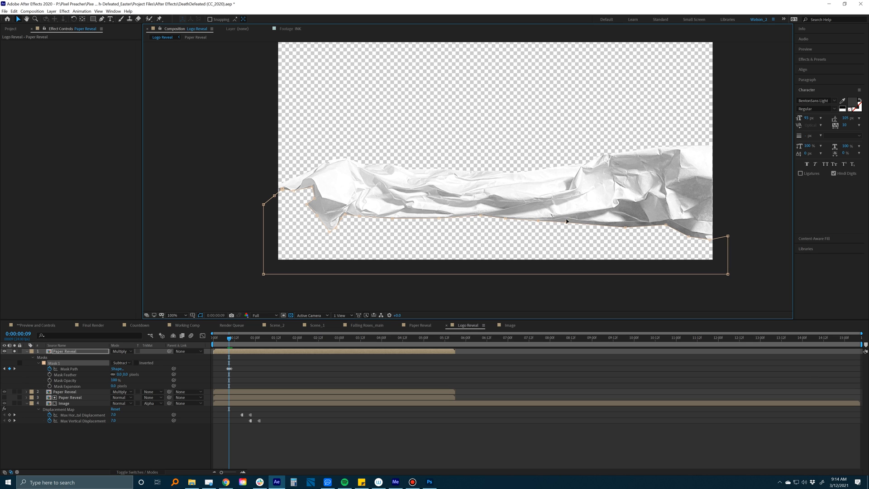
left_click_drag(625, 228, 614, 223)
left_click_drag(666, 225, 706, 237)
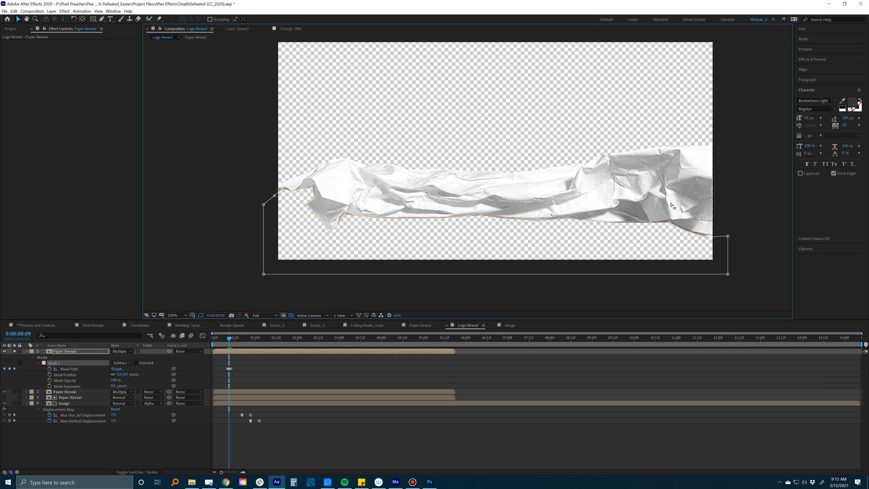
- At frame 12, reshape the top Paper Reveal layer's mask to follow the underside of the rising paper roll
left_click(228, 352)
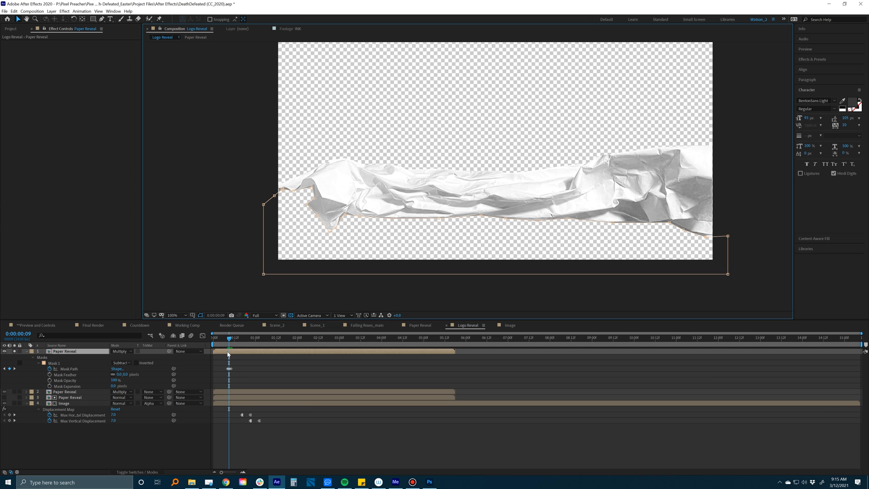
key("Page_Down")
key("Page_Down")
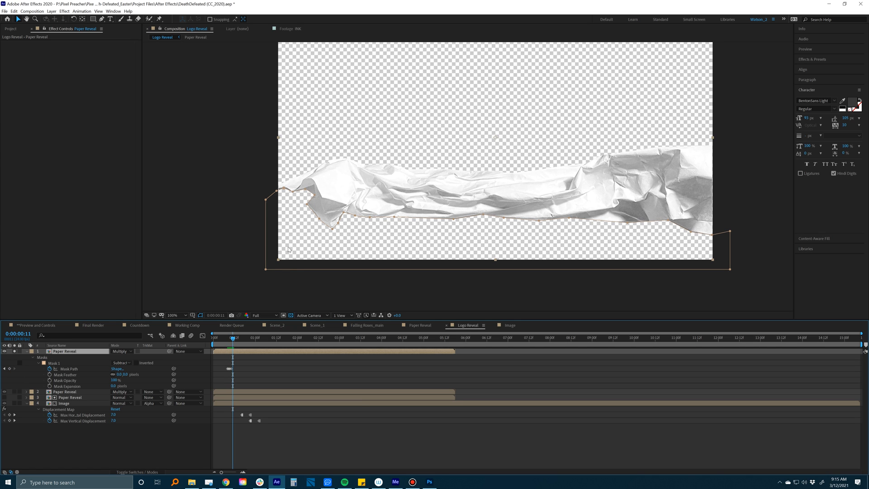
key("Page_Down")
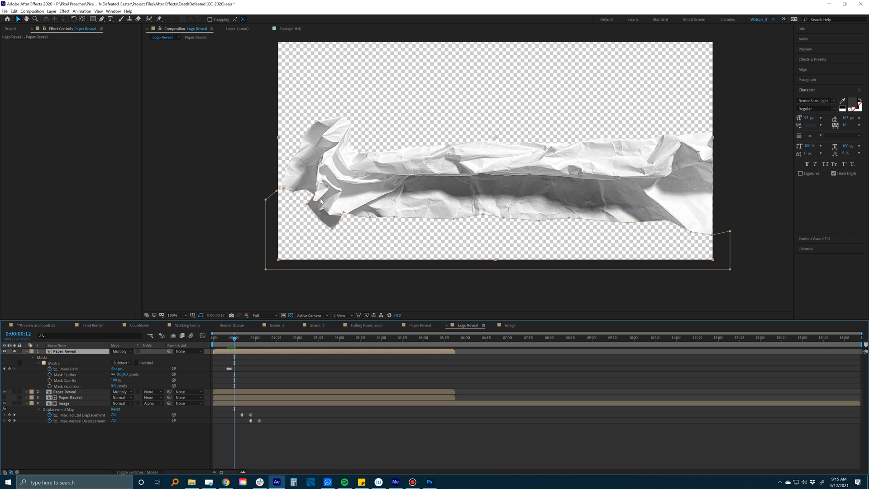
left_click_drag(277, 191, 317, 124)
left_click_drag(284, 188, 327, 147)
left_click_drag(314, 194, 318, 162)
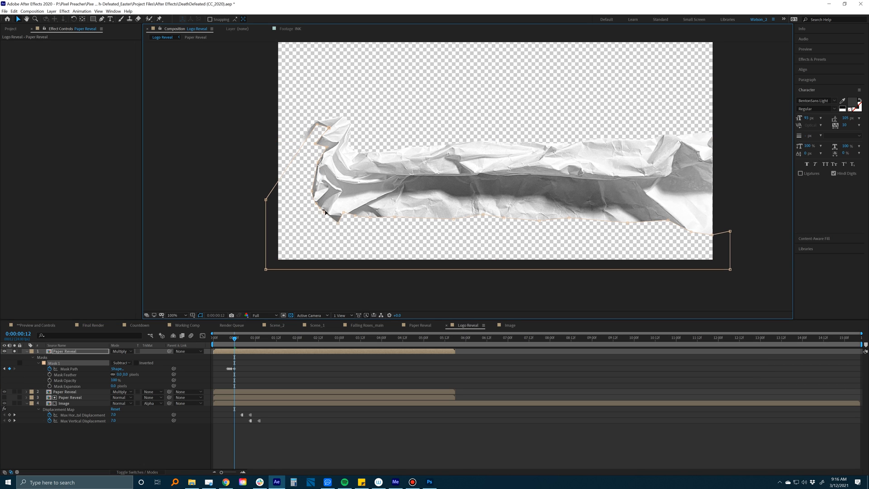
left_click_drag(355, 215, 375, 199)
left_click_drag(395, 217, 409, 177)
left_click_drag(503, 218, 528, 176)
left_click_drag(628, 223, 631, 183)
left_click_drag(668, 220, 649, 193)
left_click_drag(691, 232, 672, 172)
left_click_drag(712, 234, 714, 160)
- At frame 15, reshape the mask points to follow the lower edge of the paper roll across the full width
left_click_drag(235, 338, 240, 338)
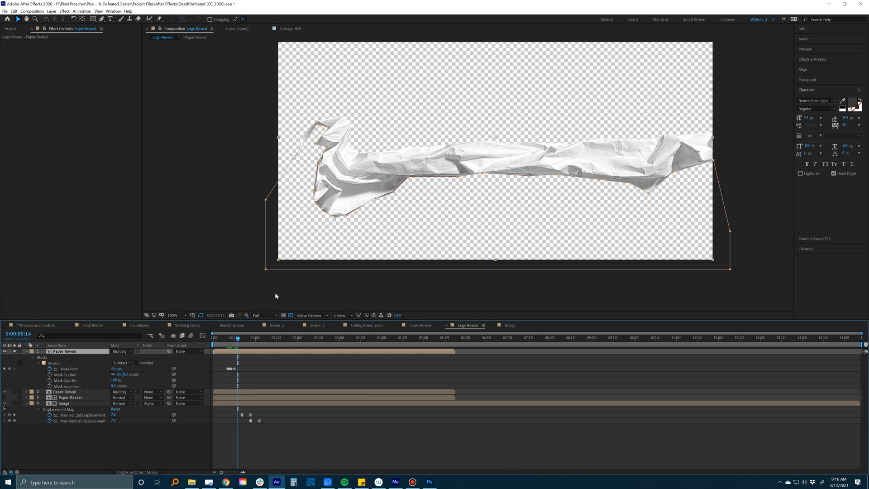
left_click_drag(317, 124, 264, 146)
left_click_drag(329, 128, 288, 137)
left_click_drag(317, 162, 313, 175)
left_click_drag(323, 210, 391, 155)
left_click_drag(348, 214, 409, 139)
left_click_drag(375, 198, 430, 126)
left_click_drag(393, 192, 463, 123)
left_click_drag(409, 177, 496, 123)
left_click_drag(457, 177, 519, 121)
left_click_drag(482, 173, 540, 127)
left_click_drag(528, 175, 568, 122)
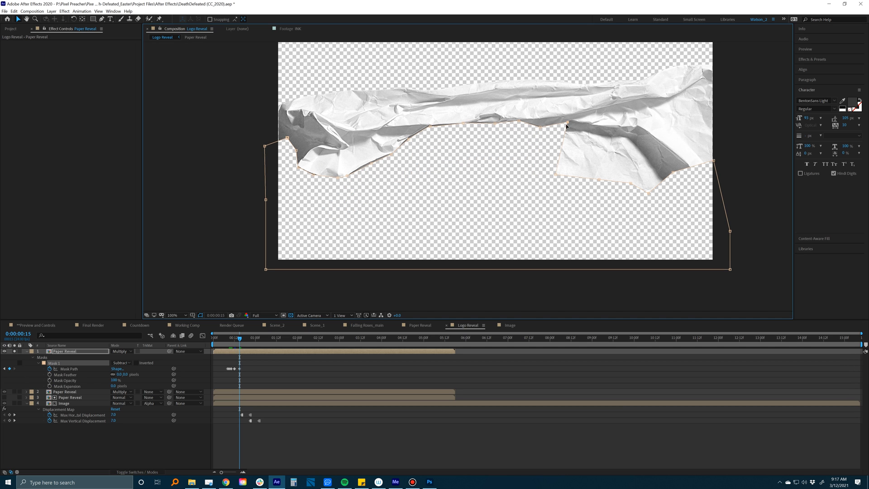
left_click_drag(636, 177, 650, 134)
left_click_drag(648, 193, 672, 151)
left_click_drag(673, 172, 683, 165)
left_click_drag(713, 161, 720, 180)
- At frame 21, raise the mask points to trace the underside of the paper fold near the top of the composition
key("Page_Down")
key("Page_Down")
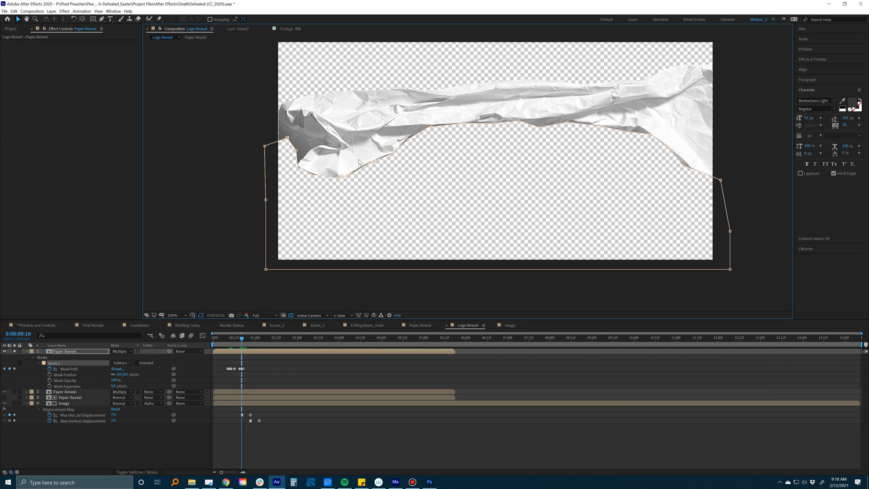
left_click(420, 326)
left_click(468, 325)
key("Page_Down")
key("Page_Down")
key("Page_Down")
key("Page_Down")
left_click_drag(265, 146, 273, 87)
left_click_drag(288, 137, 295, 89)
left_click_drag(296, 150, 305, 98)
left_click_drag(298, 168, 348, 99)
left_click_drag(338, 178, 375, 80)
left_click_drag(347, 176, 383, 72)
left_click_drag(372, 161, 399, 69)
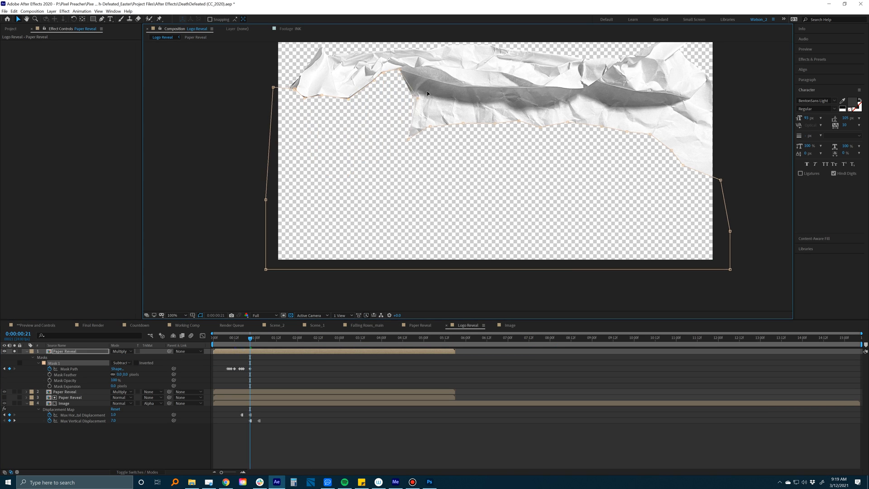
left_click_drag(650, 135, 659, 94)
left_click_drag(671, 151, 675, 96)
left_click_drag(683, 165, 689, 99)
left_click_drag(720, 180, 721, 77)
- At 0:00:01:00, adjust the mask points at both ends and along the right half to match the remaining paper's lower edge
key("Page_Down")
key("Page_Down")
key("Page_Down")
left_click_drag(273, 87, 274, 113)
left_click_drag(295, 89, 302, 109)
left_click_drag(584, 89, 585, 79)
left_click_drag(632, 91, 626, 83)
left_click_drag(689, 98, 683, 87)
left_click_drag(720, 77, 714, 106)
- At 0:00:01:03, move the mask path upward to cover the last of the paper at the top of the composition
key("Page_Down")
key("Page_Down")
key("Page_Down")
left_click_drag(302, 148, 303, 48)
- Play back the masked paper animation and check the mask's fit around frames 17 and 18
key("Page_Up")
key("Page_Up")
left_click(292, 381)
left_click(291, 380)
key("XF86AudioPlay")
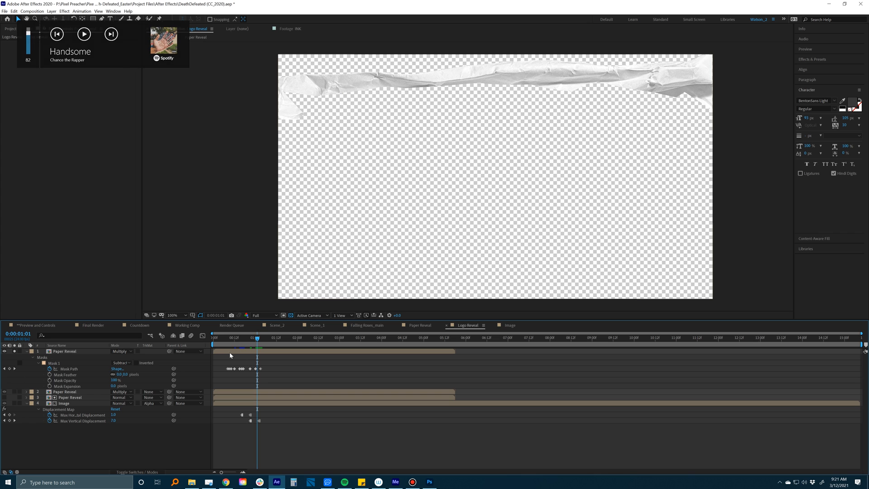
key("space")
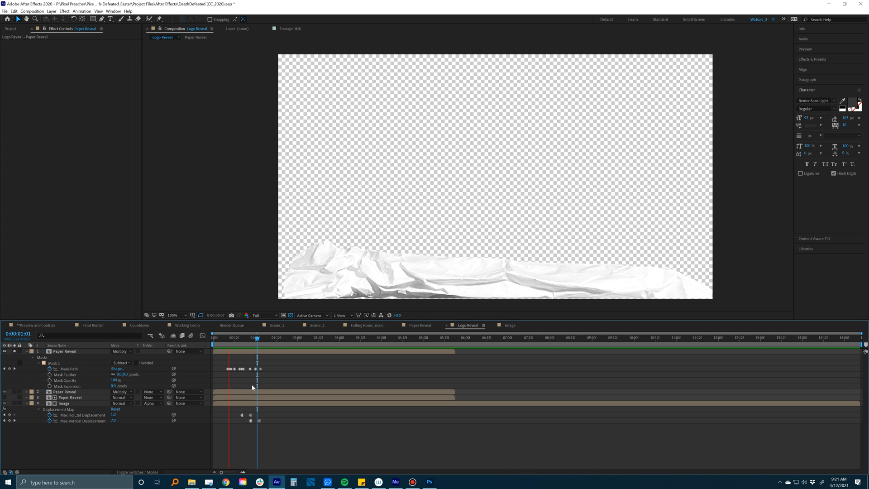
left_click_drag(225, 335, 243, 341)
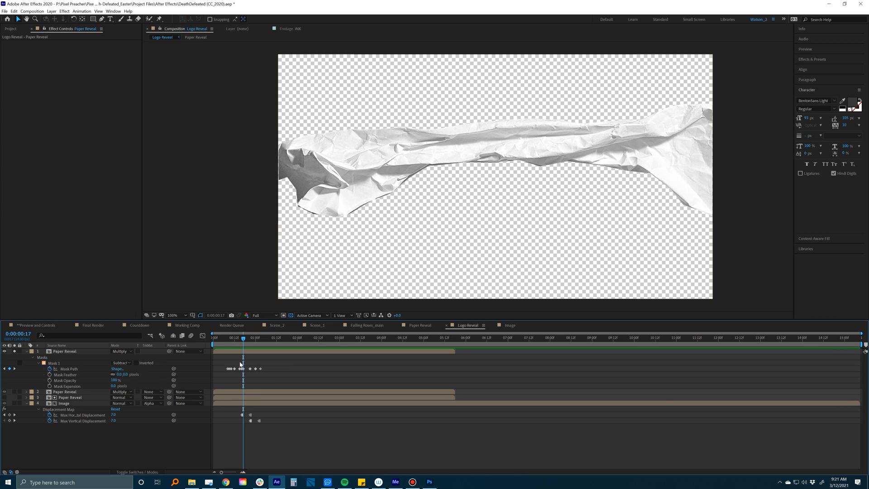
key("equal")
key("equal")
left_click_drag(243, 341, 251, 341)
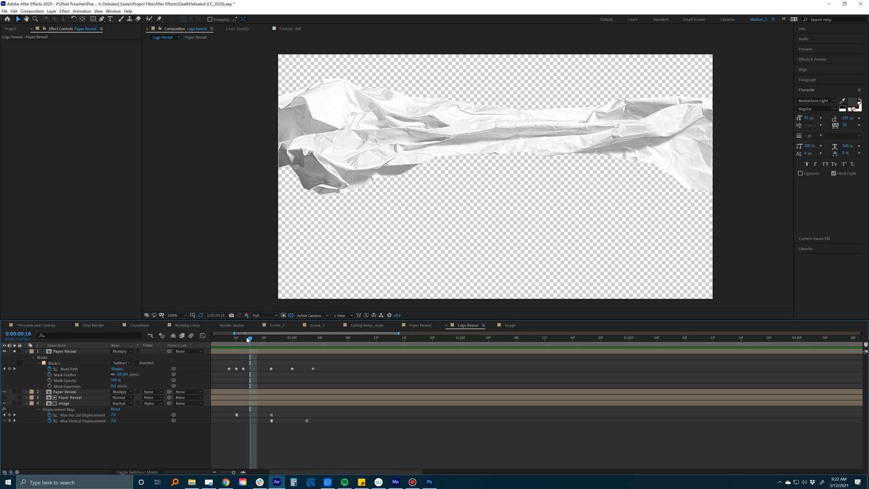
- Convert all Mask Path keyframes of the top Paper Reveal layer to hold keyframes
left_click(260, 341)
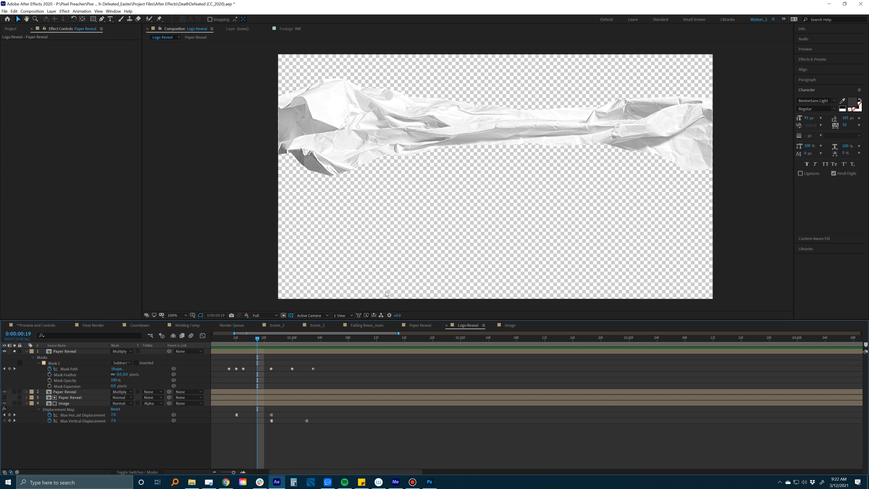
key("minus")
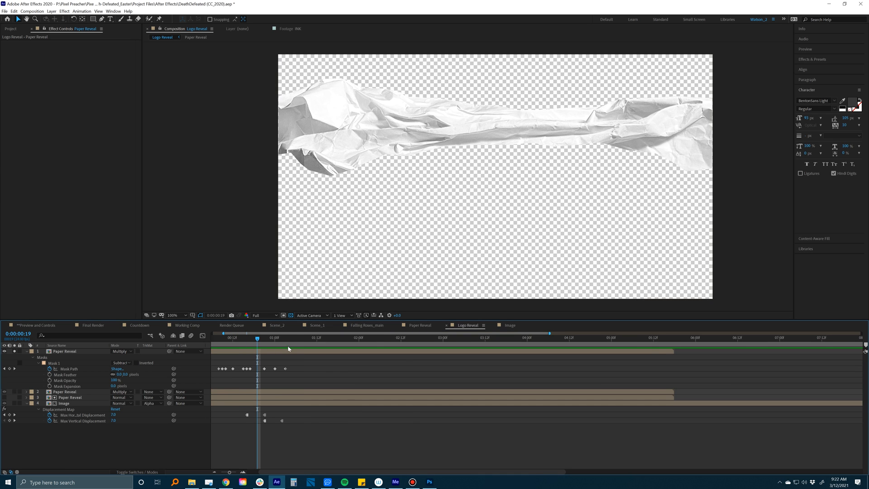
scroll(281, 363, "left", 2)
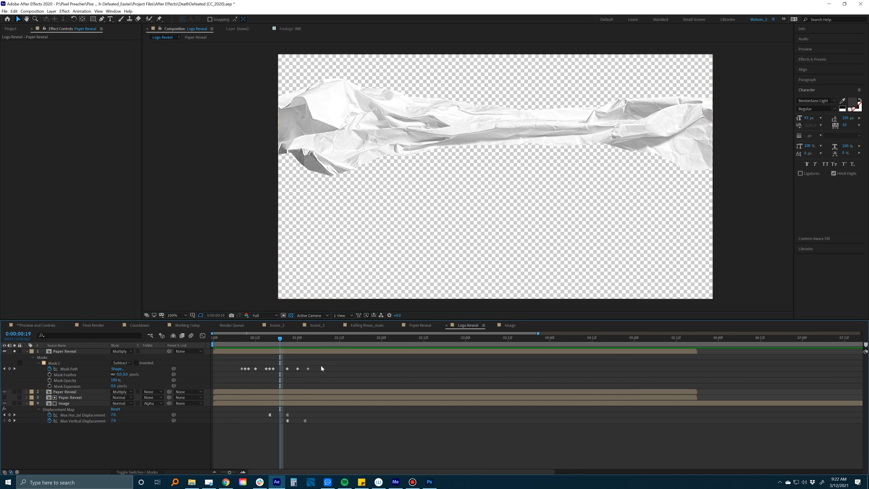
left_click_drag(325, 363, 220, 381)
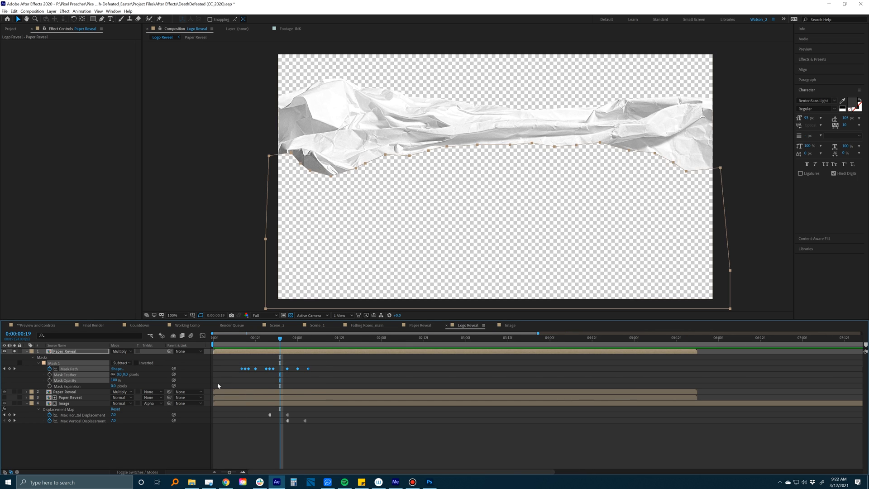
left_click(316, 375)
left_click_drag(322, 357, 246, 368)
right_click(245, 370)
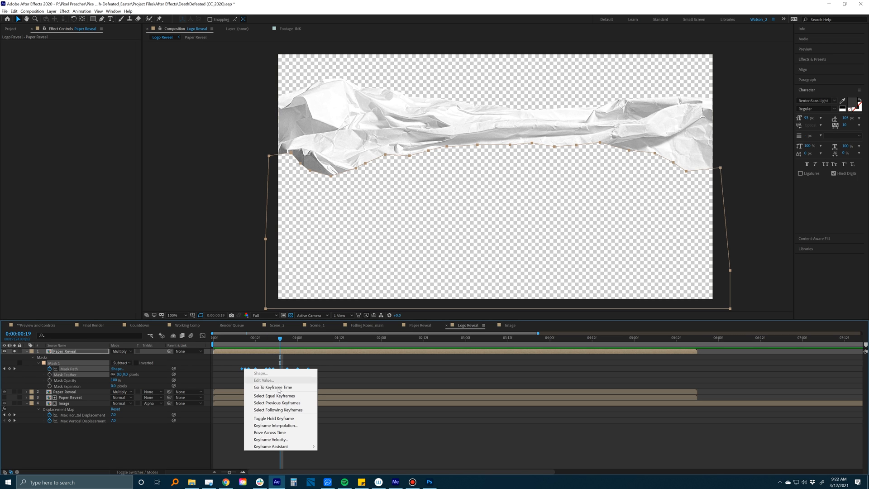
left_click(275, 419)
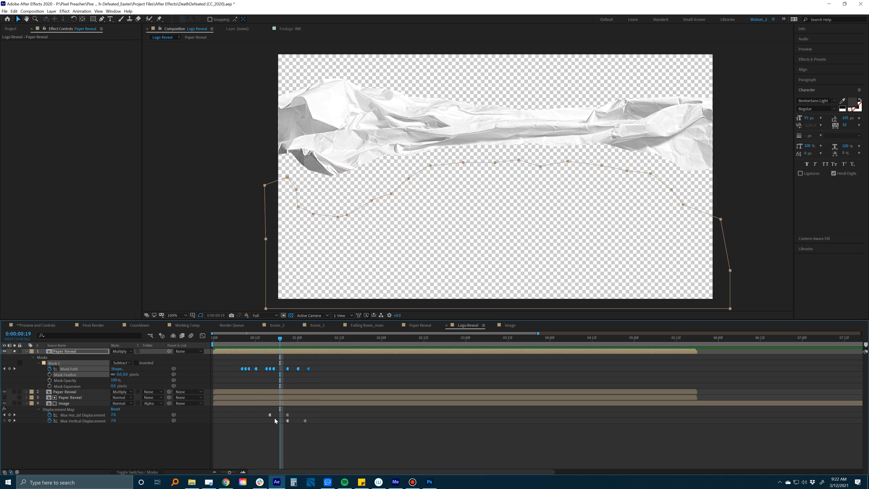
left_click(285, 417)
- Play back the held mask animation and check the mask's fit at frame 14
left_click(238, 338)
left_click_drag(244, 340, 315, 339)
key("space")
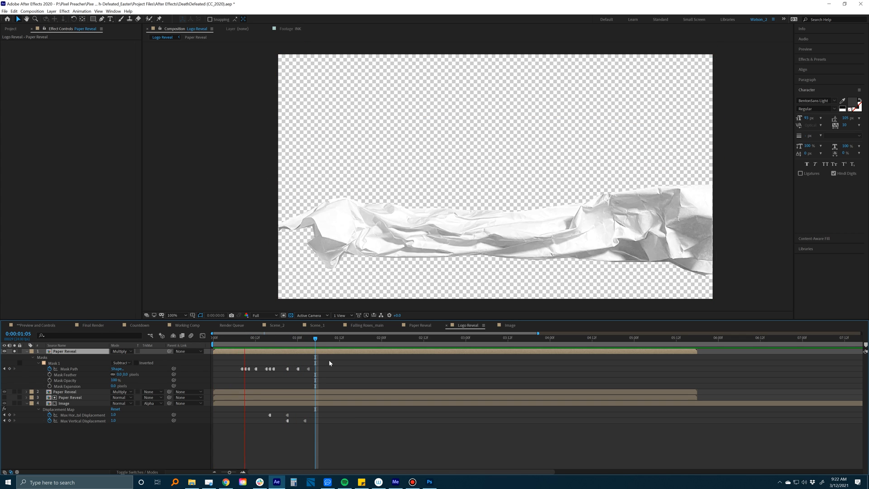
key("space")
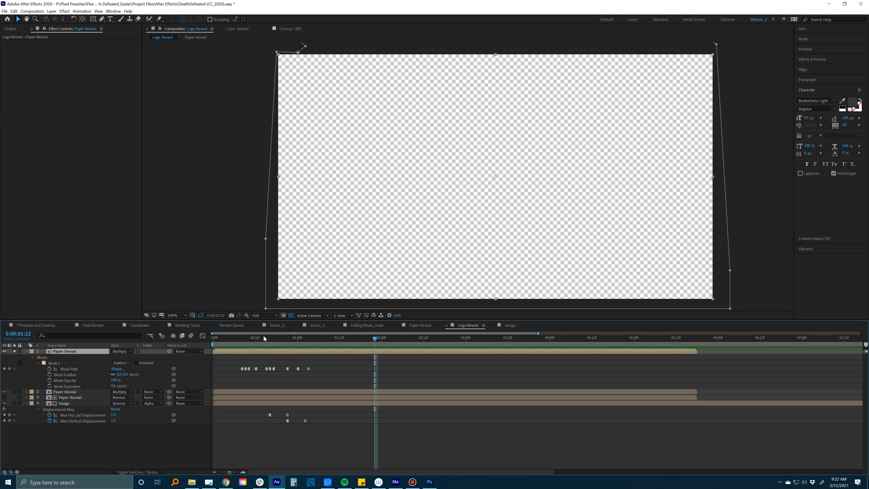
left_click(263, 339)
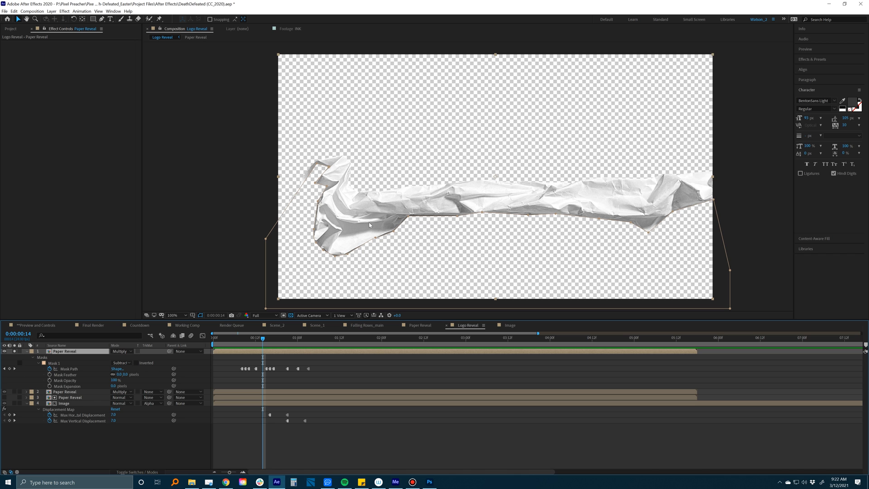
- Turn off solo for the top Paper Reveal layer and set its blending mode to Normal
left_click(14, 351)
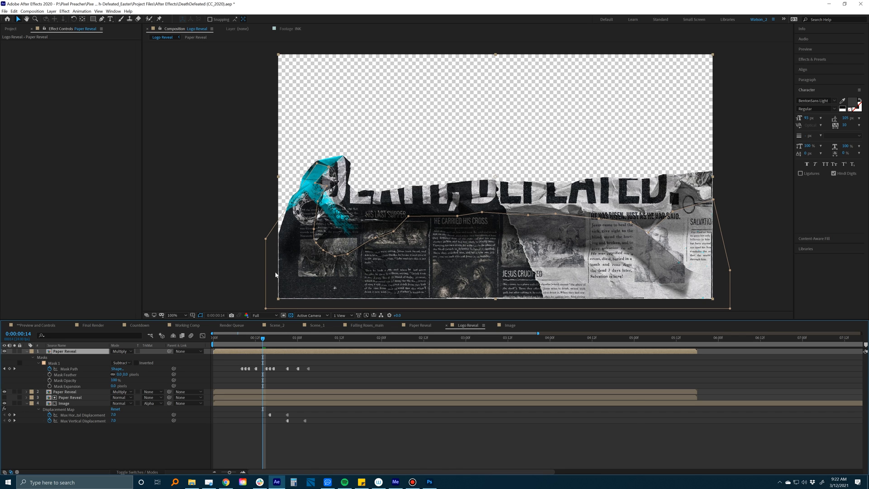
left_click(123, 352)
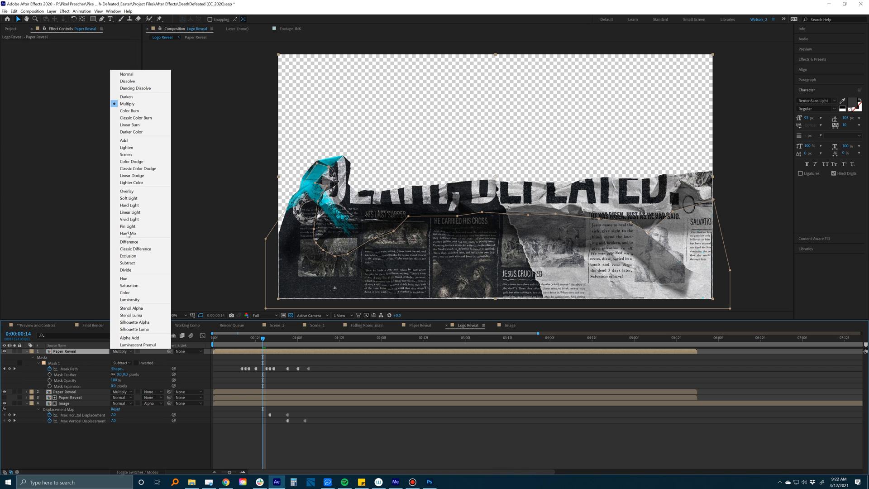
left_click(136, 74)
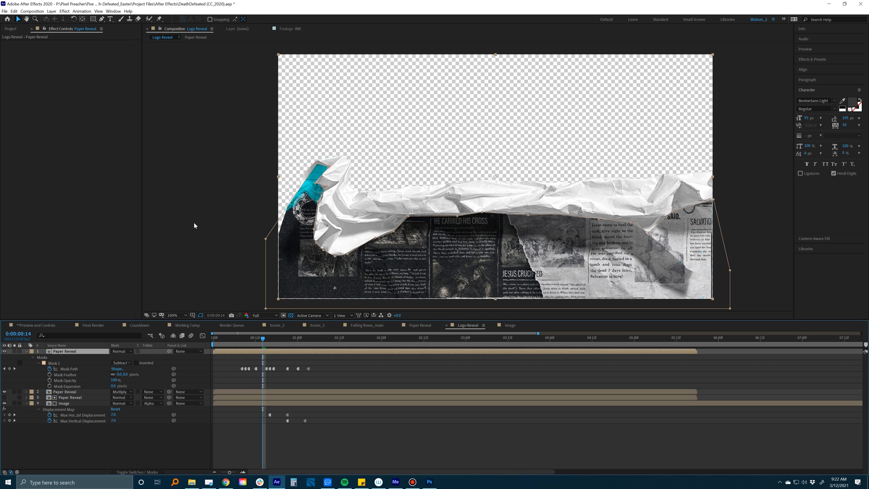
left_click(313, 449)
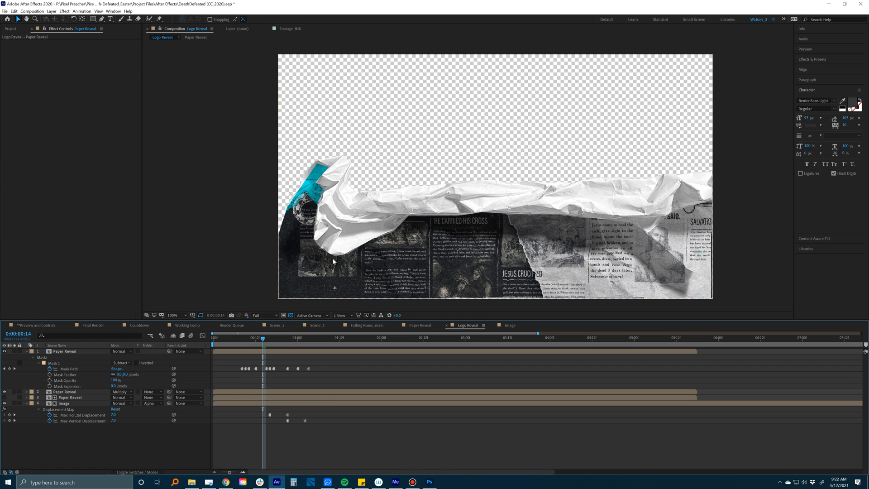
- End the work area at 0:00:05:04 and preview the full paper reveal over the newspaper image
left_click(263, 353)
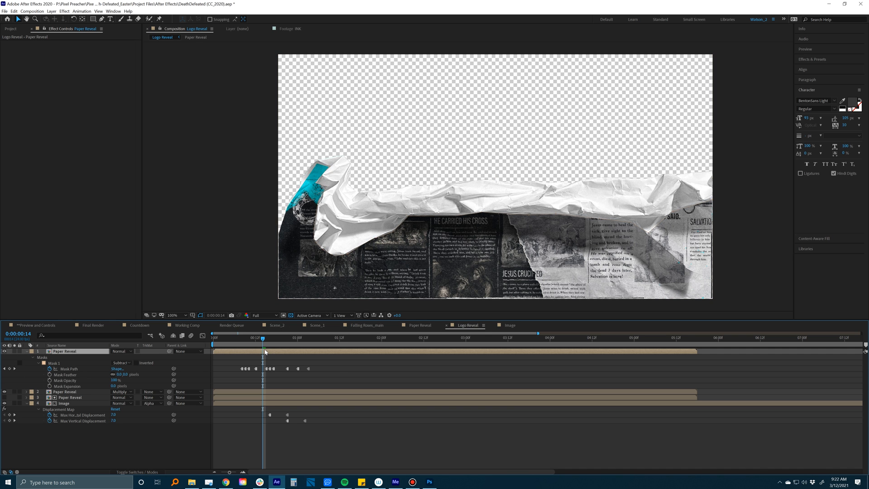
key("space")
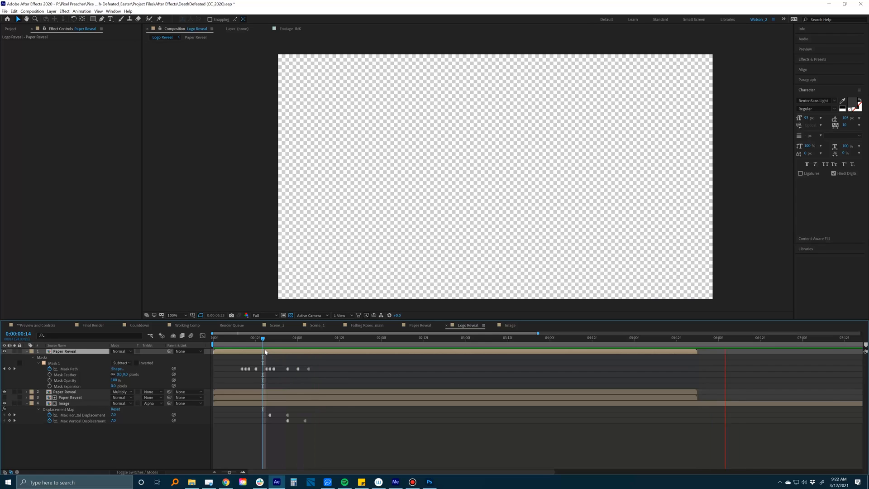
key("space")
left_click_drag(303, 340, 292, 339)
scroll(293, 365, "left", 10)
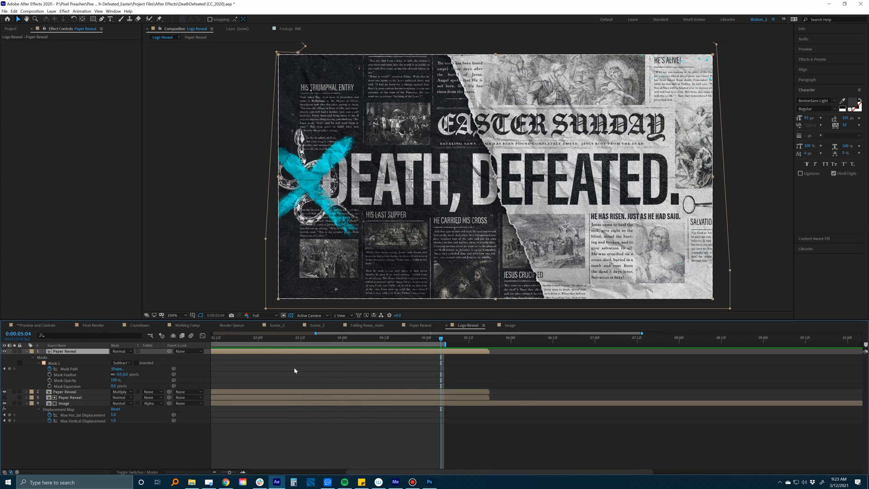
key("space")
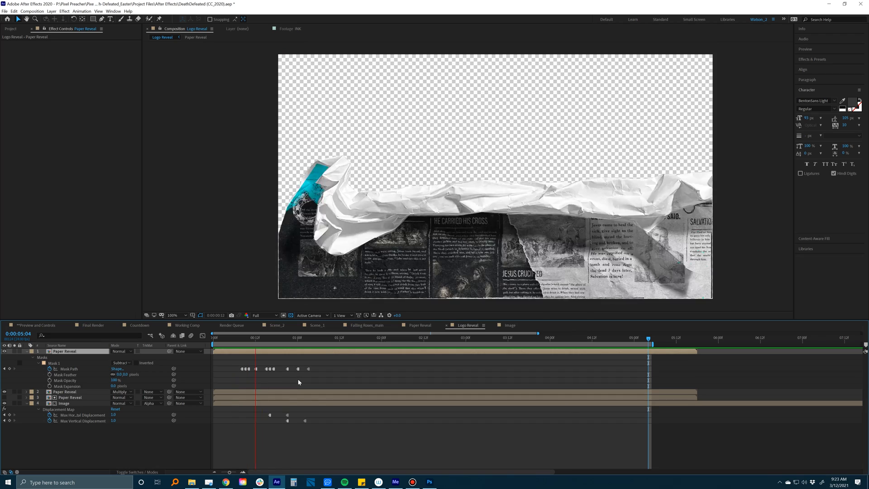
key("space")
key("space")
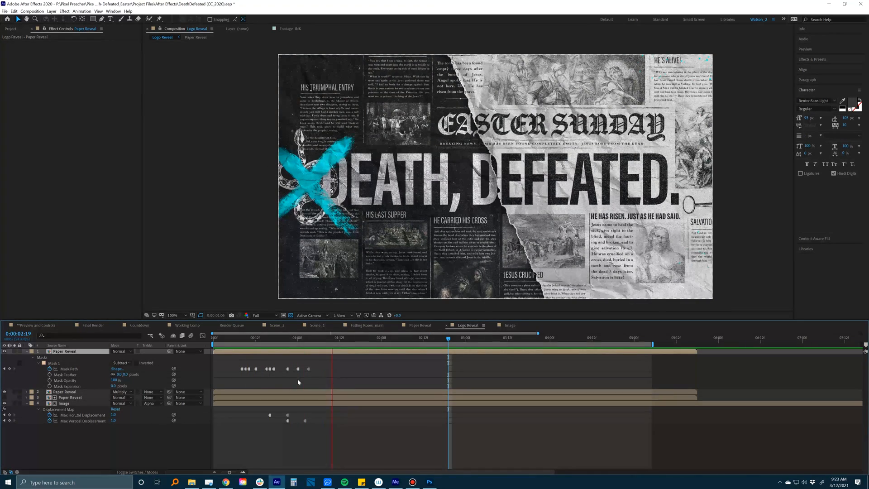
- Scrub the reveal between frame 14 and 0:00:01:07 to examine the fold uncovering the newspaper image
left_click(259, 339)
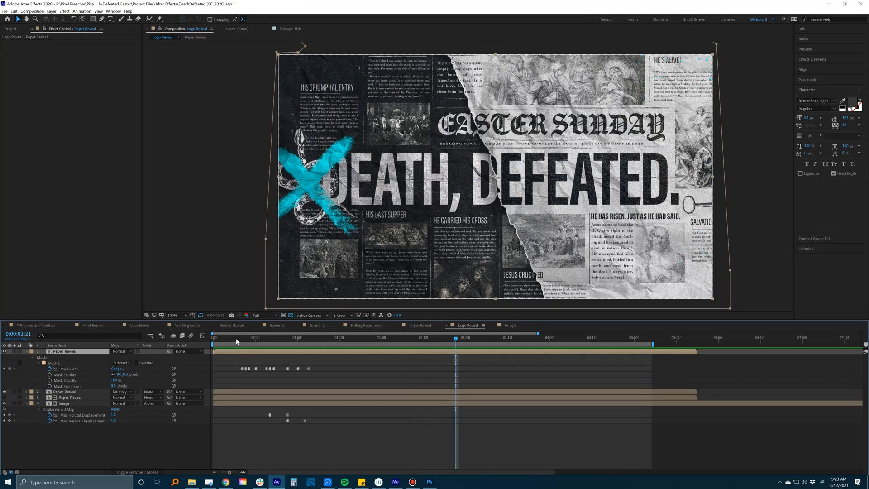
key("space")
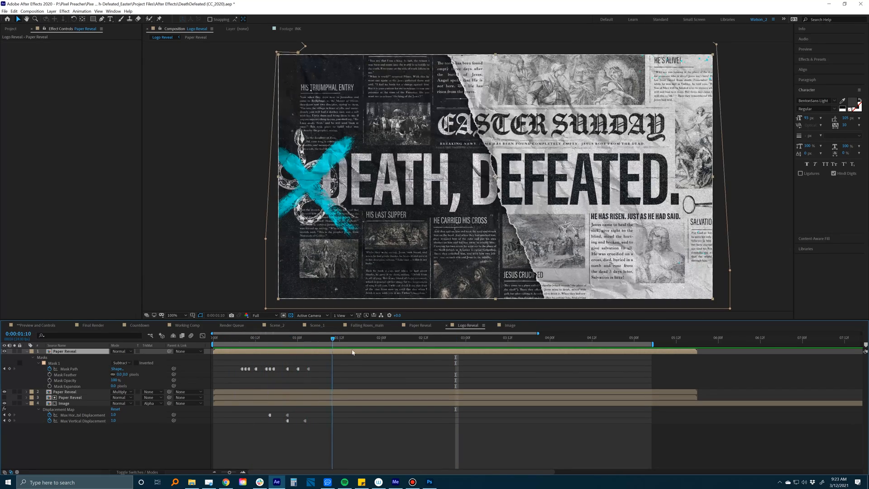
left_click_drag(293, 352, 319, 355)
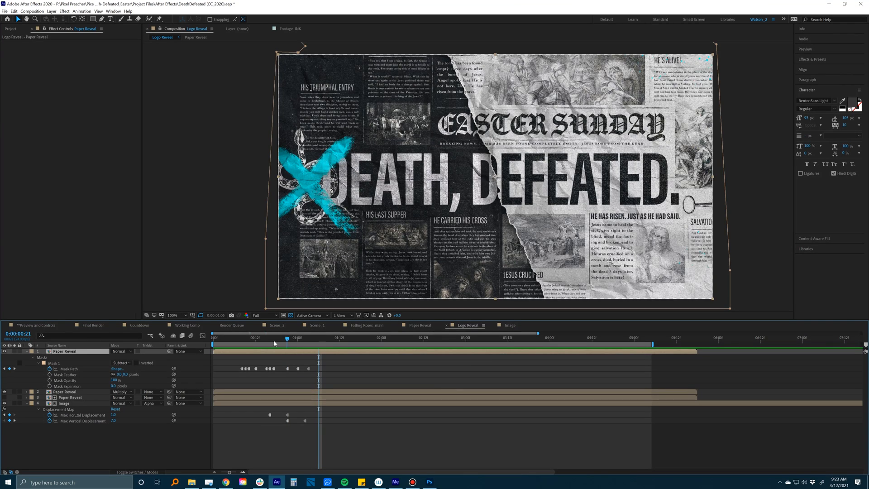
left_click(266, 339)
left_click_drag(265, 340, 322, 340)
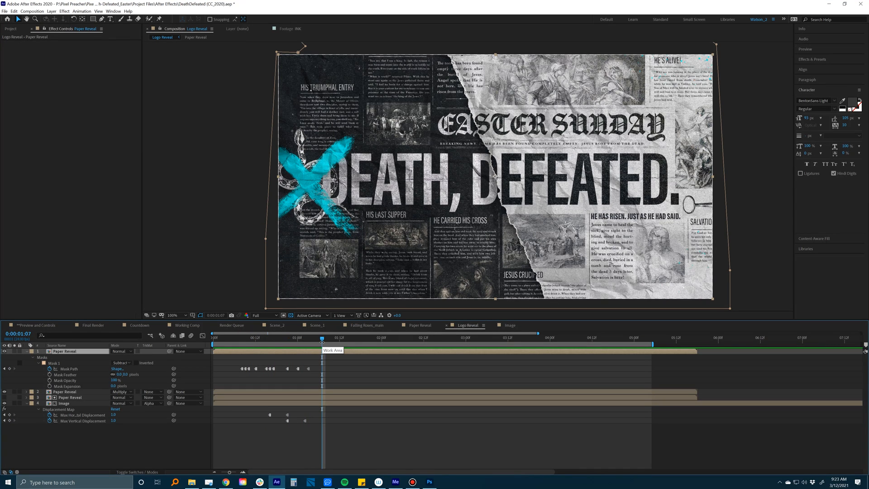
left_click(314, 403)
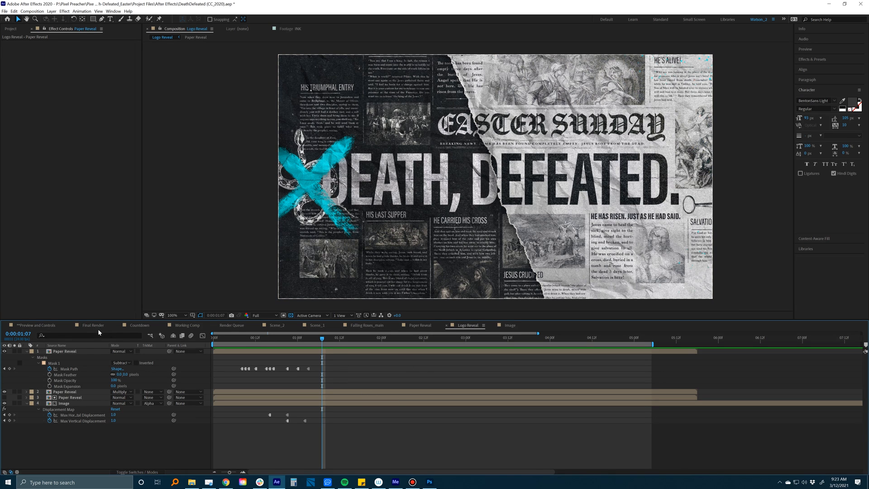
- Open the Scene_1 composition and examine its opening frames up to about 0:00:01:05
left_click(327, 324)
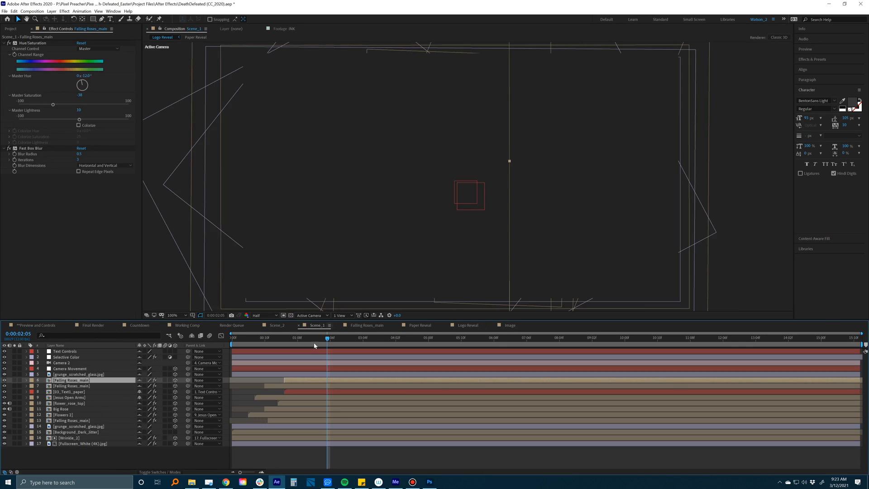
left_click(272, 338)
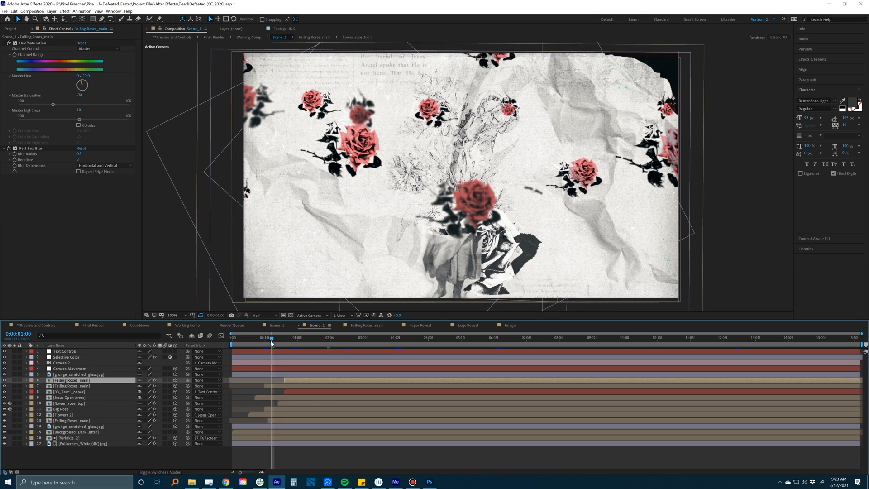
mouse_move(271, 340)
left_mouse_down()
mouse_move(284, 340)
mouse_move(265, 340)
left_mouse_up()
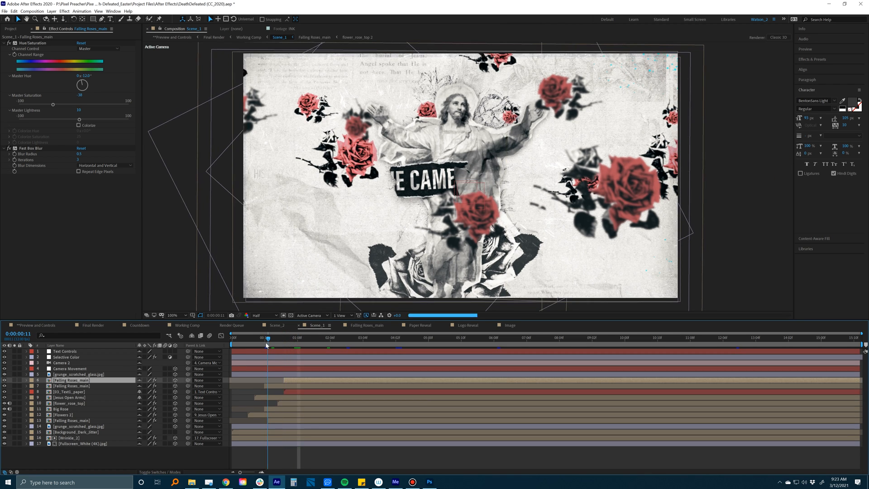
left_click_drag(262, 339, 272, 340)
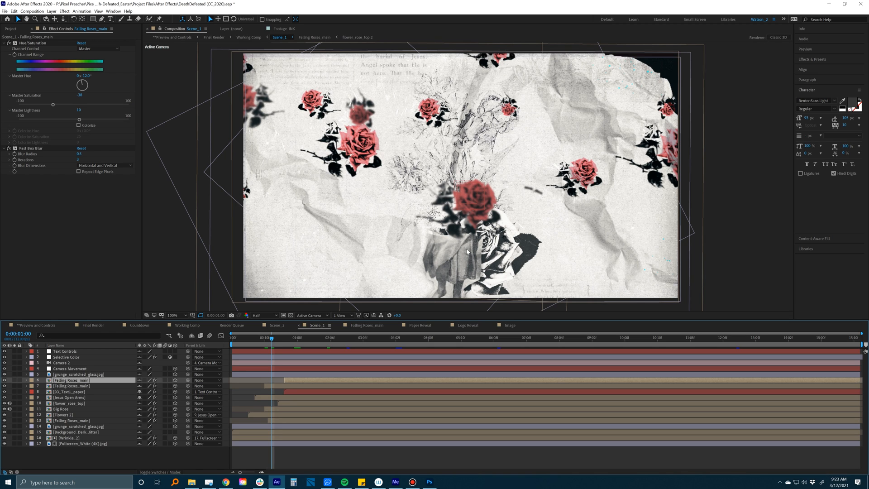
left_click_drag(272, 337, 288, 338)
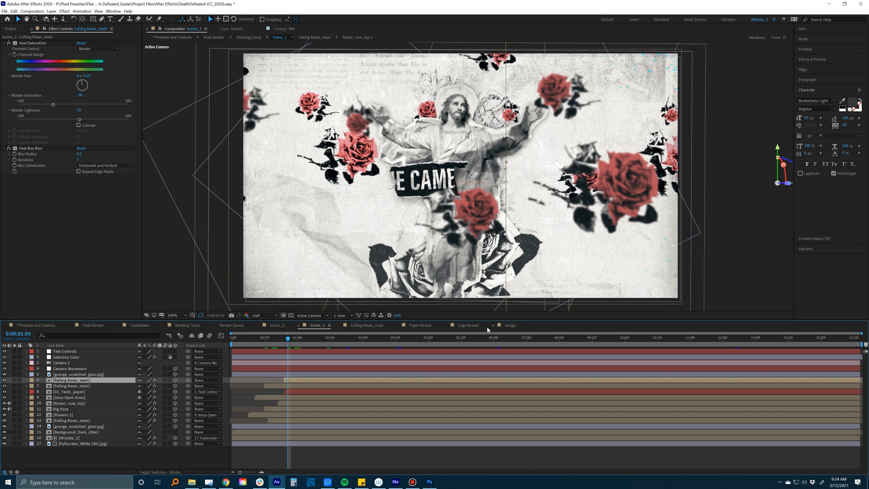
- Review the Logo Reveal paper fold at frame 19 and return to the Scene_1 composition
left_click(473, 325)
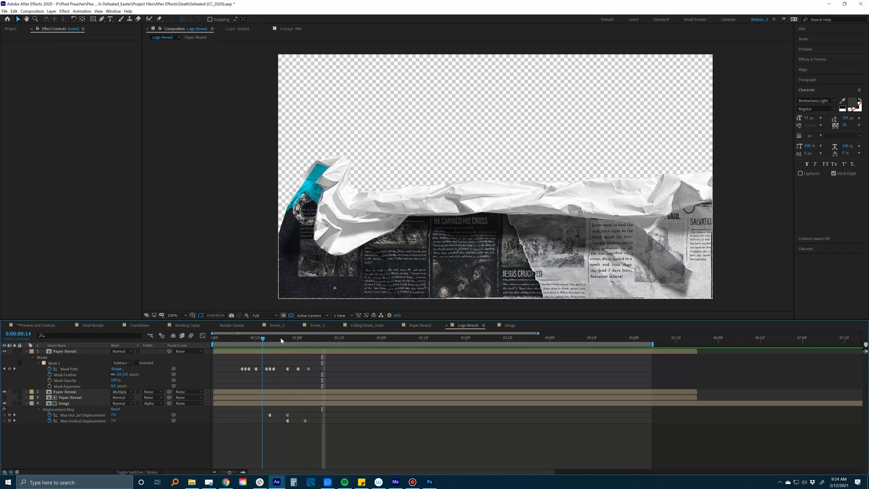
left_click(281, 339)
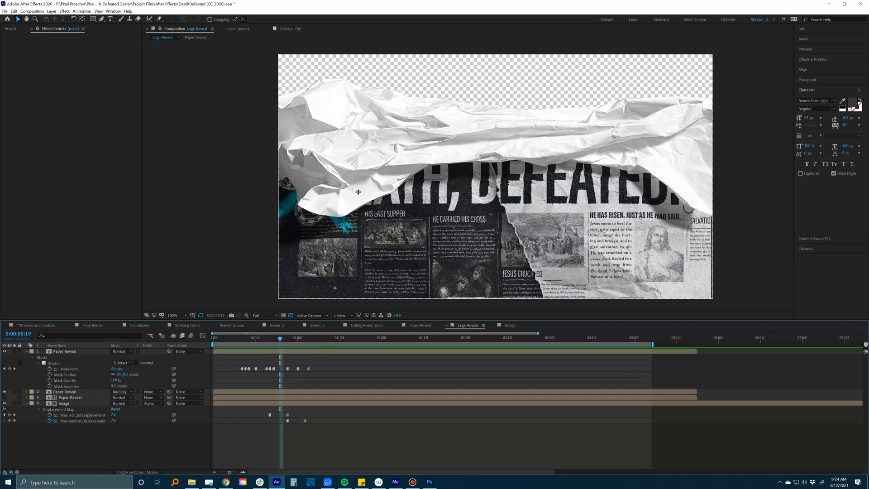
left_click(324, 327)
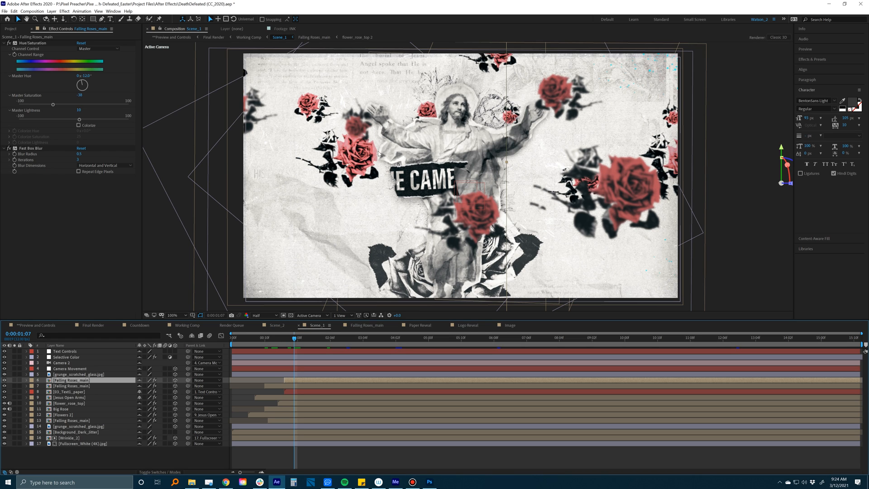
- Open the rose image image-from-rawpixel-id-571718-jpeg from the Images folder in Adobe Photoshop CC 2019
key("alt+Tab")
left_click(591, 256)
right_click(591, 256)
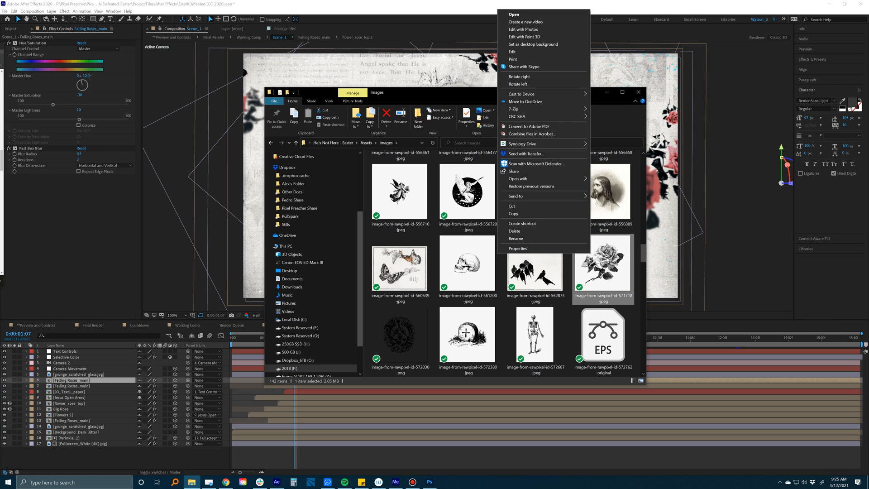
mouse_move(549, 179)
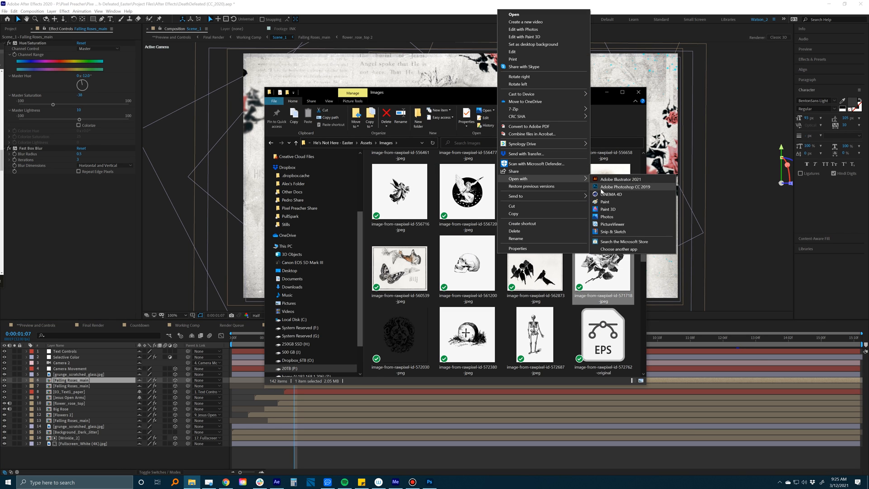
left_click(601, 187)
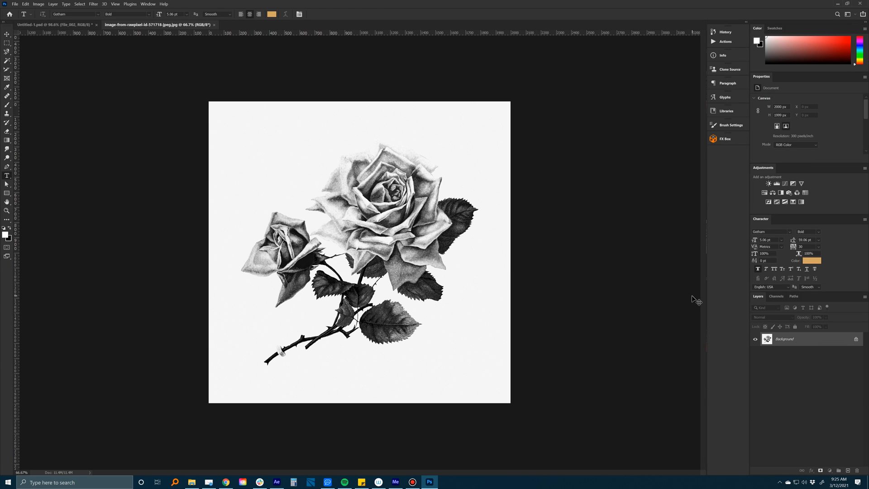
- Duplicate the rose's Background layer and delete the original Background
key("ctrl+j")
left_click(782, 353)
key("Delete")
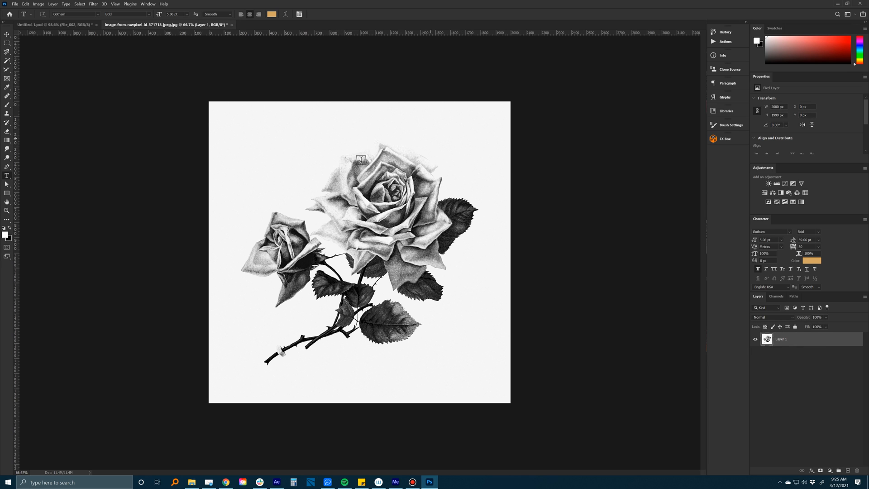
- Try selecting the white background around the rose with the Magic Wand, retry at a lower tolerance, and deselect
key("w")
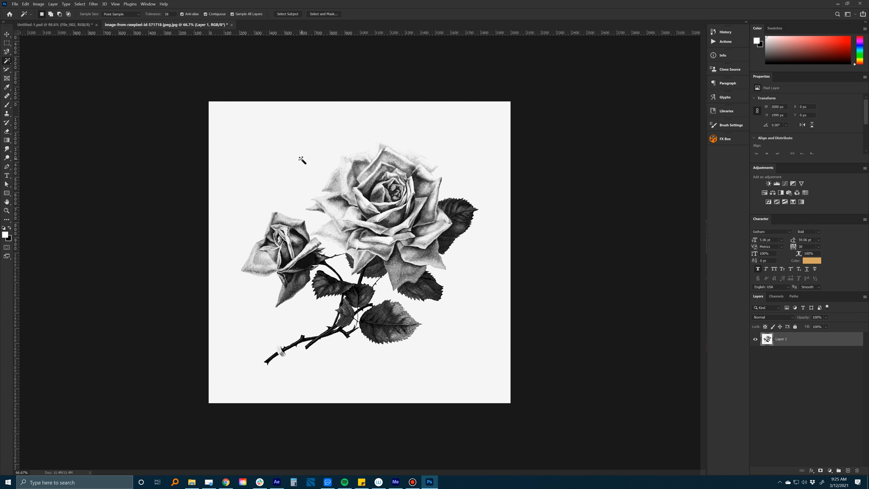
left_click(301, 166)
left_click_drag(154, 16, 142, 16)
key("ctrl+d")
left_click(323, 145)
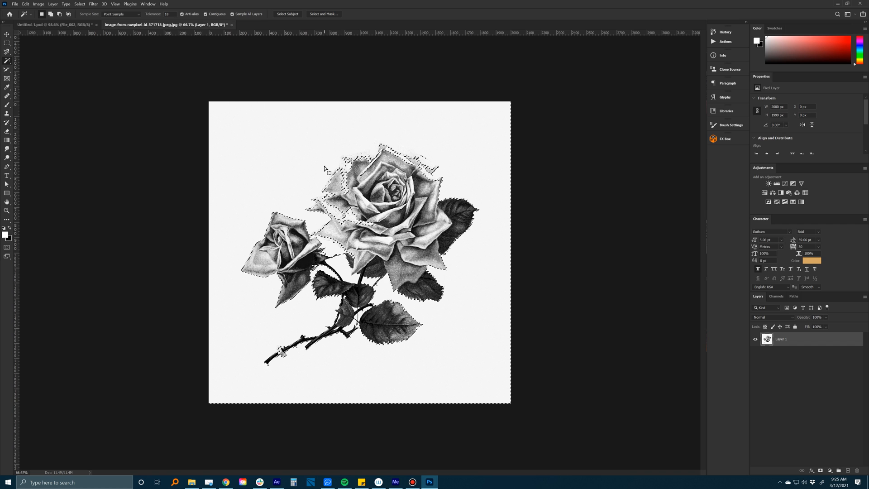
key("ctrl+d")
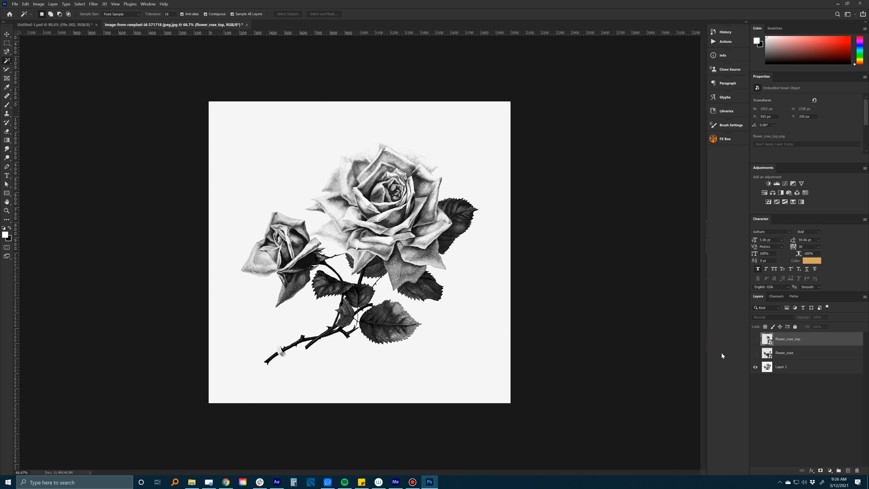
- Hide Layer 1 and show the separated flower_rose and flower_rose_top layers
left_click(755, 367)
left_click(754, 353)
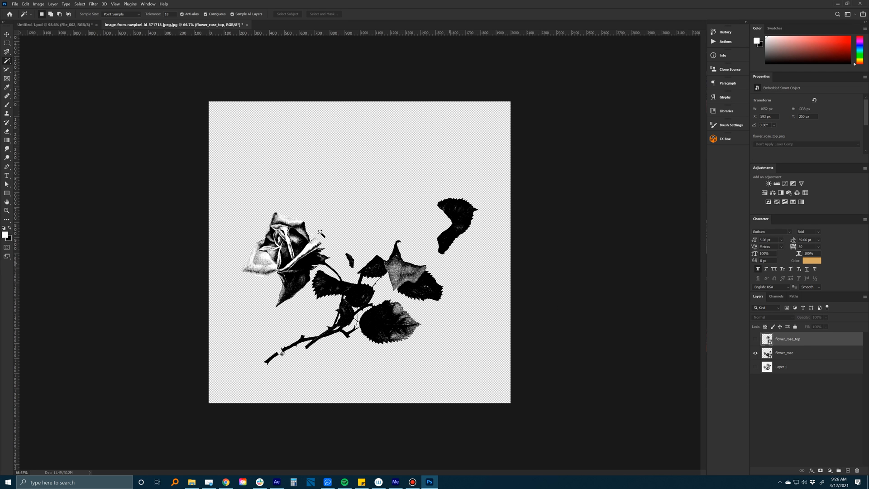
left_click(755, 340)
- Try moving the flower_rose_top layer upward, undo the move, and cancel the free transform
key("v")
left_click_drag(408, 237, 410, 211)
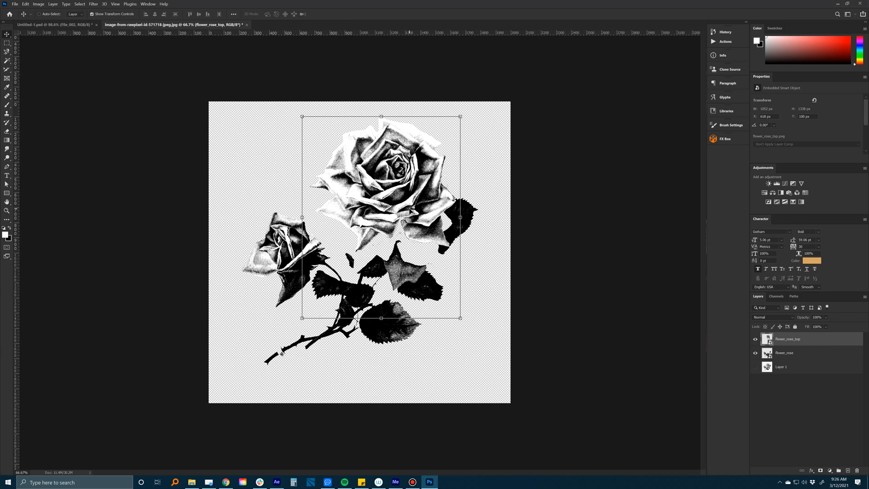
key("ctrl+z")
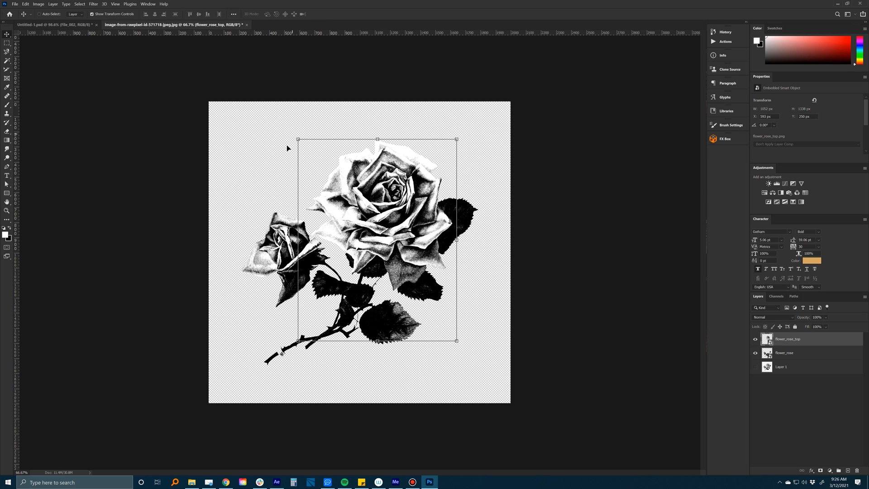
key("ctrl+t")
mouse_move(307, 95)
left_mouse_down()
mouse_move(326, 93)
mouse_move(310, 95)
left_mouse_up()
key("Escape")
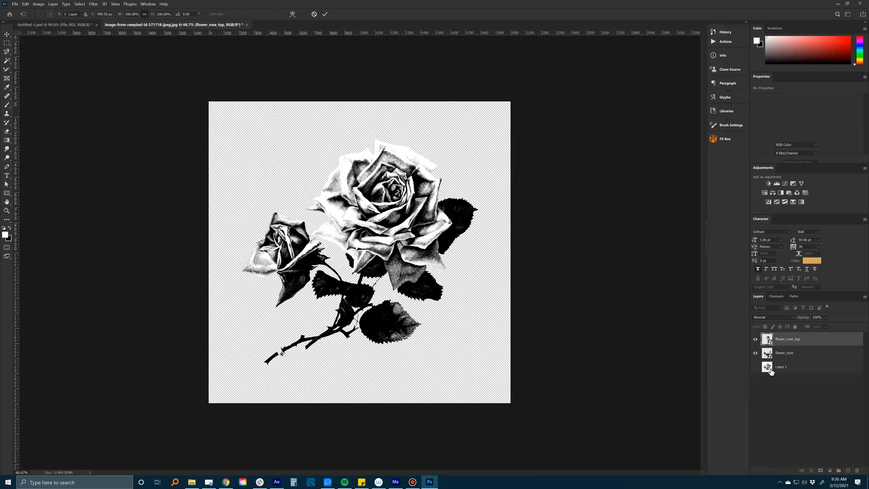
left_click(771, 375)
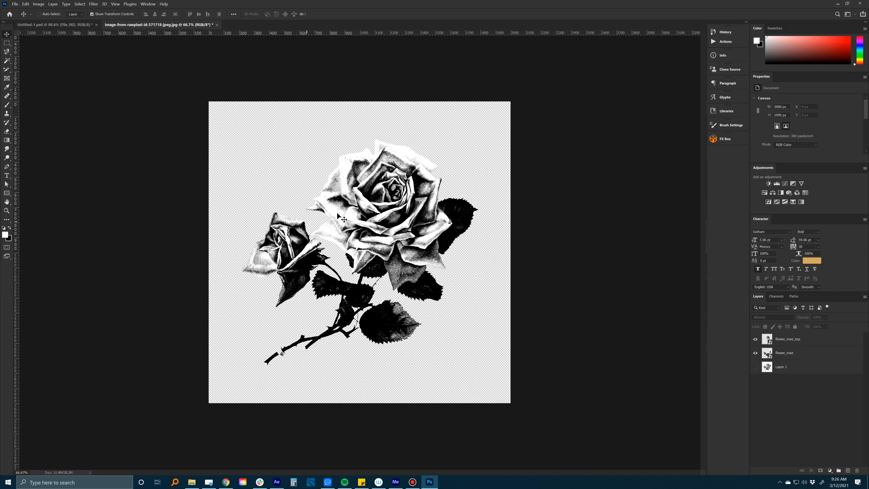
- Hide the flower_rose_top and flower_rose layers and show the original rose on Layer 1
key("z")
left_click_drag(362, 253, 367, 253)
left_click_drag(331, 299, 338, 299)
left_click(770, 339)
left_click(755, 339)
left_click(755, 353)
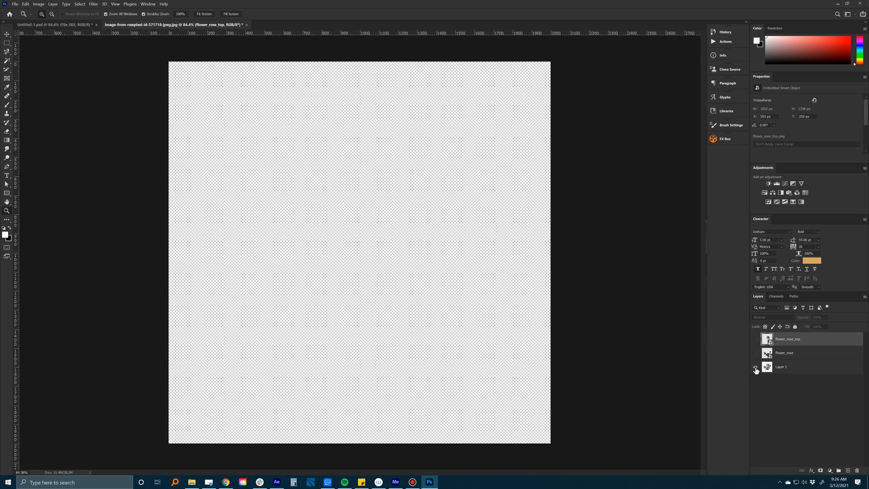
left_click(755, 367)
- Add a Levels adjustment above Layer 1 and raise its black input level to darken the rose's shadows
left_click(796, 367)
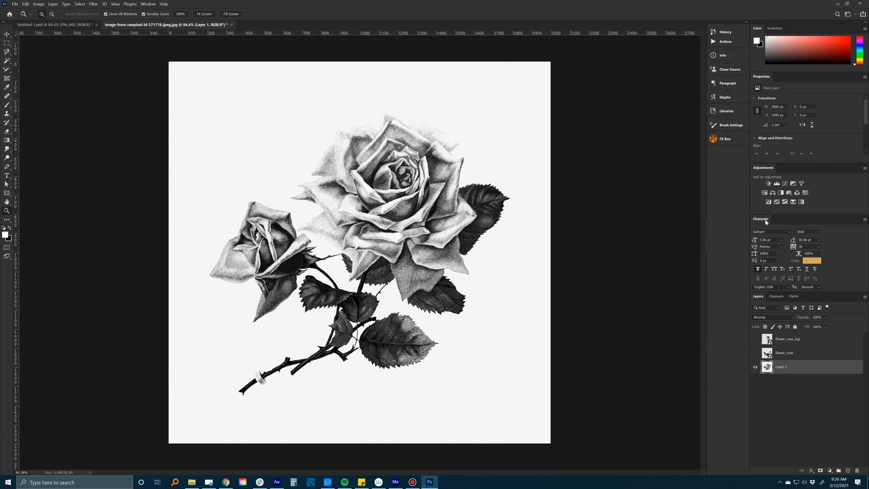
left_click(777, 183)
left_click_drag(768, 148, 793, 148)
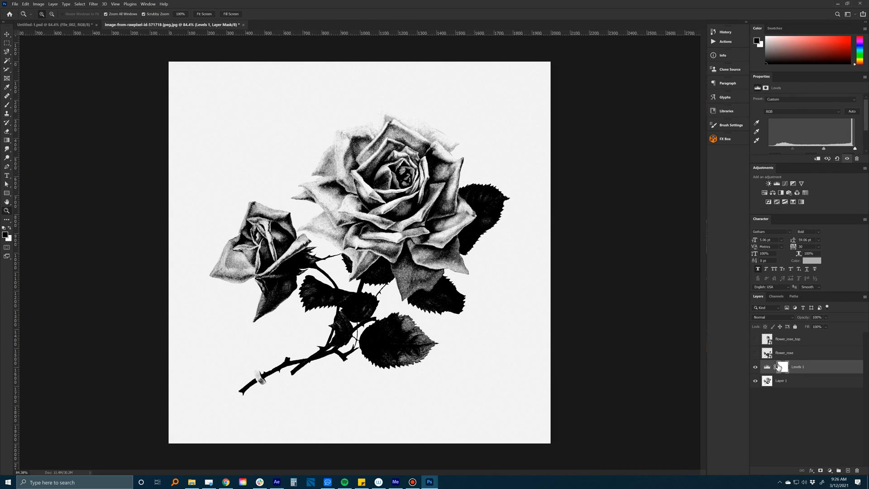
- Hide Levels 1 and Layer 1, and show the flower_rose and flower_rose_top layers
left_click(755, 367)
left_click(756, 354)
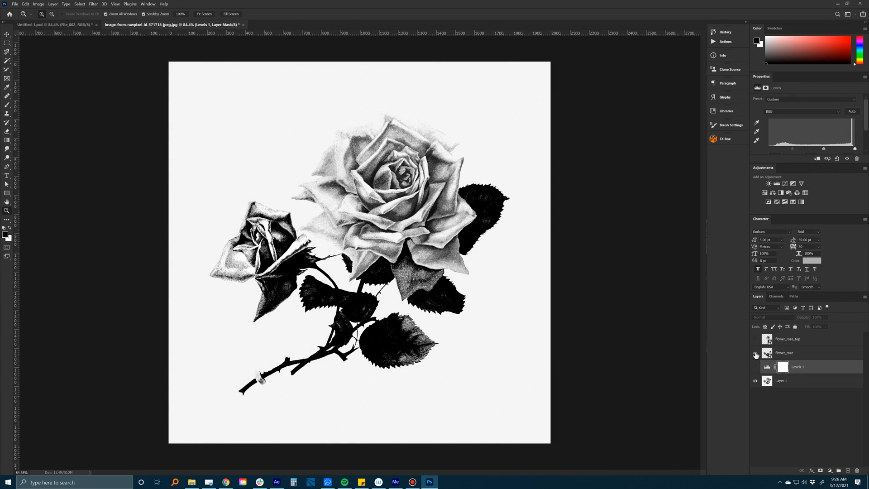
left_click(755, 339)
left_click(755, 381)
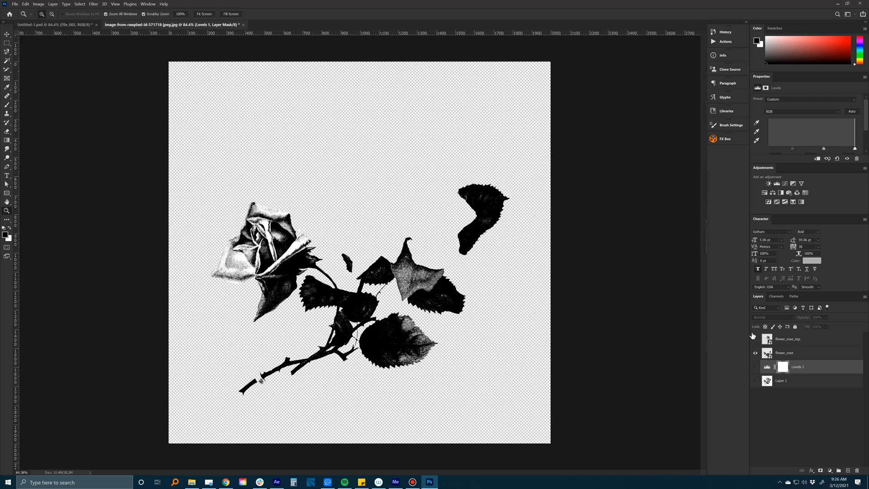
left_click(755, 339)
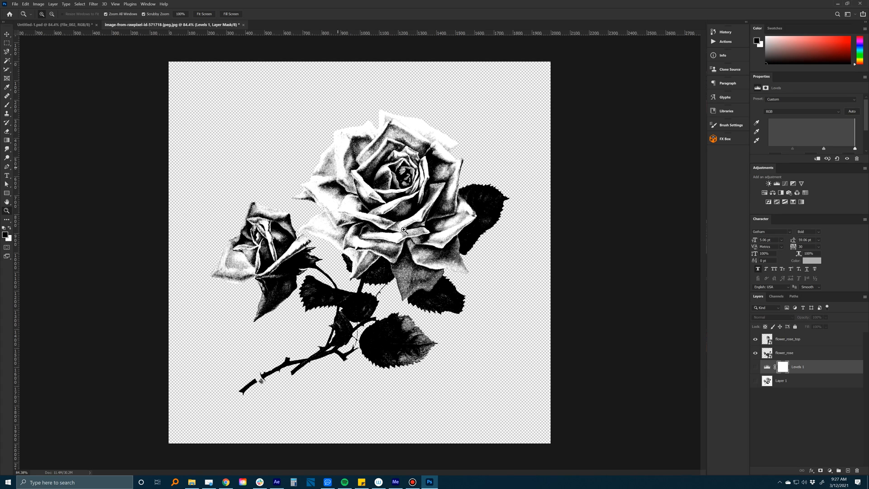
- Add a Color Overlay to the flower_rose_top layer with the Multiply blend mode
left_click(827, 345)
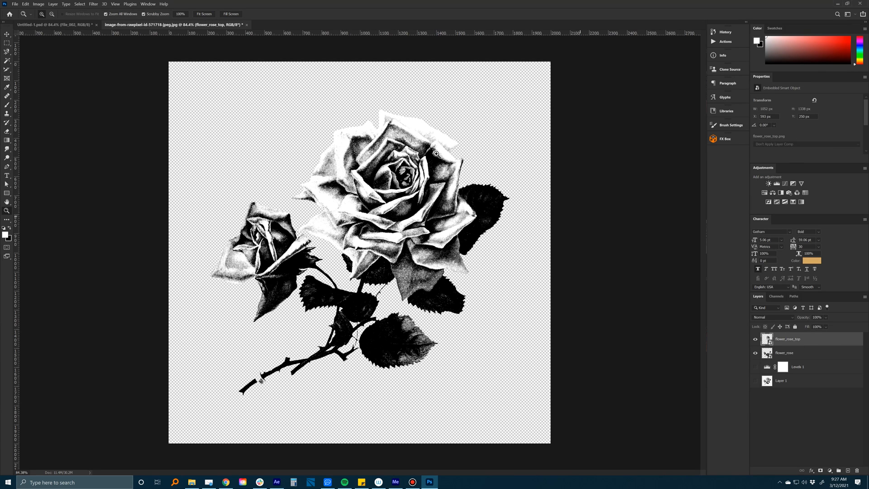
double_click(827, 344)
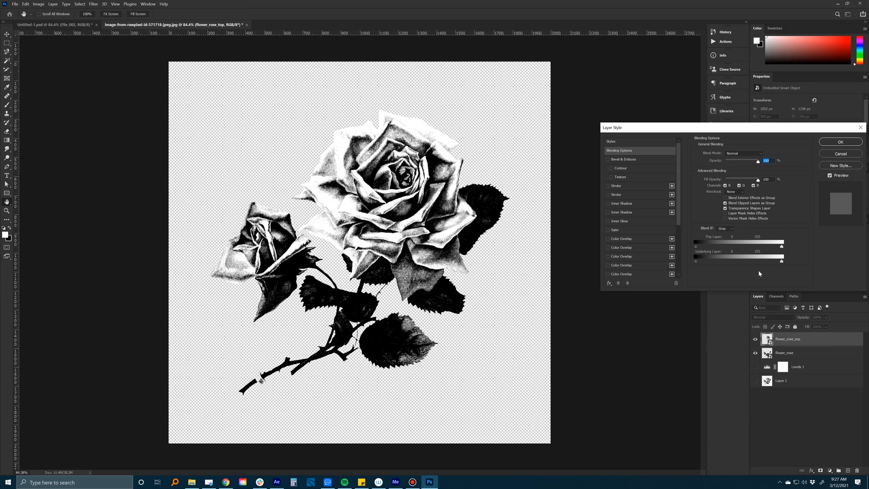
left_click(628, 240)
left_click(737, 154)
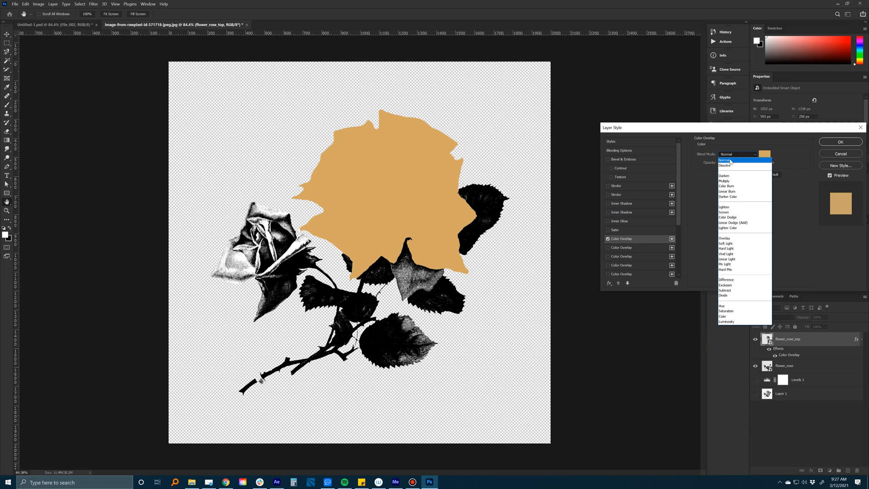
left_click(729, 180)
- Set the flower_rose_top overlay color to muted red b76e6e and apply the layer style
left_click(765, 154)
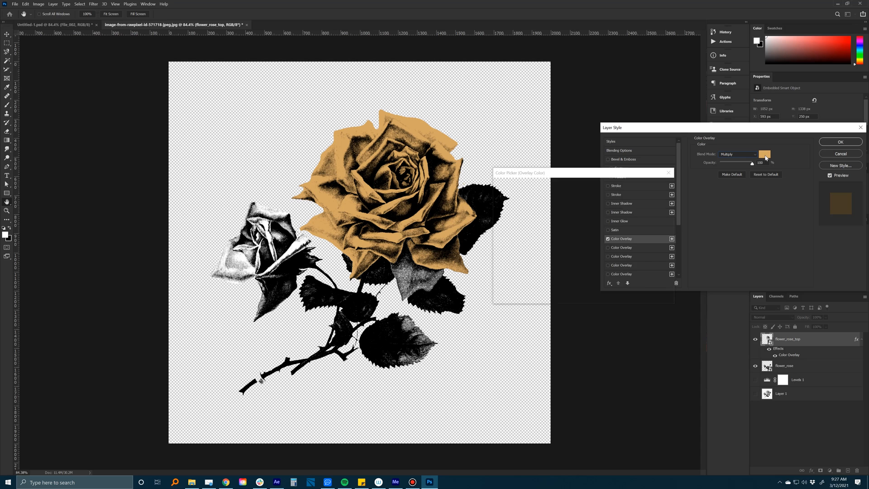
left_click(591, 190)
left_click_drag(567, 195, 531, 213)
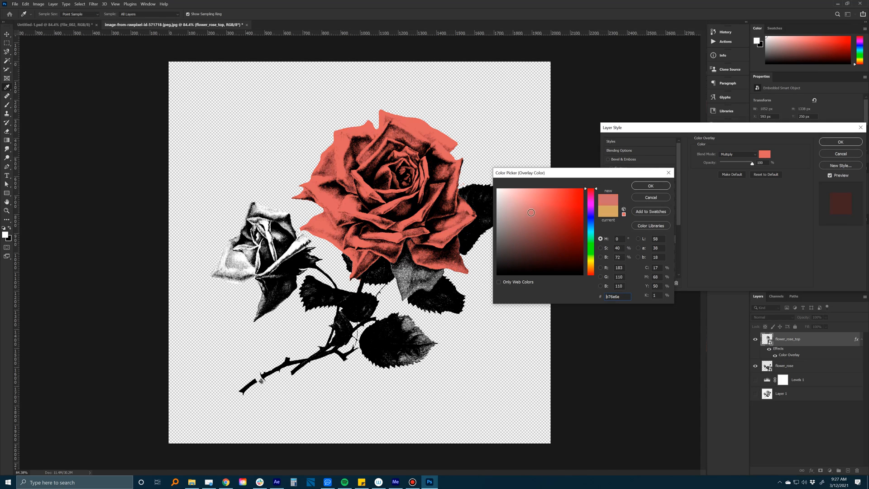
left_click(651, 185)
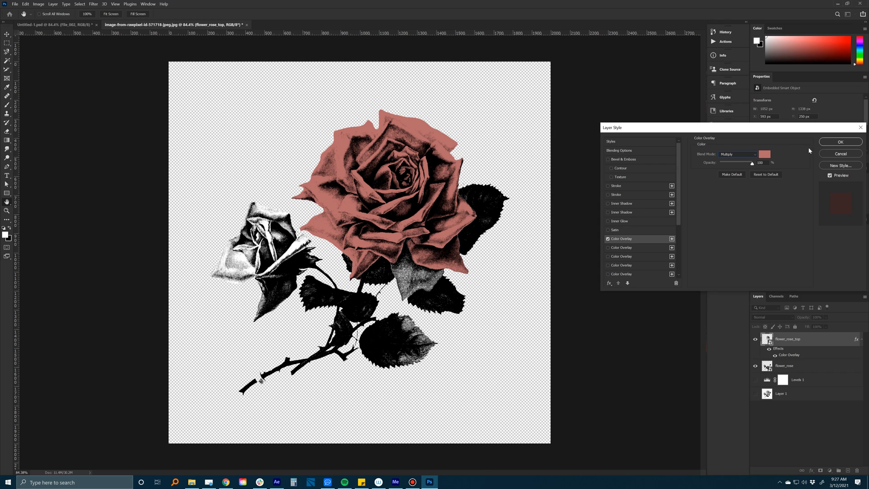
left_click(829, 144)
key("z")
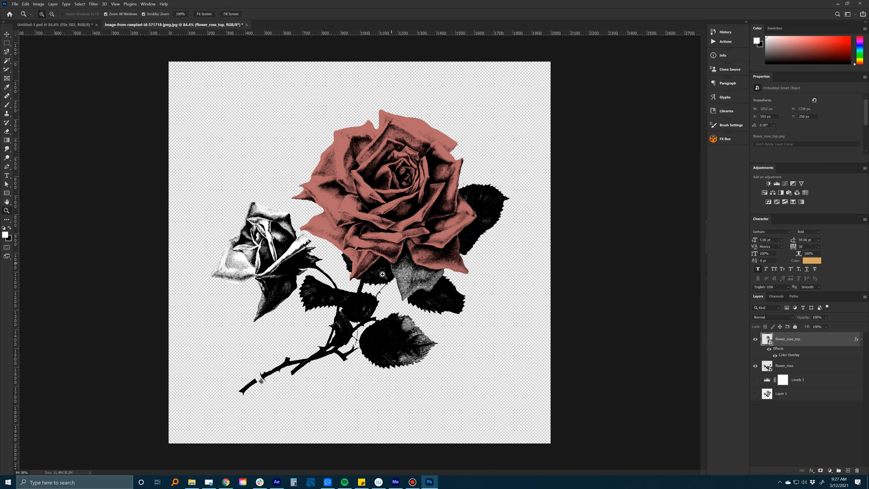
- Switch to After Effects and open the Falling Roses_main composition from Scene_1
left_click(277, 482)
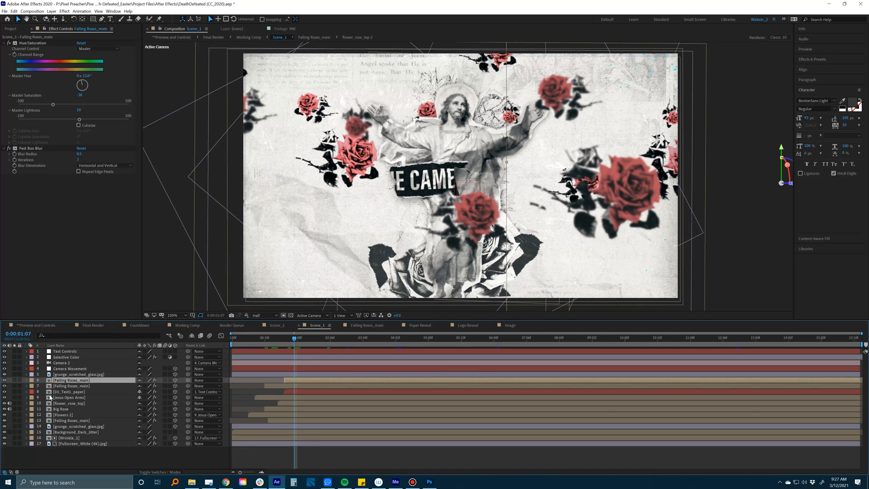
left_click(63, 392)
left_click(62, 409)
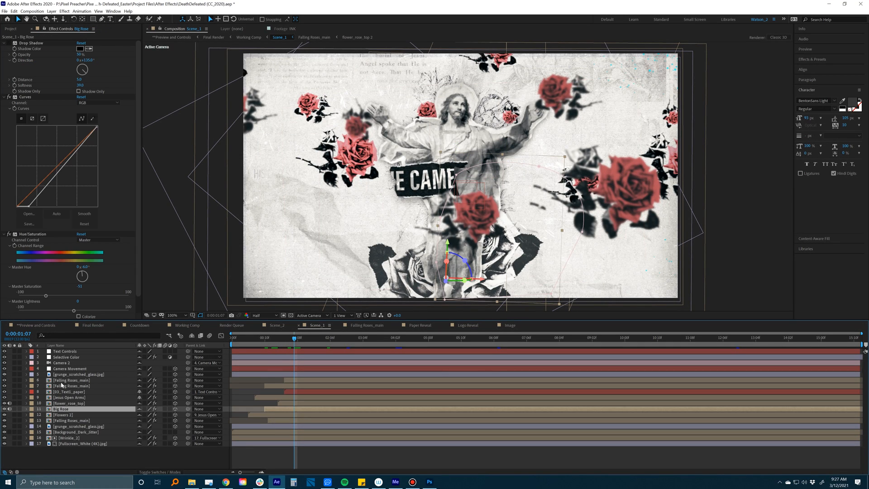
left_click(65, 380)
double_click(66, 381)
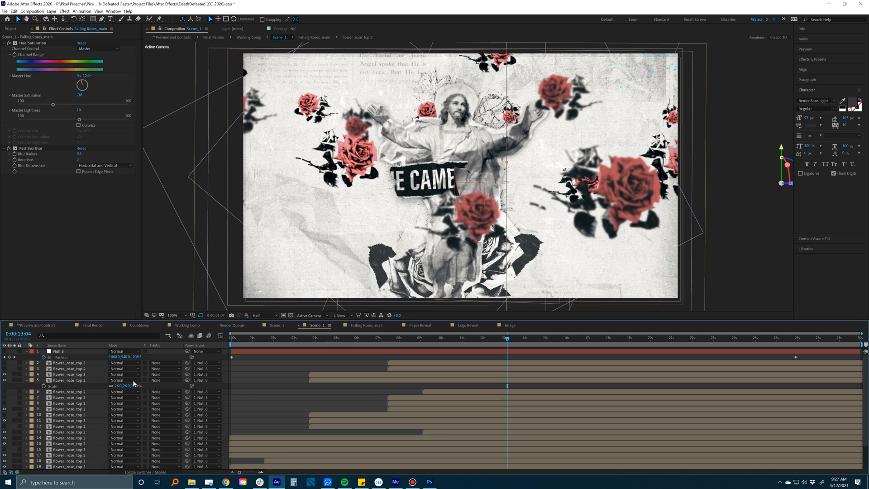
- Examine the falling roses animation at frames up to about 0:00:16:08
left_click_drag(270, 338, 382, 336)
scroll(454, 239, "up", 1)
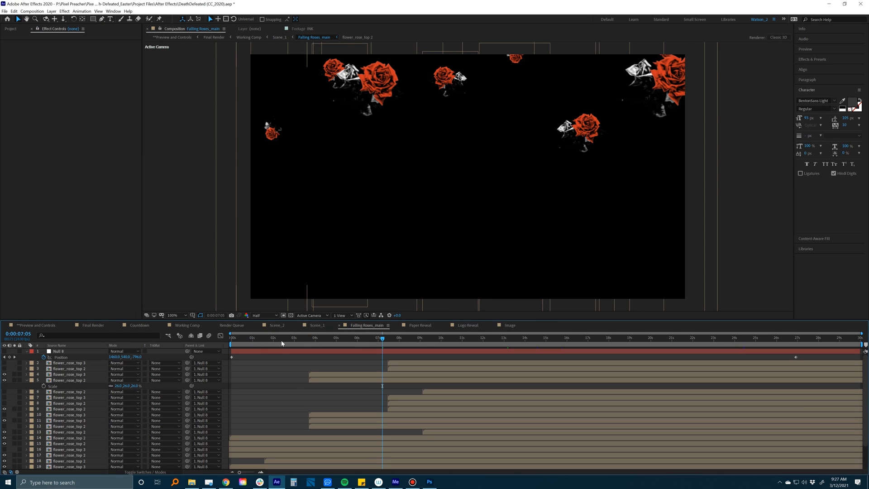
left_click_drag(290, 341, 575, 351)
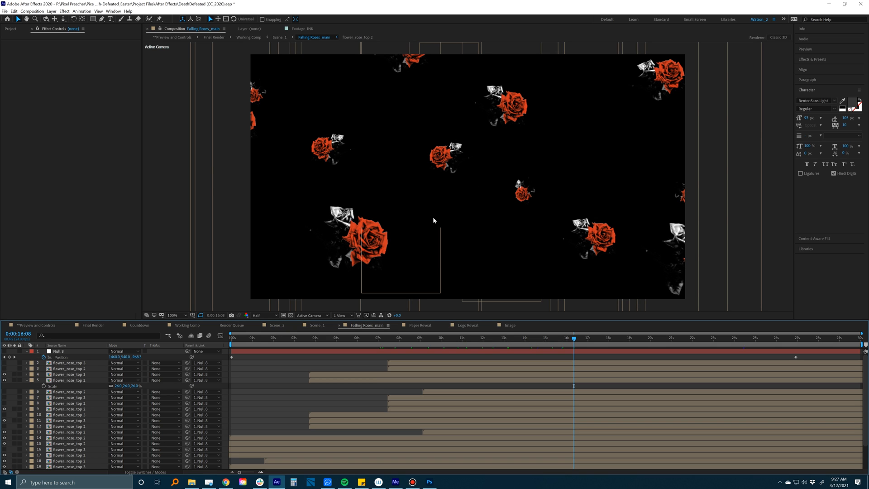
- Switch Falling Roses_main to the Left view and examine how the rose layers are spaced and move in depth
key("F4")
left_click(327, 314)
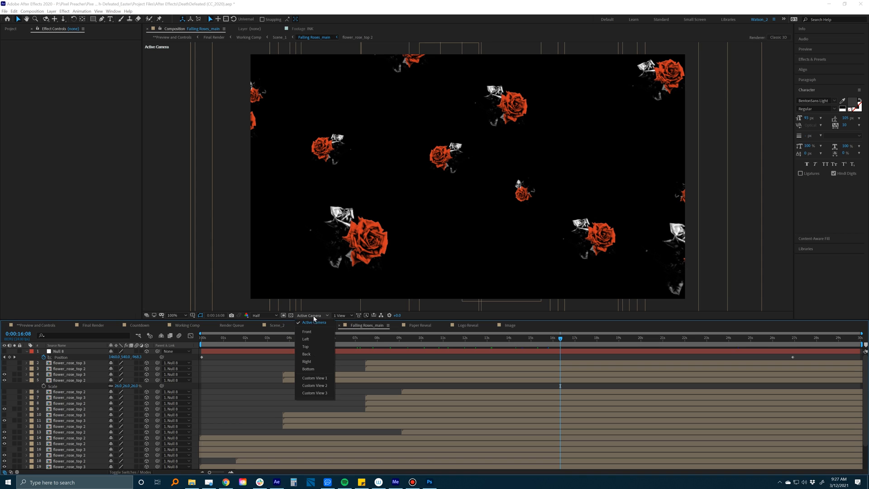
left_click(313, 349)
scroll(379, 216, "down", 3)
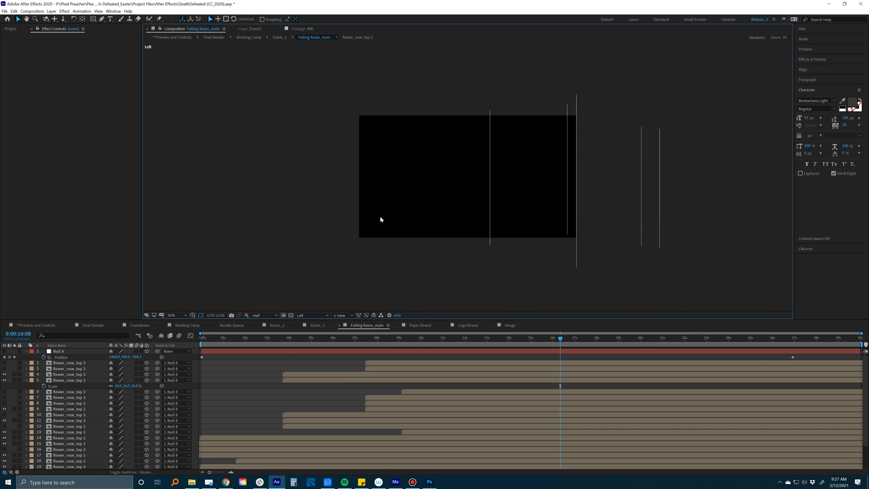
scroll(553, 171, "up", 1)
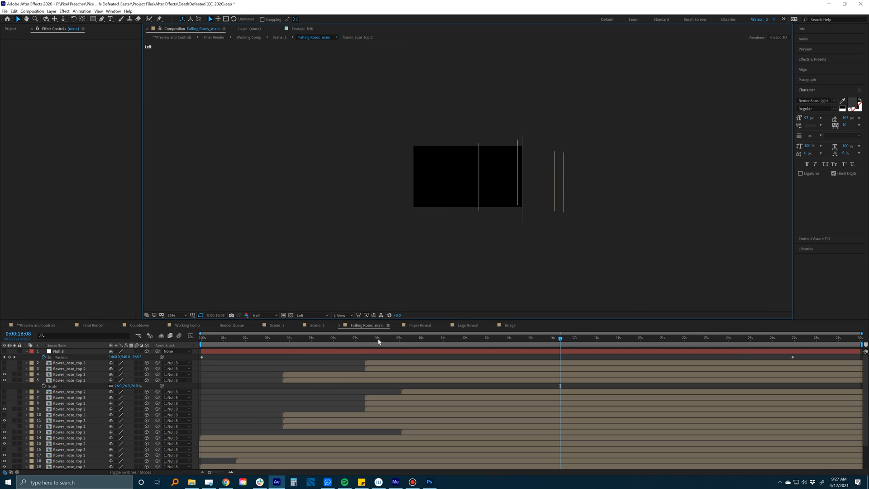
key("space")
left_click_drag(465, 339, 399, 346)
key("period")
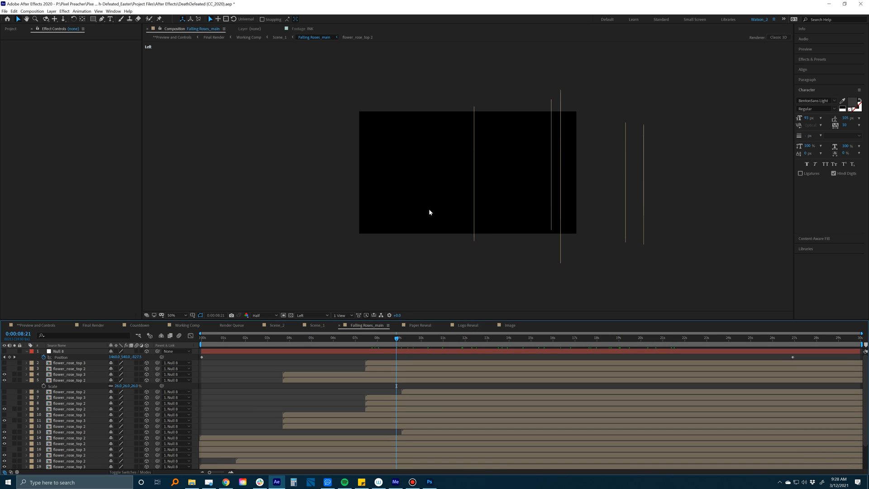
- Open the nested flower_rose_top 3 composition and examine its early frames up to about 0:00:00:18
left_click(402, 362)
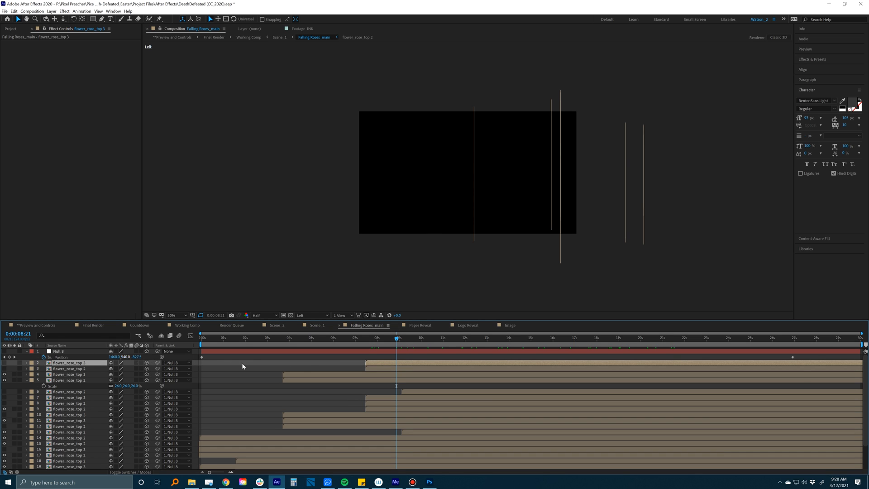
double_click(396, 362)
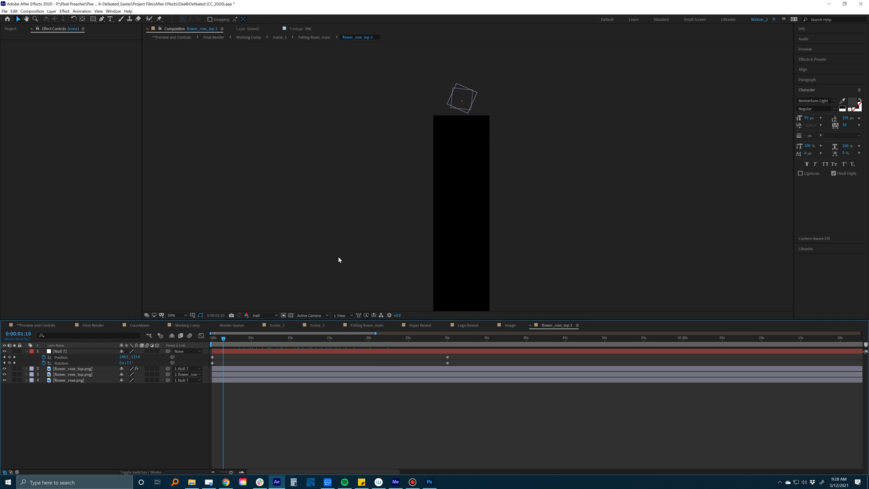
mouse_move(208, 342)
left_mouse_down()
mouse_move(466, 361)
mouse_move(217, 351)
left_mouse_up()
key("period")
- Create a new composition 350 px wide and 3500 px high with a duration of 0:00:25:09
left_click(96, 204)
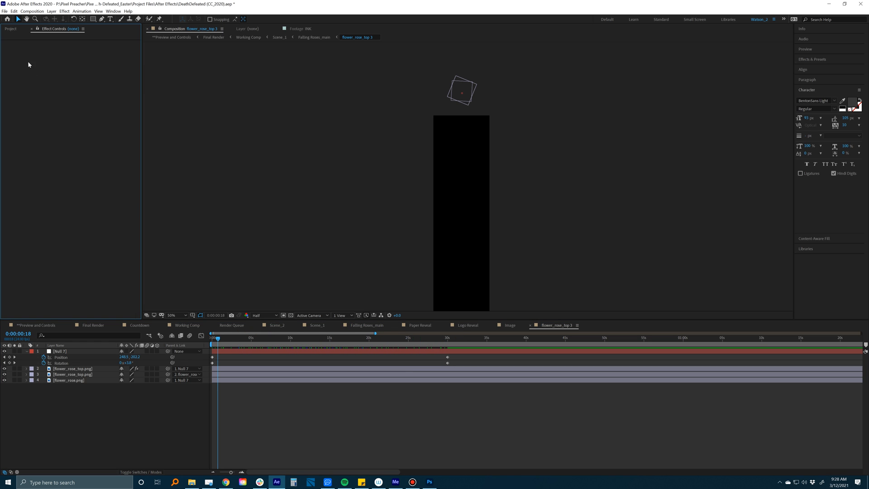
left_click(15, 30)
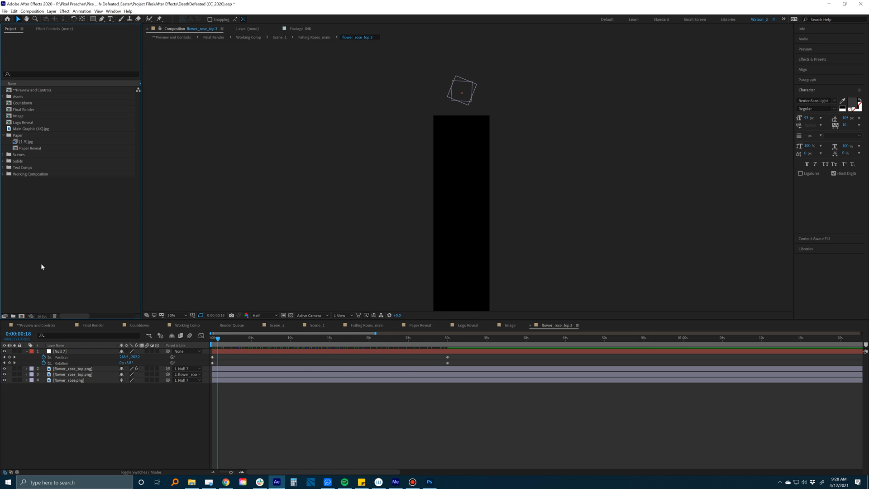
left_click(21, 316)
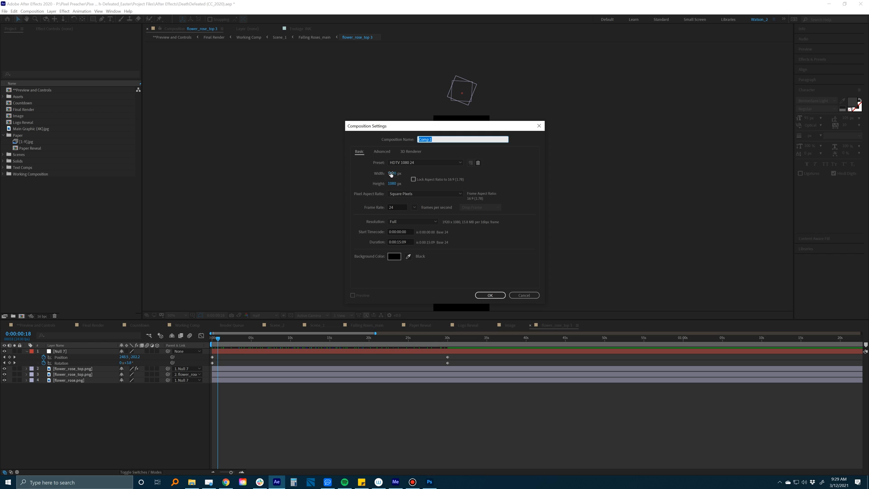
left_click(392, 174)
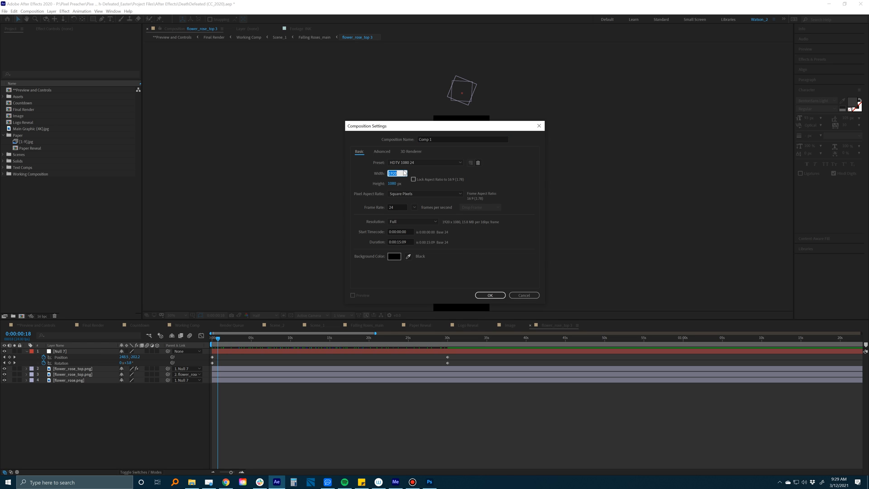
type("350")
key("Return")
left_click(393, 183)
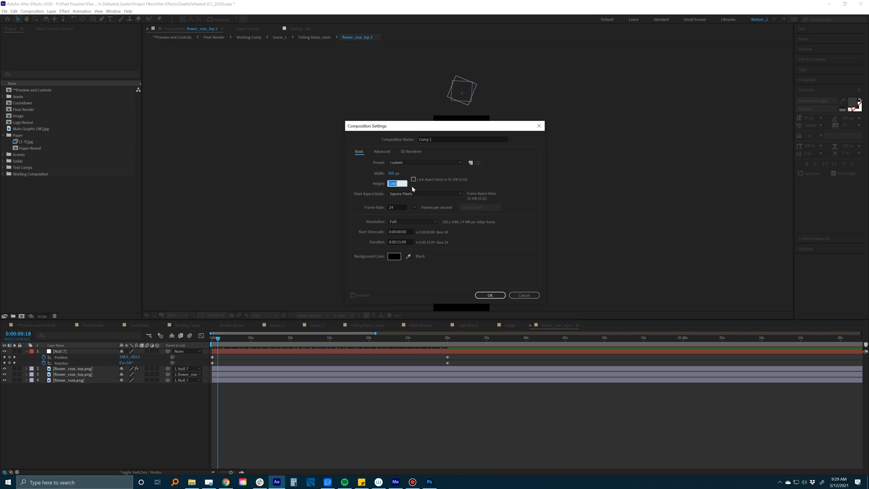
type("3500")
left_click(399, 242)
left_click(491, 295)
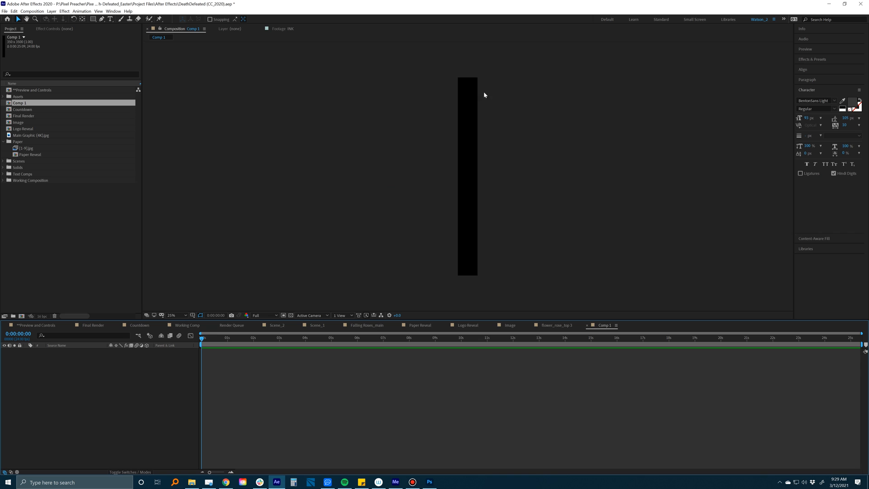
- Add flower_rose.png and flower_rose_top.png from the Images, Textures and Overlays assets to Comp 1, with the top layer uppermost
left_click(112, 229)
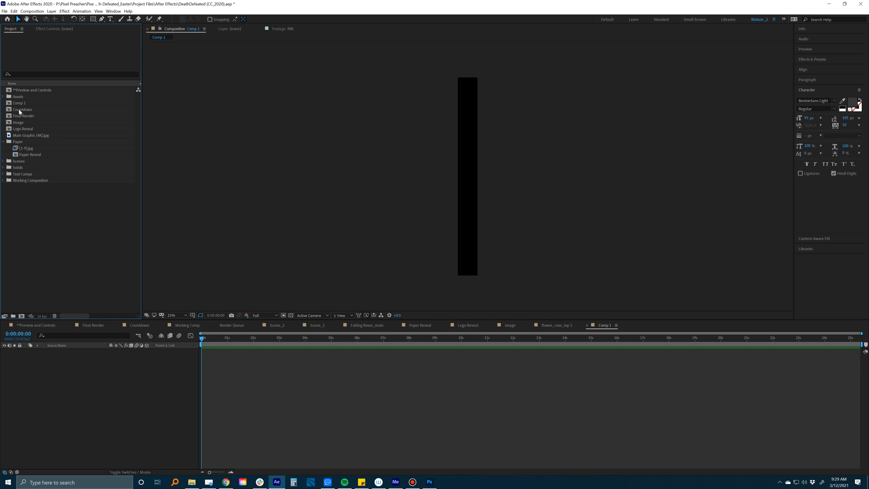
left_click(4, 96)
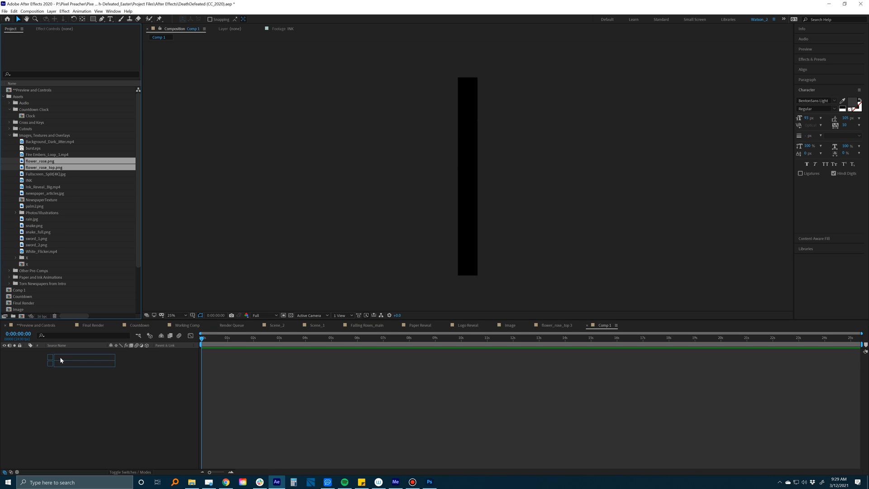
left_click_drag(34, 167, 59, 359)
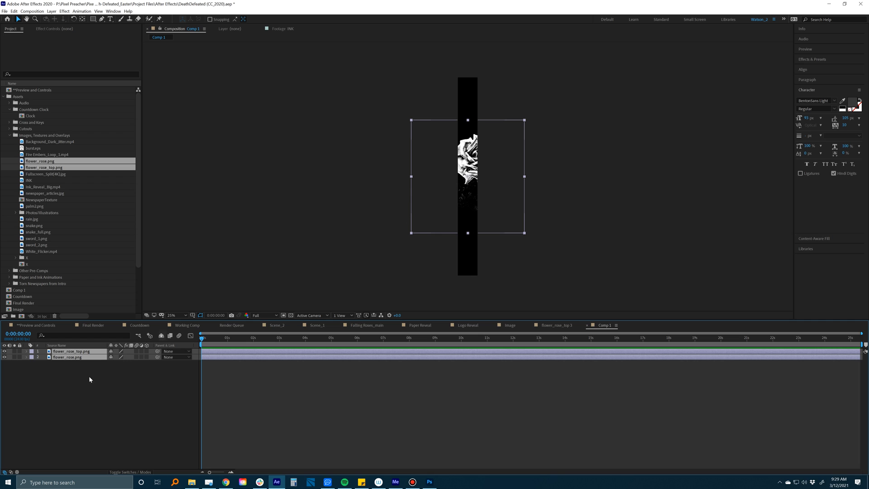
- Parent flower_rose_top.png to flower_rose.png and scale flower_rose.png to 20%
left_click(79, 363)
left_click(78, 358)
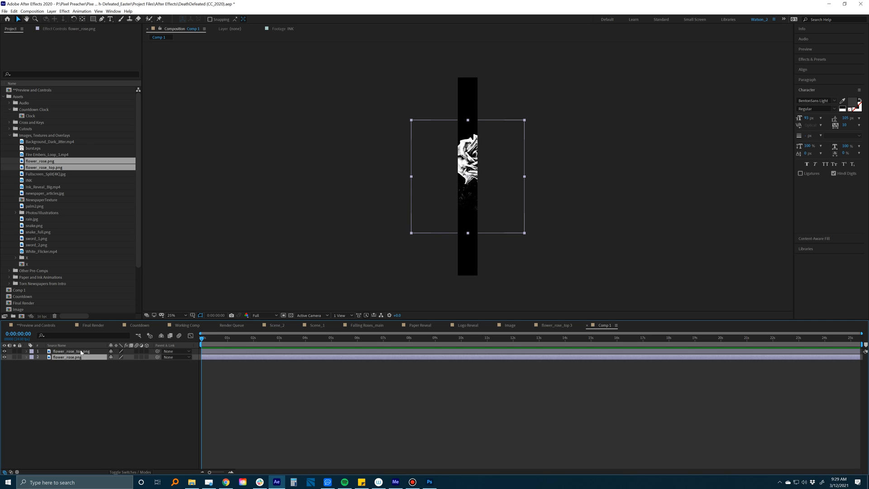
left_click(81, 352)
left_click_drag(157, 351, 67, 360)
key("s")
left_click_drag(120, 363, 98, 369)
scroll(431, 191, "up", 3)
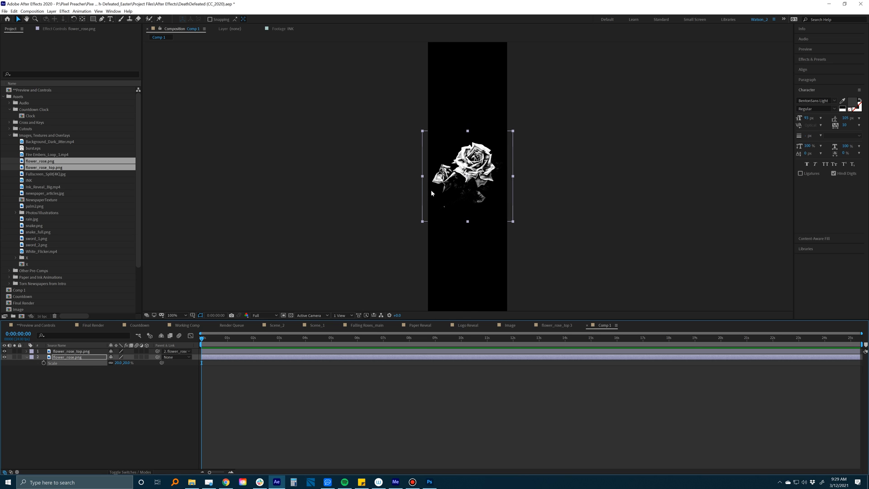
- Apply the Tint effect to the flower_rose_top.png layer
left_click(90, 351)
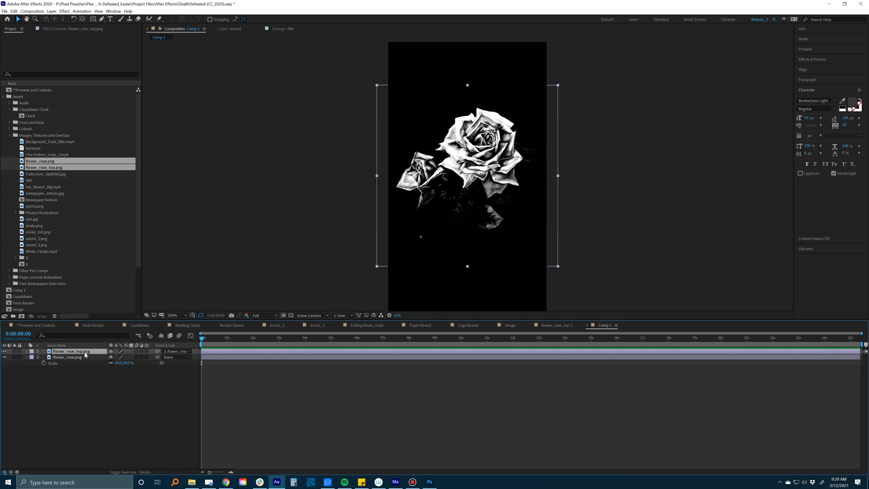
key("ctrl+space")
type("int")
key("ctrl+a")
type("tint")
key("Return")
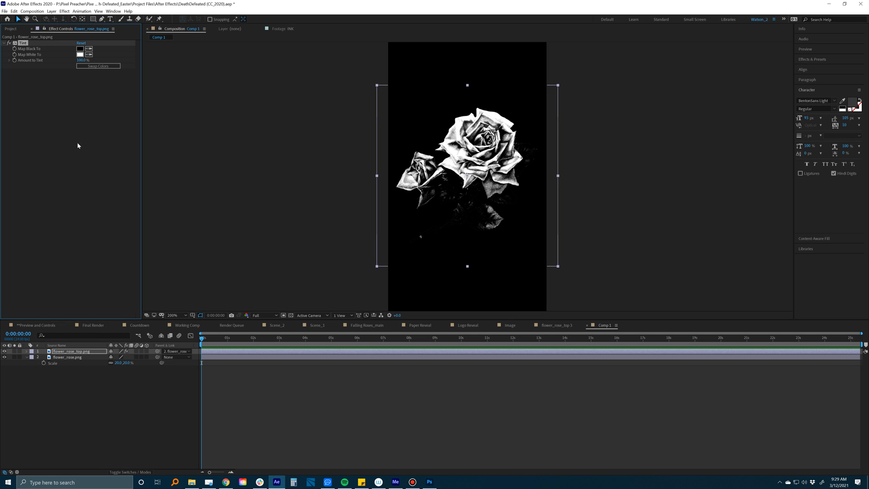
- Map the tint's white to a slightly muted red, about #D93636
left_click(80, 54)
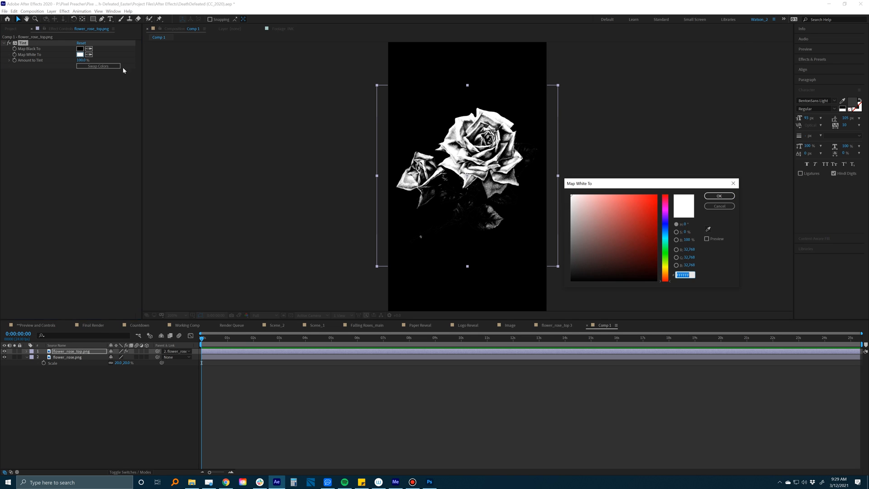
mouse_move(628, 195)
left_mouse_down()
mouse_move(653, 204)
mouse_move(657, 196)
left_mouse_up()
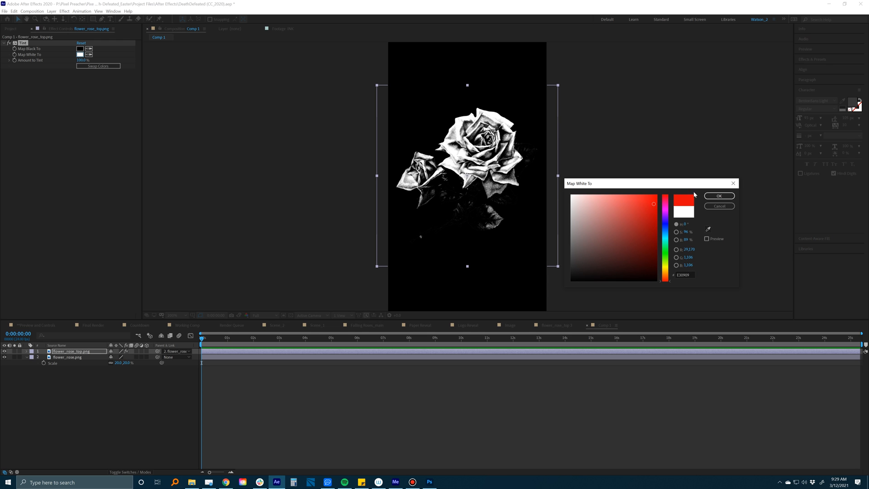
left_click(719, 195)
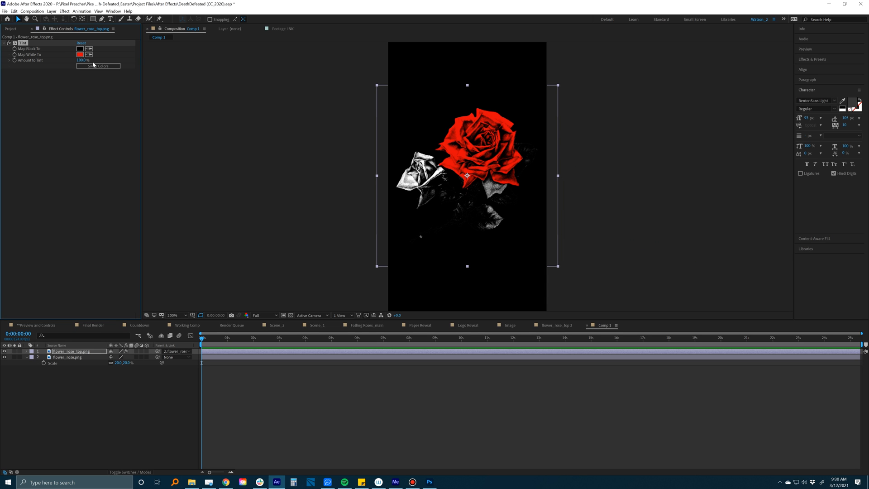
left_click(80, 54)
left_click(638, 207)
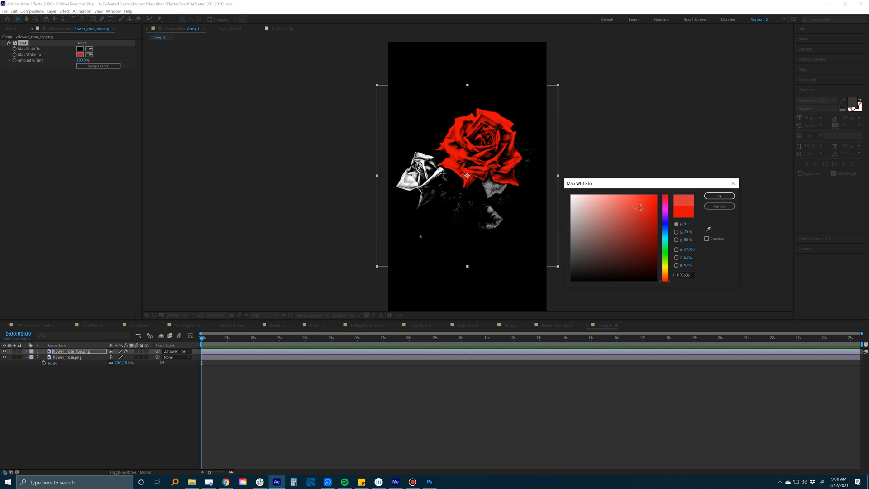
left_click(713, 197)
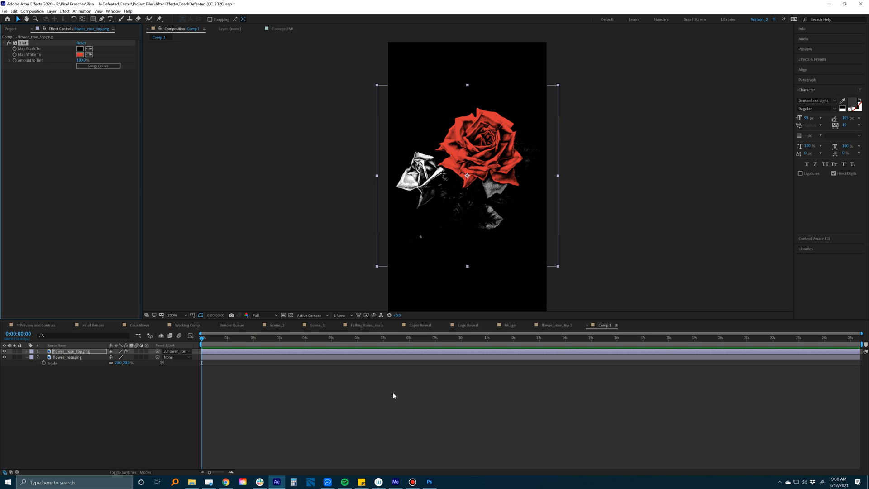
- Show the transparency grid and move flower_rose.png straight up until the rose sits just above the composition frame
left_click(296, 365)
left_click(333, 295)
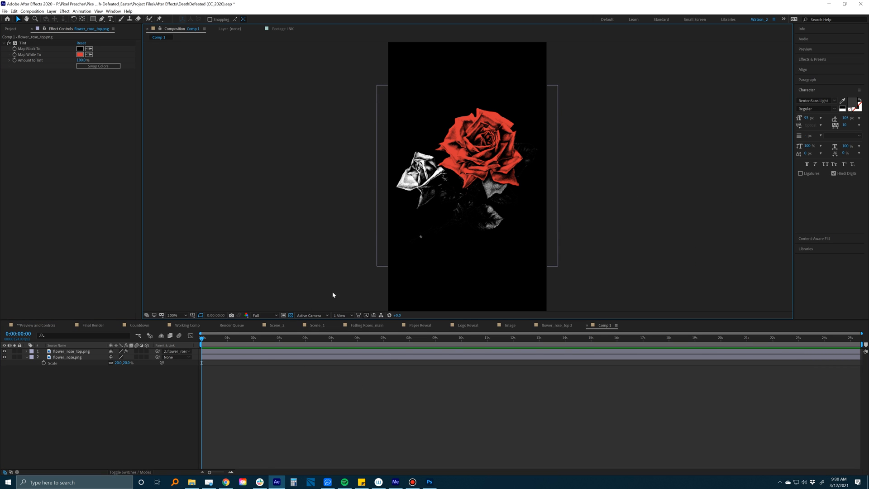
key("comma")
key("comma")
key("comma")
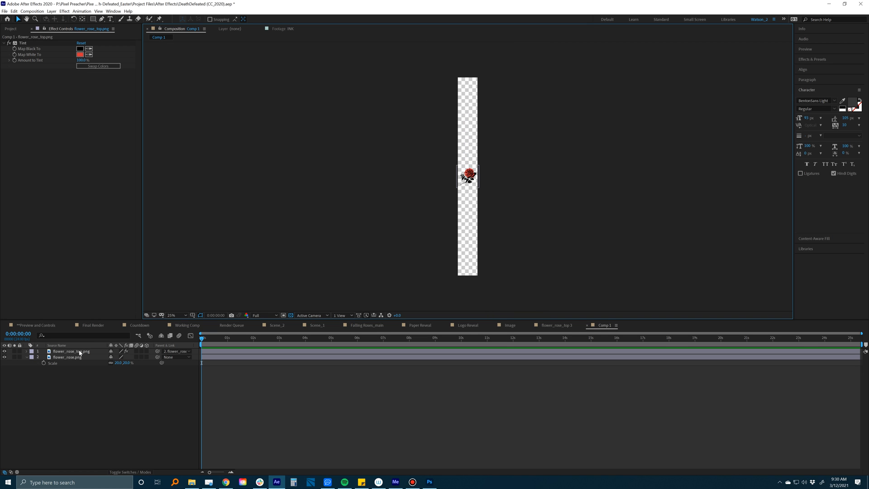
left_click(91, 357)
key("period")
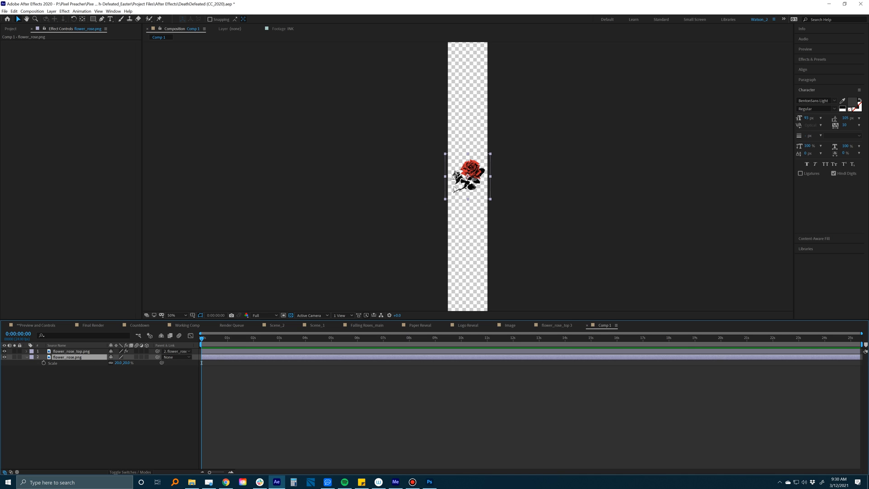
left_click_drag(467, 188, 472, 63)
key("comma")
key("comma")
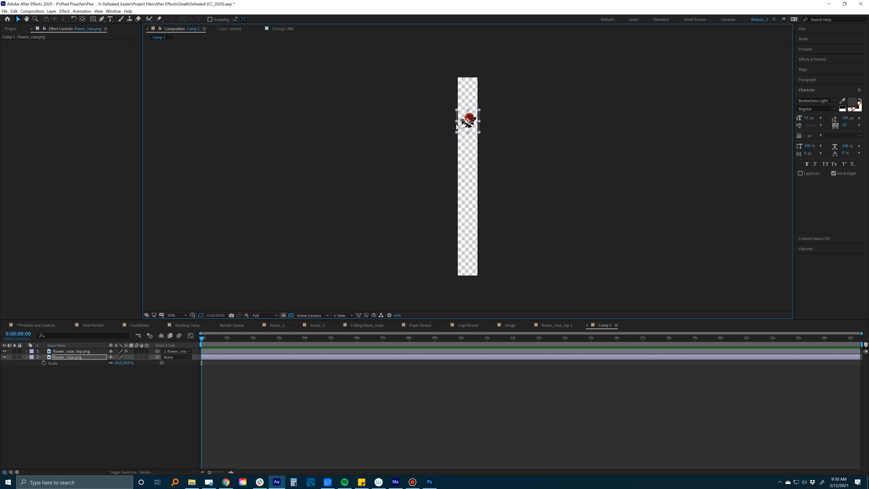
left_click_drag(462, 128, 462, 76)
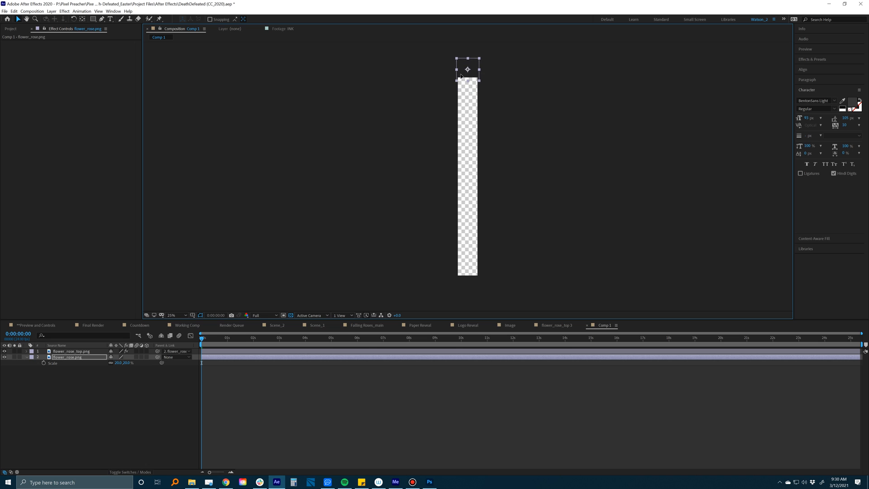
- Keyframe flower_rose.png's position at 0:00:00:00, move it below the frame at 0:00:20:00, and preview the fall
left_click(85, 358)
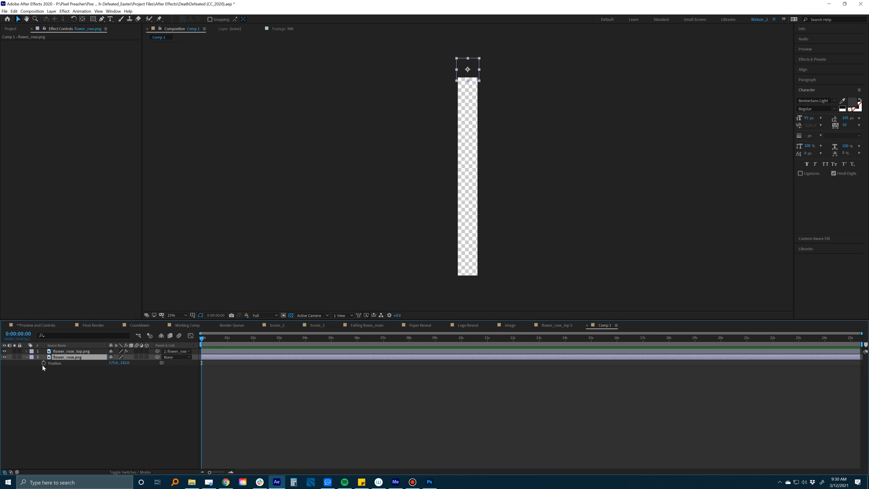
key("alt+shift+p")
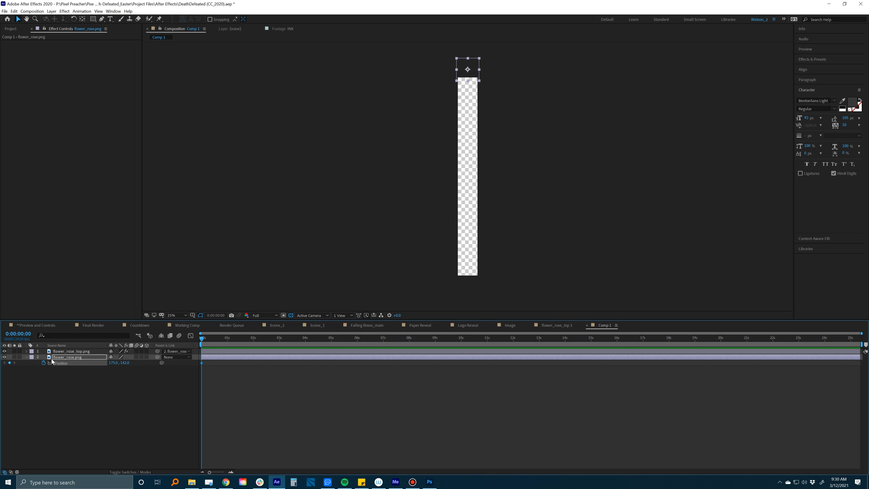
left_click_drag(325, 335, 721, 338)
left_click_drag(462, 80, 461, 297)
key("space")
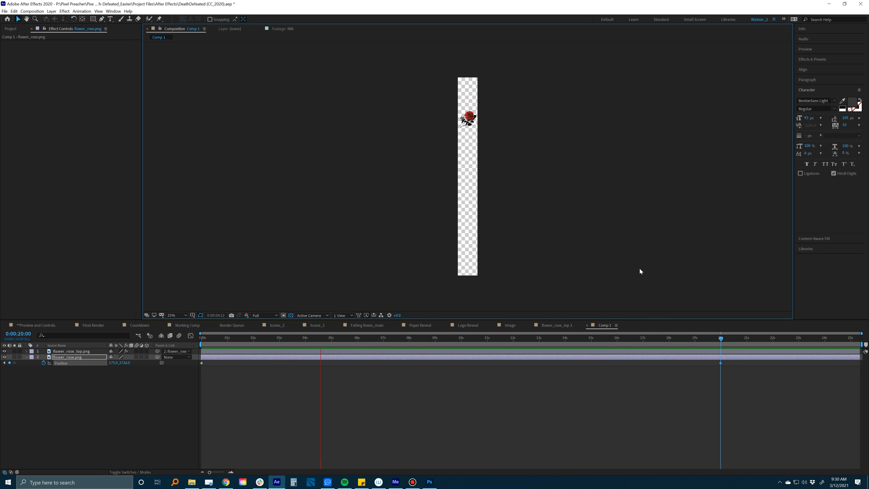
- Move the final position keyframe to just past 25 seconds to slow the fall, and preview it
left_click_drag(721, 363, 856, 363)
key("space")
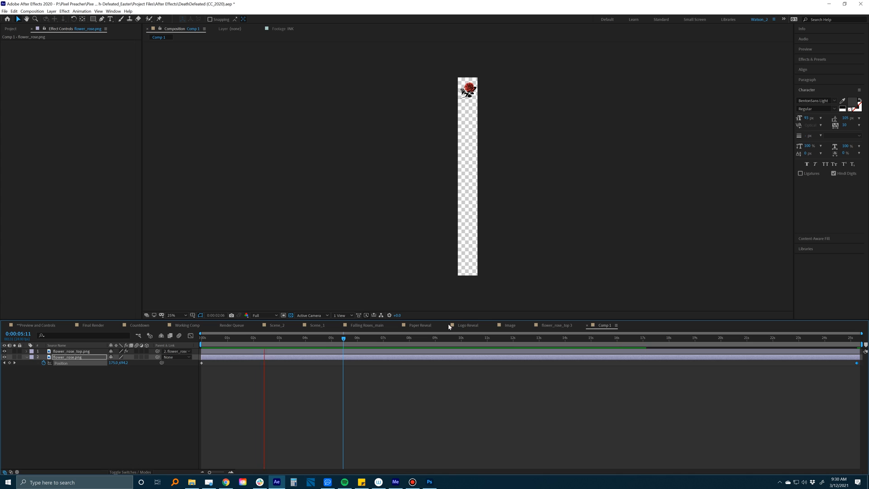
key("space")
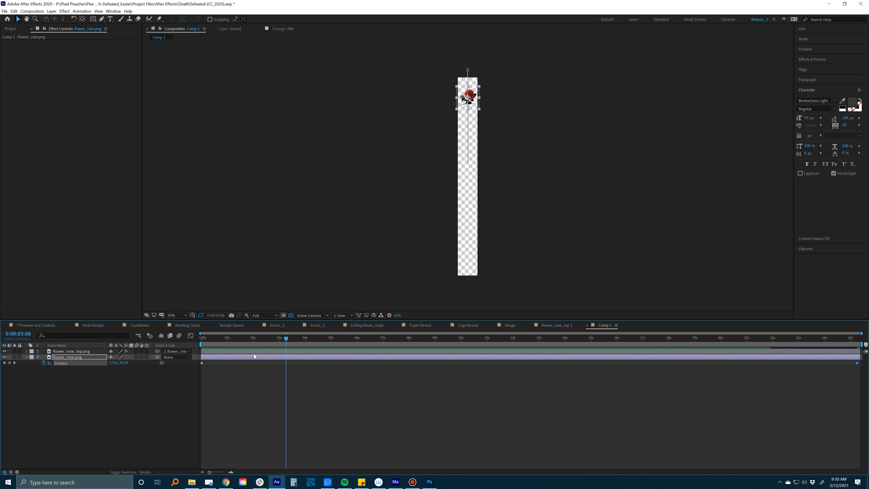
- Add a rotation keyframe to flower_rose.png and place it at the composition's start
left_click(251, 359)
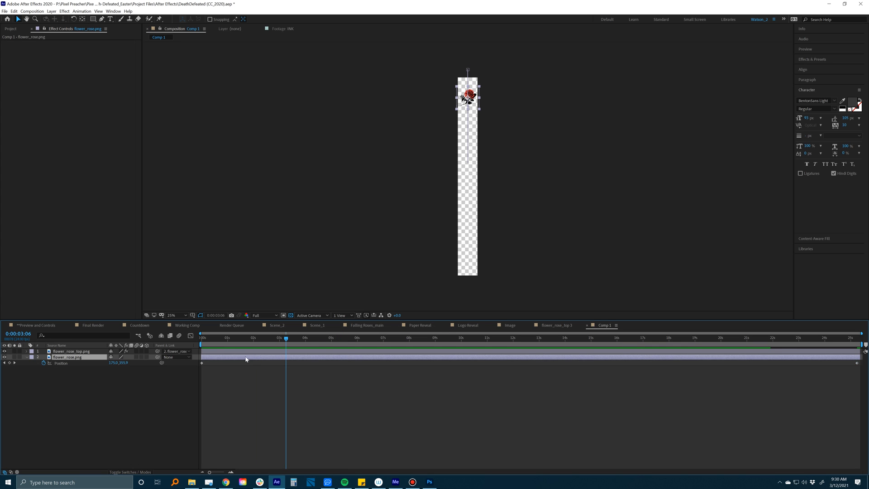
key("r")
left_click(44, 363)
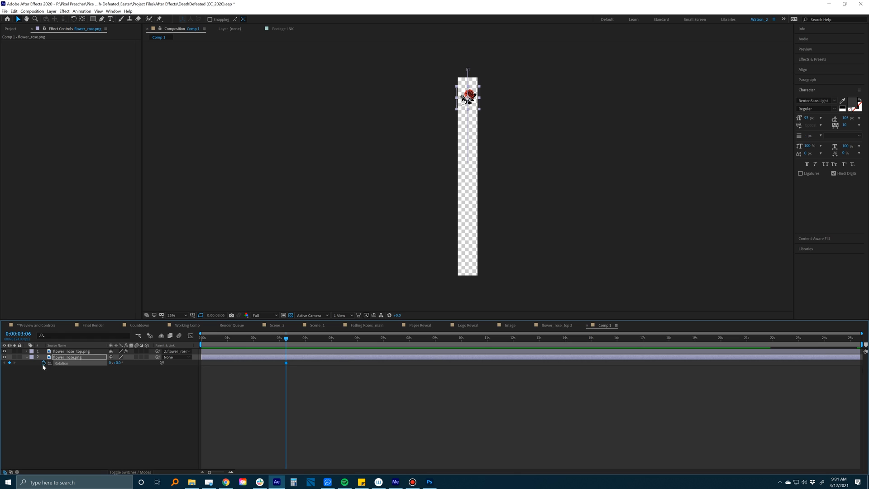
left_click_drag(286, 363, 202, 363)
key("Home")
key("space")
- Rotate flower_rose.png to 36° at 0:00:20:09 and preview the turning fall
left_click_drag(416, 342, 731, 333)
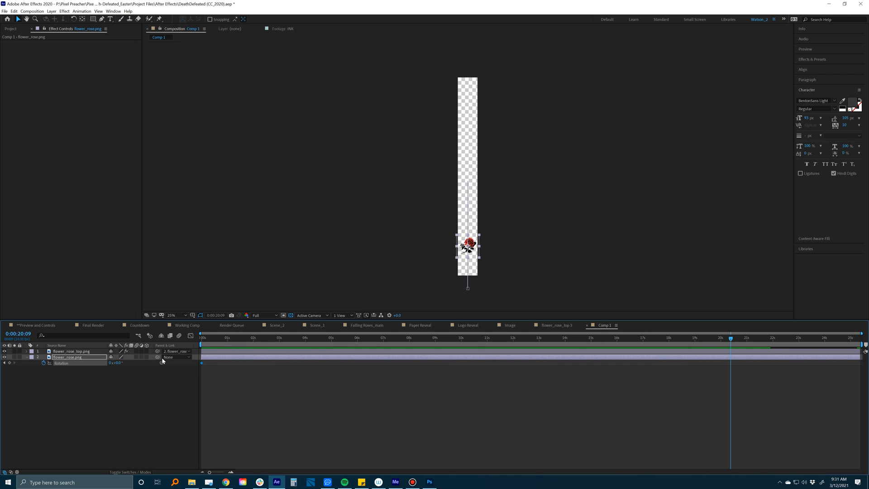
left_click_drag(117, 363, 132, 366)
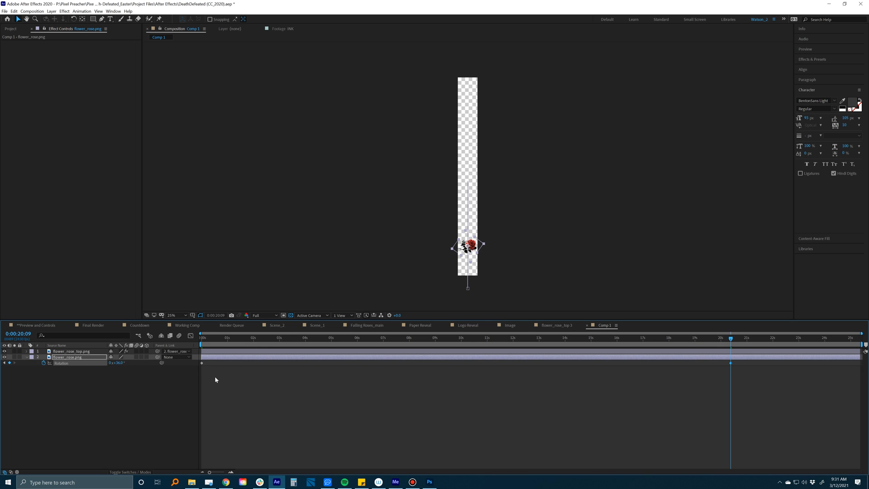
key("space")
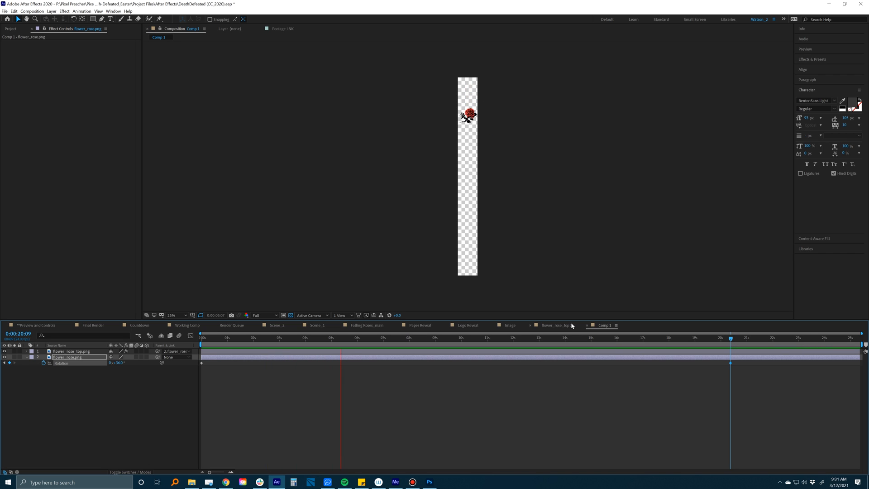
key("space")
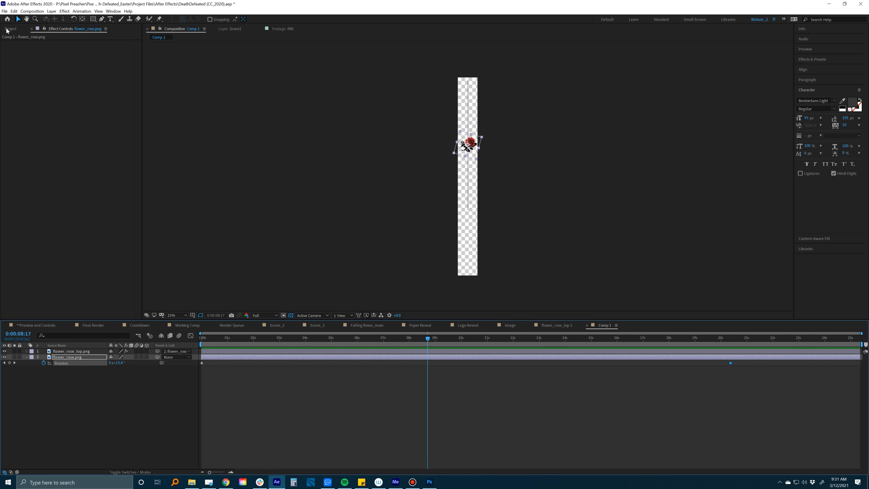
- Return to the project contents and collapse the Images, Textures and Overlays folder and its parent Assets folder
left_click(10, 29)
scroll(50, 136, "up", 3)
left_click(7, 271)
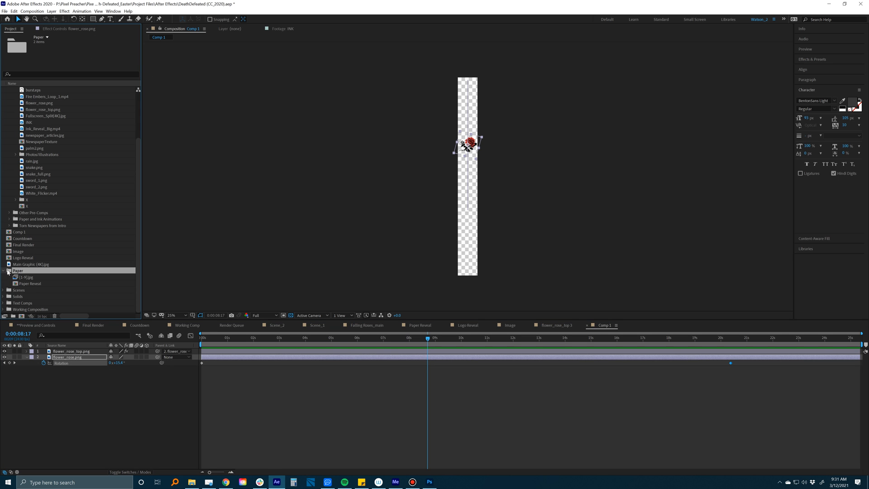
scroll(17, 135, "up", 3)
left_click(16, 135)
left_click(9, 135)
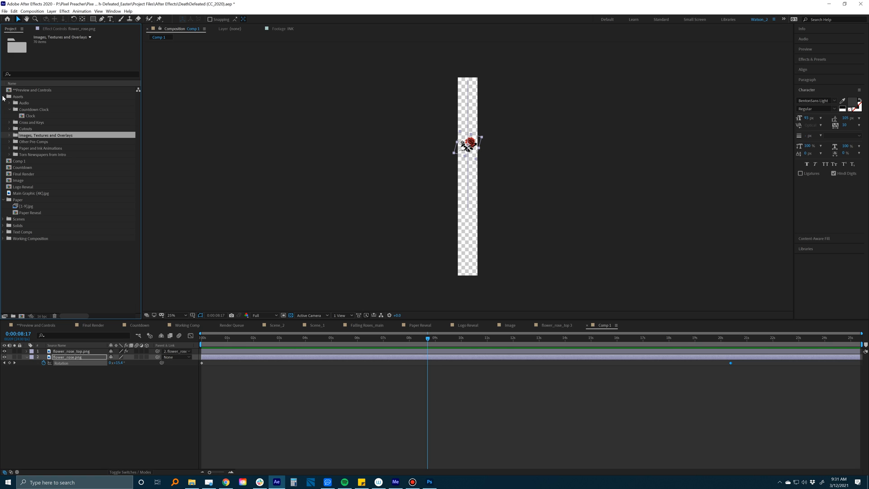
left_click(4, 97)
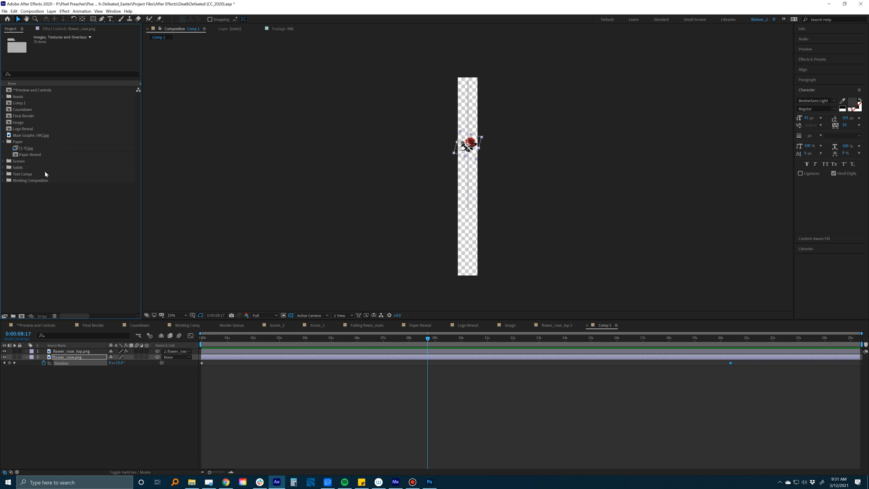
- Create a new composition named Falling Roses with a width of 1920 px and a height of 1080 px
left_click(22, 316)
type("Falling Roses")
key("Tab")
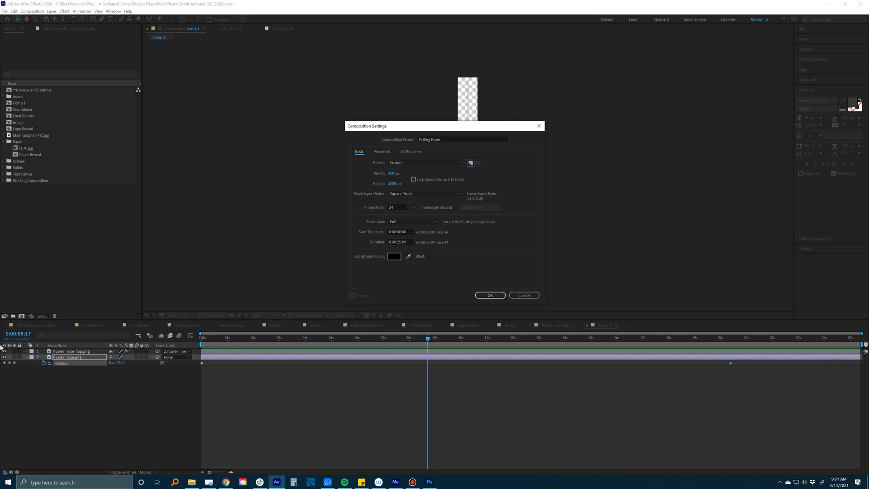
left_click(391, 177)
type("1920")
key("Tab")
type("1080")
left_click(479, 297)
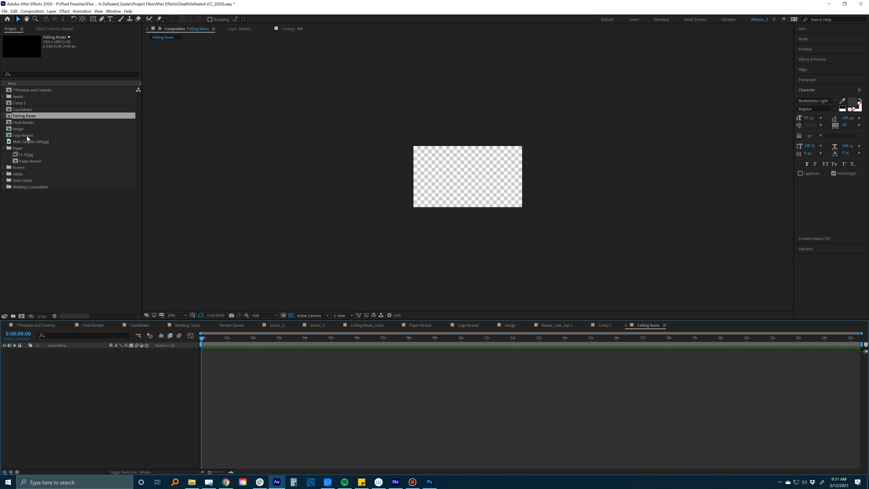
- Add Comp 1 to the Falling Roses composition, check the fall, and make the layer 3D
left_click_drag(18, 103, 58, 361)
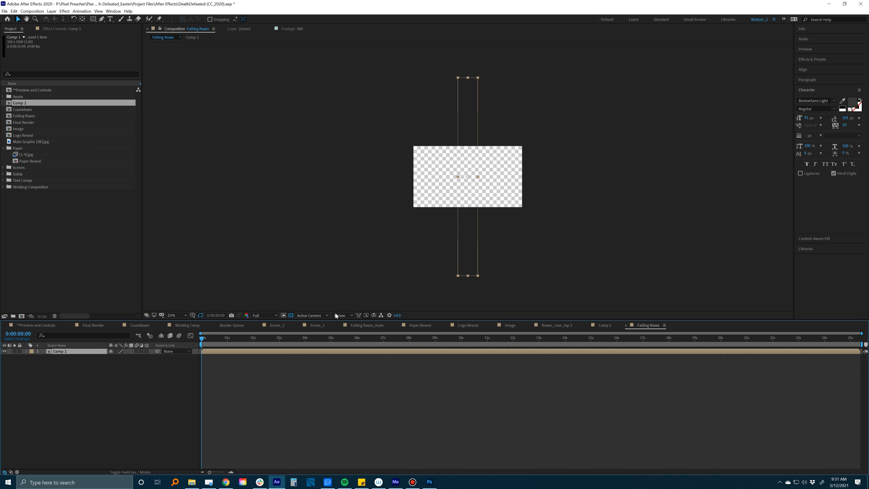
left_click_drag(252, 338, 483, 347)
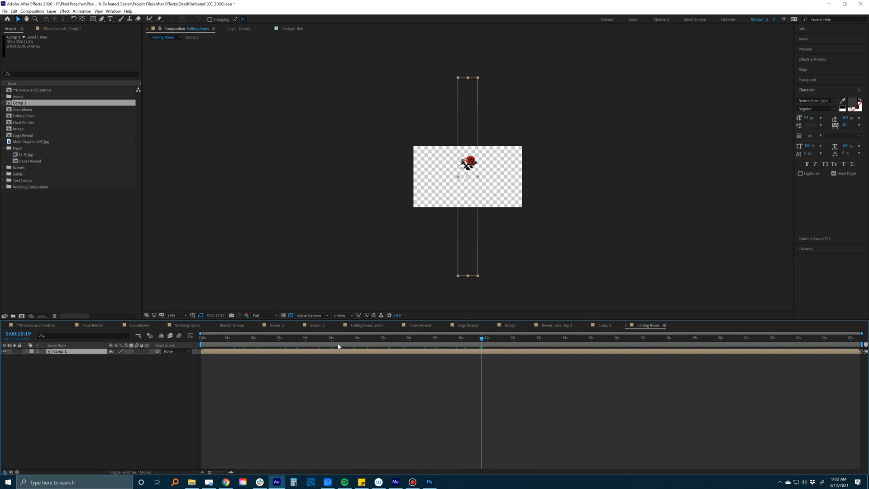
scroll(419, 212, "up", 2)
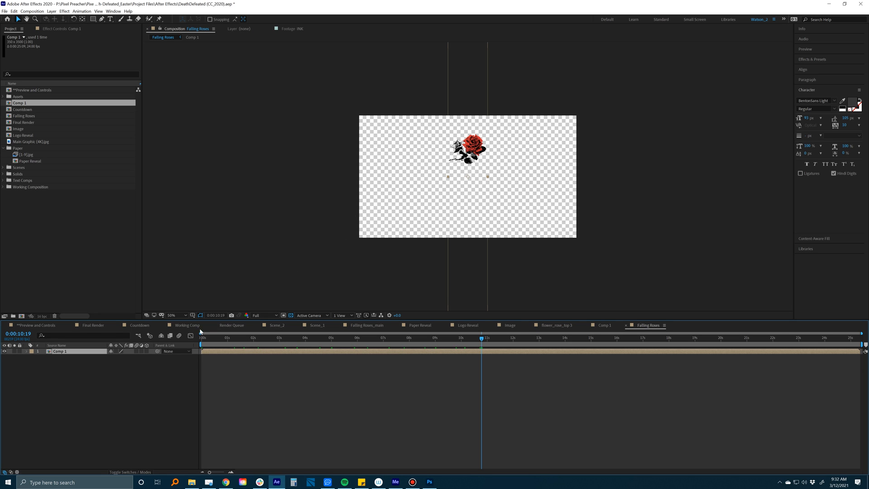
left_click(146, 351)
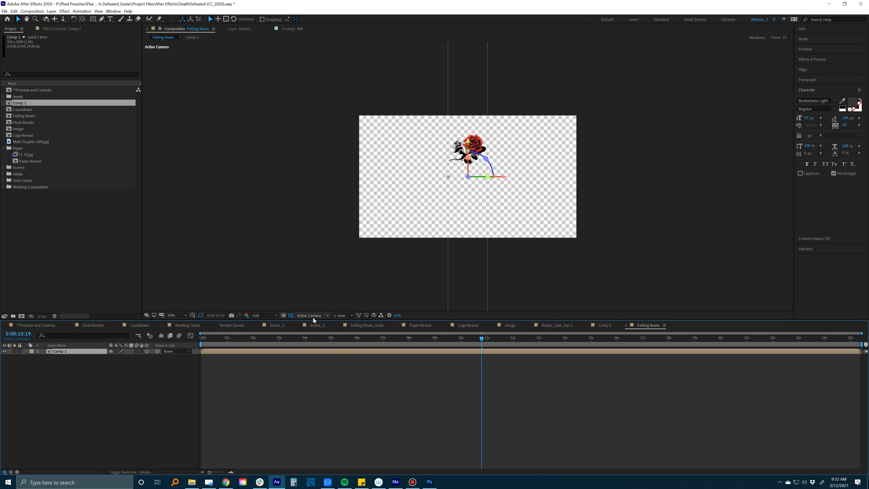
- Duplicate the Comp 1 layer, push the copy back in depth and to the right, and start it about 1 second in
key("ctrl+d")
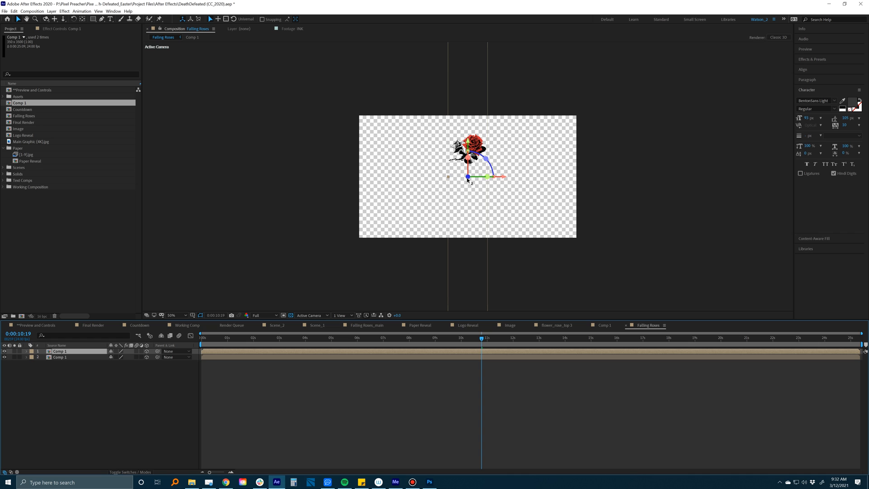
left_click_drag(468, 177, 746, 33)
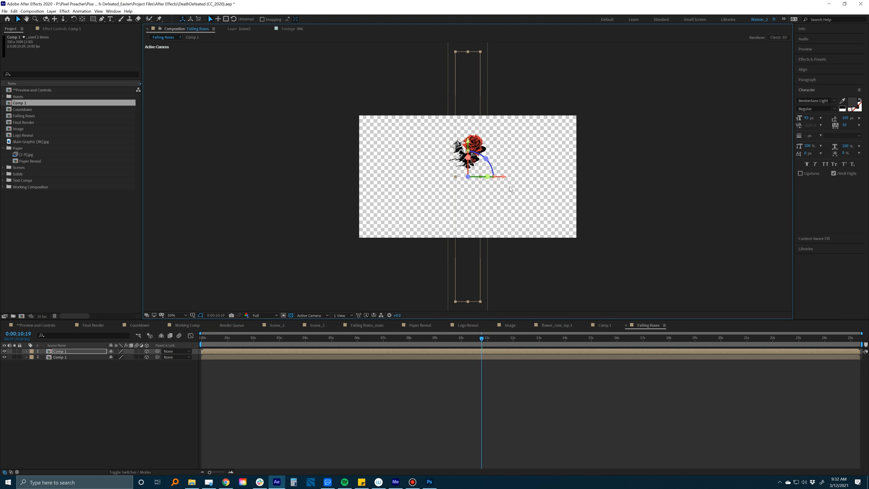
left_click_drag(480, 210, 533, 225)
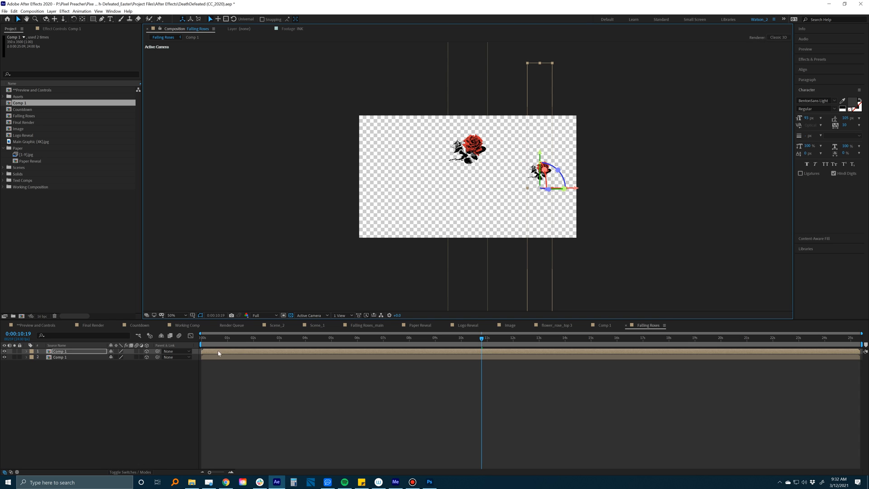
left_click_drag(213, 353, 236, 353)
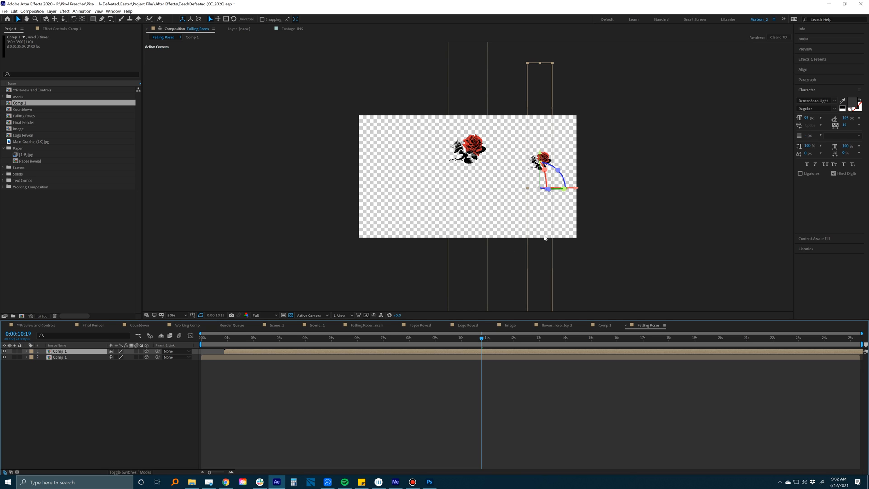
- Duplicate the distant right-hand rose layer and move the copy to the left side of the frame
key("ctrl+d")
left_click_drag(533, 219, 477, 221)
left_click_drag(391, 225, 392, 226)
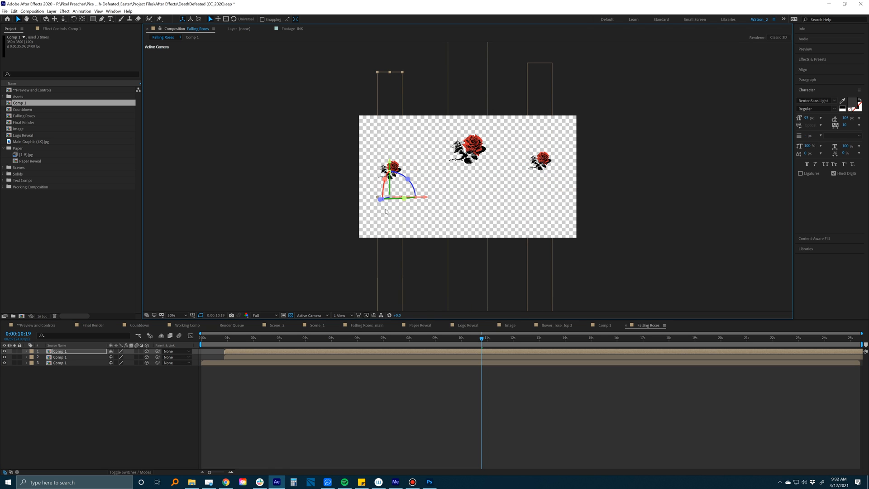
- Flip the left rose layer horizontally, shift it slightly farther left and down, and check its fall
right_click(389, 139)
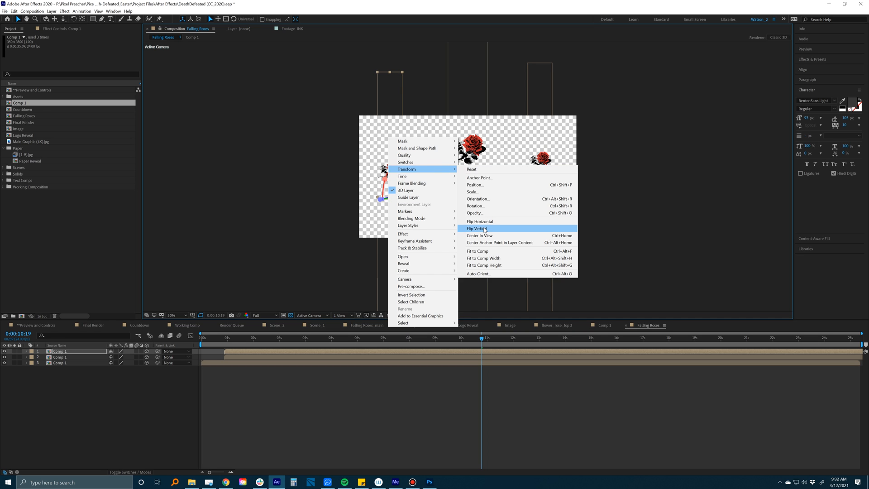
left_click(483, 225)
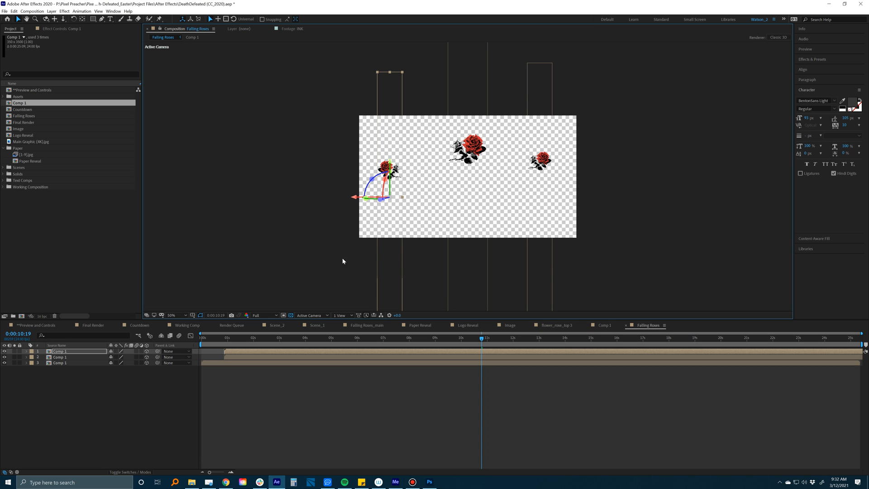
left_click_drag(385, 147, 377, 126)
left_click_drag(378, 220, 363, 288)
left_click_drag(231, 340, 304, 348)
- Duplicate the flipped rose layer and place the copy closer to the camera, right of centre
key("ctrl+d")
left_click_drag(375, 221, 682, 228)
left_click_drag(541, 245, 499, 251)
left_click(289, 341)
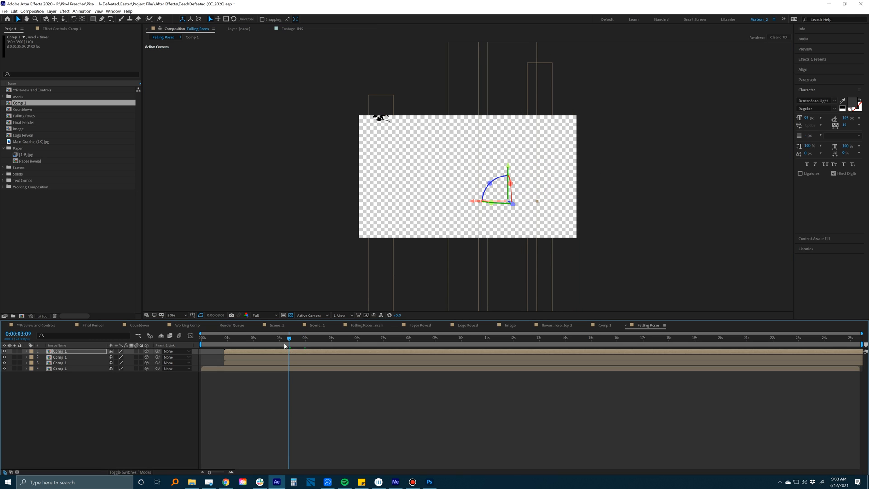
- Stagger the Comp 1 layers, starting the closest rose about 2 seconds in and the original slightly before the composition's start
mouse_move(270, 352)
left_mouse_down()
mouse_move(239, 358)
mouse_move(255, 358)
left_mouse_up()
left_click_drag(208, 341, 495, 342)
left_click_drag(272, 353, 306, 353)
left_click(248, 369)
left_click_drag(248, 369, 244, 370)
left_click_drag(222, 337, 495, 342)
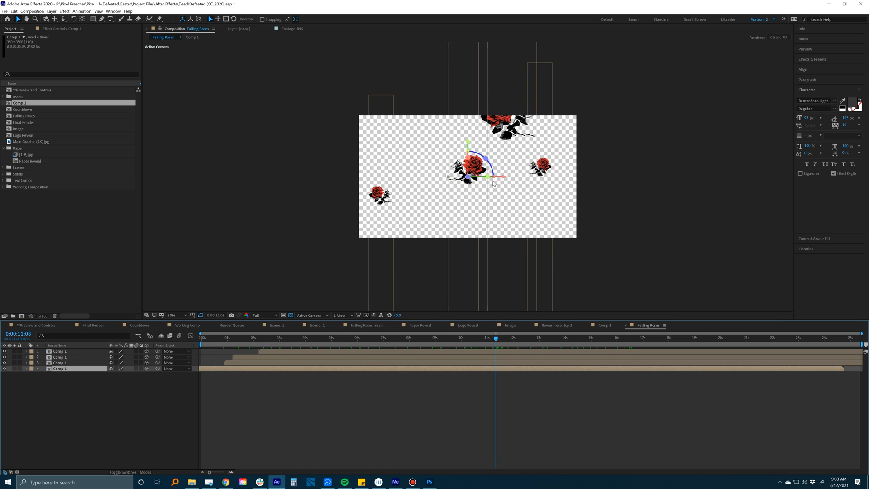
key("period")
key("comma")
left_click(358, 377)
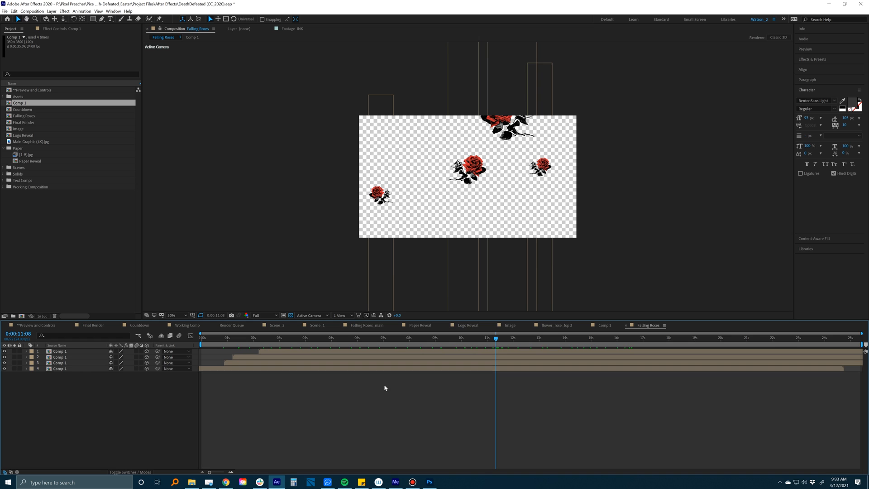
- Add a null object to the Falling Roses composition and make it a 3D layer
left_click(51, 11)
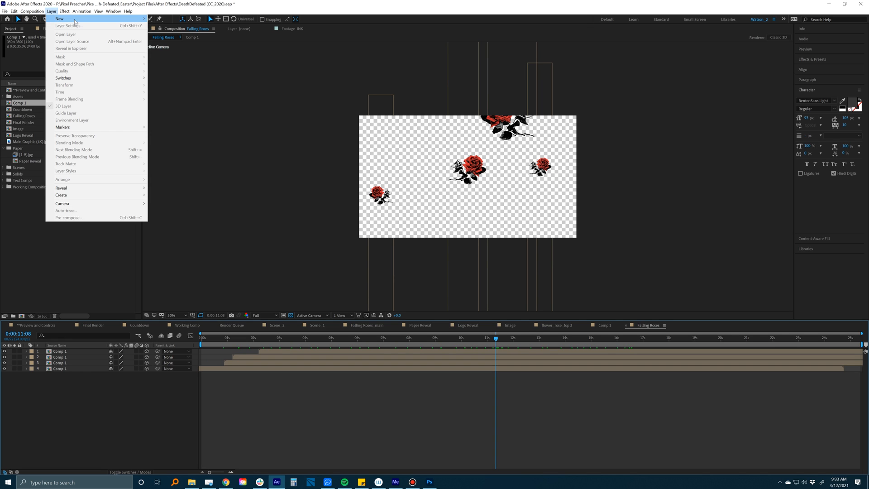
mouse_move(76, 21)
left_click(165, 47)
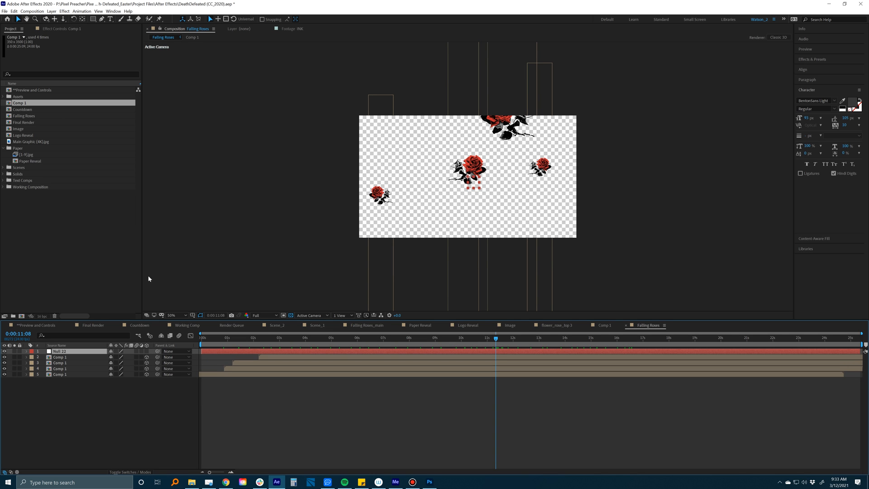
left_click(147, 352)
- Parent all four Comp 1 layers to the null object and scrub through the fall
left_click(67, 357)
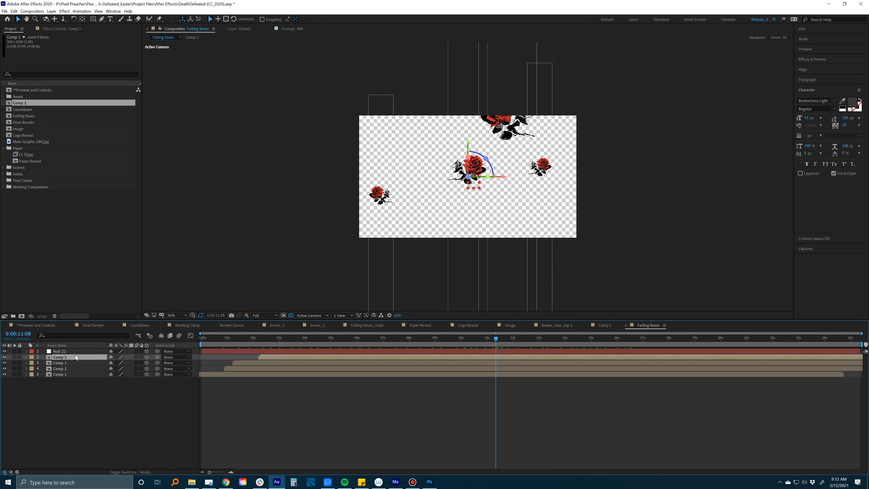
left_click(69, 375, "shift")
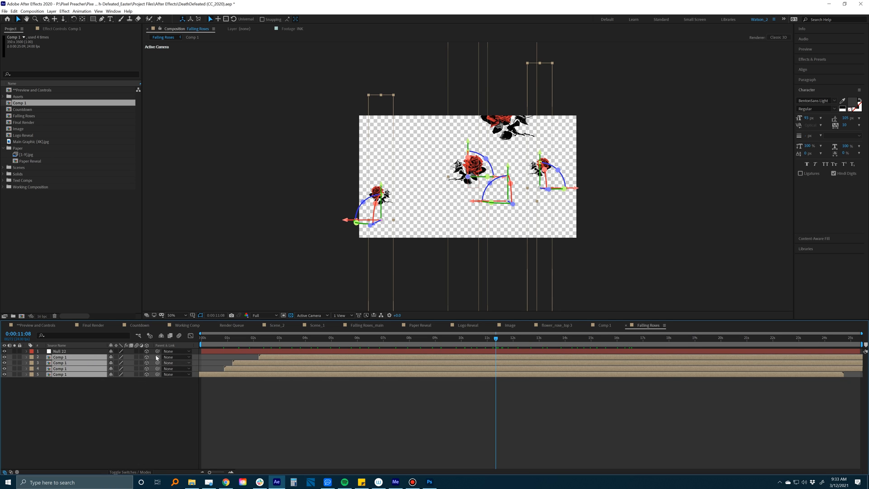
left_click_drag(158, 357, 59, 352)
left_click(59, 352)
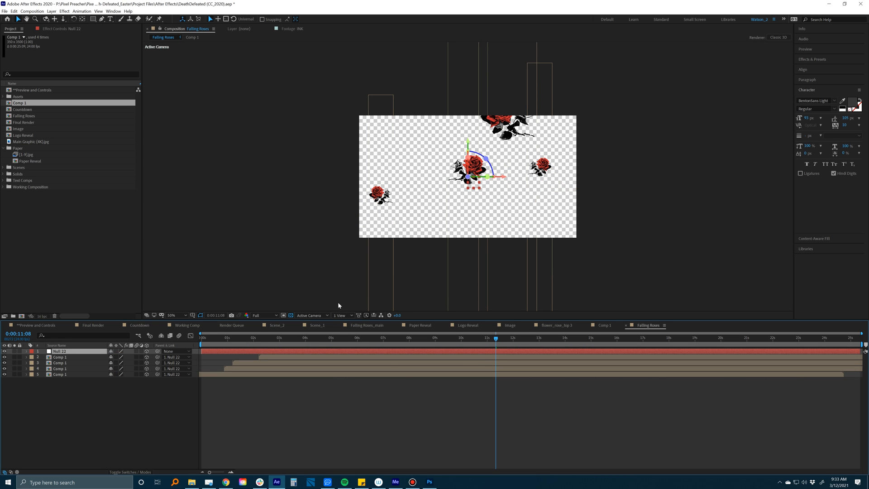
left_click_drag(253, 340, 475, 341)
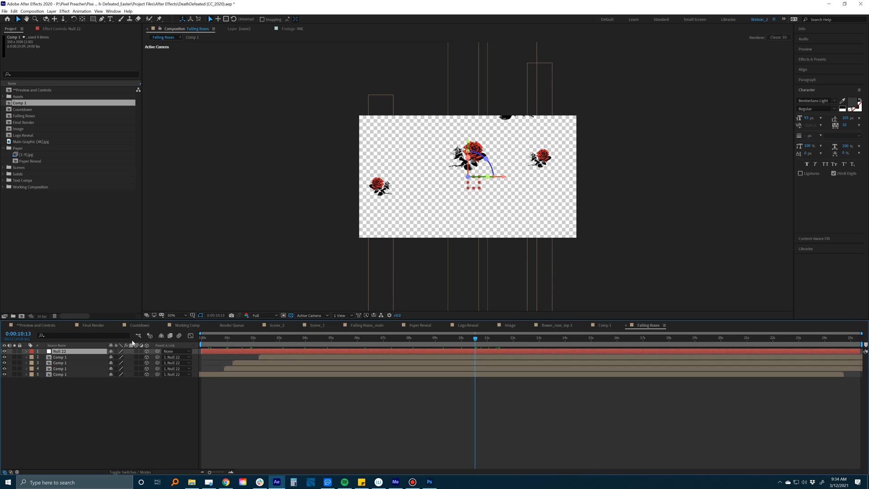
- Keyframe the null's position at 0:00:00:00, set its Z position to about -1397 at 0:00:17:11, and preview the move
key("p")
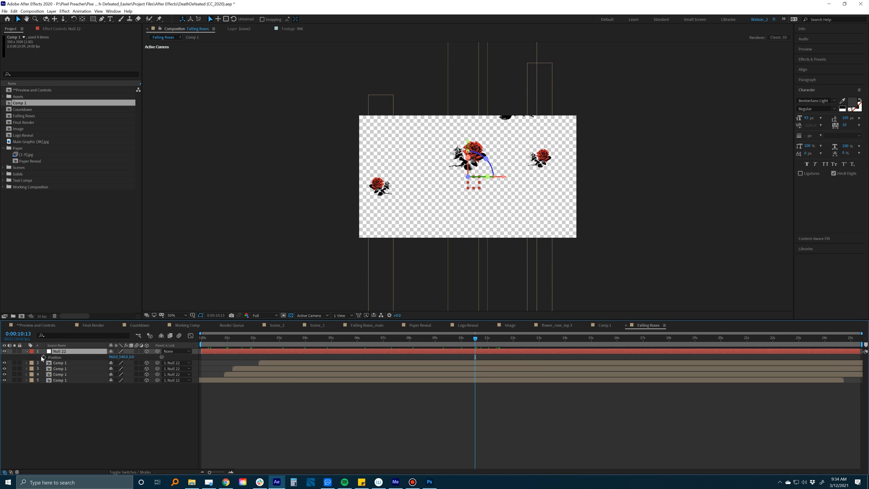
left_click_drag(203, 339, 197, 341)
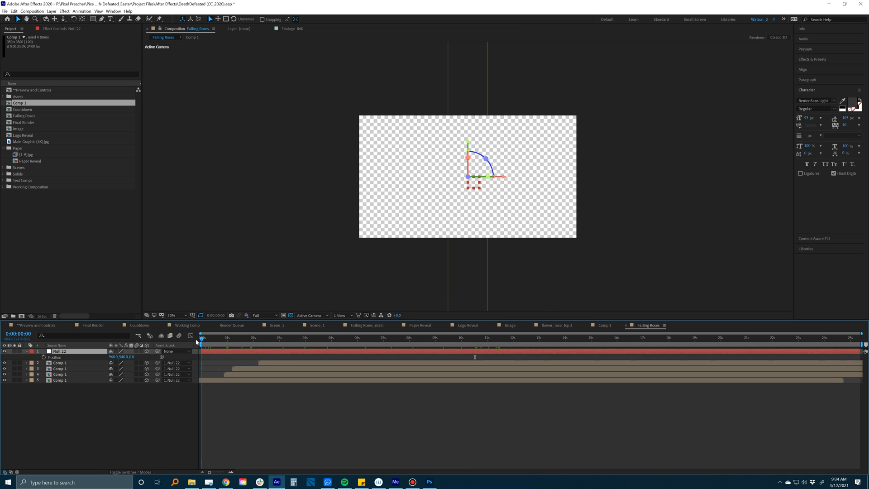
left_click(44, 357)
left_click_drag(212, 338, 654, 338)
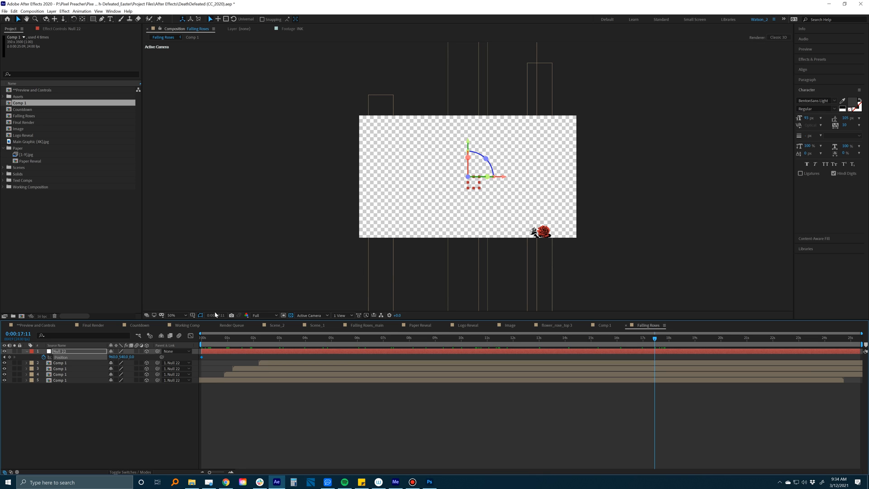
left_click_drag(131, 357, 120, 357)
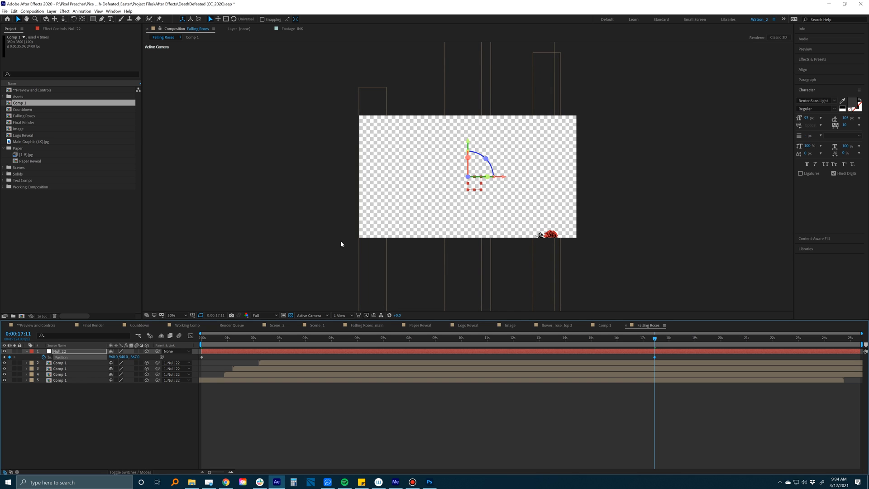
left_click_drag(467, 179, 291, 295)
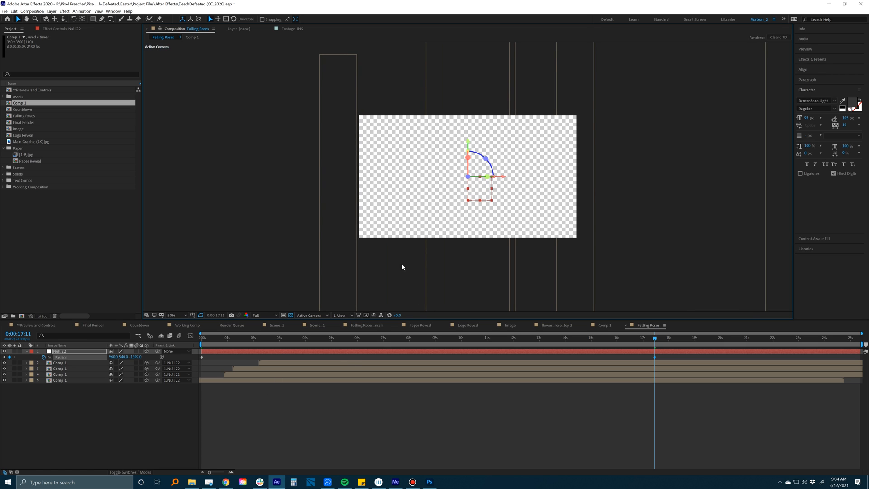
key("space")
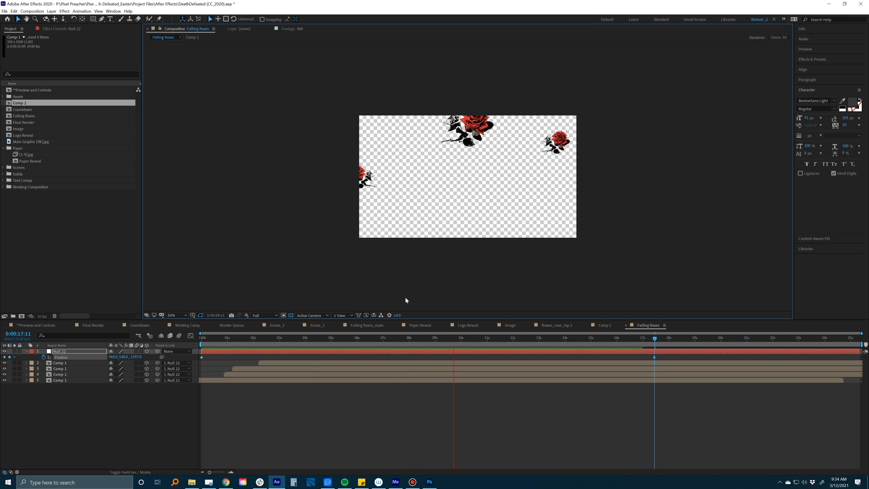
key("space")
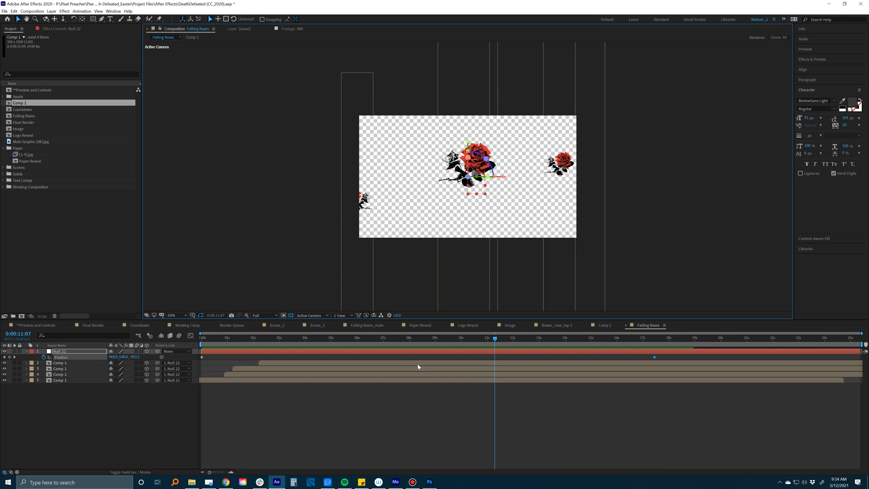
- Duplicate the four Comp 1 layers, group the copies above the originals, shift them about 4 seconds earlier, and check the result
left_click(417, 363)
left_click(420, 381, "shift")
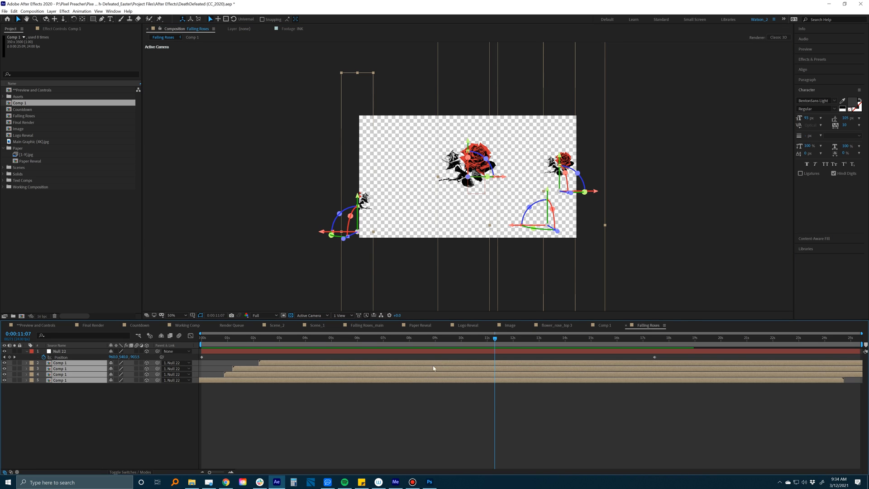
key("ctrl+d")
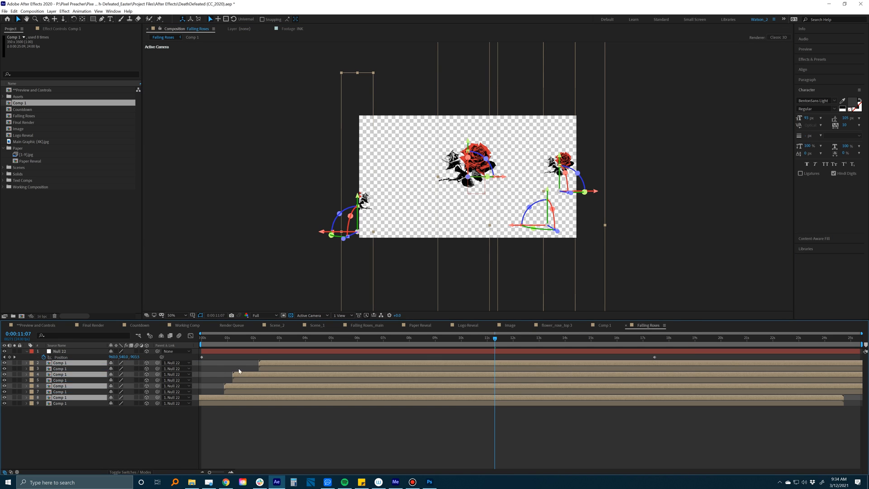
left_click_drag(181, 368, 183, 361)
left_click_drag(434, 363, 329, 367)
left_click_drag(261, 344, 509, 354)
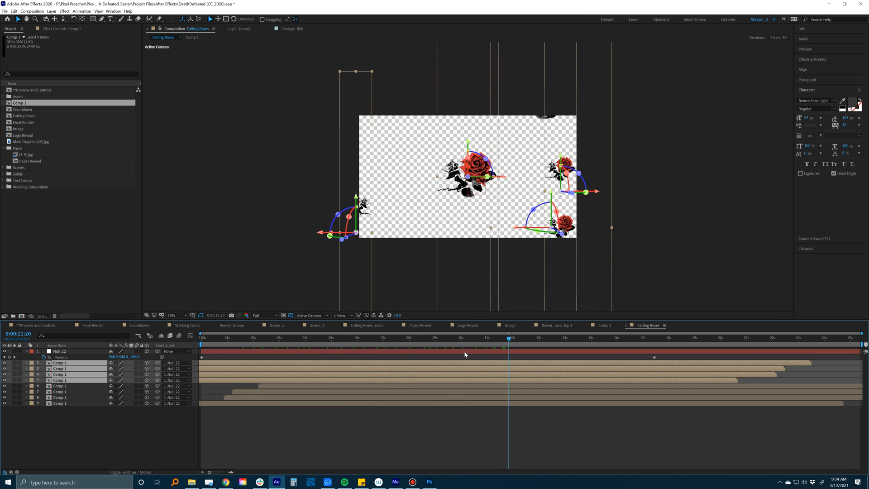
- Scrub through the Falling Roses composition and view the roses in Scene_1 at 0:00:04:01 for comparison
left_click_drag(509, 339, 544, 348)
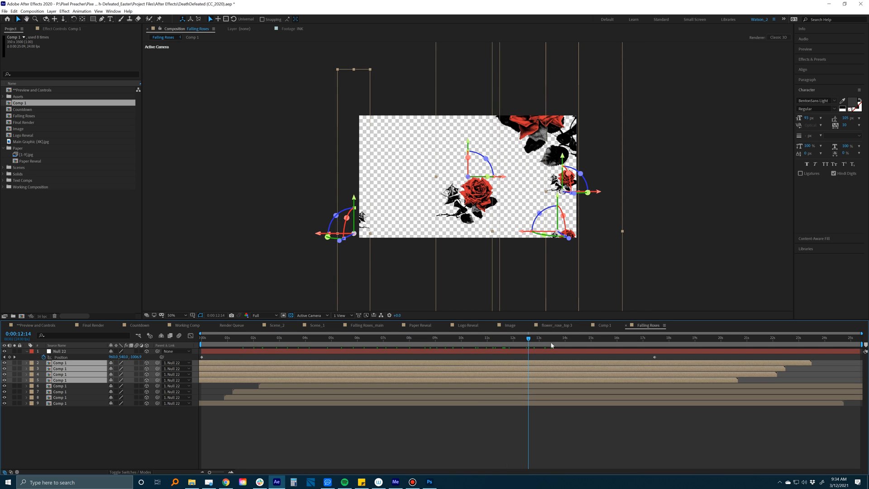
left_click(316, 326)
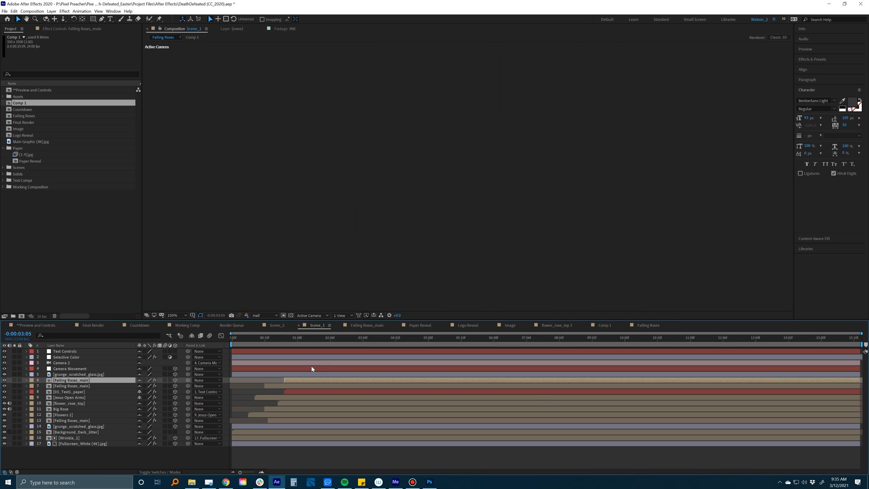
left_click(391, 338)
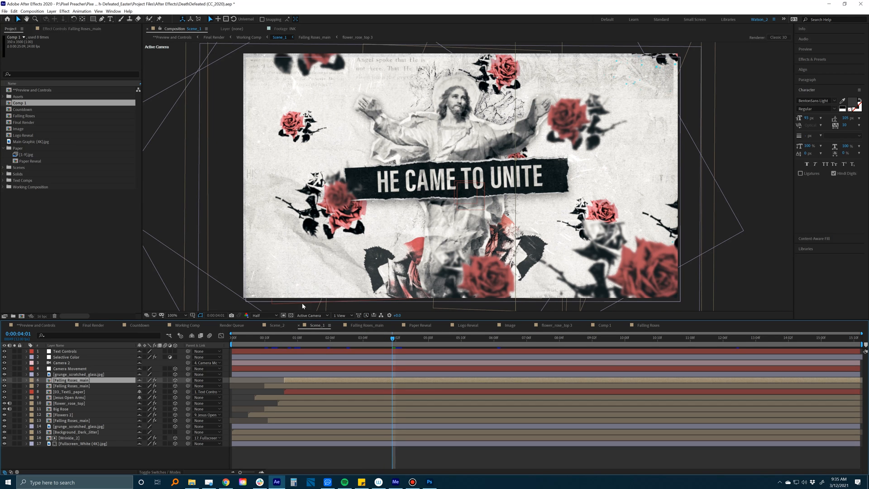
- Show the effects of the Falling Roses_main layer directly above 03_Text2_paper in Scene_1 and switch off its Fast Box Blur
left_click(337, 449)
left_click(91, 385)
left_click(75, 381)
left_click(69, 385)
left_click(68, 381)
left_click(67, 386)
key("comma")
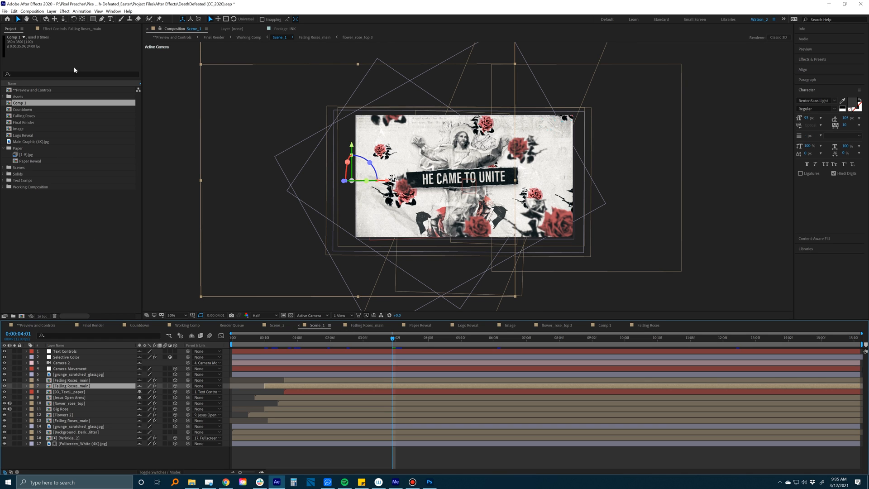
left_click(77, 28)
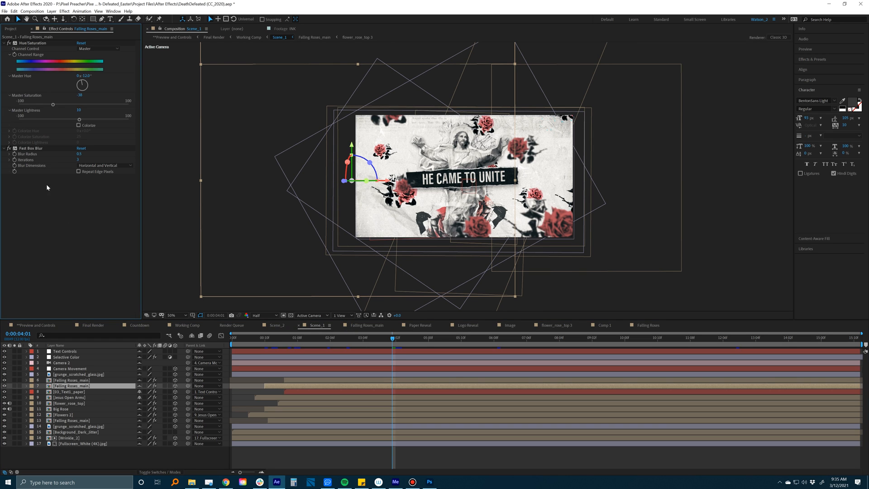
left_click(24, 148)
key("period")
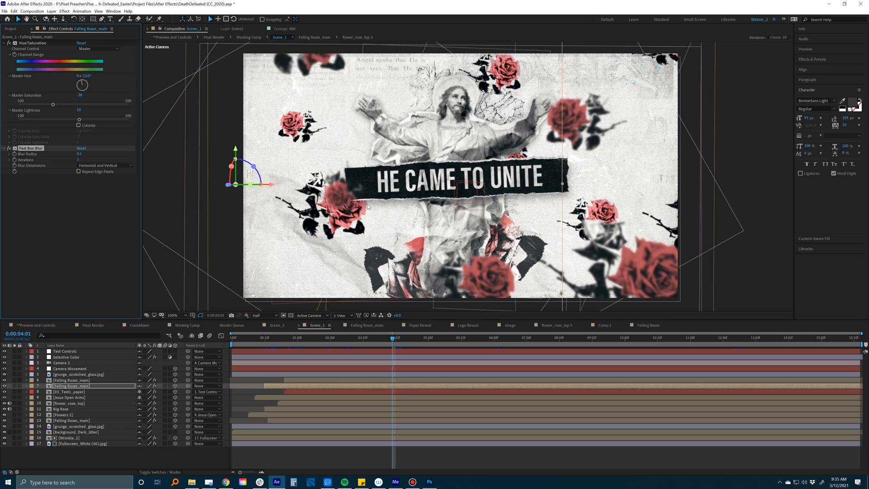
left_click(10, 147)
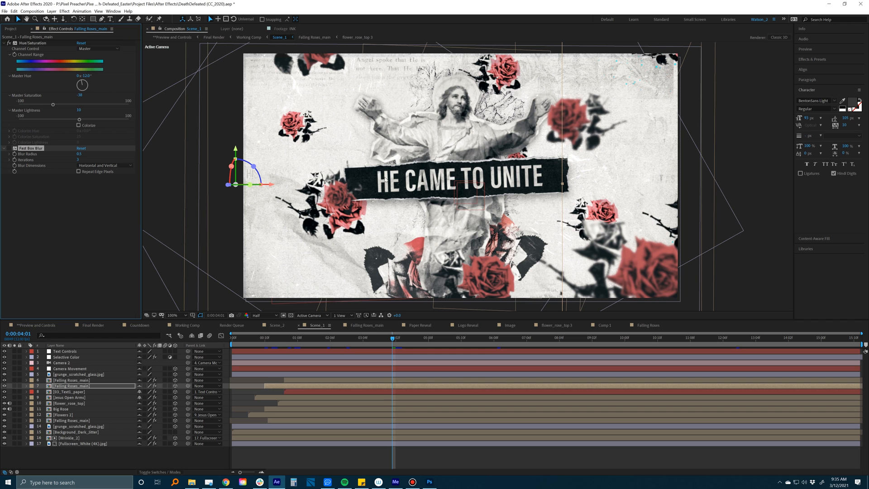
left_click(357, 451)
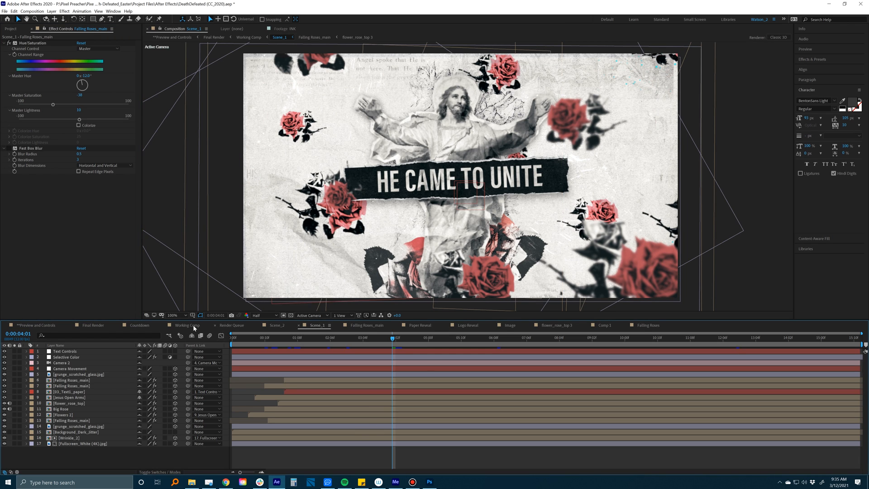
- Look over the Preview and Controls composition, open Scene_2, and reveal its hidden layers
left_click(32, 325)
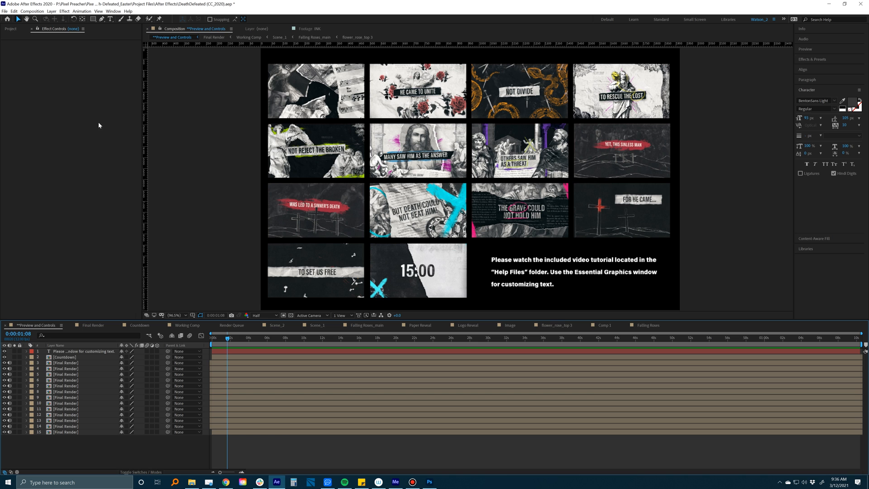
left_click(10, 29)
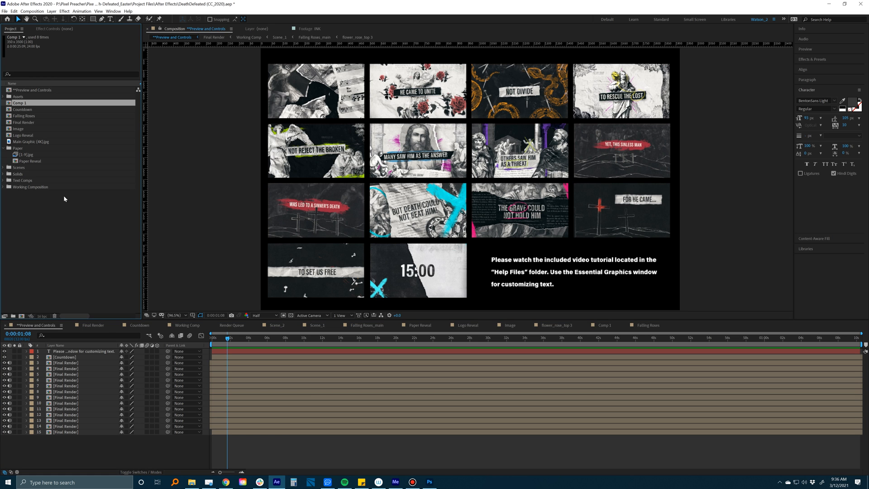
left_click(277, 325)
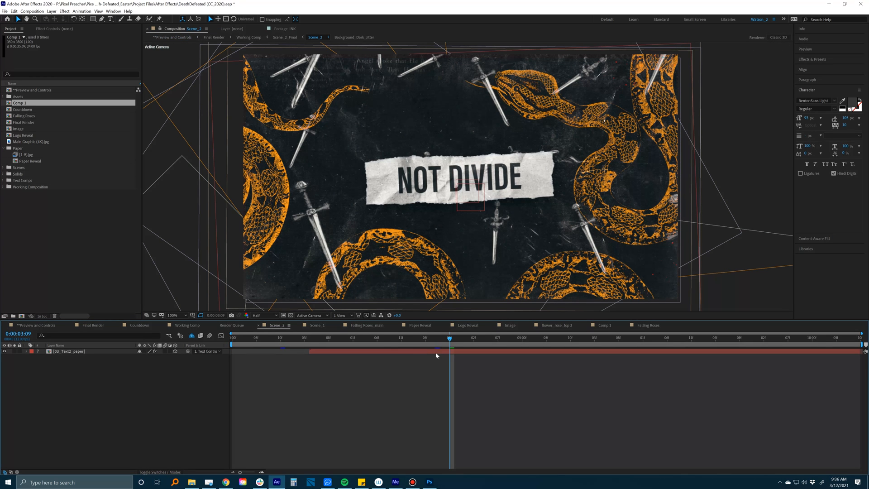
left_click(192, 336)
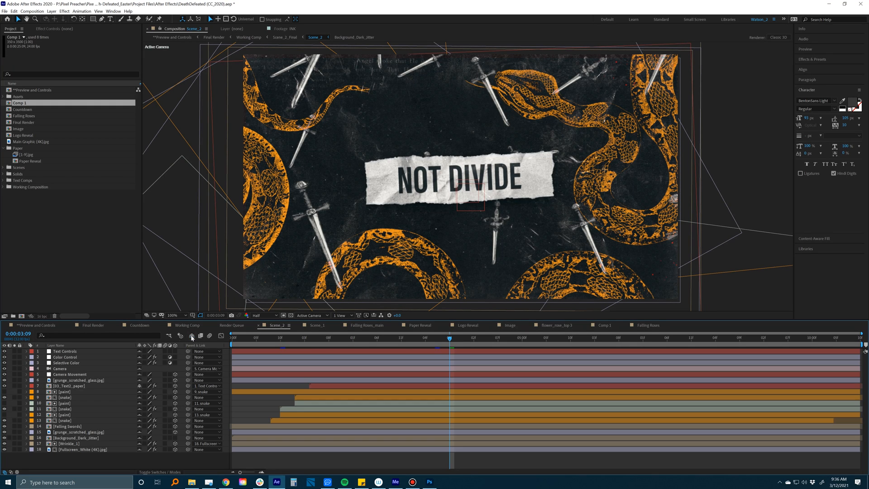
- Solo the three snake layers in Scene_2 and preview their slithering movement, stopping at 0:00:01:05
left_click(69, 398)
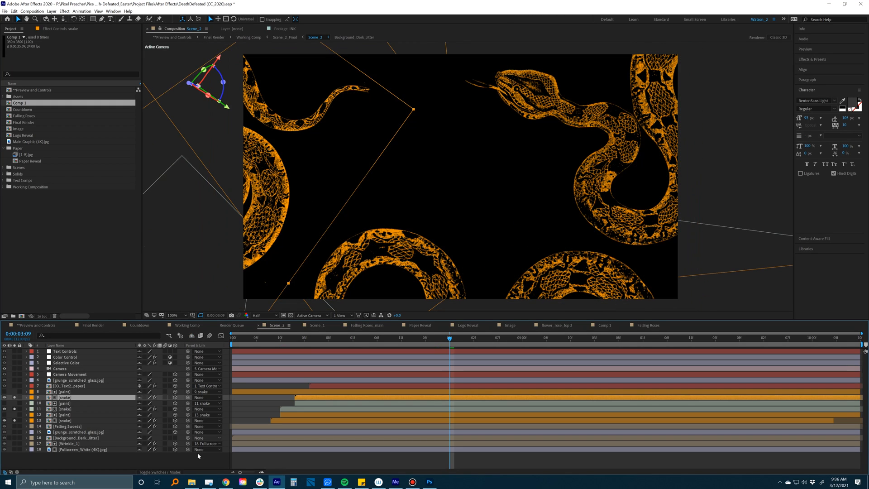
key("space")
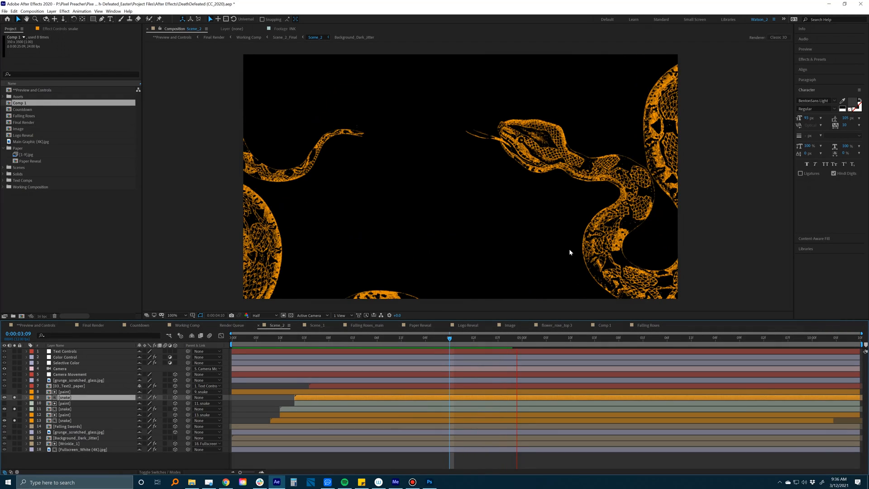
key("space")
key("space")
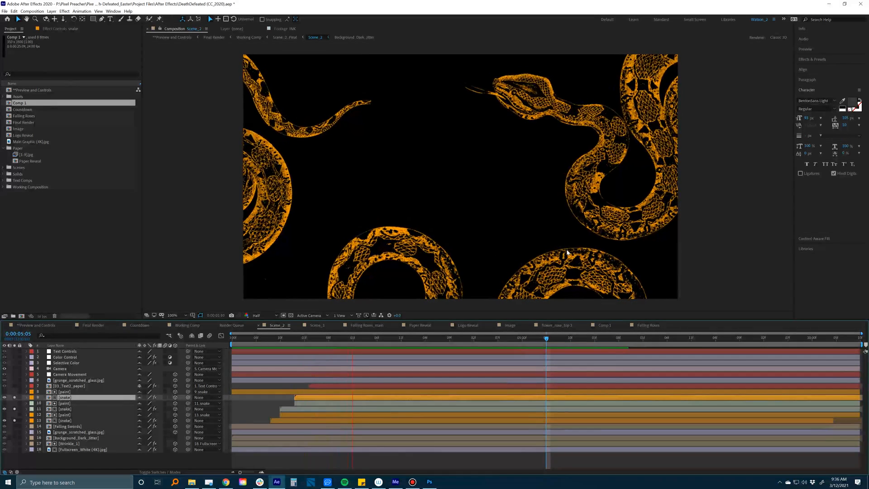
key("space")
left_click_drag(324, 340, 316, 338)
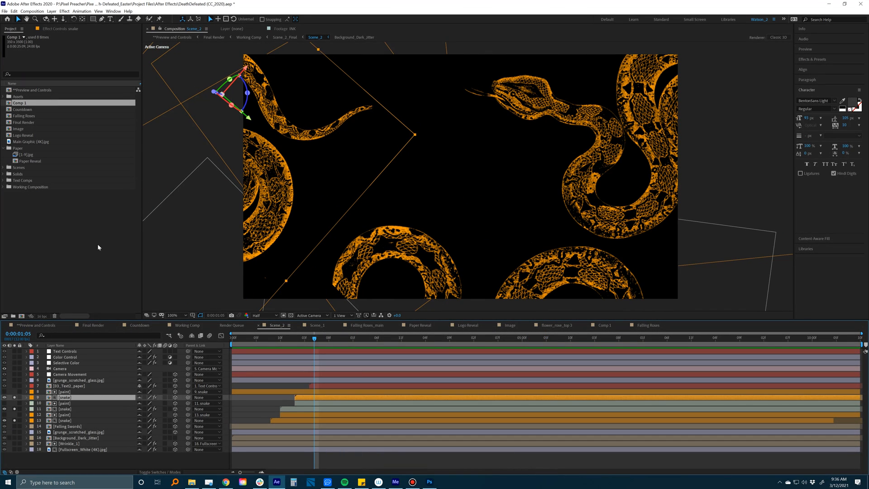
- Expand the project's Assets folder, then switch to File Explorer and preview the black-and-white snake illustration in Assets > Images
left_click(107, 259)
left_click(19, 97)
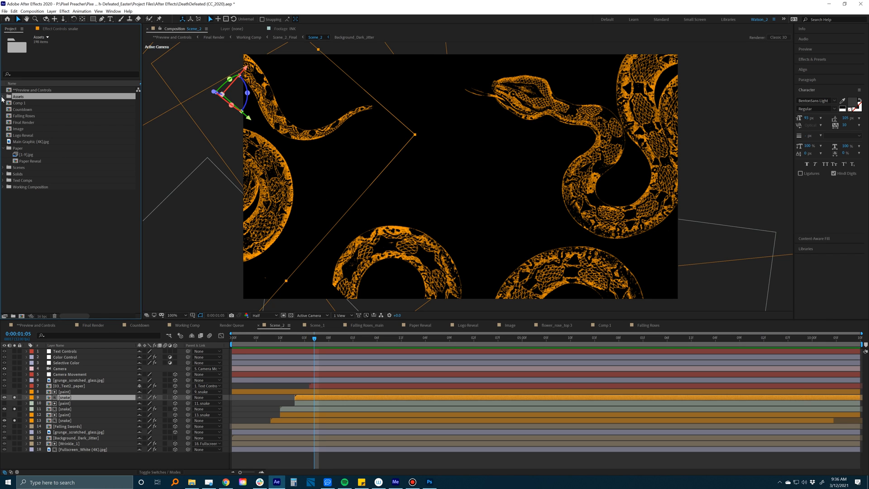
left_click(4, 97)
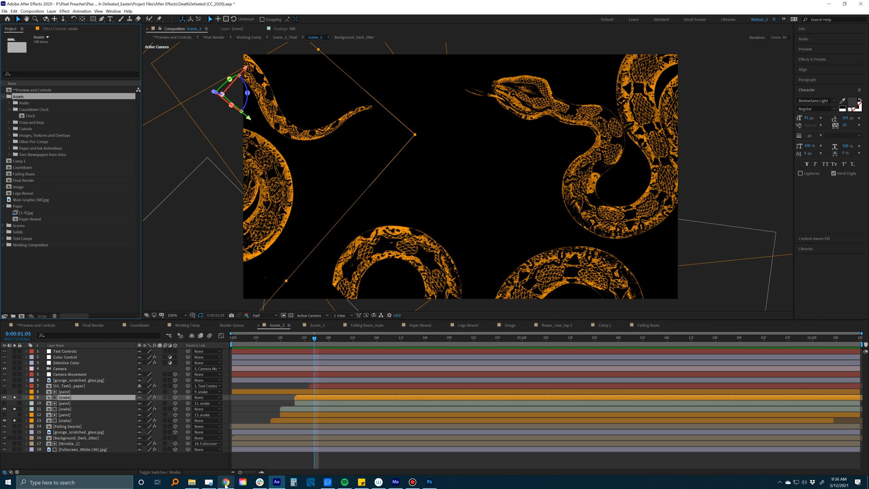
left_click(192, 482)
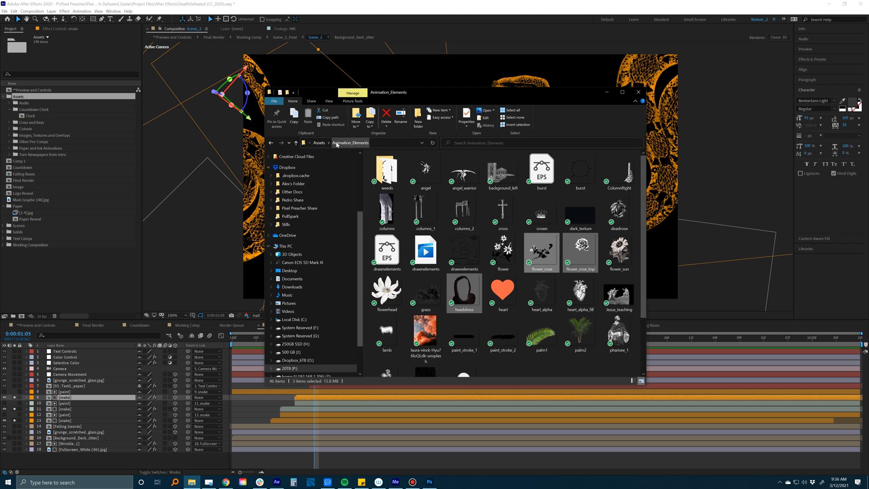
left_click(319, 143)
left_click(319, 143)
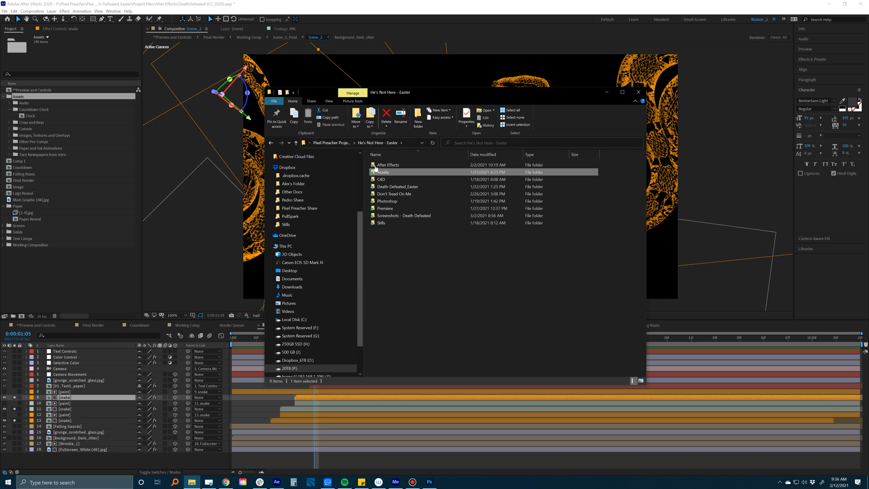
double_click(409, 169)
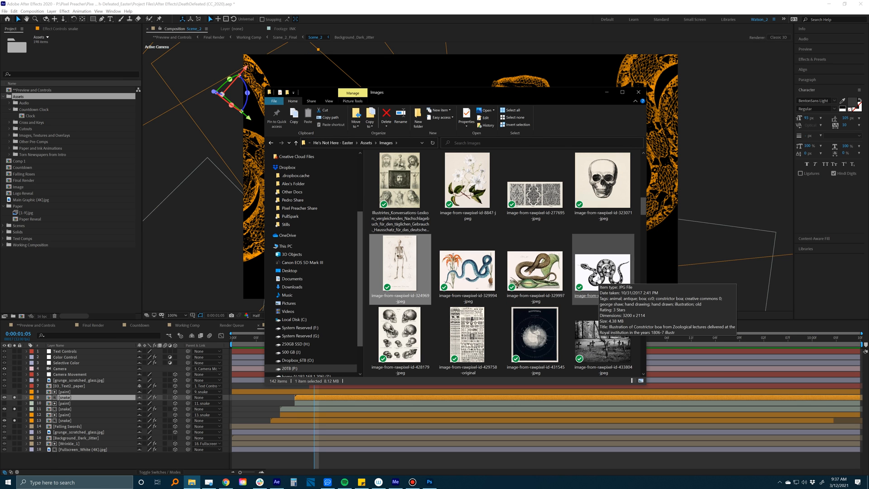
left_click(600, 280)
key("space")
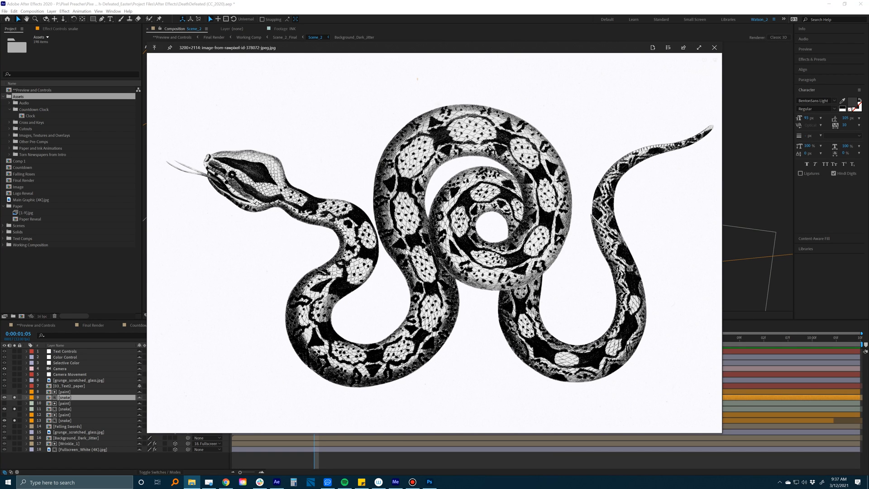
left_click(345, 455)
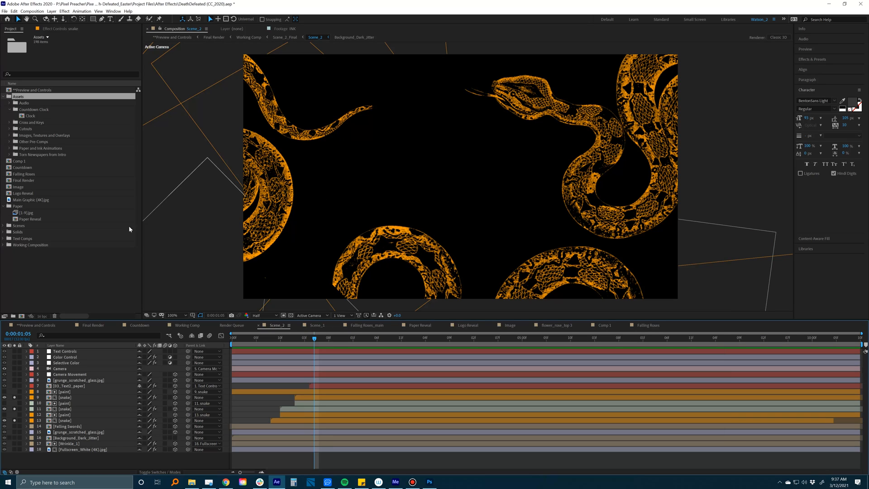
- Create a composition from snake.png in the Images, Textures and Overlays folder and scrub its start, returning to 0:00:00:00
left_click(14, 134)
left_click(9, 135)
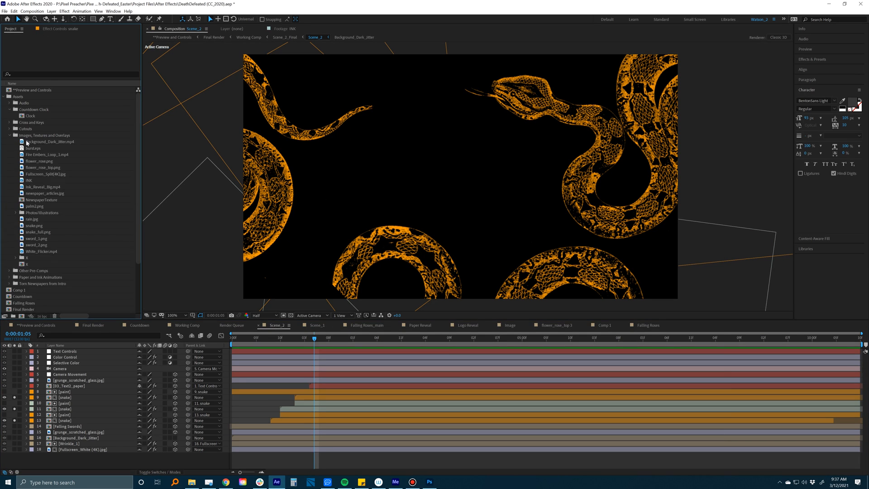
left_click(32, 226)
left_click_drag(30, 226, 22, 316)
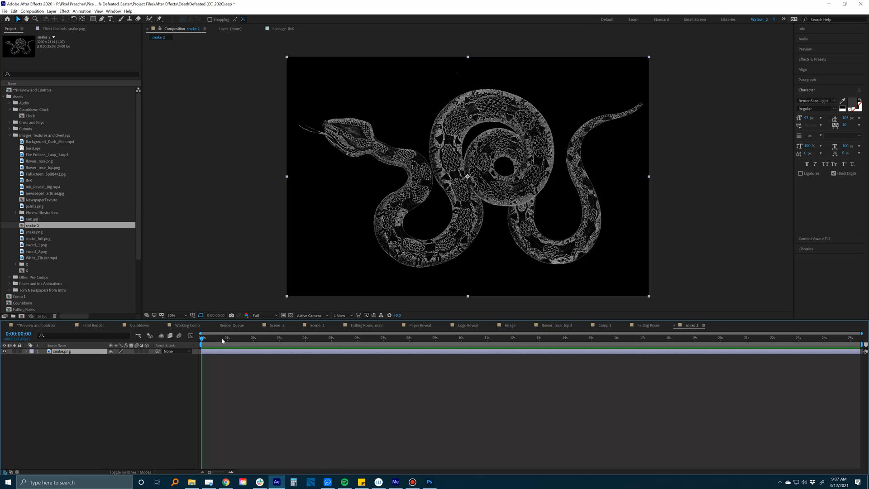
mouse_move(223, 340)
left_mouse_down()
mouse_move(462, 341)
mouse_move(209, 338)
left_mouse_up()
left_click(264, 339)
left_click_drag(264, 341, 201, 343)
- Choose the Puppet Position Pin Tool and place the first pin at the back of the snake's head
left_click(160, 20)
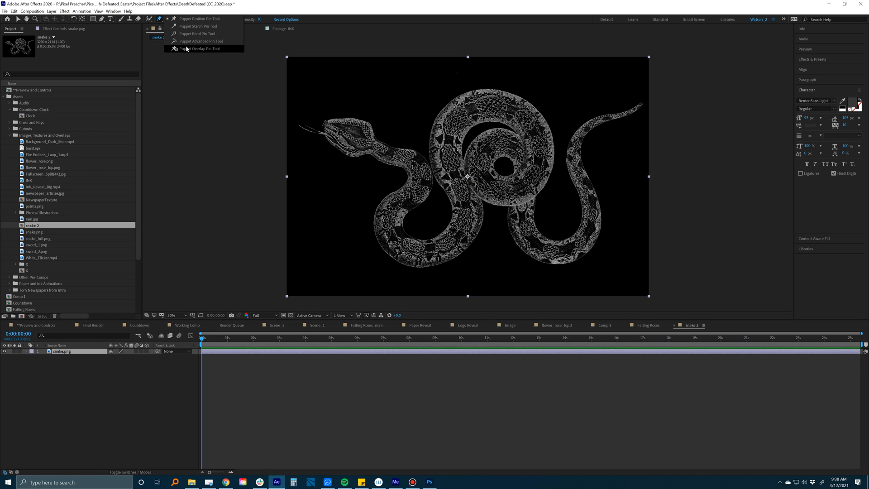
left_click(192, 19)
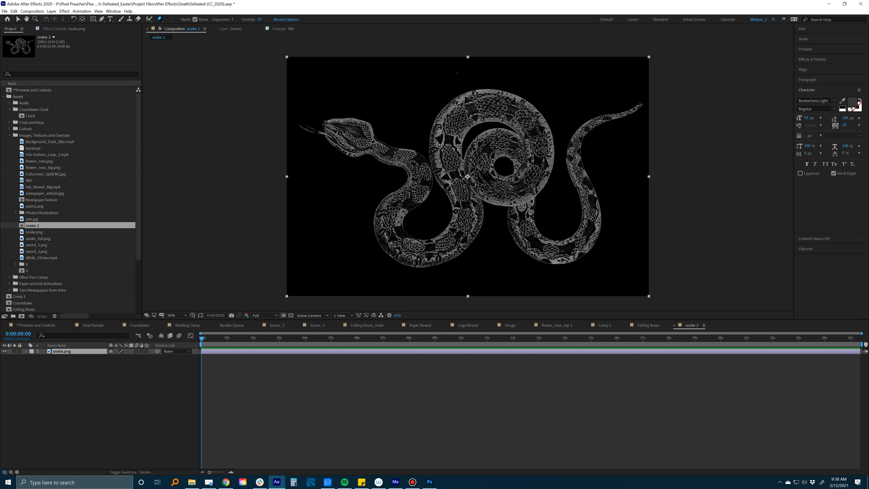
left_click(371, 143)
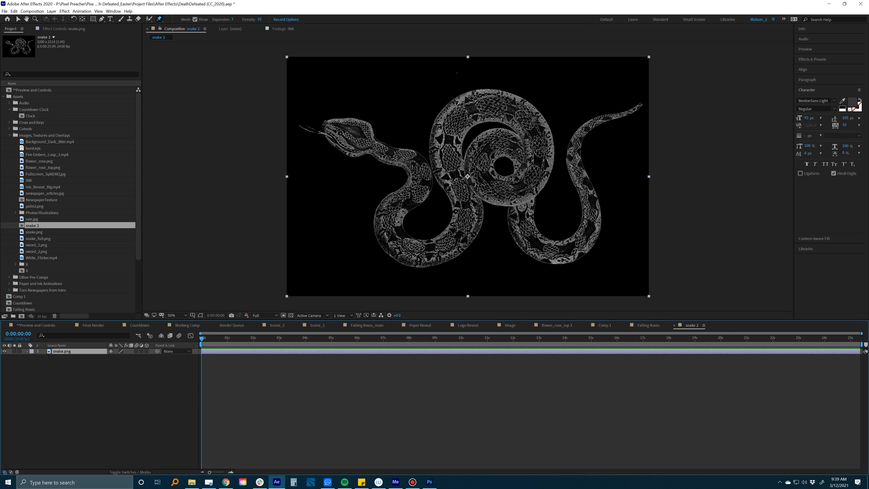
left_click(371, 143)
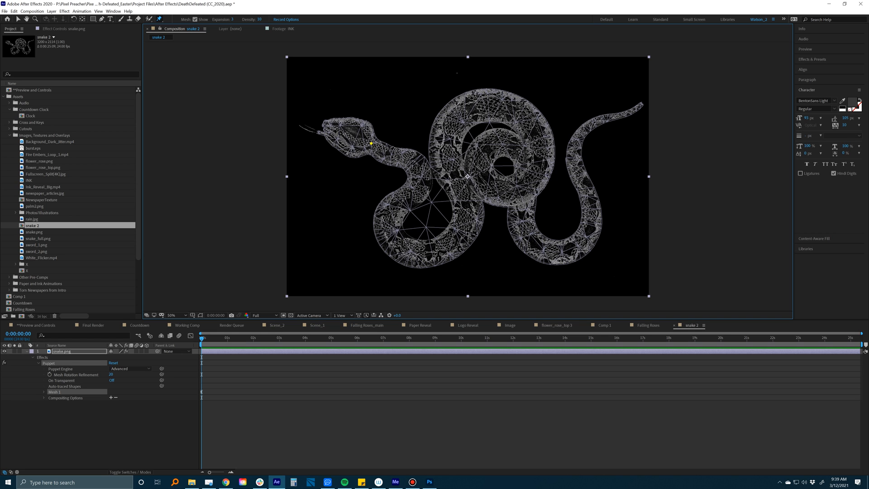
- Place twelve more puppet pins along the snake's body, from the neck through the front loop, coil and rear loop to the tail
left_click(413, 162)
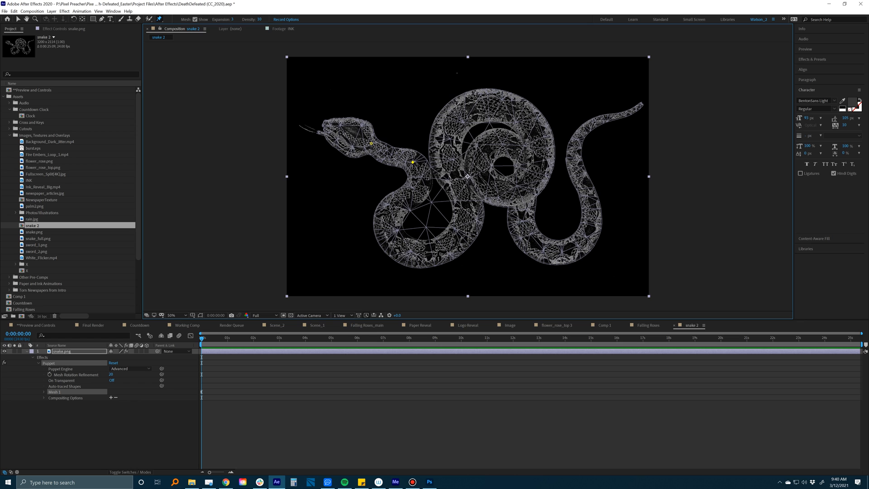
left_click(394, 209)
left_click(414, 255)
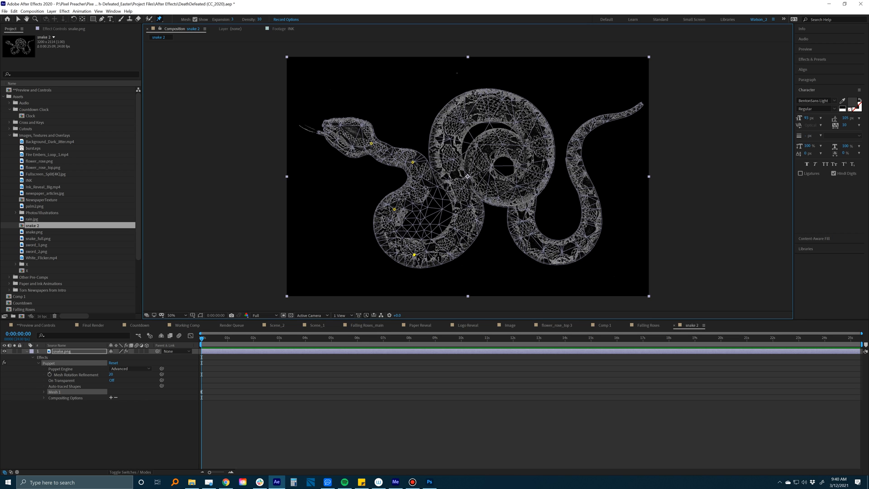
left_click(468, 213)
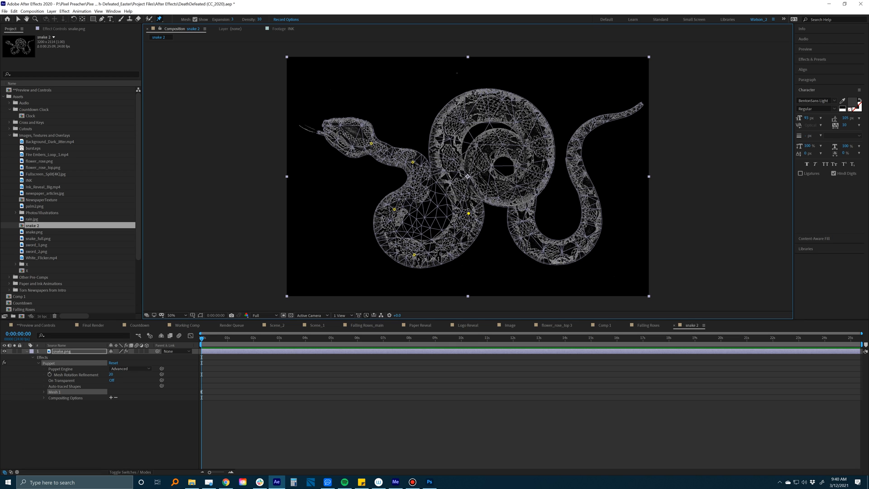
left_click(449, 132)
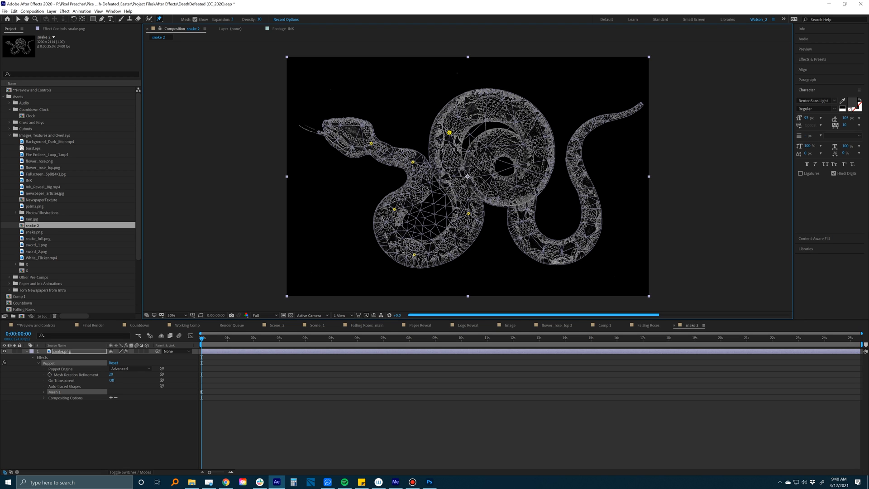
left_click(508, 109)
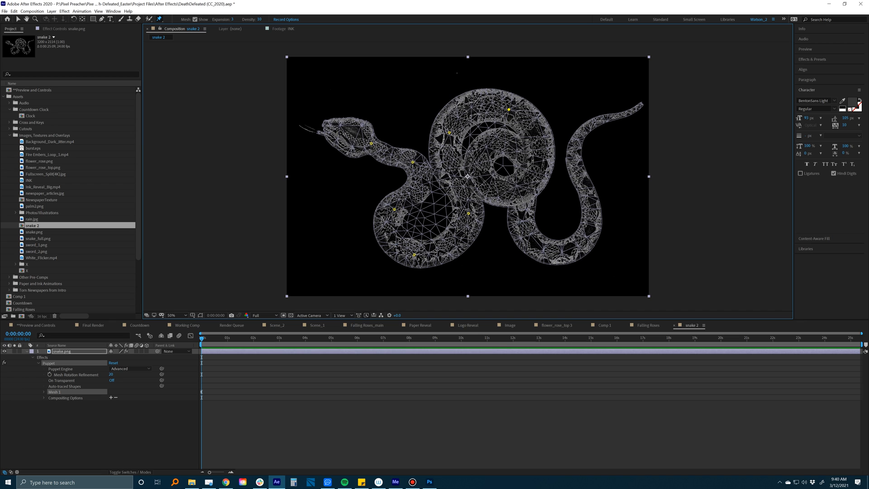
left_click(531, 182)
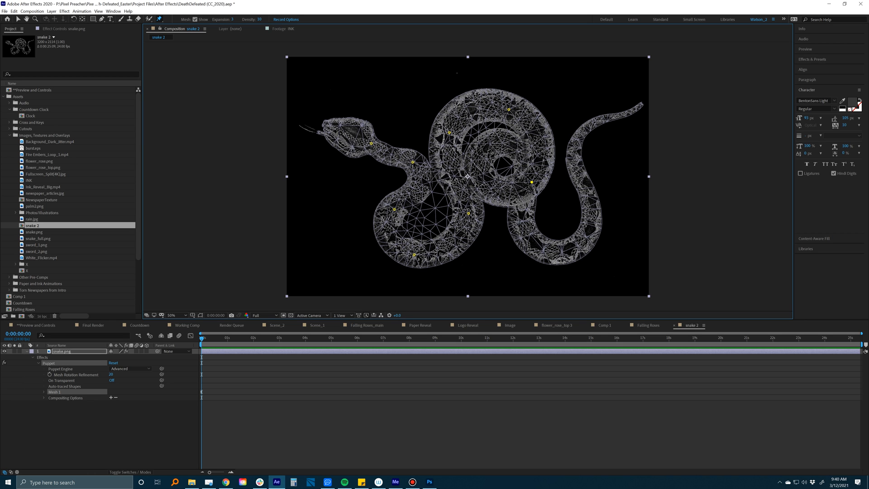
left_click(481, 153)
left_click(528, 234)
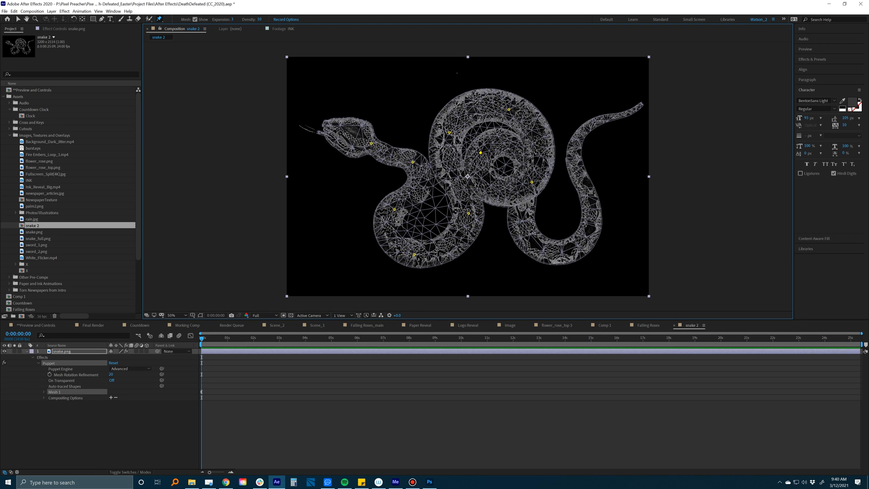
left_click(589, 231)
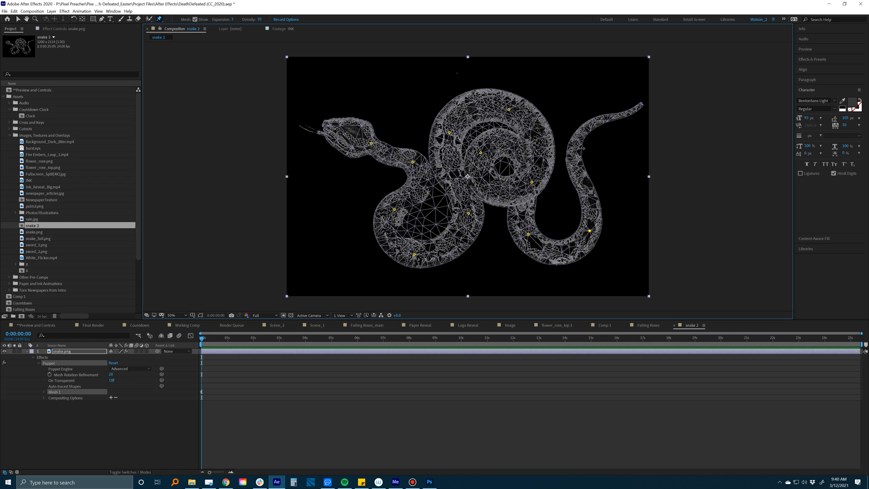
left_click(574, 152)
left_click(614, 116)
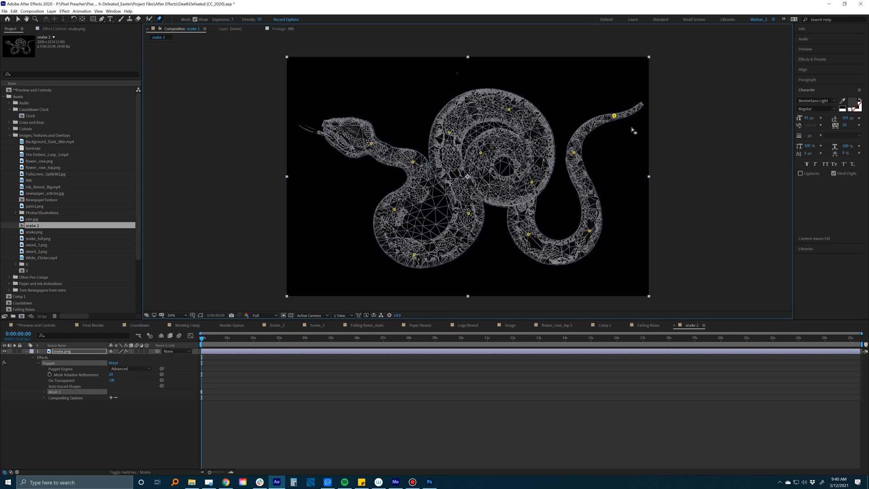
- Reveal the keyframed properties of the snake.png layer and look through the position keyframes of all its puppet pins
left_click(303, 352)
key("u")
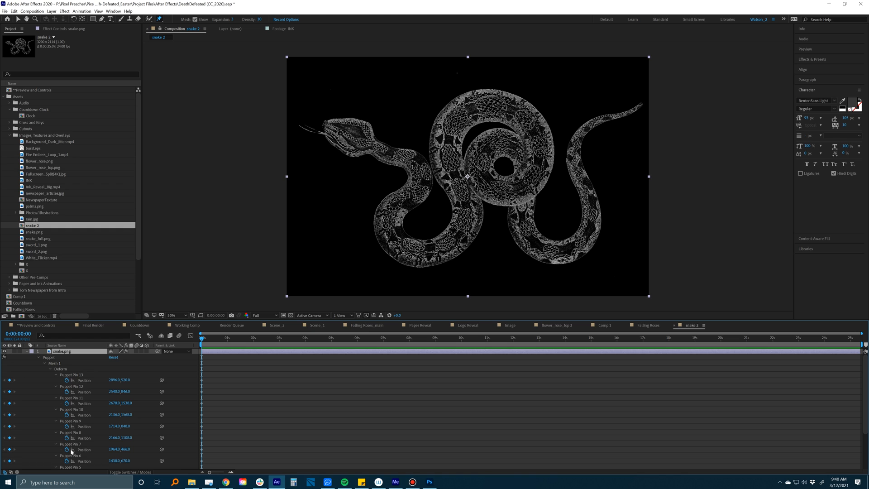
scroll(211, 418, "down", 3)
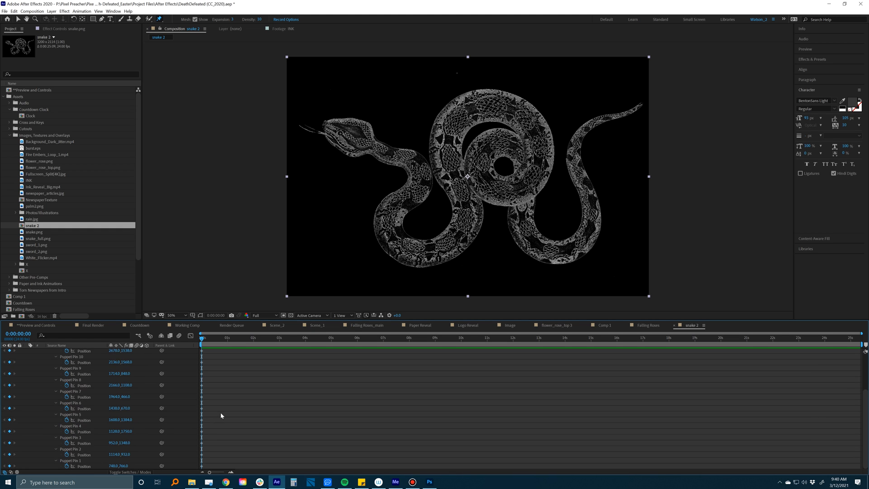
scroll(226, 408, "up", 3)
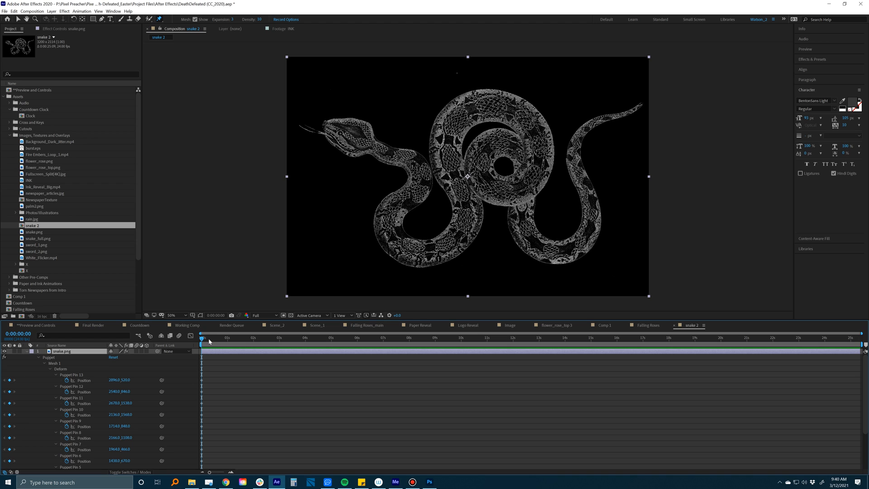
- At 0:00:02:00, shift the puppet pins on the snake's neck and front loop slightly to keyframe a new pose
left_click(254, 338)
left_click(57, 364)
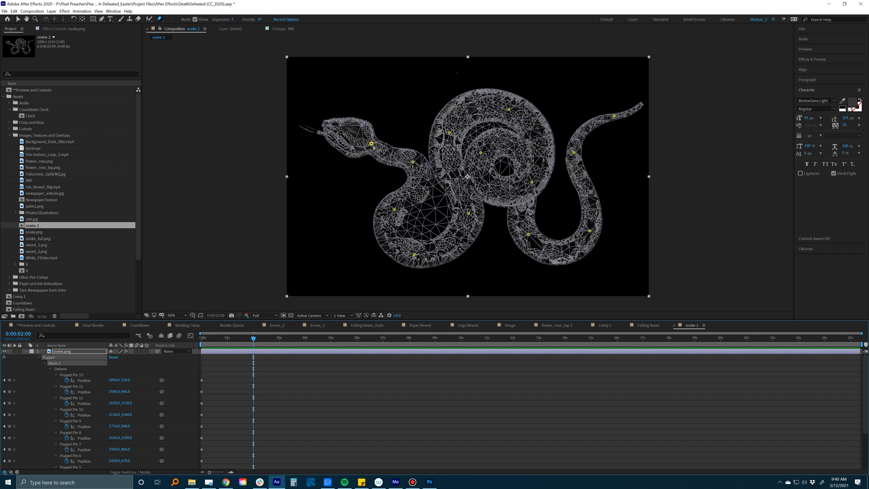
left_click_drag(371, 143, 411, 159)
left_click_drag(395, 209, 391, 210)
left_click_drag(414, 255, 420, 254)
left_click_drag(469, 213, 465, 215)
- At the same frame, nudge the pins on the snake's coil, rear loop and tail slightly, lowering the tail
left_click_drag(450, 133, 448, 129)
left_click_drag(509, 110, 514, 107)
left_click_drag(481, 152, 483, 153)
left_click_drag(531, 182, 530, 182)
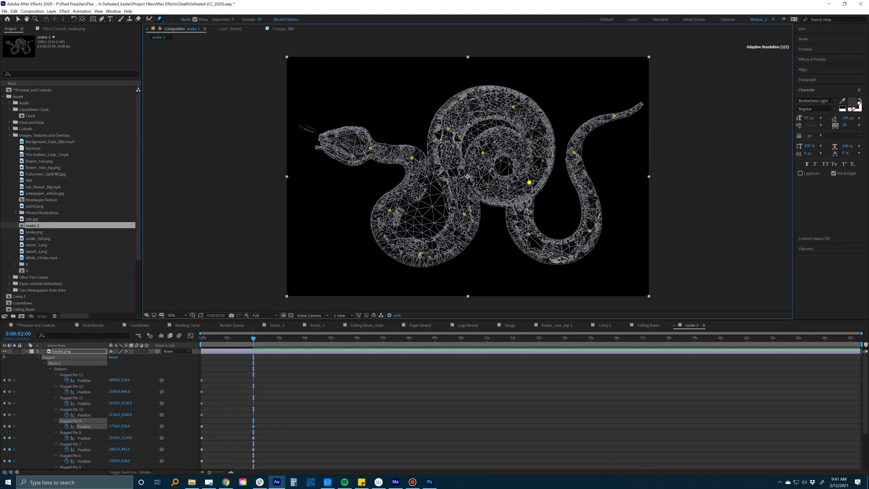
left_click_drag(529, 234, 527, 236)
left_click_drag(590, 231, 593, 231)
left_click_drag(575, 153, 578, 152)
left_click_drag(615, 115, 614, 122)
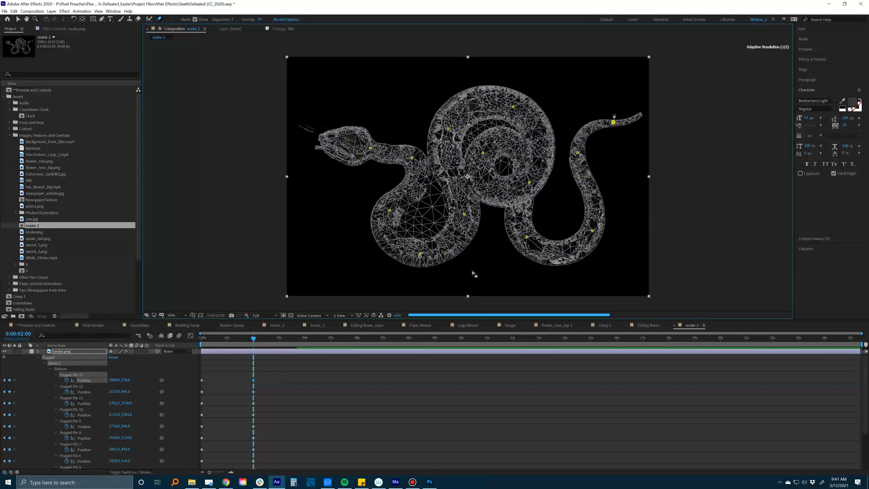
- At 0:00:04:01, reposition the pins on the snake's neck and front loop to keyframe a third pose
left_click(307, 338)
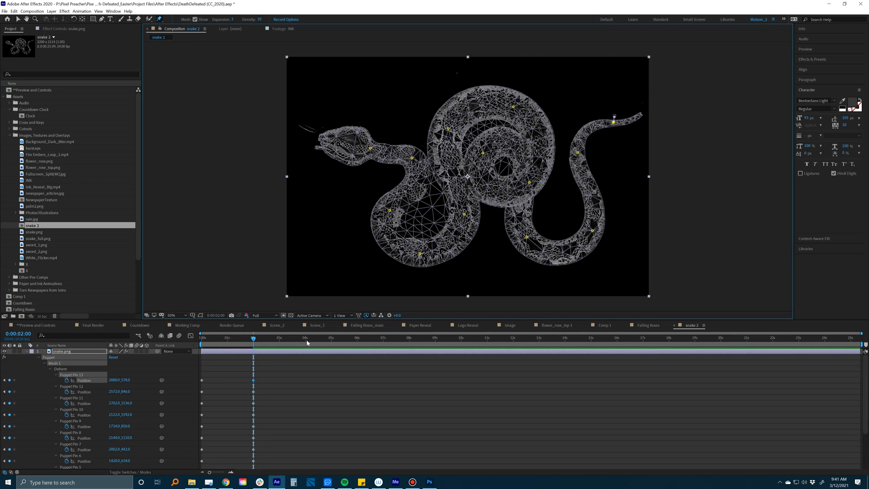
left_click_drag(370, 149, 406, 161)
left_click(390, 211)
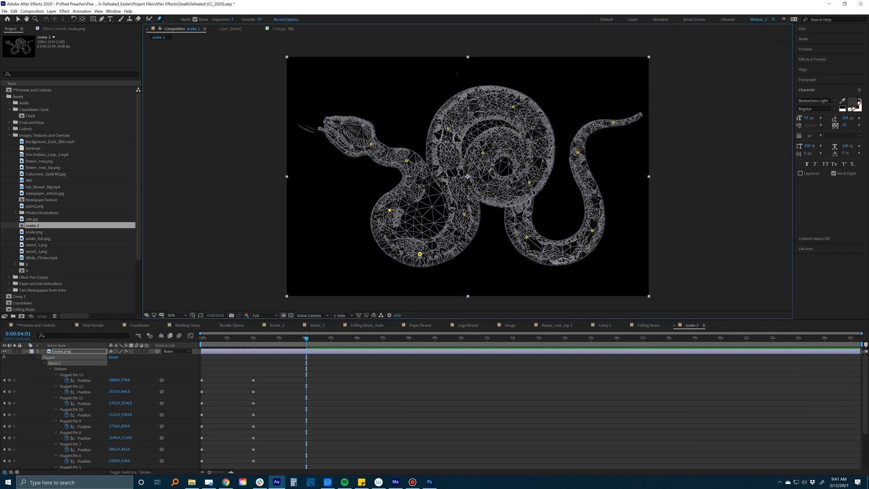
left_click_drag(421, 254, 422, 249)
left_click_drag(465, 215, 460, 214)
- Complete the third pose by nudging the pins on the coil, rear loop and tail, raising the tail slightly
left_click_drag(448, 128, 453, 129)
left_click_drag(513, 106, 511, 112)
left_click_drag(527, 237, 528, 234)
left_click_drag(593, 231, 595, 230)
left_click_drag(613, 122, 610, 118)
left_click(320, 364)
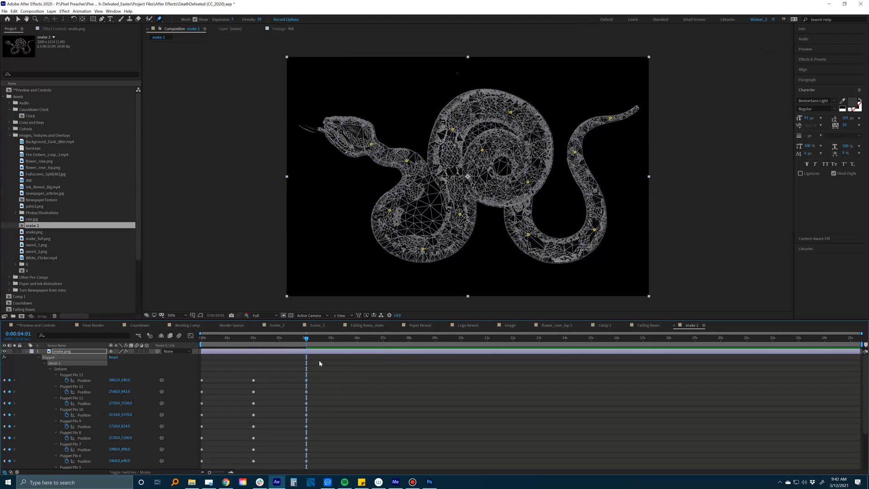
- Preview the snake's pin animation from the start of the composition, replaying the section between the keyframes
key("Home")
key("space")
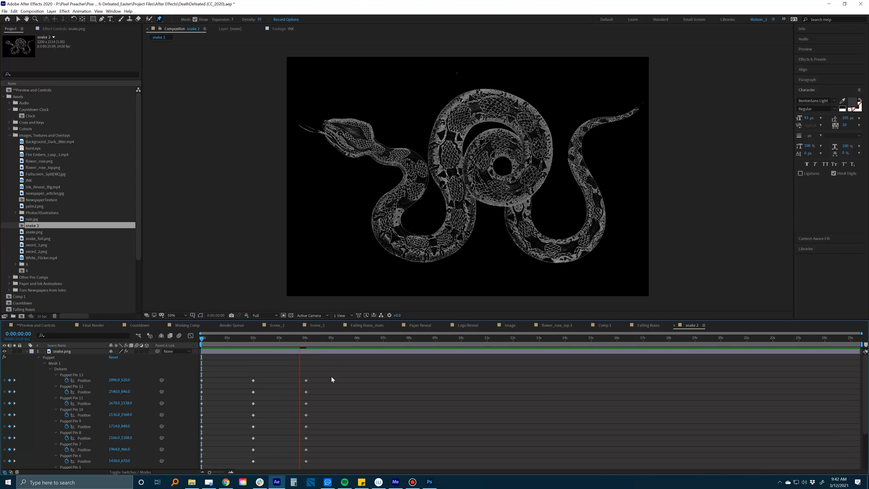
key("space")
key("space")
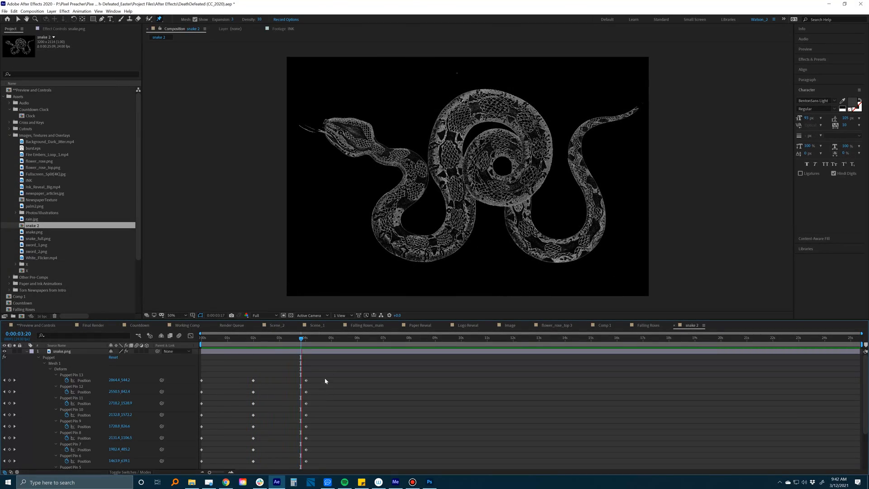
key("space")
left_click(243, 337)
key("space")
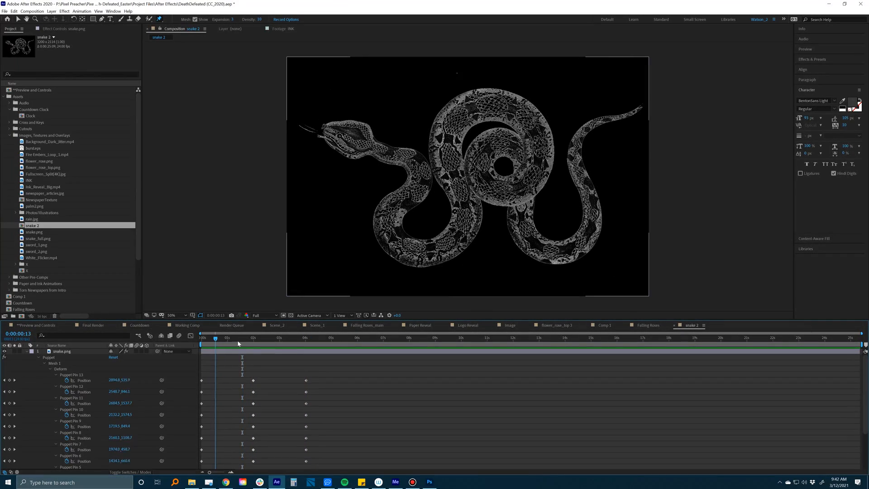
key("space")
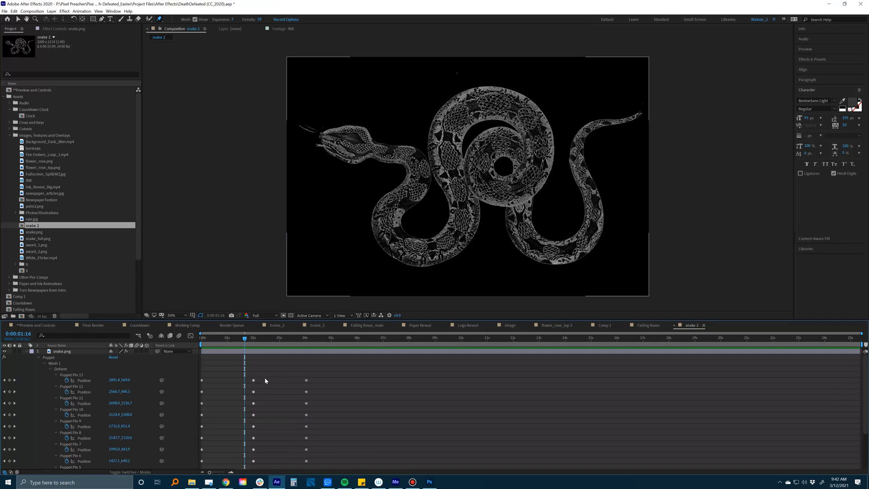
- Delay the second and third position keyframes of Puppet Pins 9, 10 and 11 by about 10 frames
scroll(256, 391, "down", 4)
scroll(255, 392, "up", 4)
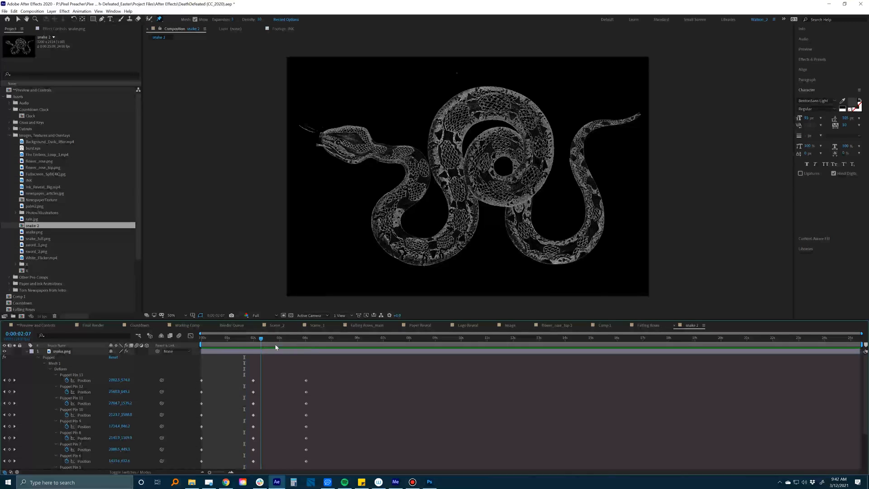
left_click_drag(339, 400, 202, 430)
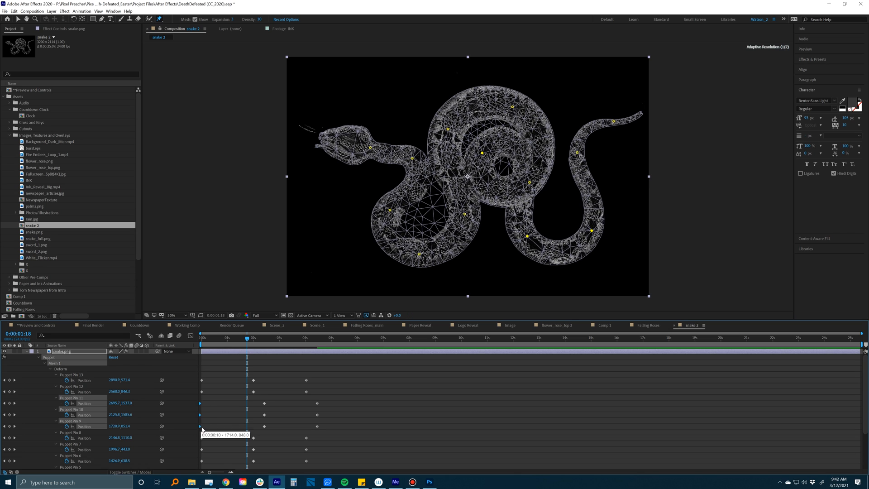
- Stagger the timing of Puppet Pins 6, 3, 1, 2 and 5 by shifting individual position keyframes, leaving Pin 3 without its last keyframe
scroll(238, 430, "down", 3)
left_click_drag(253, 410, 274, 408)
left_click(253, 442)
key("Delete")
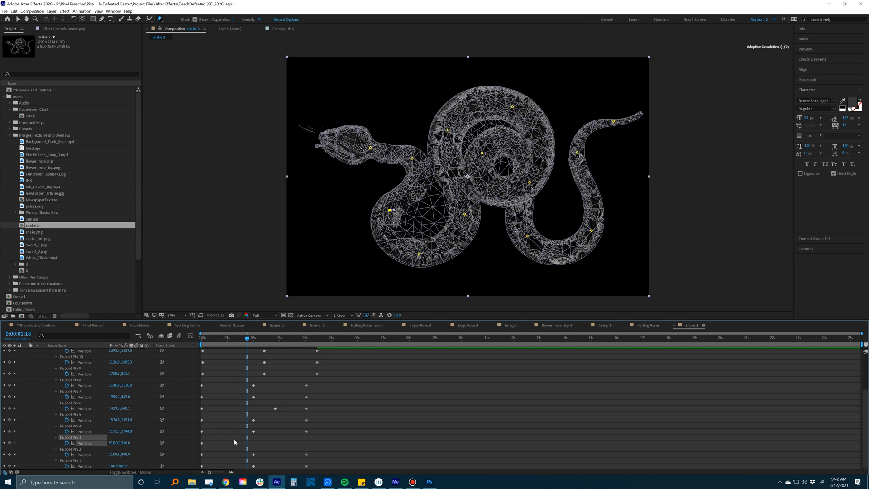
left_click_drag(253, 465, 262, 465)
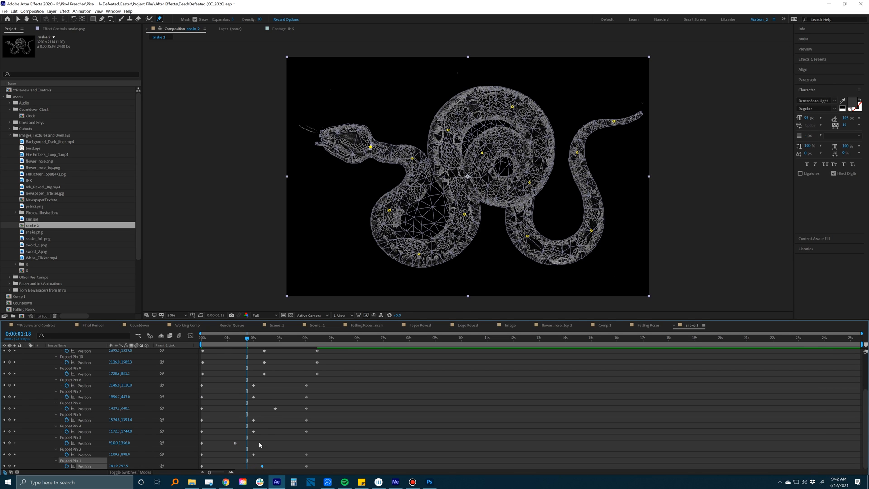
left_click_drag(202, 454, 209, 454)
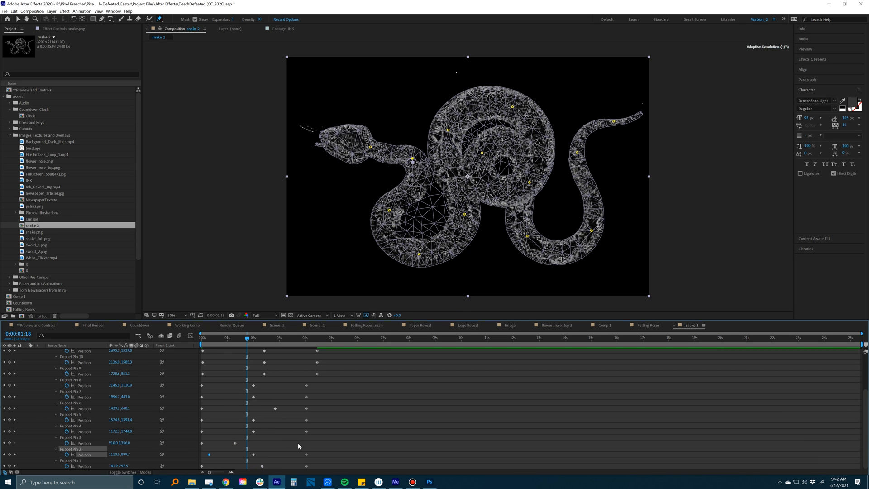
left_click_drag(307, 420, 323, 419)
- Play back the snake animation to check the movement with the staggered pin keyframes
key("space")
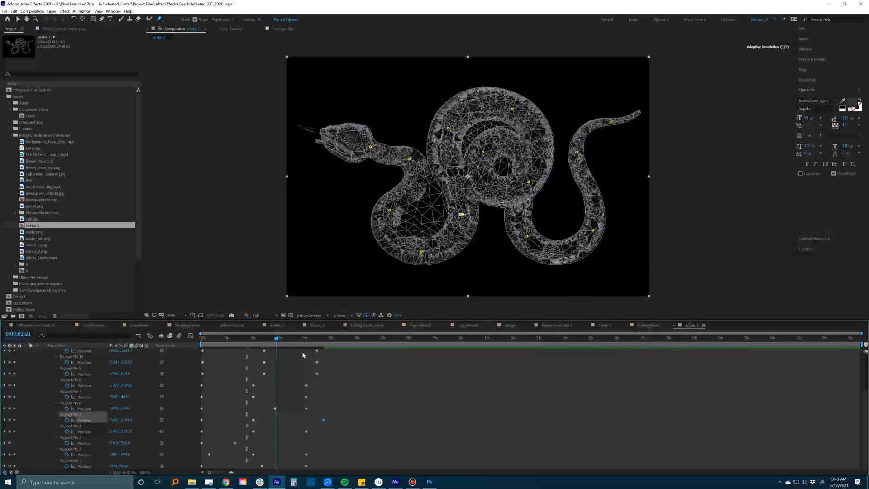
key("space")
key("space")
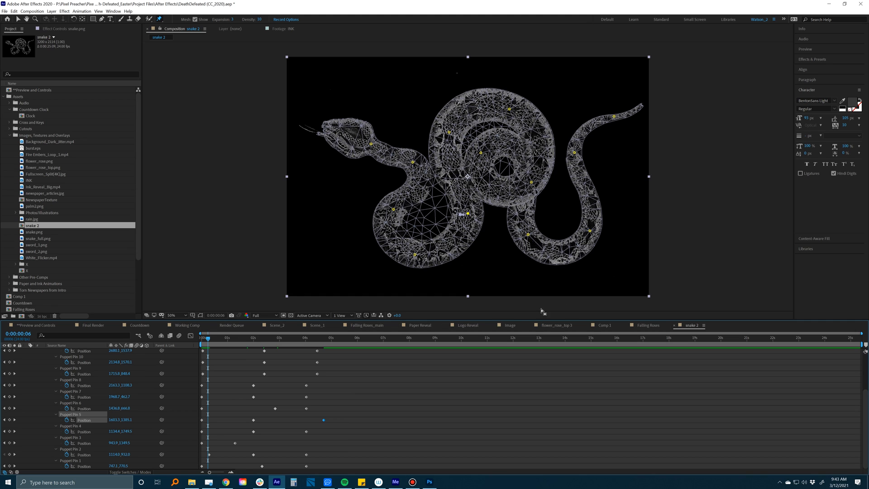
- In Scene_2, move the uppermost snake layer slightly further past the frame's left edge and scrub to around 0:00:02:05 to check it
left_click(278, 326)
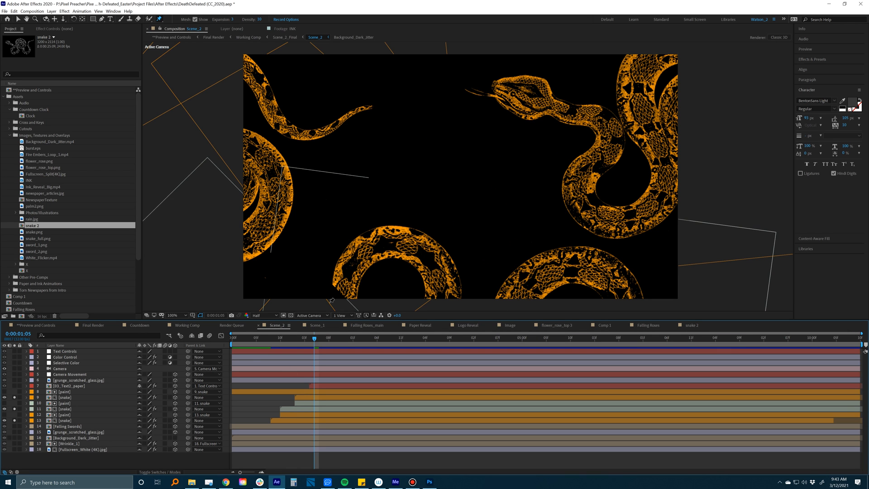
key("comma")
key("comma")
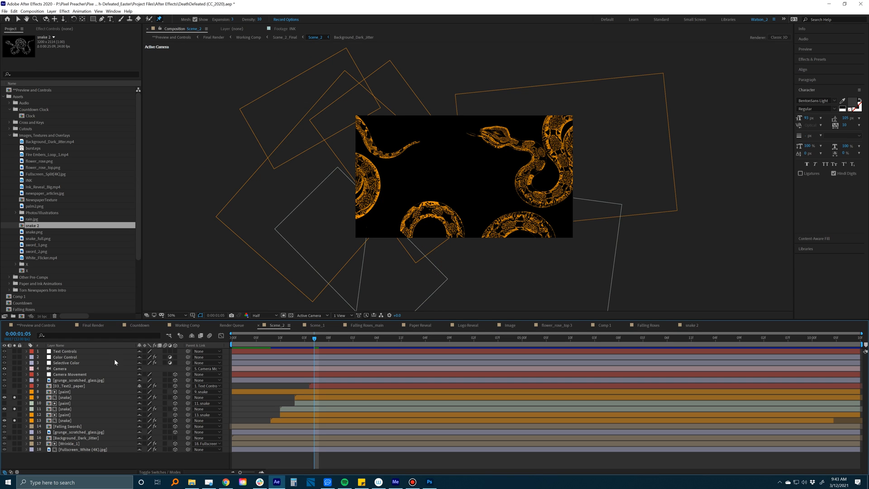
left_click(66, 398)
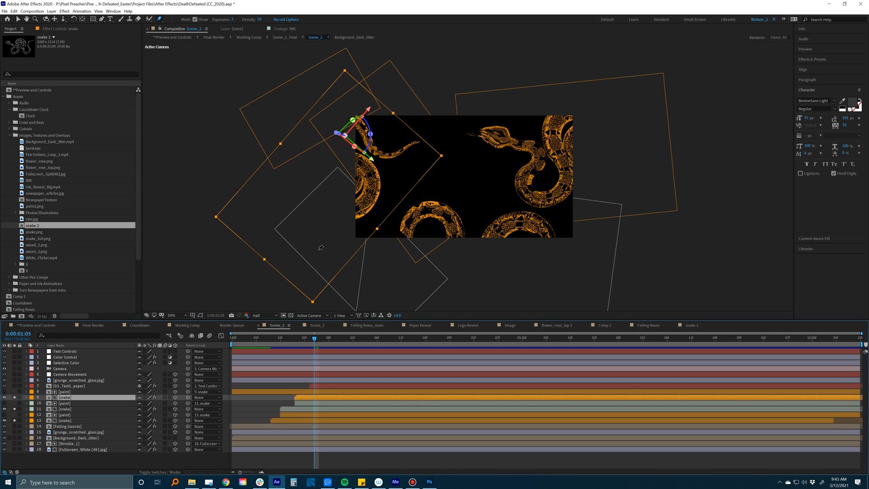
key("v")
left_click_drag(371, 179, 309, 199)
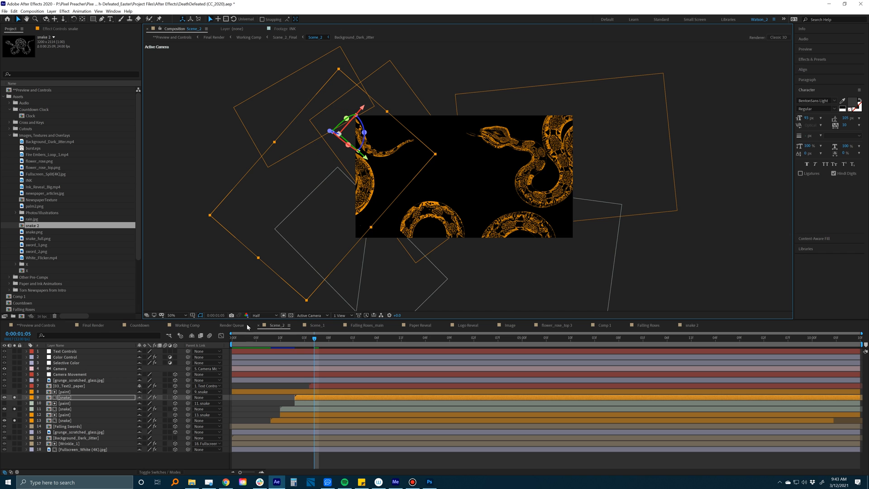
left_click_drag(267, 341, 370, 347)
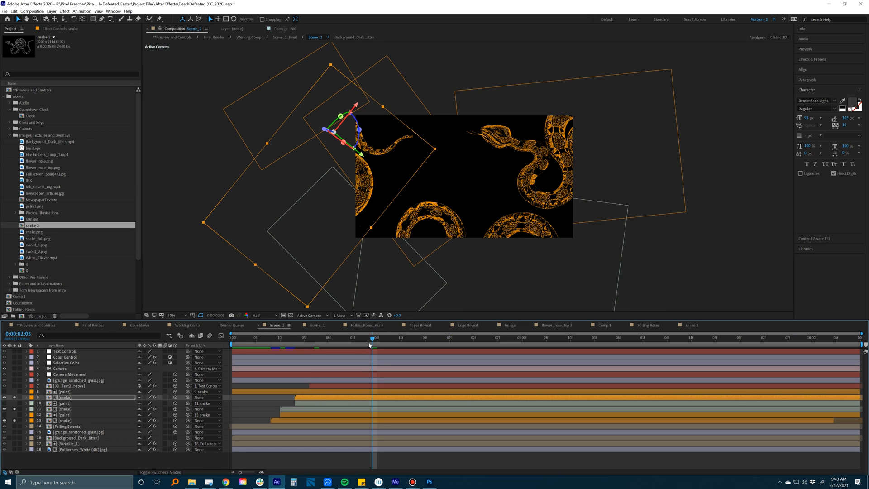
left_click(348, 339)
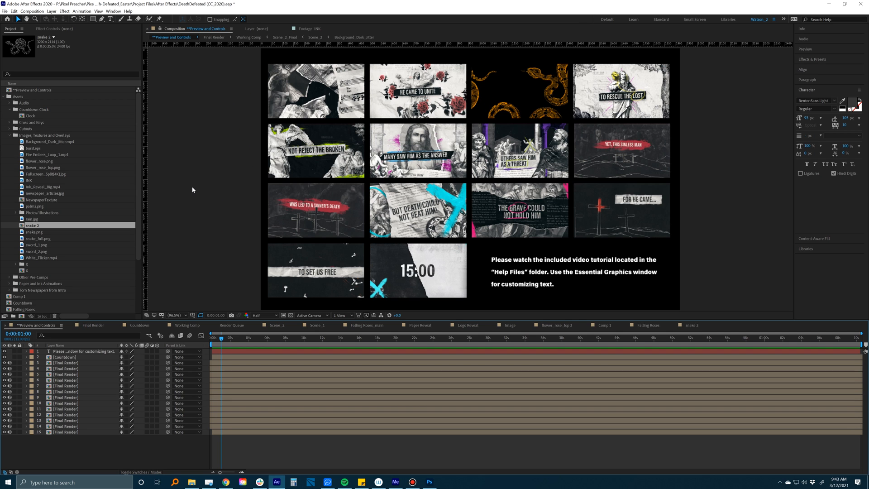